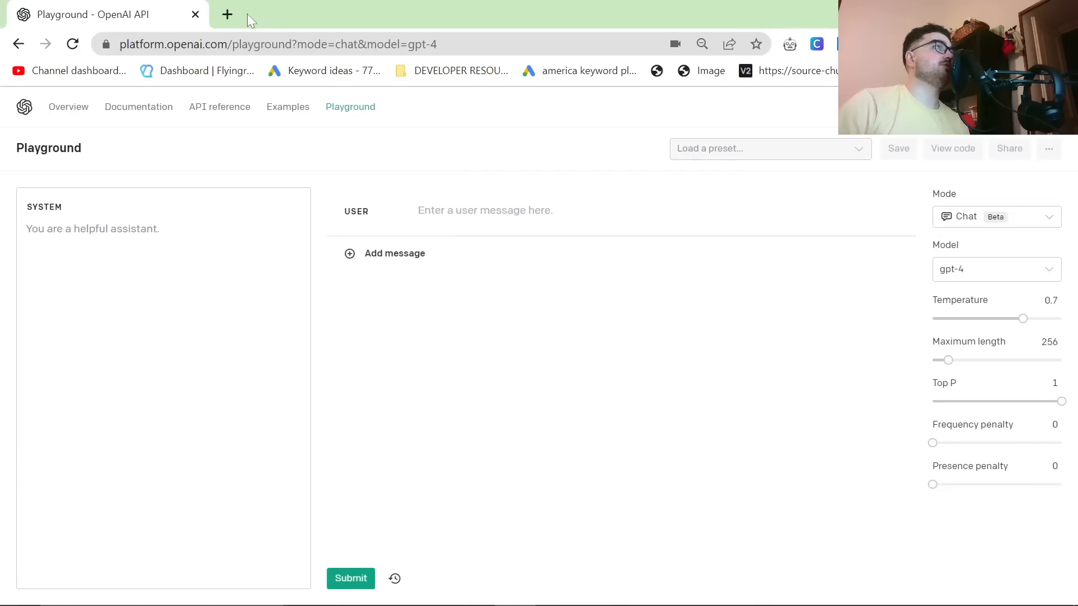
# Step: Open chat.openai.com/chat separately, read through the access notice for Italy, and close that page again
pyautogui.click(228, 14)
pyautogui.write('cha')
pyautogui.press('Return')
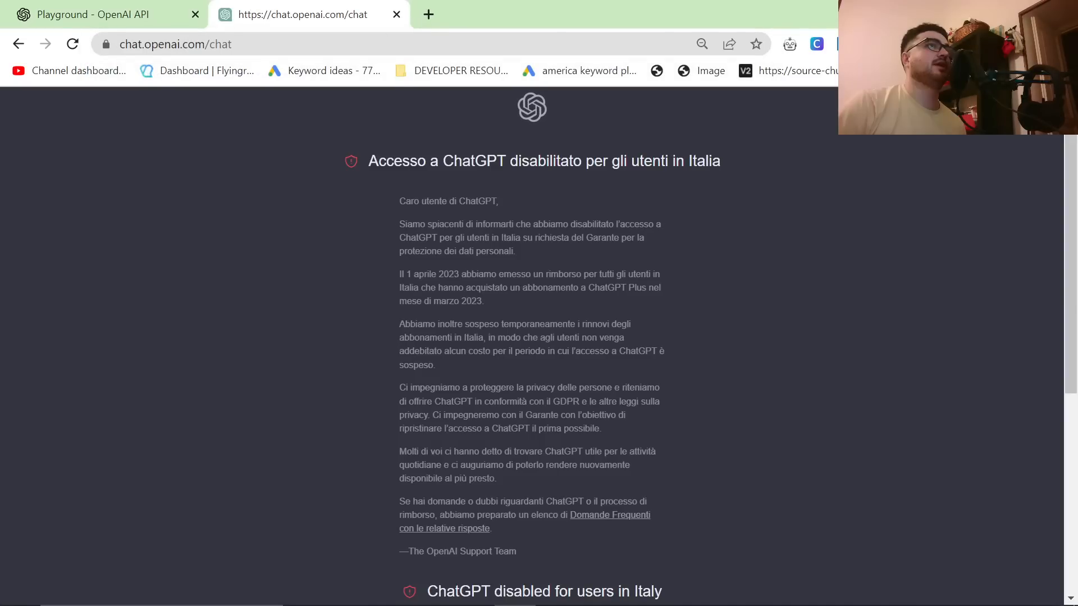
pyautogui.scroll(-3, 449, 331)
pyautogui.scroll(-3, 393, 328)
pyautogui.scroll(8, 280, 360)
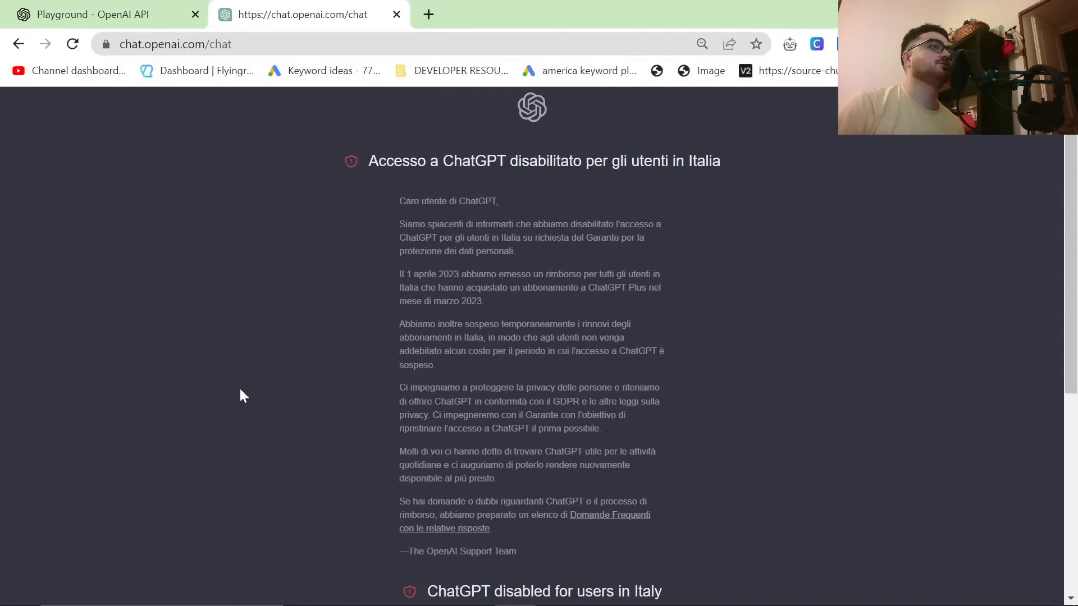
pyautogui.click(140, 14)
pyautogui.click(396, 15)
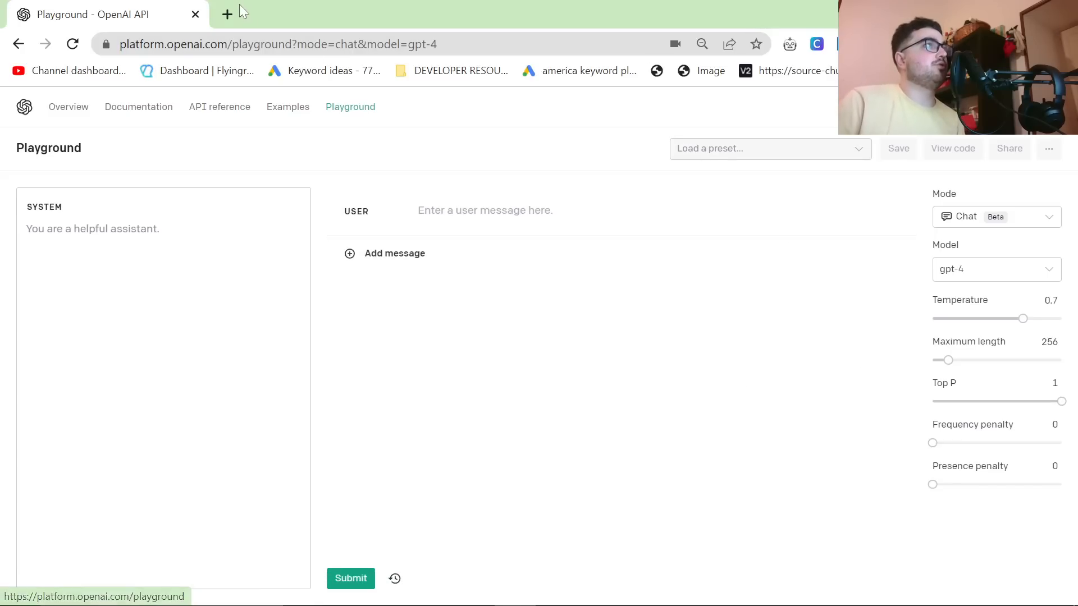
# Step: Open the 2men.it store alongside the Playground
pyautogui.click(228, 14)
pyautogui.write('2men')
pyautogui.press('Return')
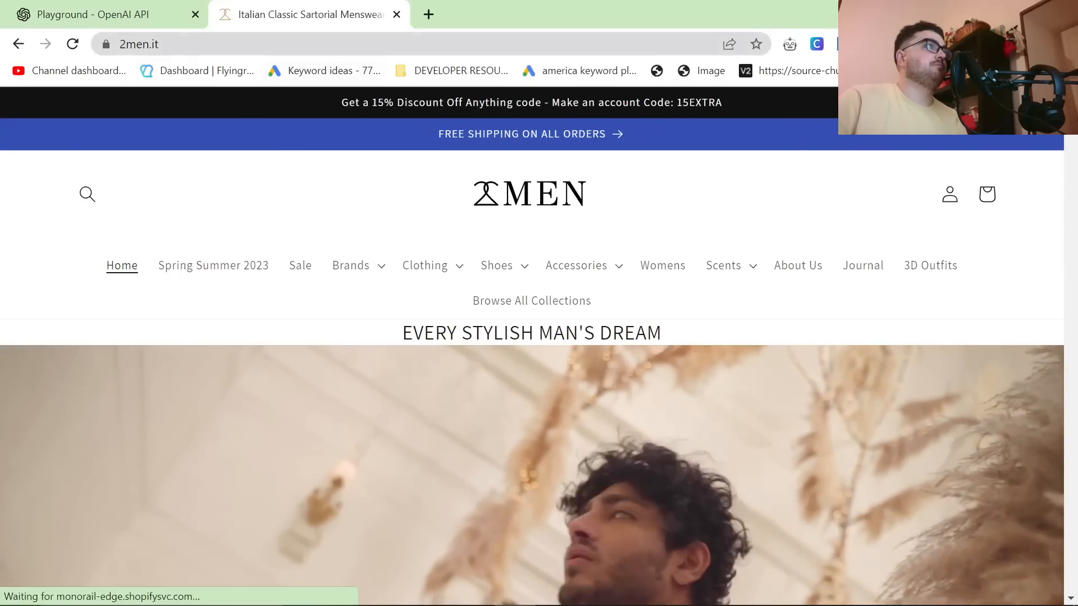
# Step: Go to 2men.it/collections/all and look through the store's product listing
pyautogui.click(236, 44)
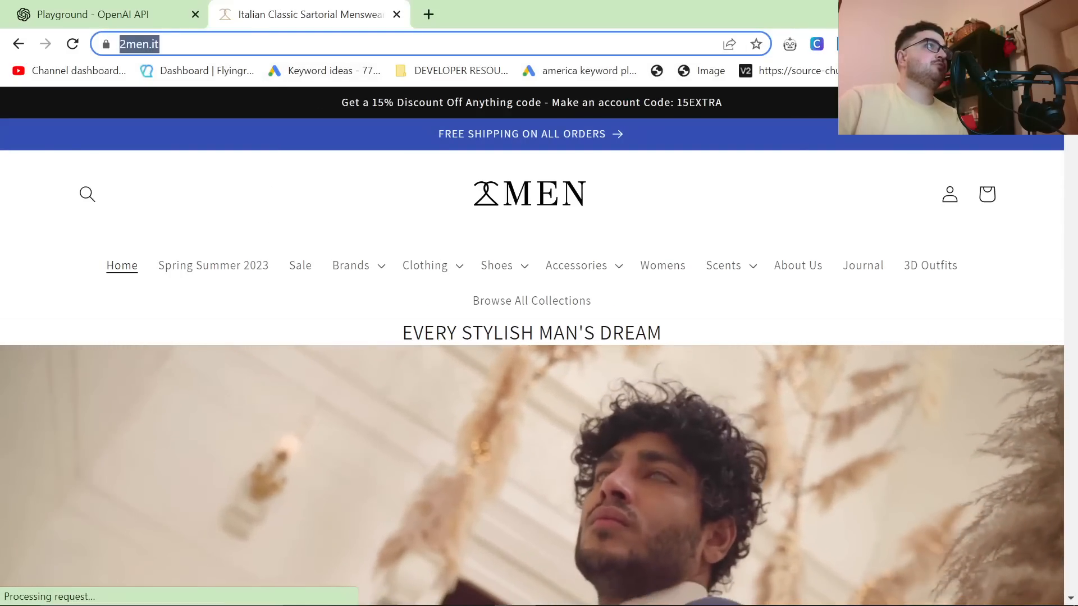
pyautogui.click(236, 44)
pyautogui.write('/collections')
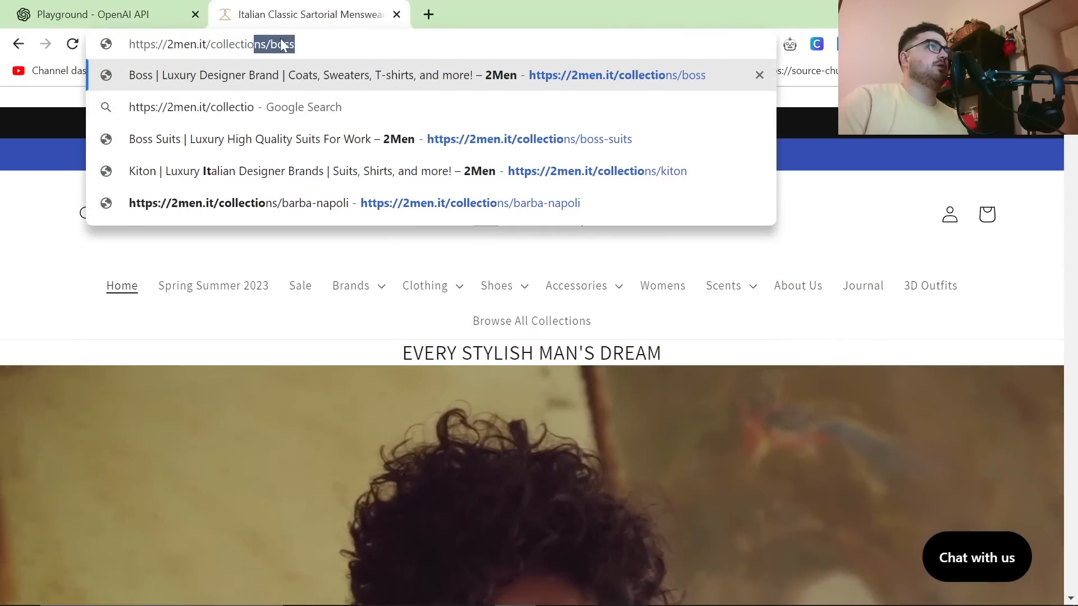
pyautogui.write('/all')
pyautogui.press('Return')
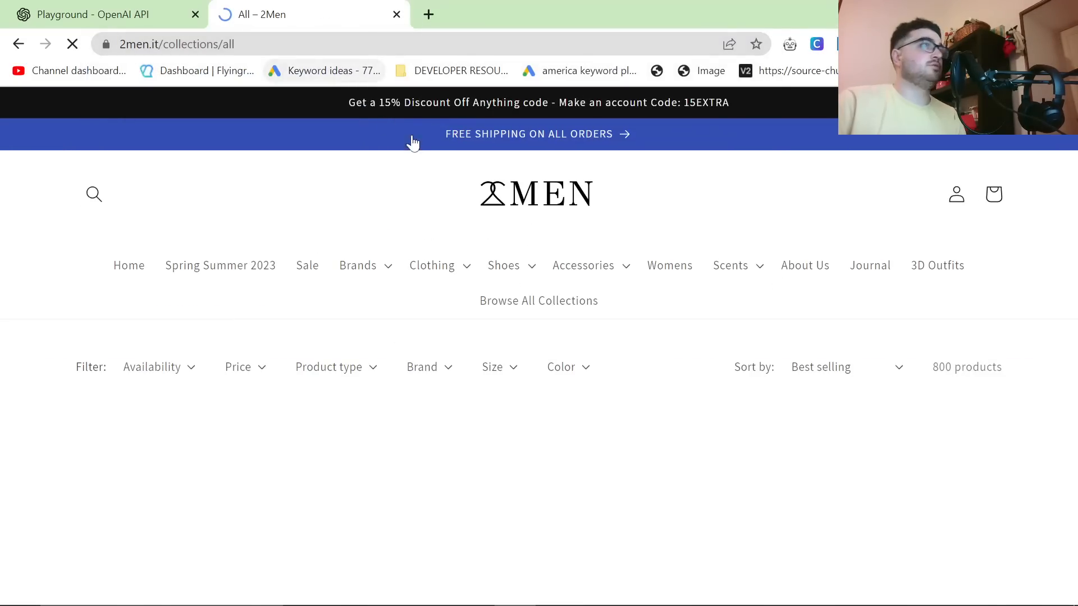
pyautogui.scroll(-1, 540, 258)
pyautogui.scroll(-5, 617, 337)
pyautogui.scroll(-5, 618, 344)
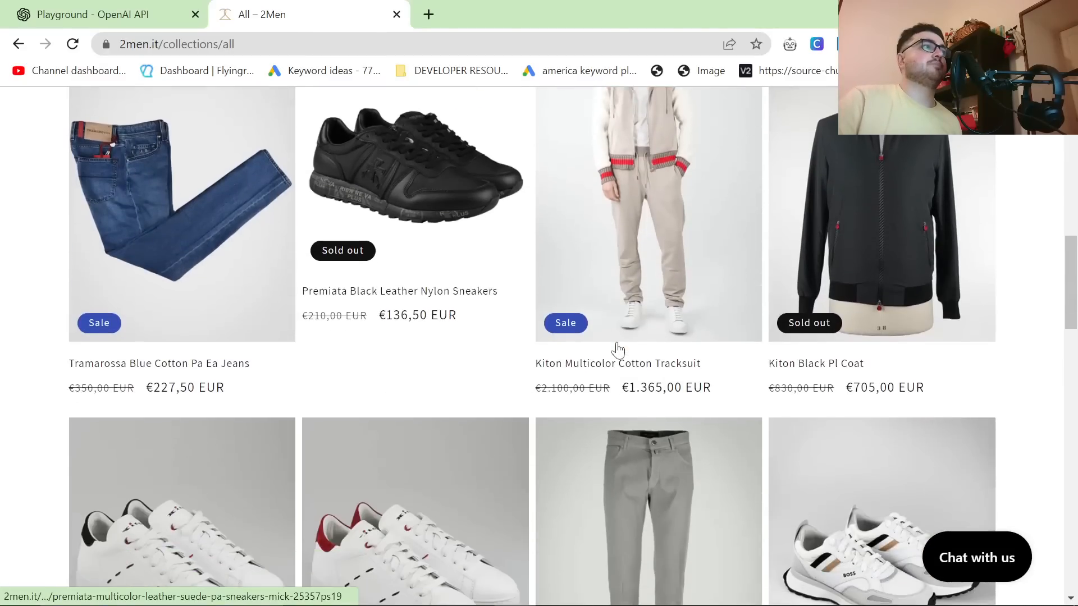
pyautogui.scroll(10, 615, 349)
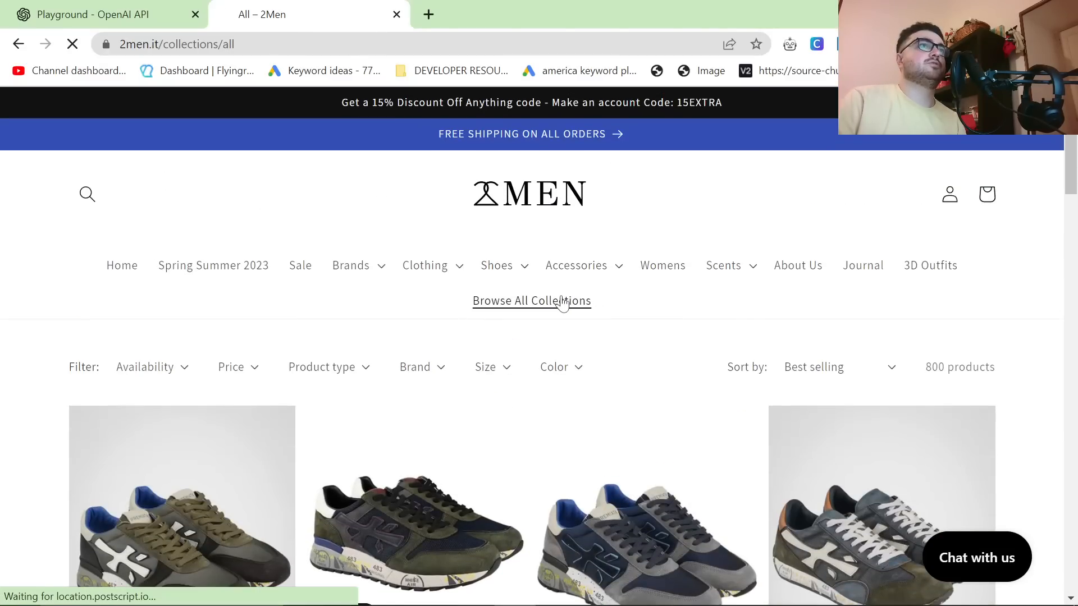
# Step: Browse all of the store's collections and go to page 8 of the list
pyautogui.click(562, 302)
pyautogui.scroll(-12, 373, 402)
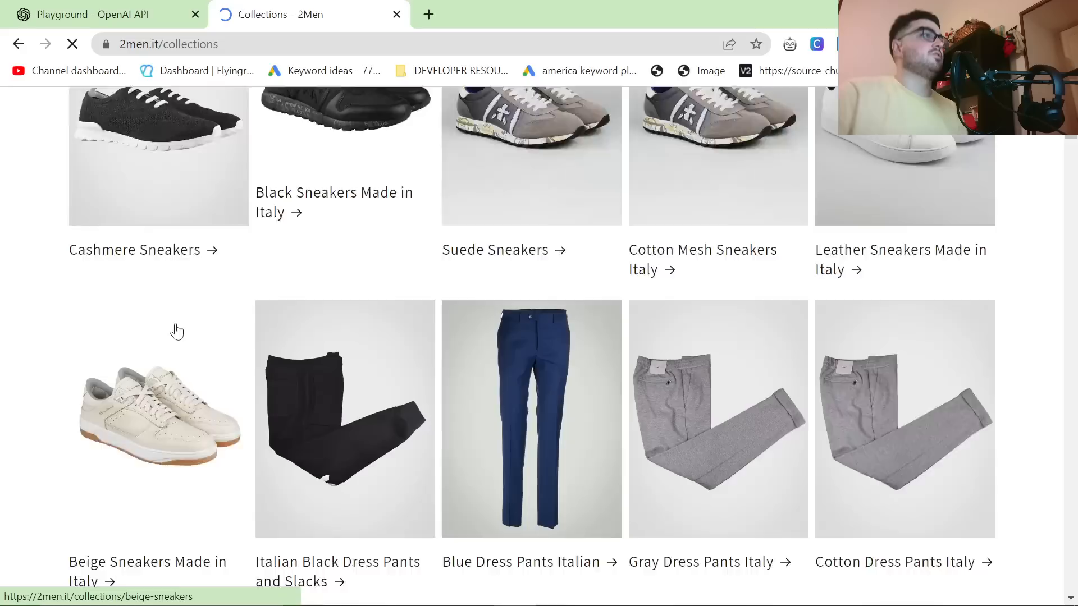
pyautogui.scroll(-15, 175, 334)
pyautogui.moveTo(1071, 199); pyautogui.dragTo(1071, 584)
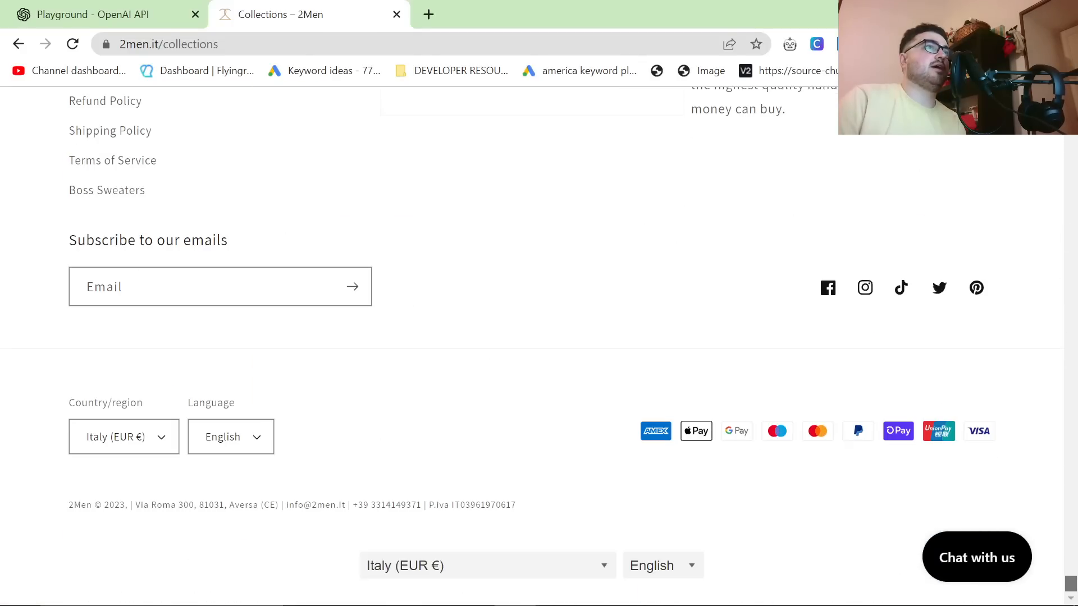
pyautogui.scroll(9, 629, 403)
pyautogui.click(631, 395)
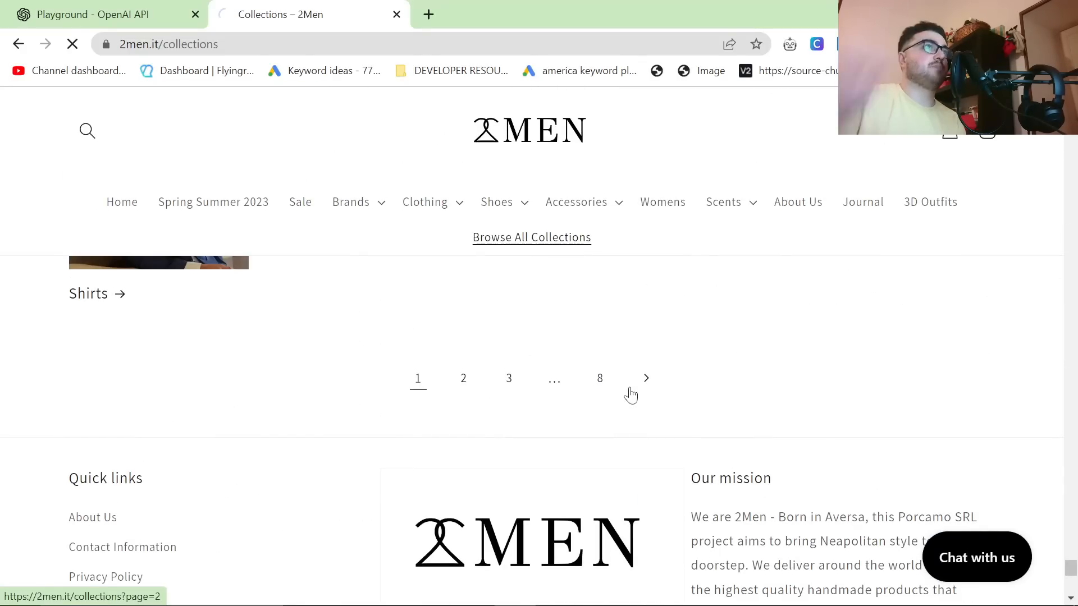
# Step: Look through the collections on page 8, dismissing the 10% off sign-up popup
pyautogui.scroll(-9, 802, 320)
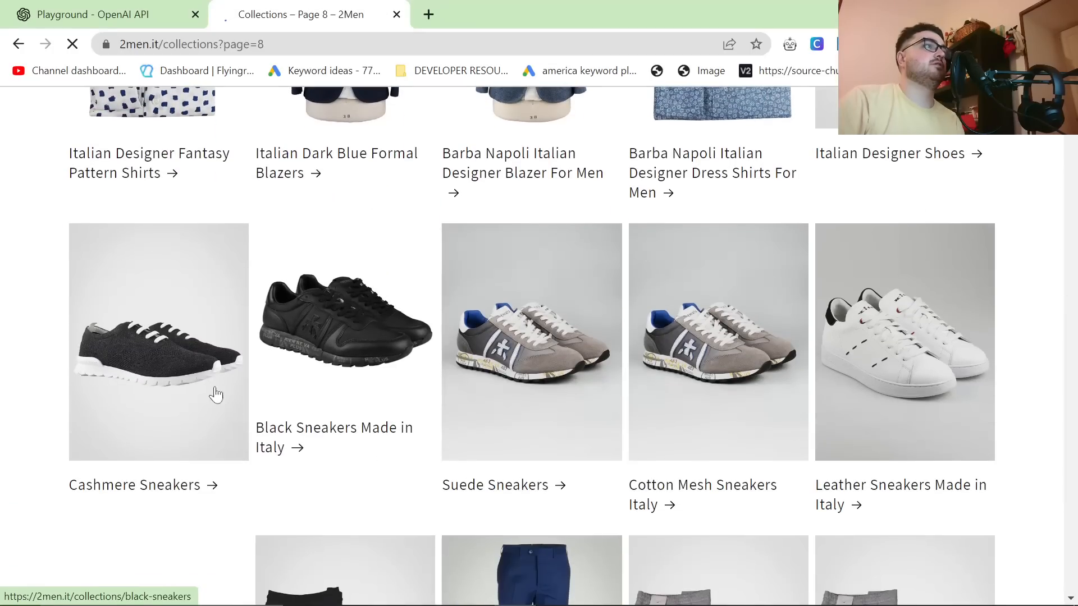
pyautogui.scroll(-17, 630, 361)
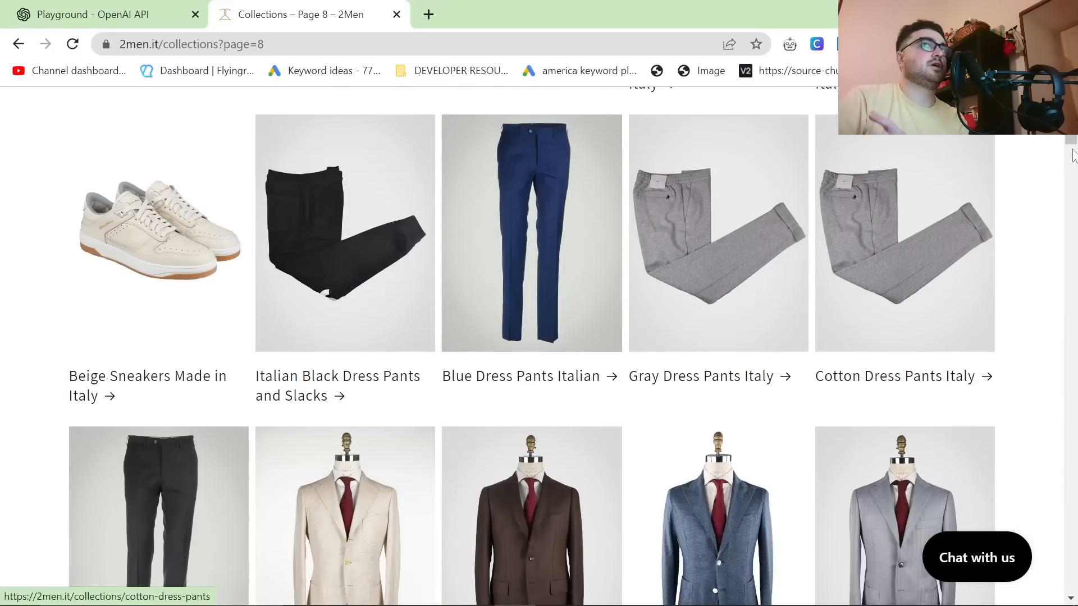
pyautogui.scroll(-10, 1073, 213)
pyautogui.scroll(5, 662, 480)
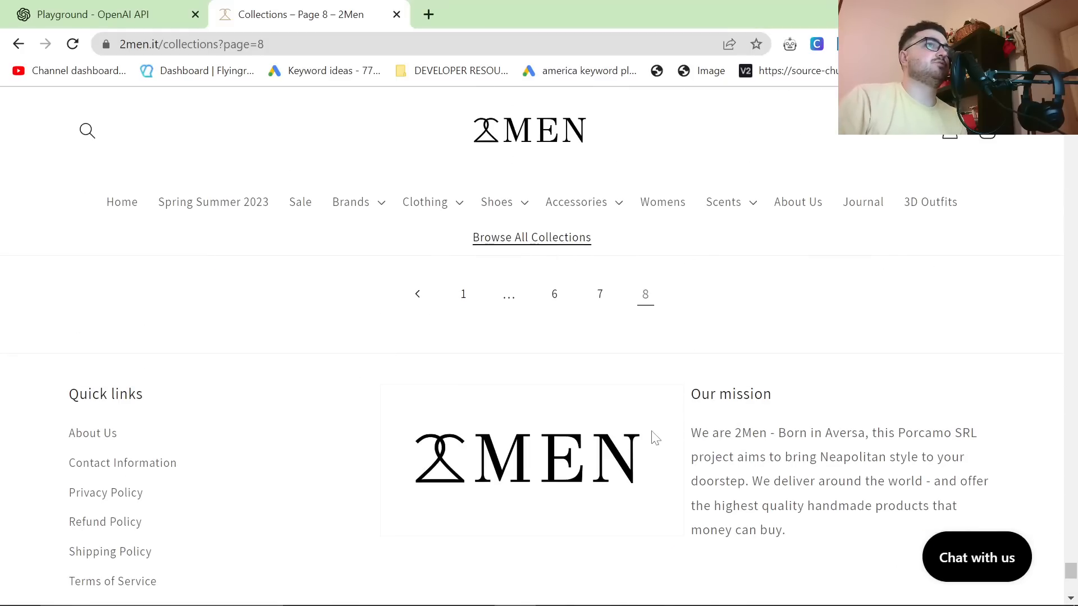
pyautogui.scroll(15, 654, 438)
pyautogui.scroll(-3, 652, 443)
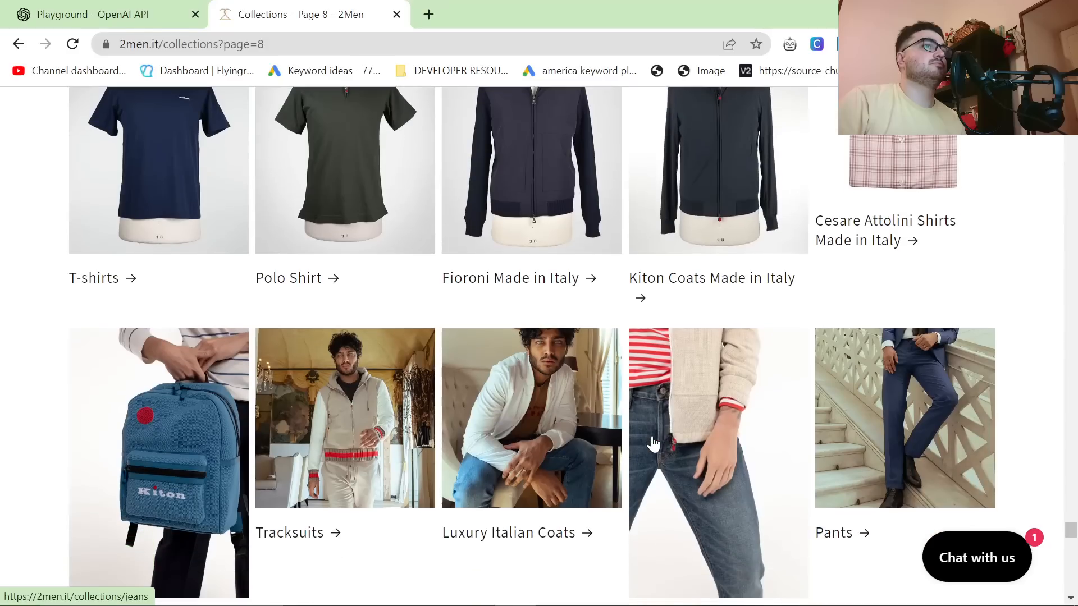
pyautogui.scroll(6, 652, 443)
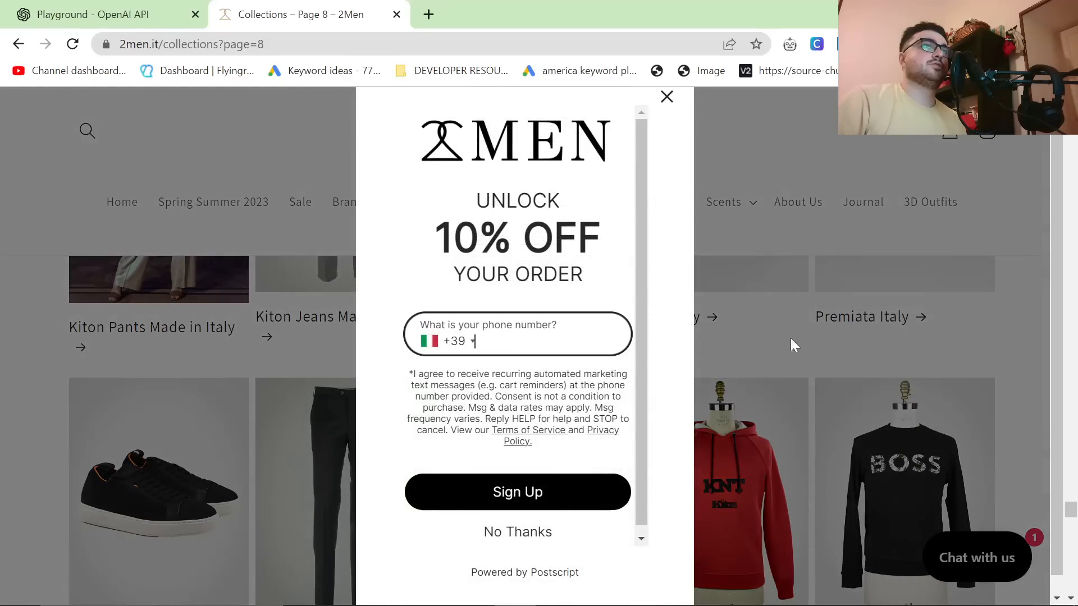
pyautogui.click(665, 98)
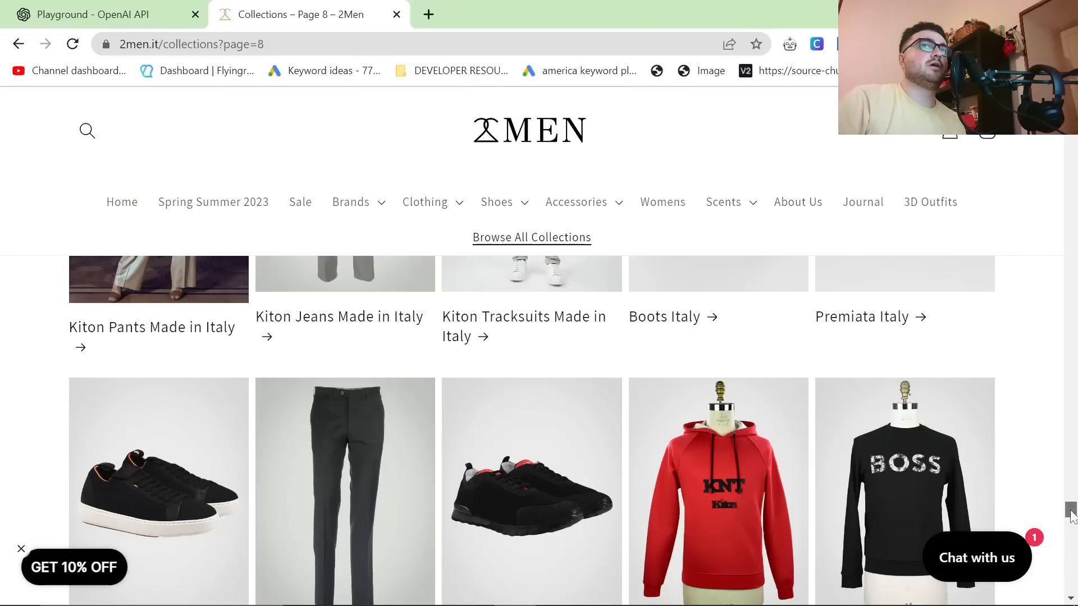
pyautogui.scroll(20, 1071, 519)
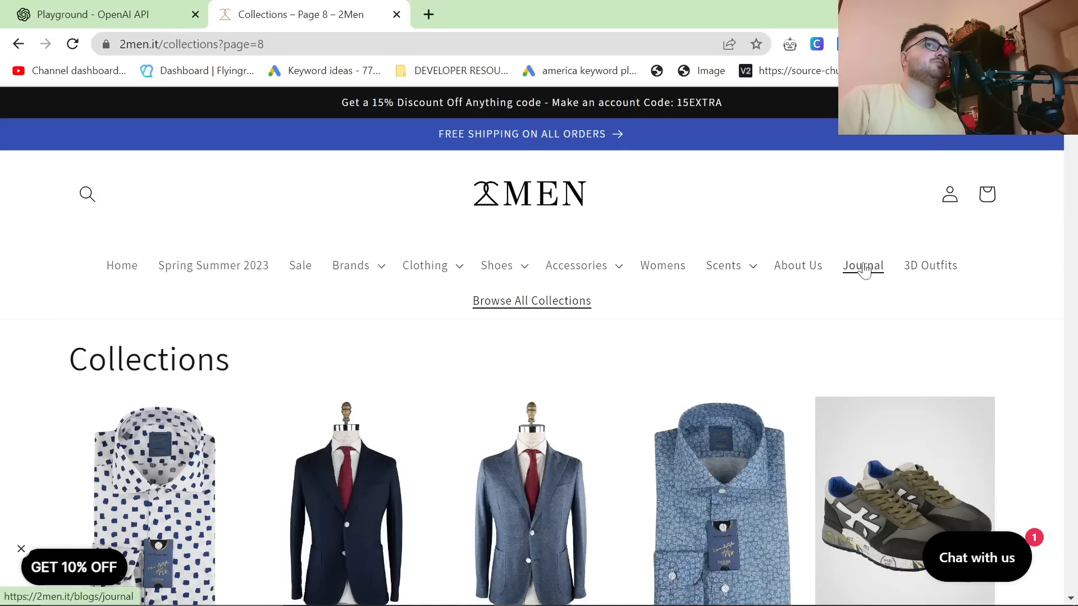
# Step: Open the store's Journal blog and look over its articles
pyautogui.click(864, 268)
pyautogui.scroll(-4, 630, 318)
pyautogui.scroll(-4, 634, 314)
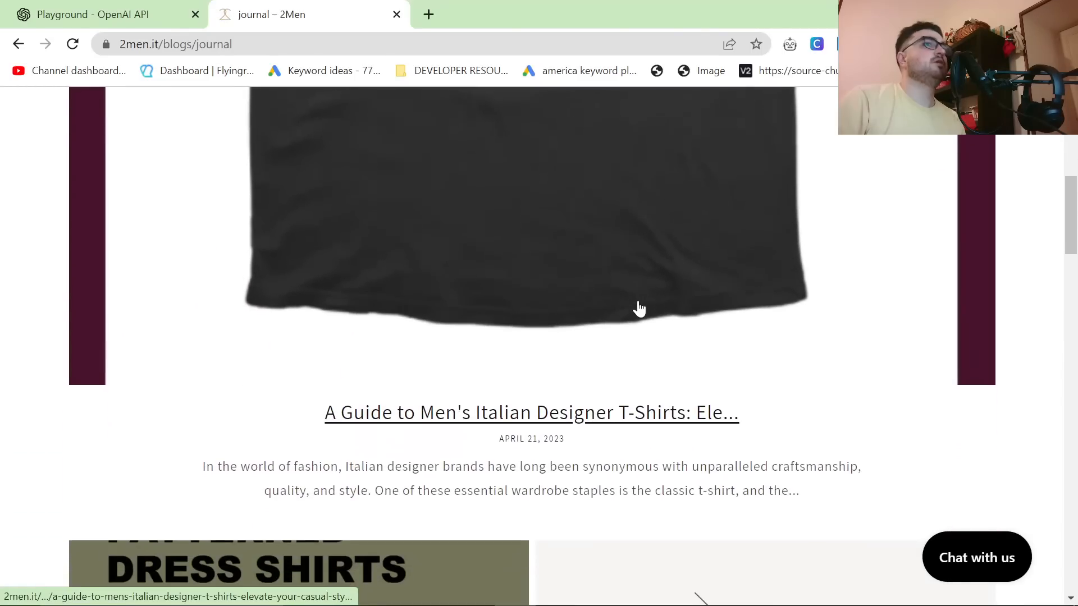
pyautogui.scroll(4, 628, 315)
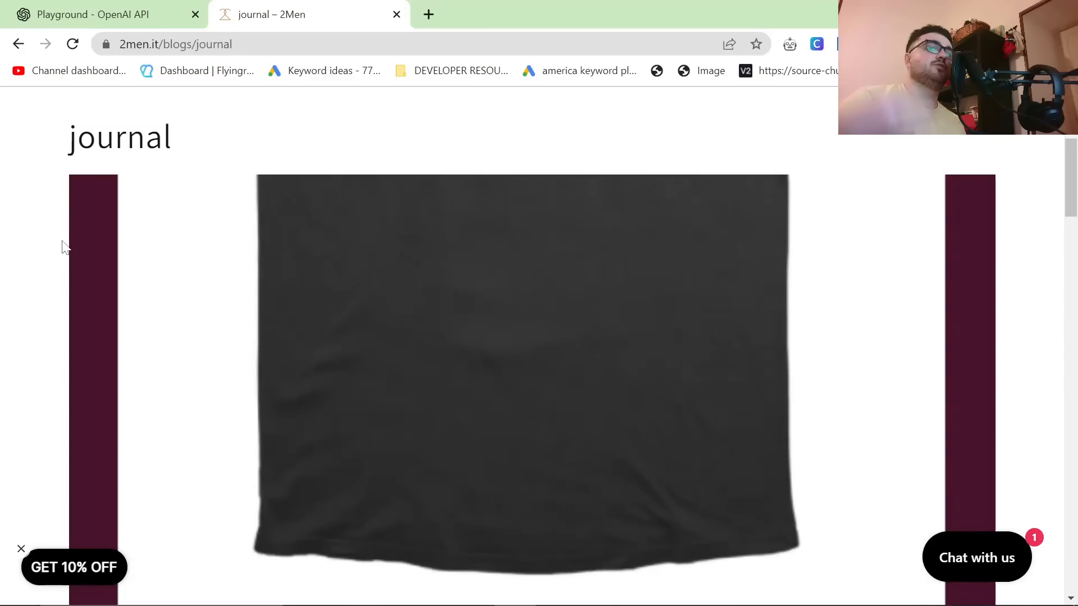
# Step: Return to the Playground and switch to the other browser window with the Google Search Console performance report for 2men.it
pyautogui.click(128, 7)
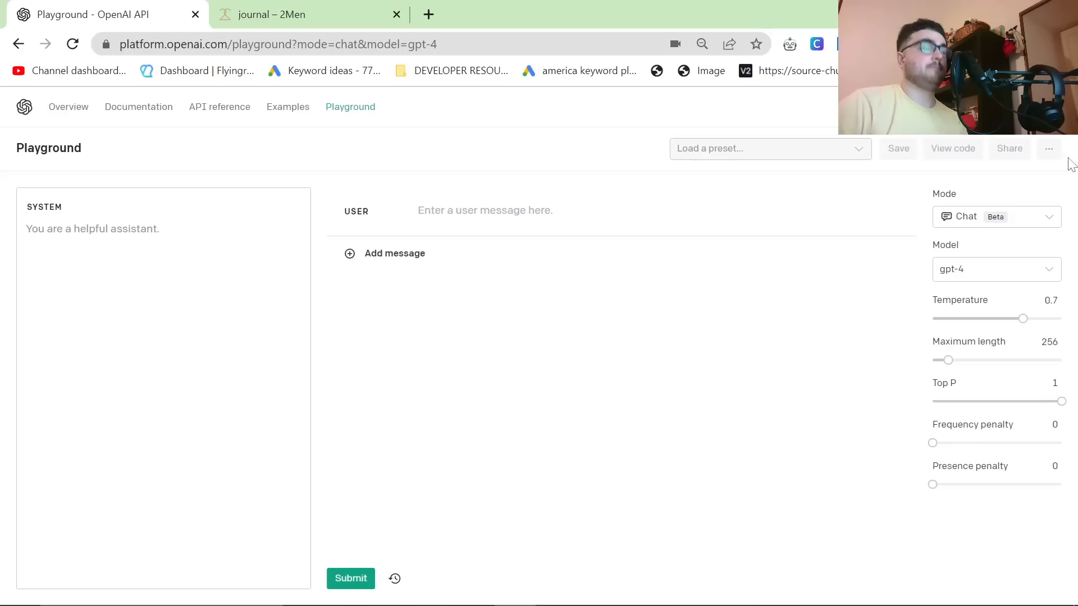
pyautogui.click(1032, 44)
pyautogui.click(890, 387)
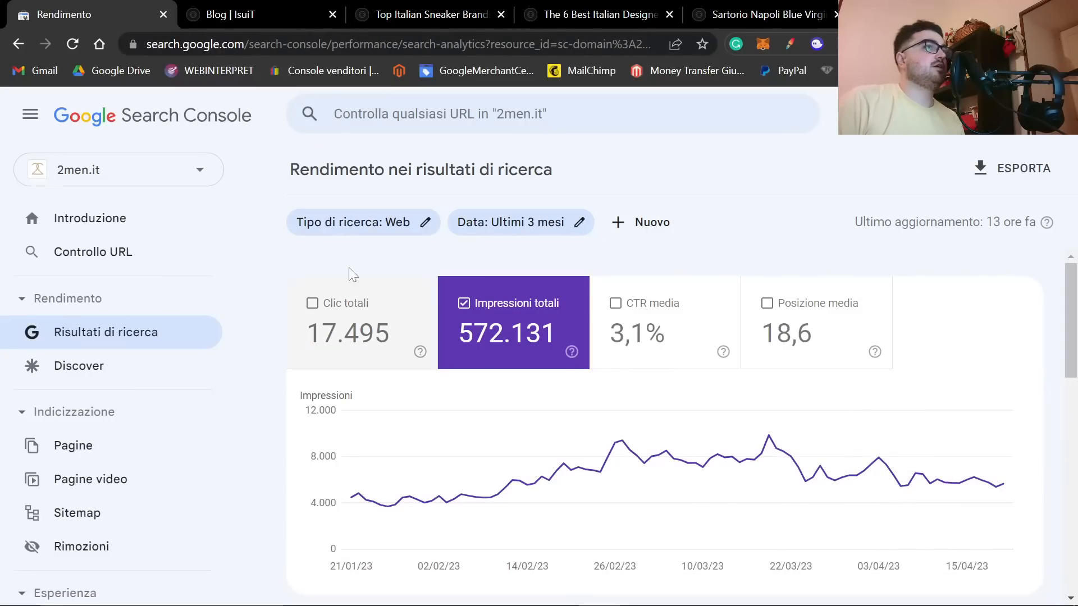
# Step: Filter the search performance report to pages containing "collection" and review the impressions chart
pyautogui.click(651, 220)
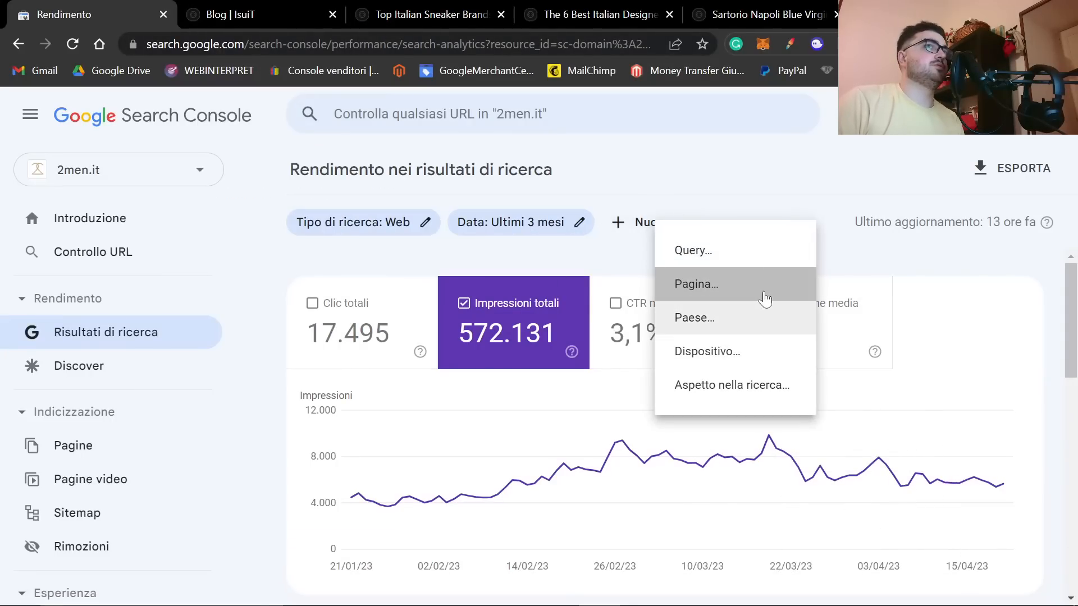
pyautogui.click(765, 298)
pyautogui.write('collection')
pyautogui.press('Return')
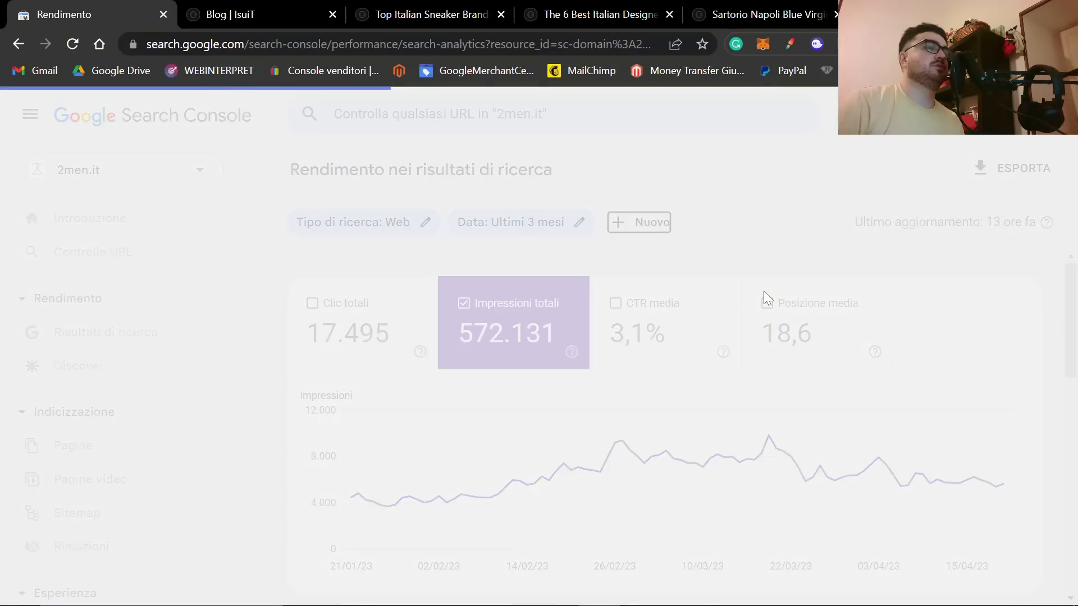
pyautogui.scroll(-1, 687, 303)
pyautogui.scroll(-1, 690, 317)
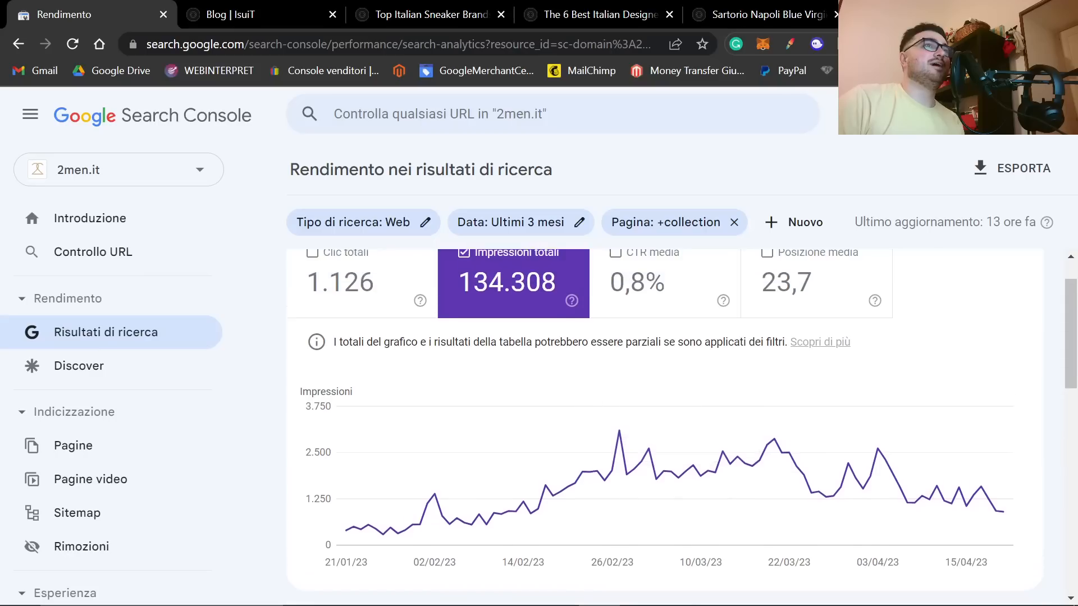
pyautogui.scroll(-1, 538, 396)
pyautogui.scroll(2, 348, 414)
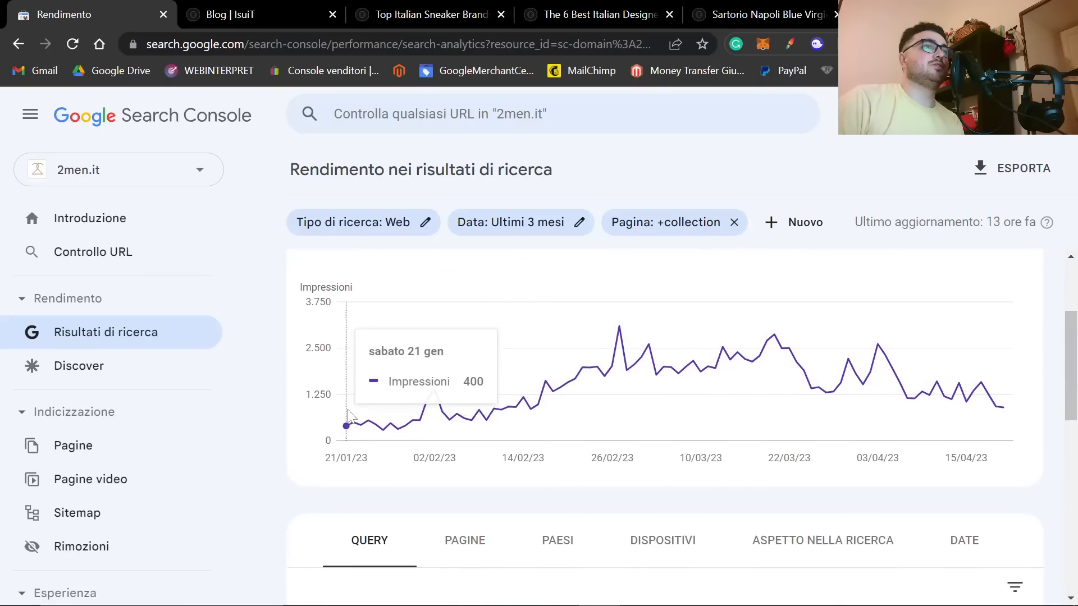
# Step: Set the report's date range to the last 12 months (Ultimi 12 mesi) and review the chart and queries
pyautogui.click(537, 225)
pyautogui.click(435, 443)
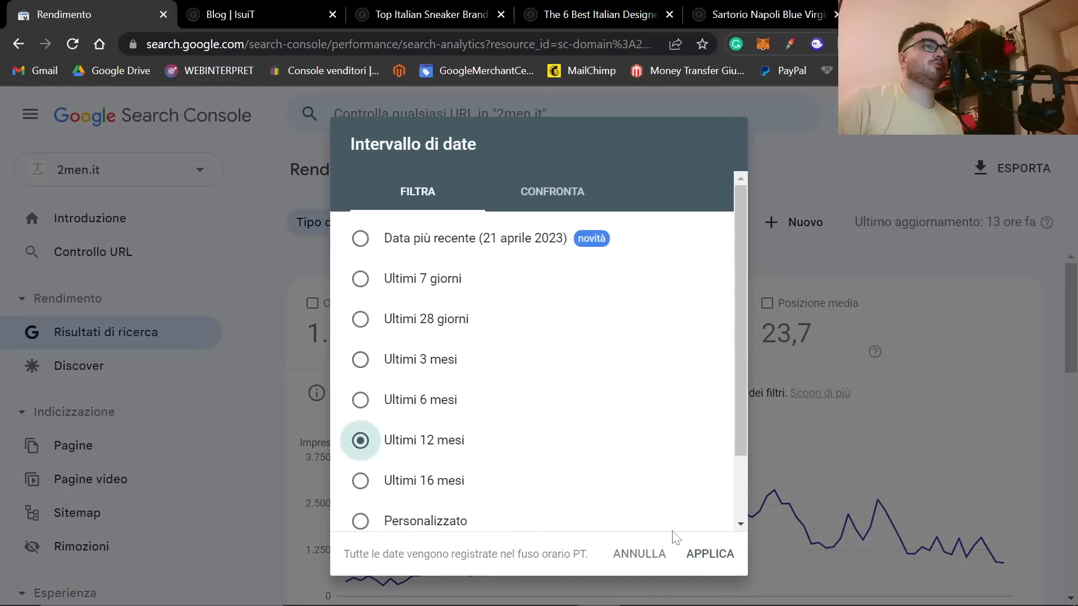
pyautogui.click(709, 555)
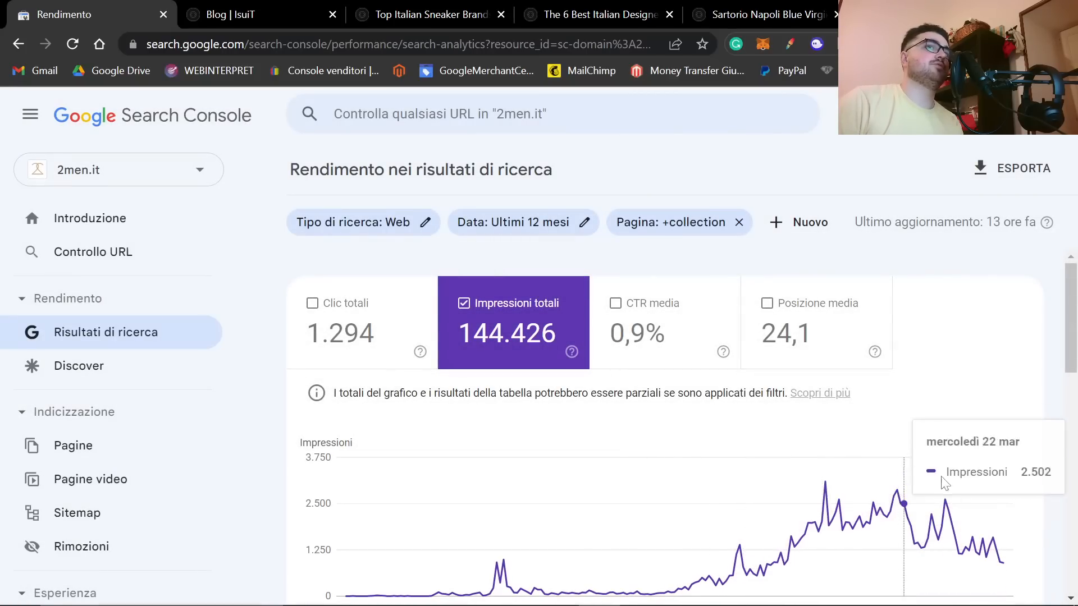
pyautogui.scroll(-1, 425, 491)
pyautogui.scroll(-6, 425, 491)
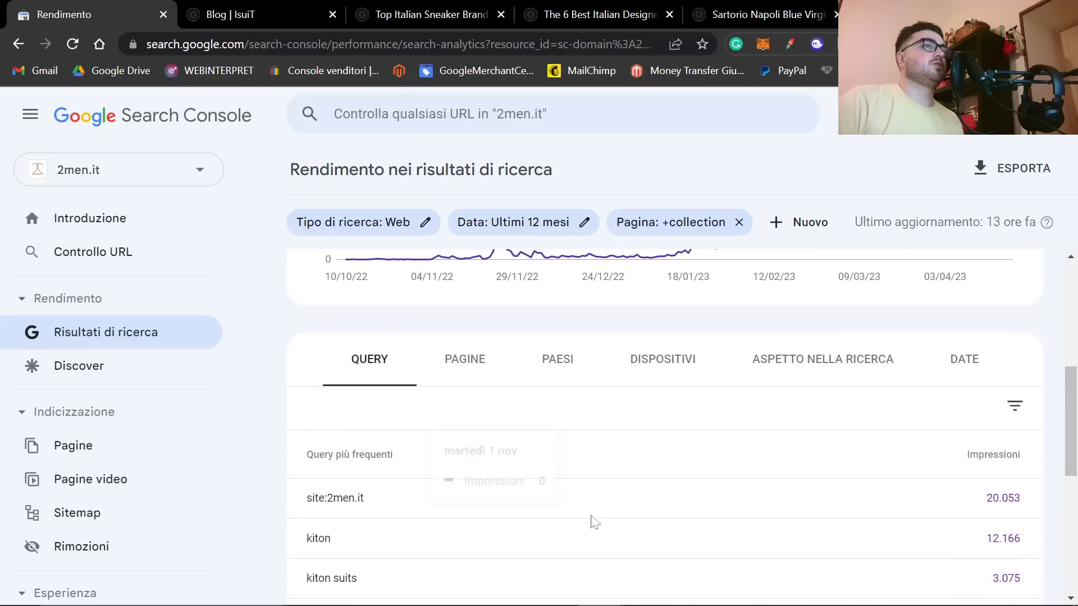
pyautogui.scroll(7, 573, 515)
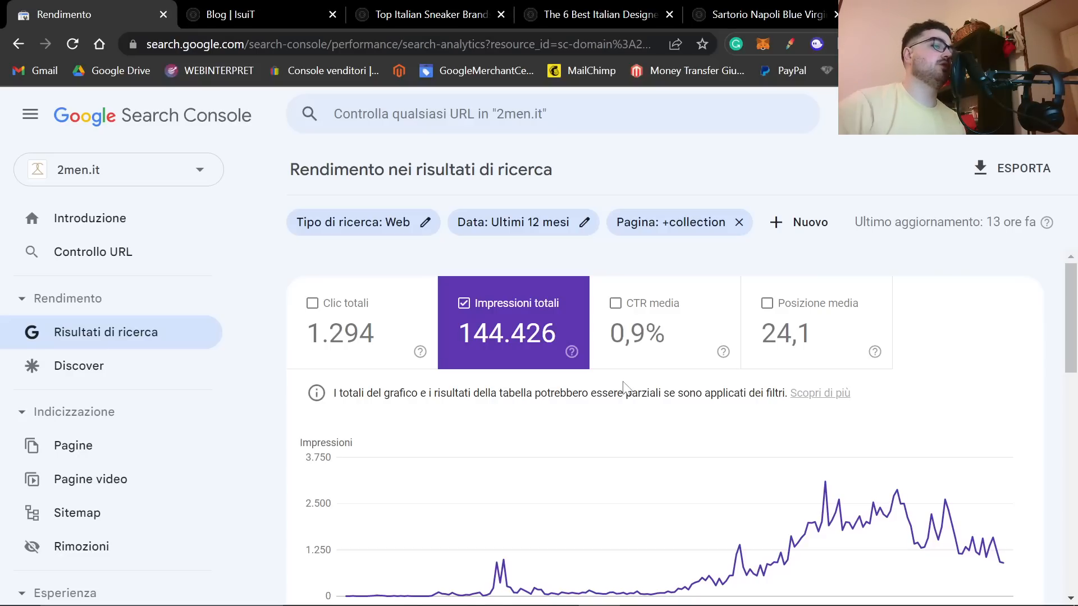
# Step: Switch back to the browser window with the 2men.it store and open 2men.it/sitemap.xml
pyautogui.hotkey('alt', 'Tab')
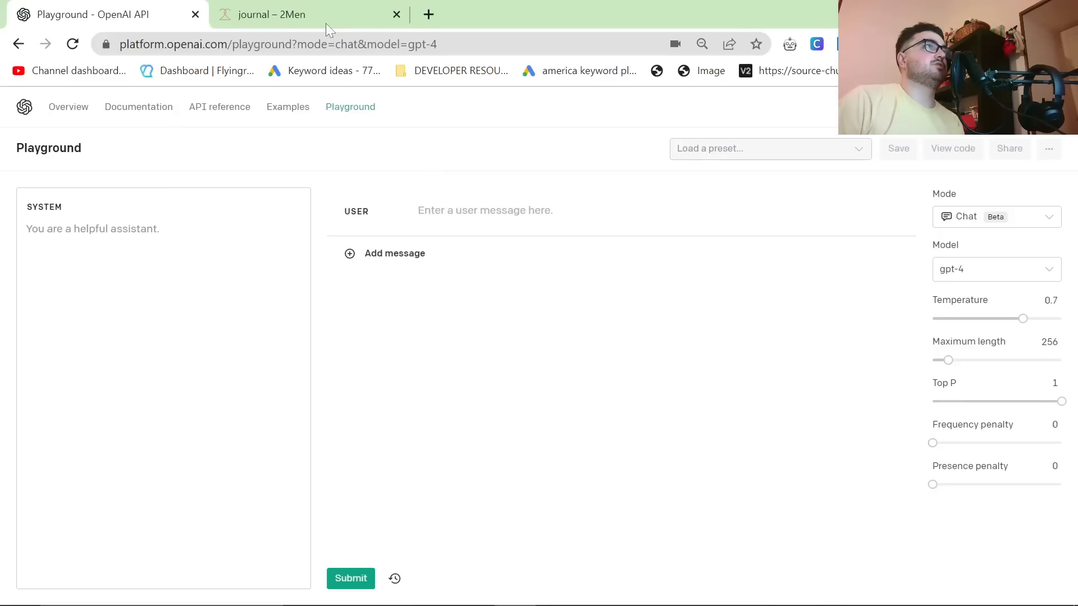
pyautogui.click(342, 21)
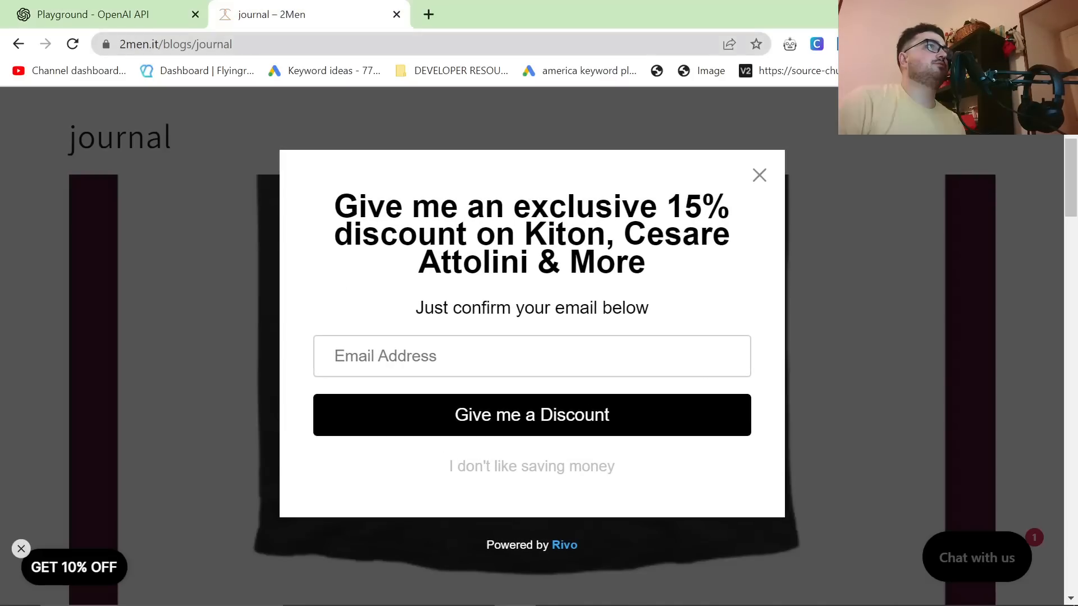
pyautogui.click(340, 44)
pyautogui.write('2men.it/sitemap')
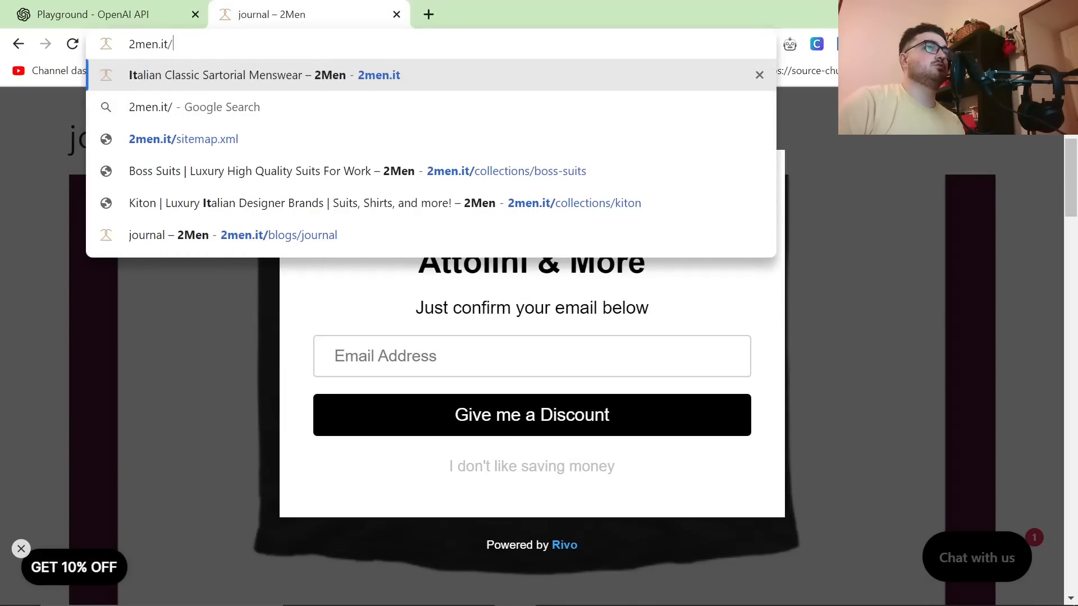
pyautogui.press('Return')
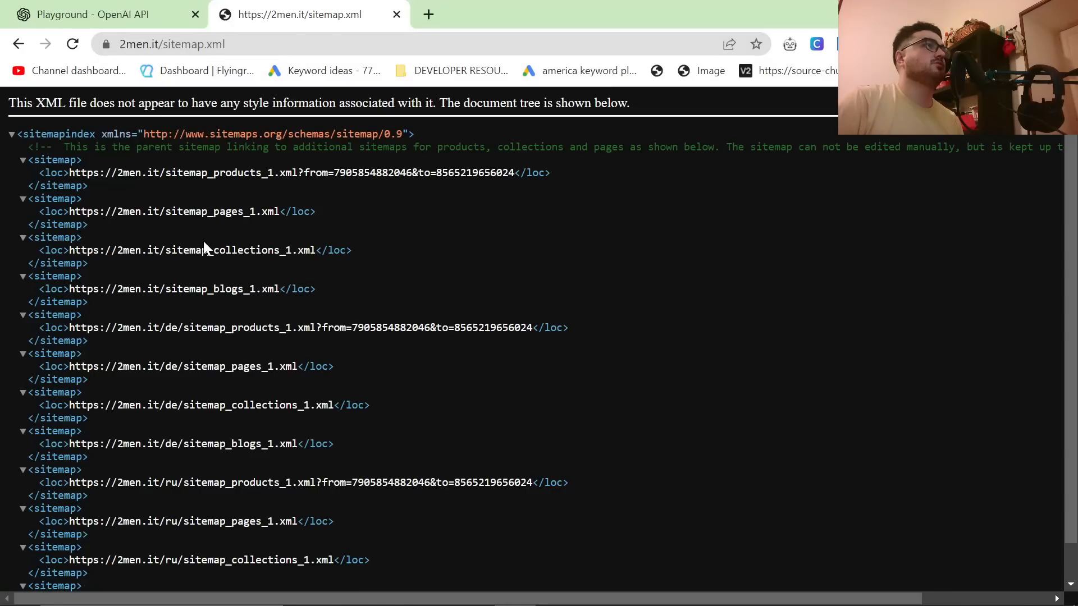
# Step: Copy the address of sitemap_collections_1.xml from the sitemap index and open it in a new browser tab
pyautogui.scroll(-1, 249, 224)
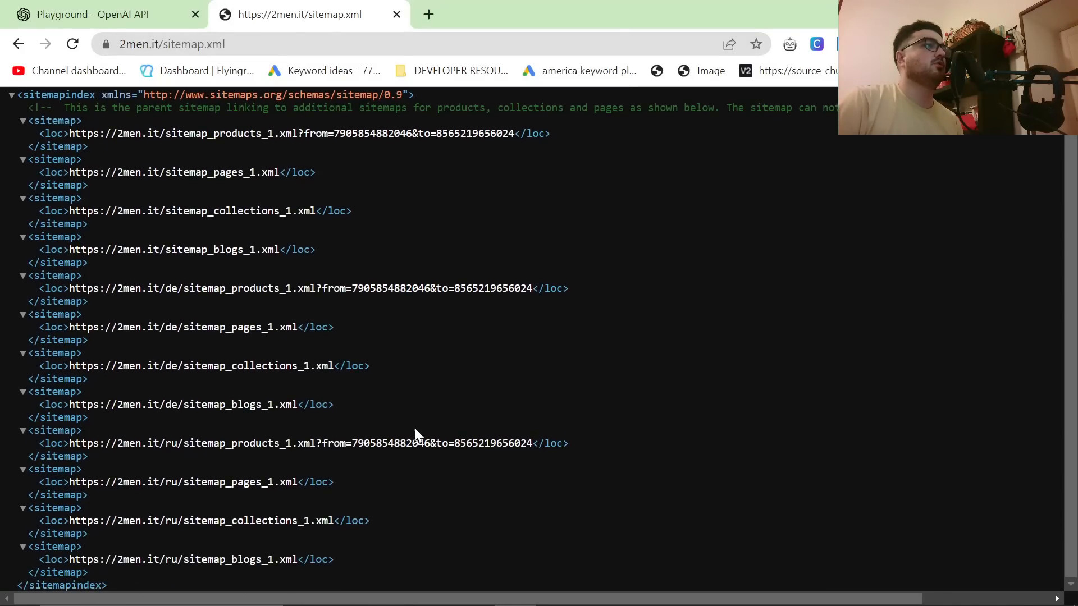
pyautogui.scroll(1, 393, 449)
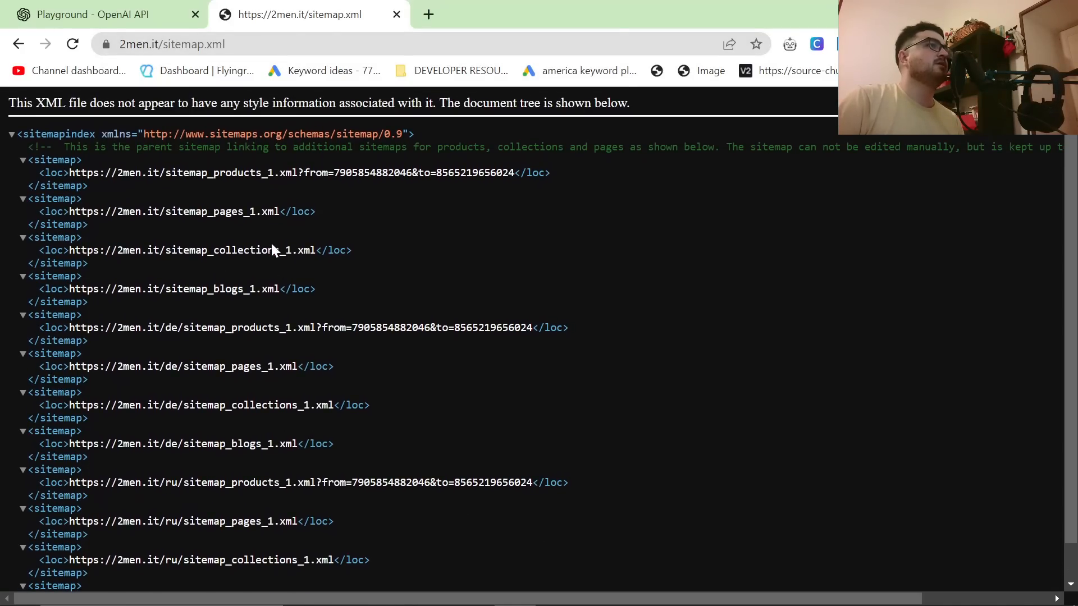
pyautogui.moveTo(249, 250); pyautogui.dragTo(87, 249)
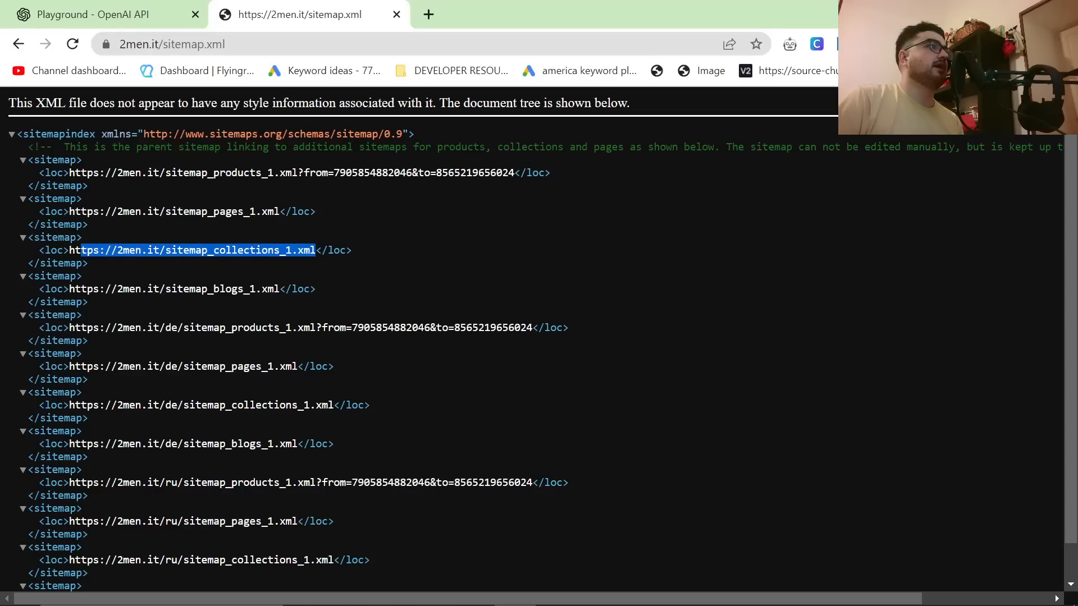
pyautogui.click(425, 16)
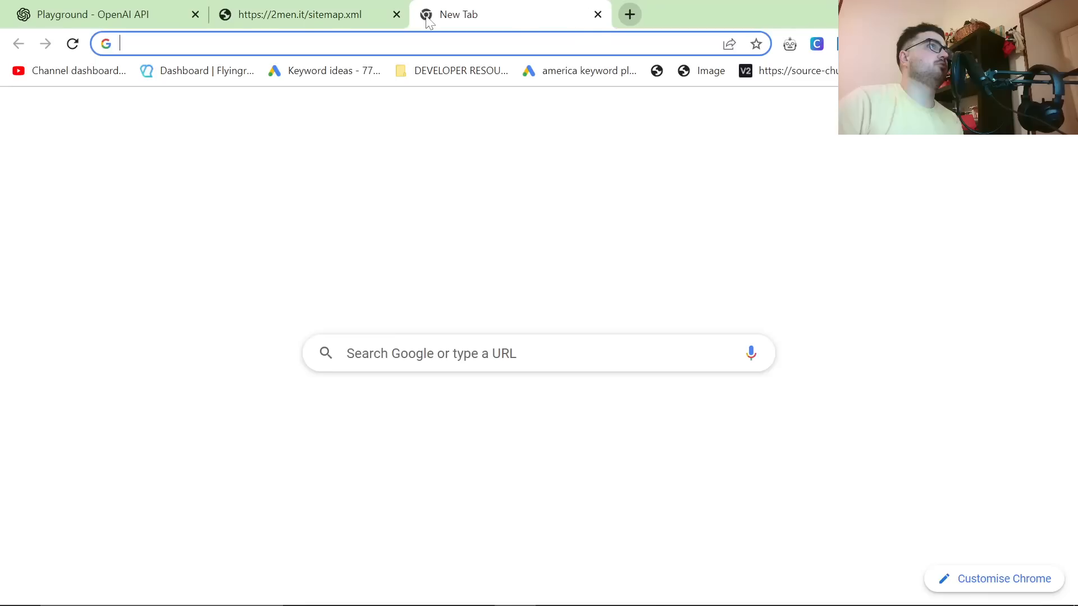
pyautogui.write('https://2men.it/sitemap_collections_1.xml')
pyautogui.press('Return')
# Step: Copy the address of sitemap_blogs_1.xml from the sitemap index and open it in another new tab
pyautogui.click(299, 14)
pyautogui.moveTo(280, 288); pyautogui.dragTo(81, 288)
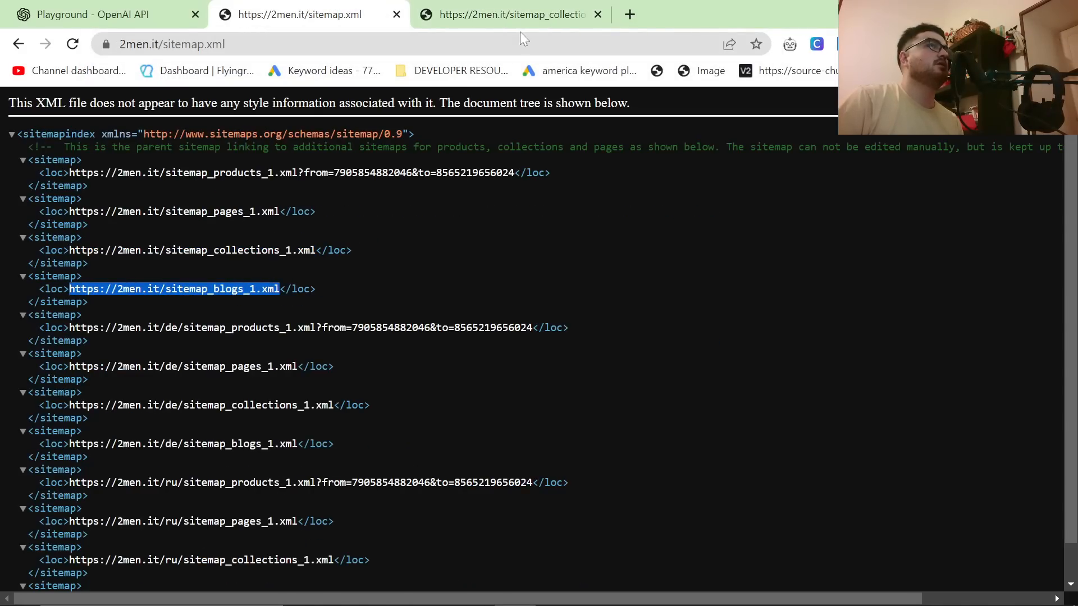
pyautogui.click(629, 15)
pyautogui.write('https://2men.it/sitemap_blogs_1.xml')
pyautogui.press('Return')
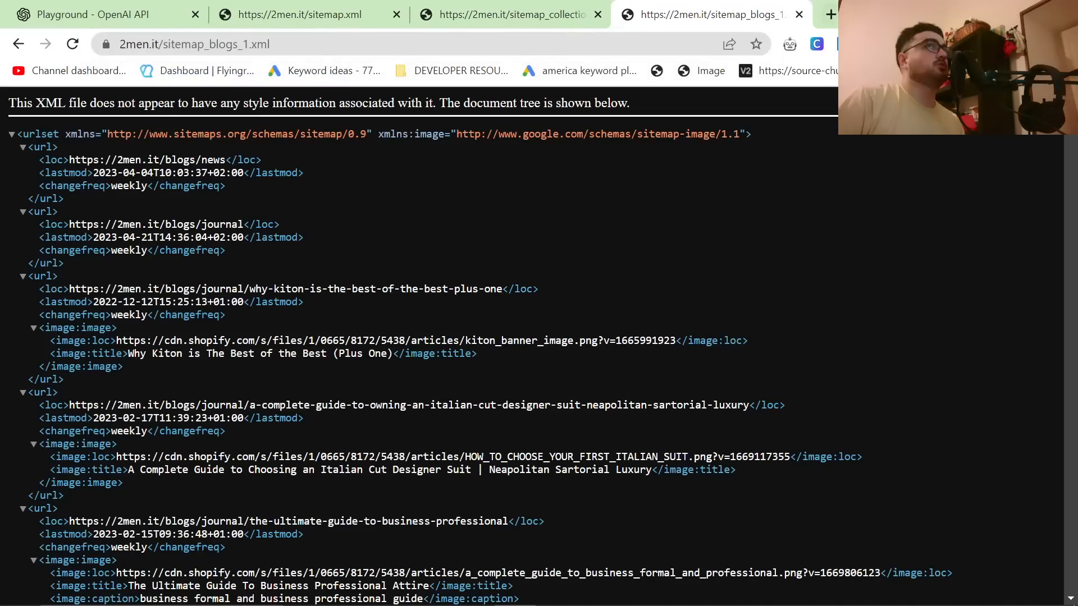
# Step: Open a new blank Google Sheets spreadsheet in a new browser tab
pyautogui.hotkey('ctrl', 't')
pyautogui.write('shee')
pyautogui.press('Return')
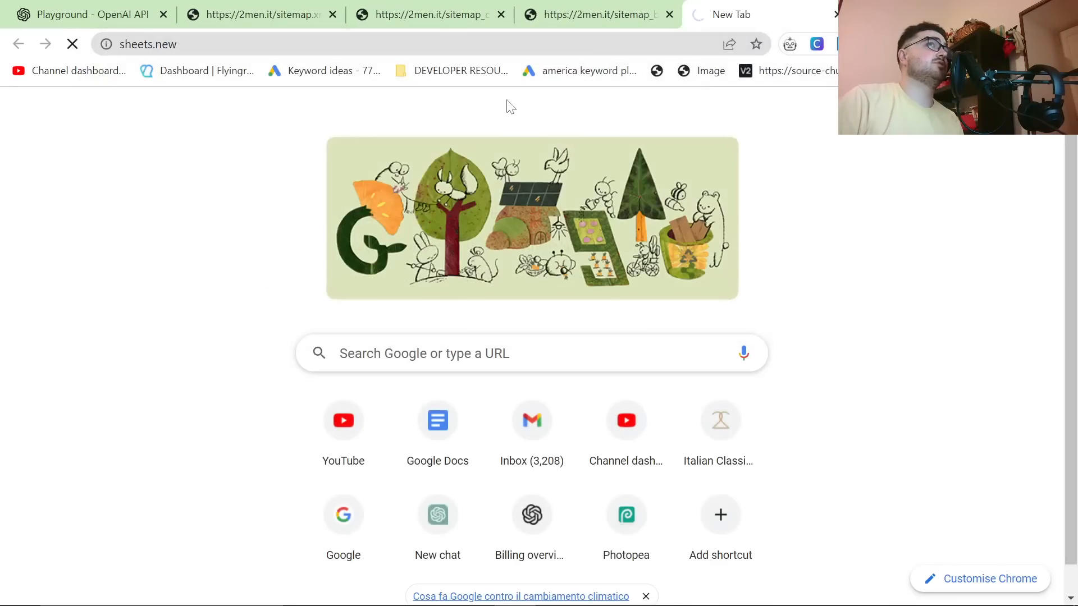
# Step: Copy the whole collections sitemap into the spreadsheet starting at cell A1 and set its text color to black
pyautogui.click(422, 6)
pyautogui.hotkey('ctrl', 'a')
pyautogui.click(757, 14)
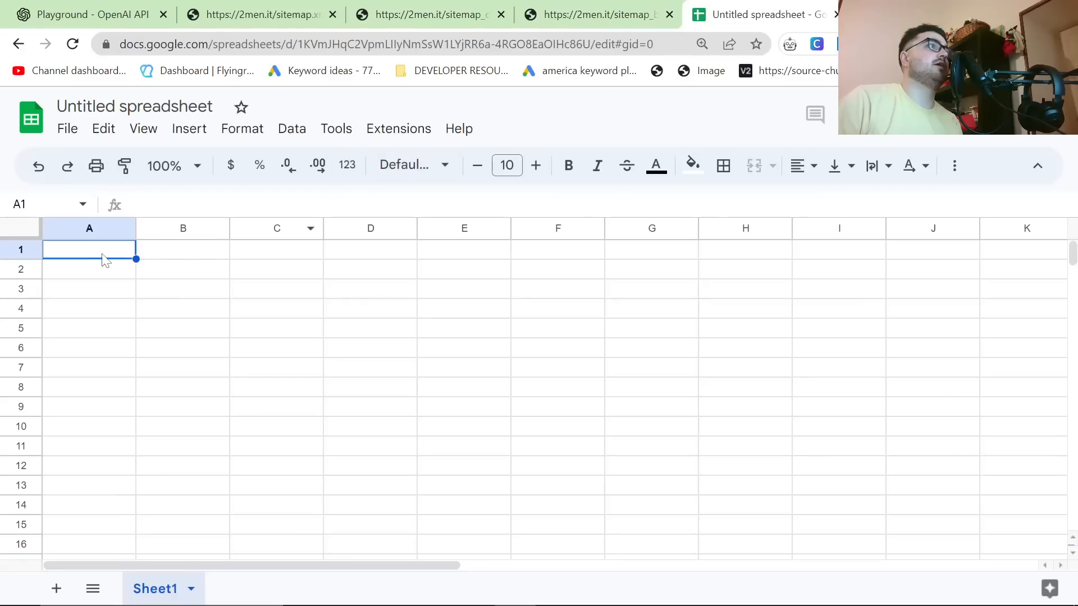
pyautogui.hotkey('ctrl', 'v')
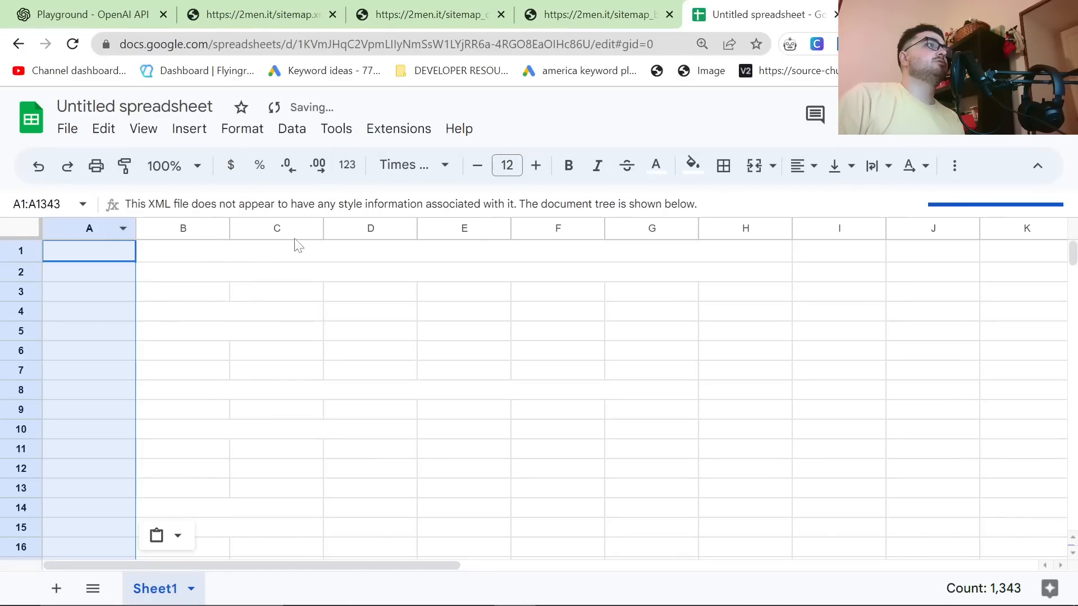
pyautogui.click(655, 165)
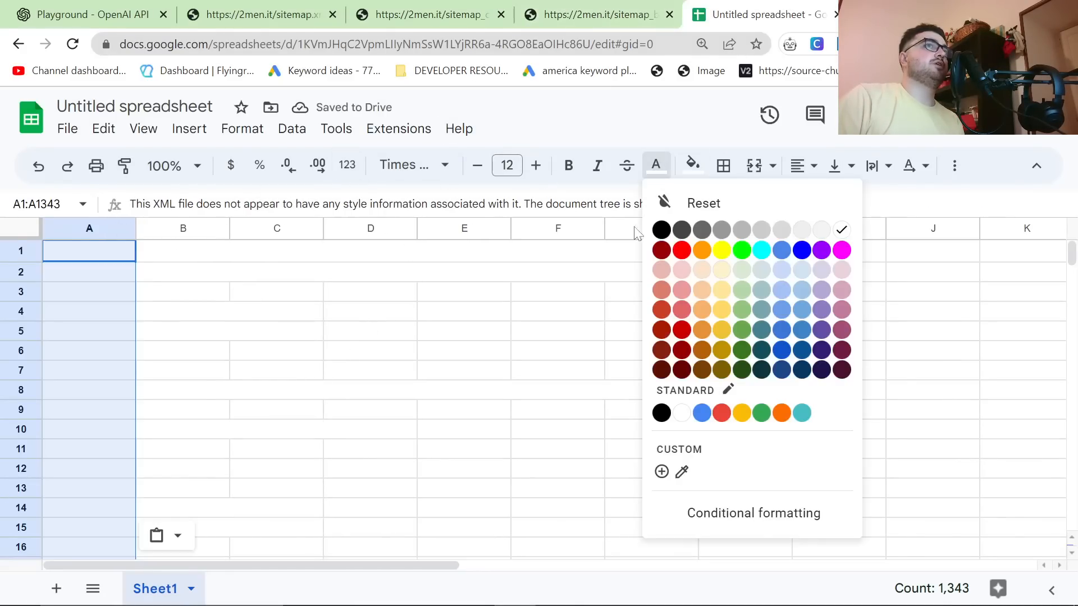
pyautogui.click(661, 229)
# Step: Copy the whole blogs sitemap and add 1000 more rows at the bottom of the spreadsheet
pyautogui.click(594, 14)
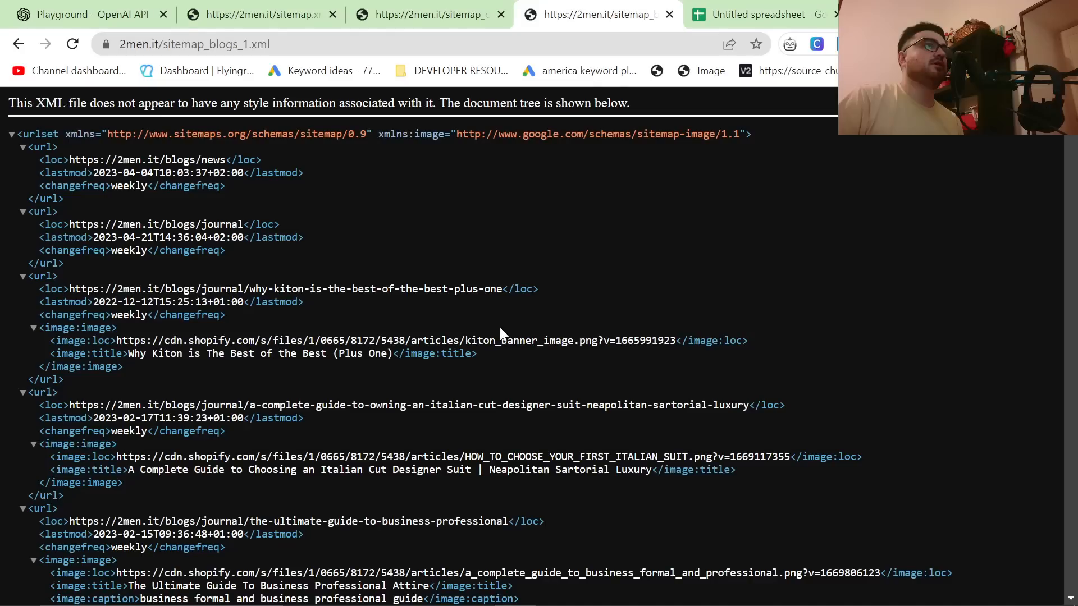
pyautogui.hotkey('ctrl', 'a')
pyautogui.click(758, 14)
pyautogui.scroll(-20, 312, 385)
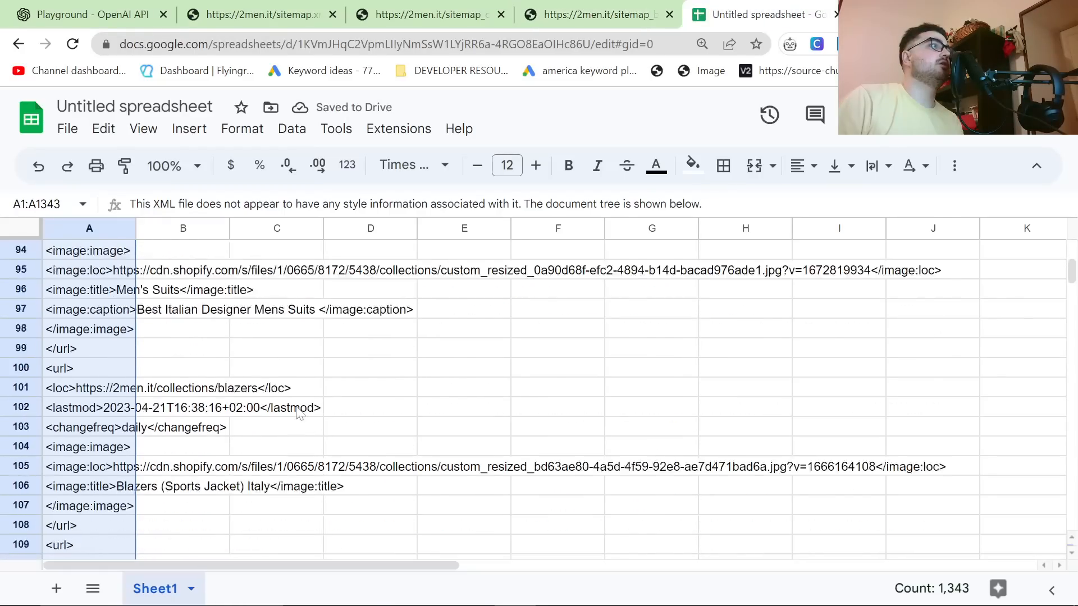
pyautogui.moveTo(1072, 297); pyautogui.dragTo(1071, 522)
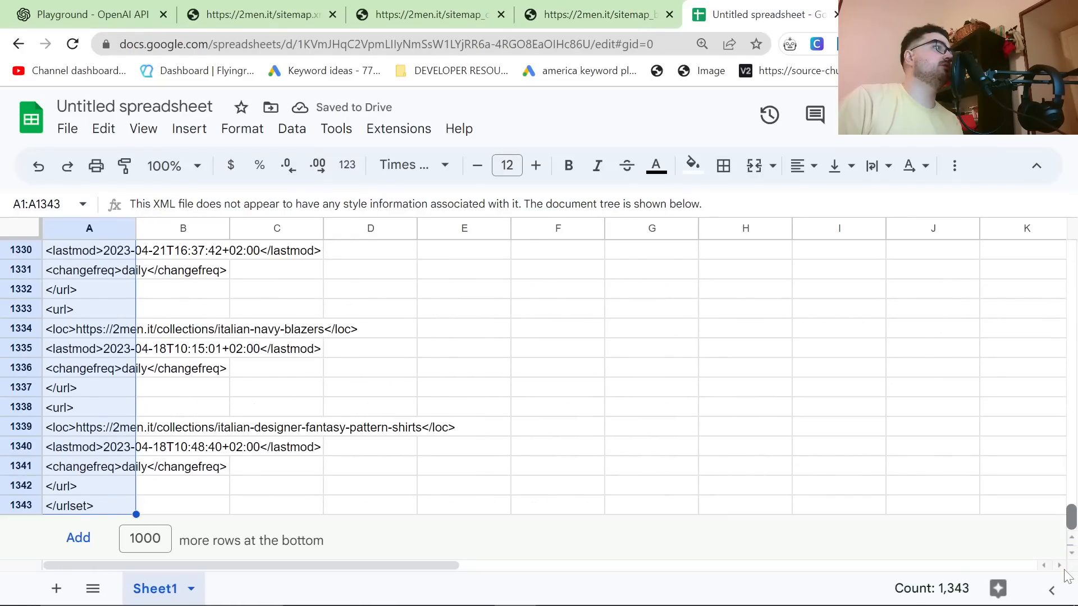
pyautogui.click(78, 537)
pyautogui.scroll(20, 108, 456)
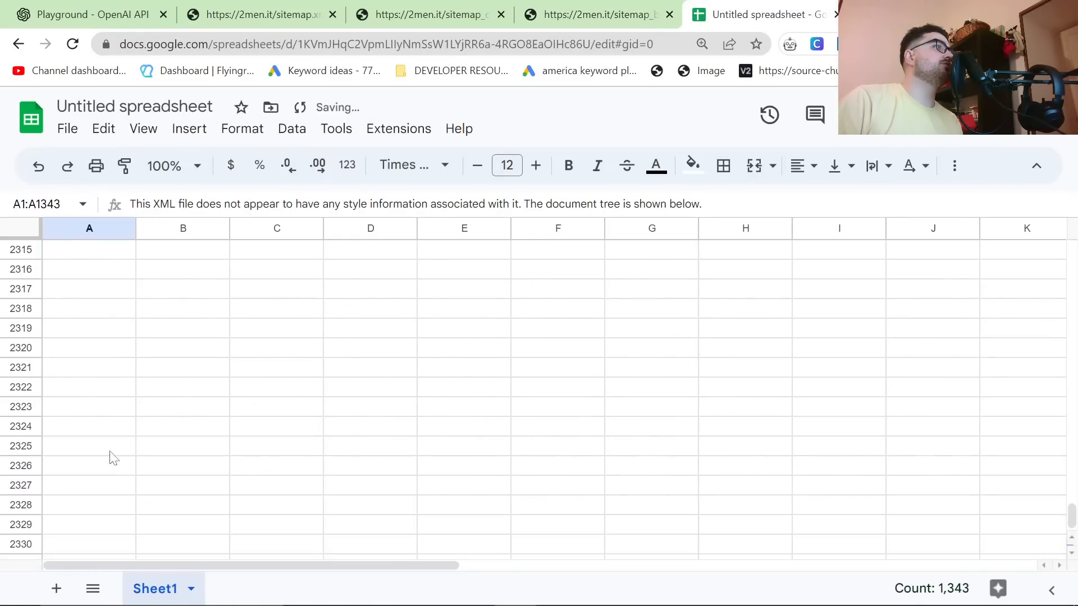
# Step: Paste the blogs sitemap below the collections data starting at cell A1344 and set its text color to black
pyautogui.moveTo(1072, 507); pyautogui.dragTo(1071, 409)
pyautogui.scroll(10, 104, 418)
pyautogui.scroll(10, 104, 418)
pyautogui.scroll(-5, 101, 415)
pyautogui.click(112, 306)
pyautogui.hotkey('ctrl', 'v')
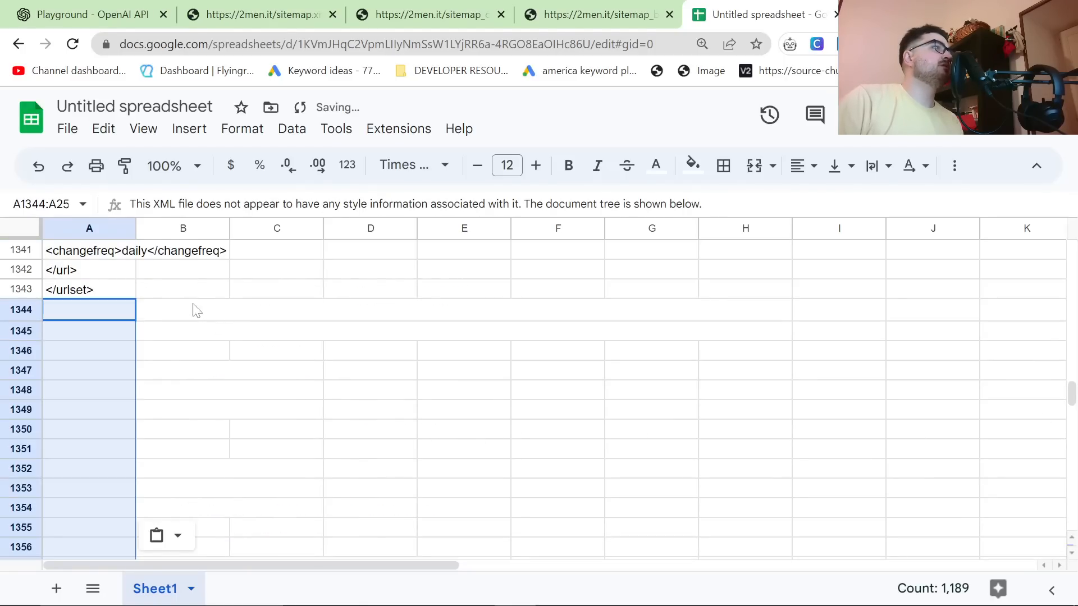
pyautogui.click(655, 166)
pyautogui.click(661, 230)
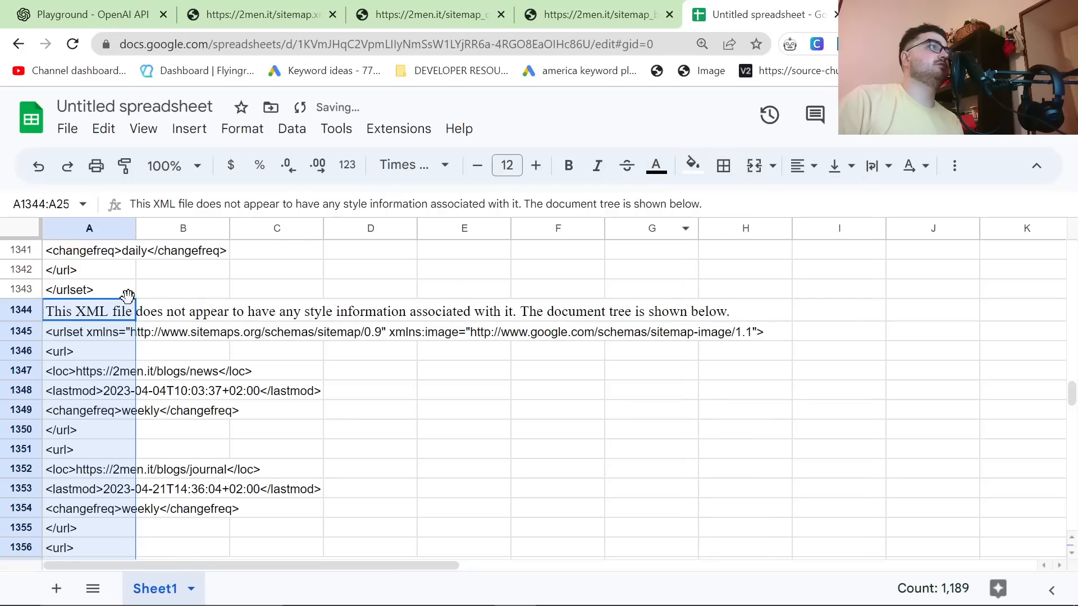
# Step: Sort the sheet from Z to A by column A
pyautogui.rightClick(90, 231)
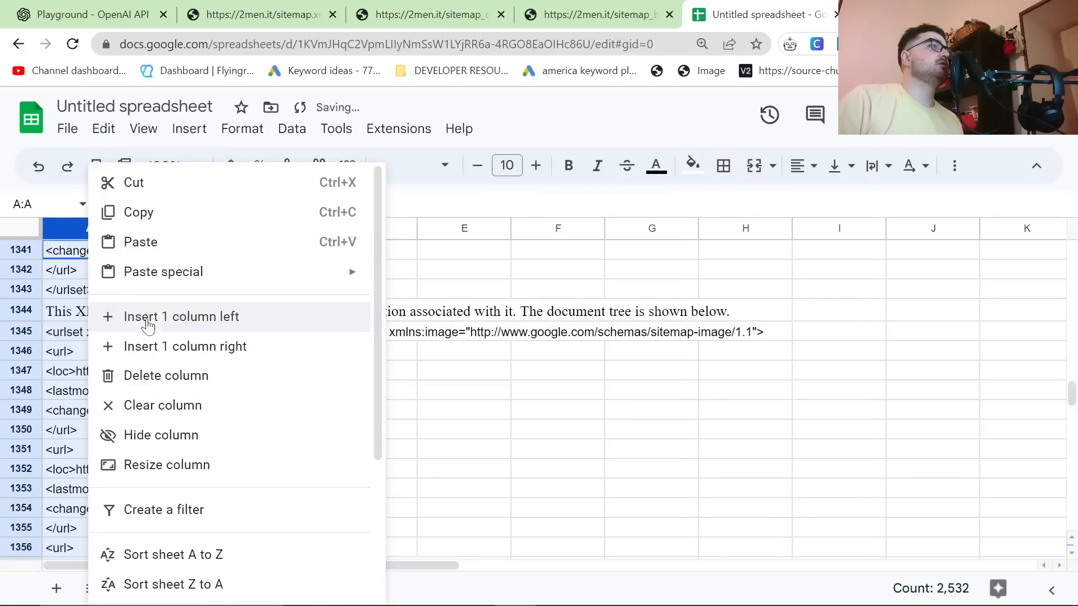
pyautogui.click(216, 588)
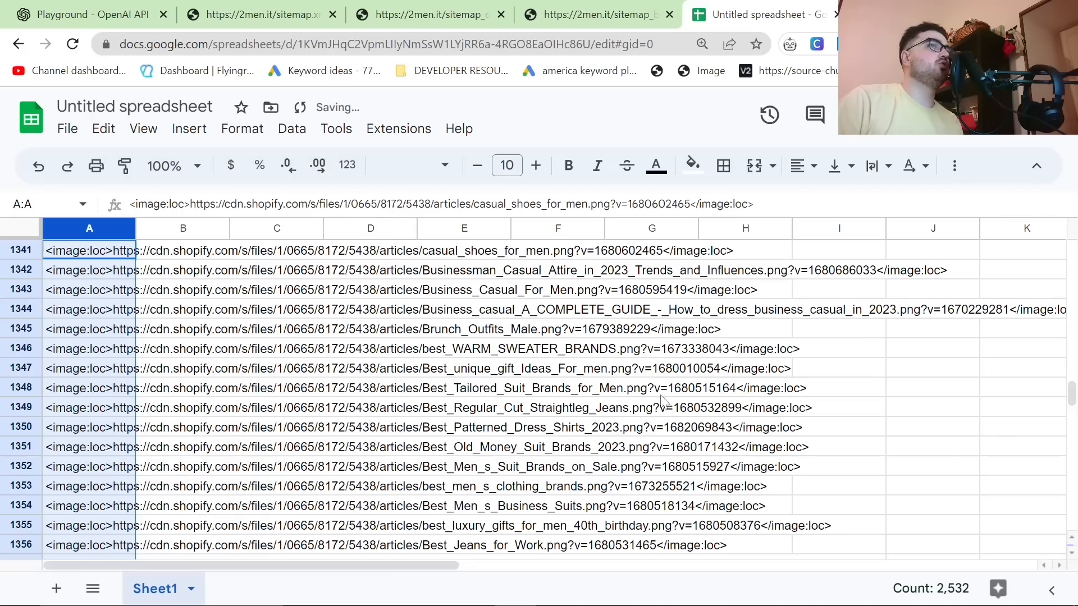
# Step: Select and copy the <loc> rows with the collection and blog URLs, cells A364 to A722
pyautogui.scroll(6, 841, 392)
pyautogui.moveTo(1070, 392); pyautogui.dragTo(1071, 313)
pyautogui.scroll(20, 313, 391)
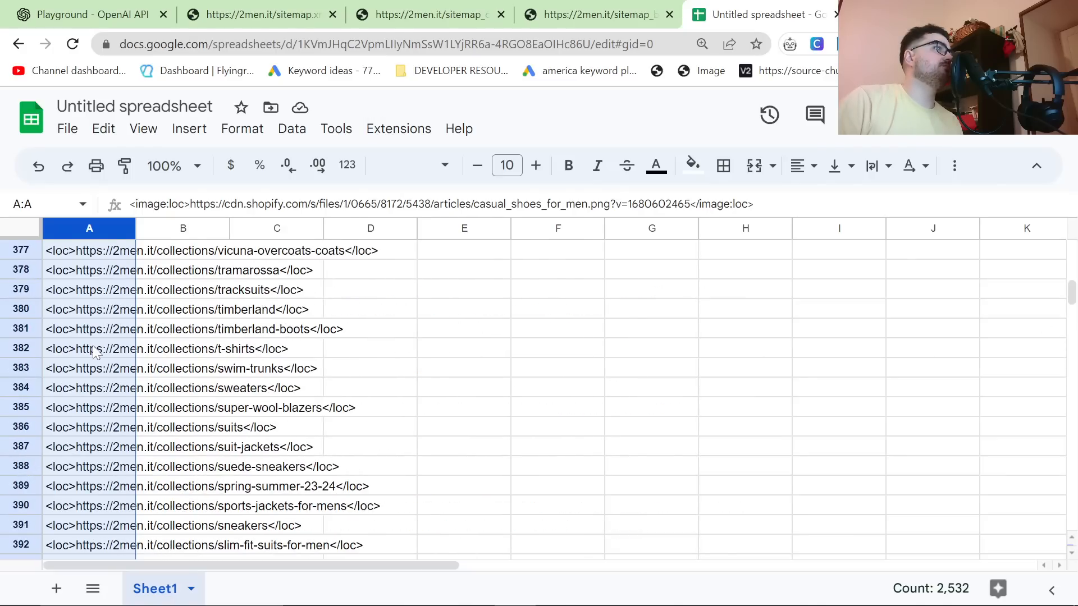
pyautogui.scroll(11, 95, 351)
pyautogui.scroll(-5, 104, 345)
pyautogui.scroll(3, 84, 393)
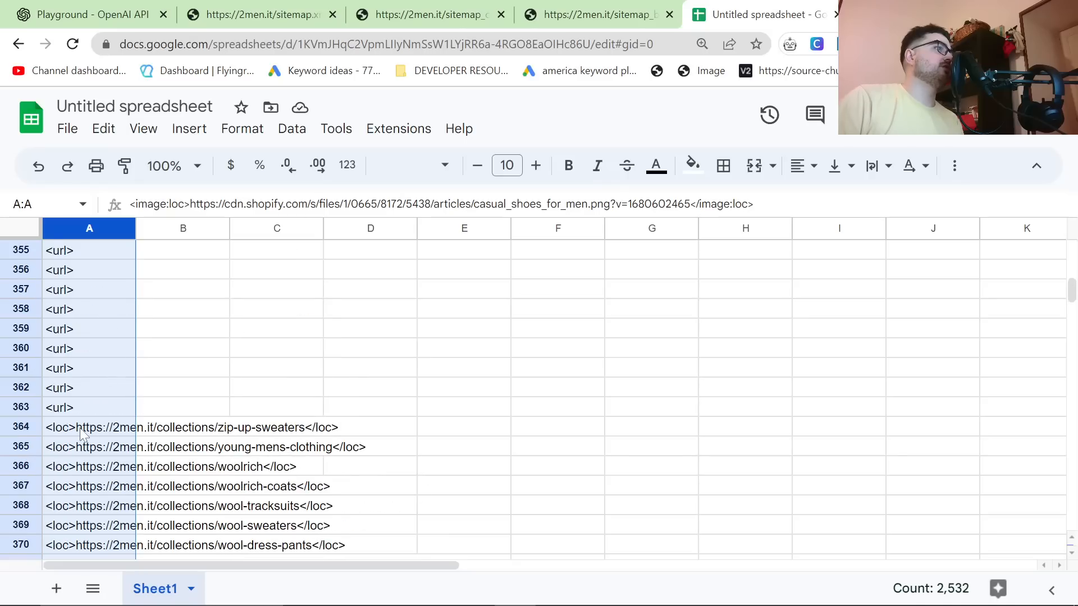
pyautogui.click(81, 432)
pyautogui.scroll(-20, 129, 435)
pyautogui.scroll(-20, 176, 438)
pyautogui.scroll(-20, 154, 446)
pyautogui.scroll(7, 156, 451)
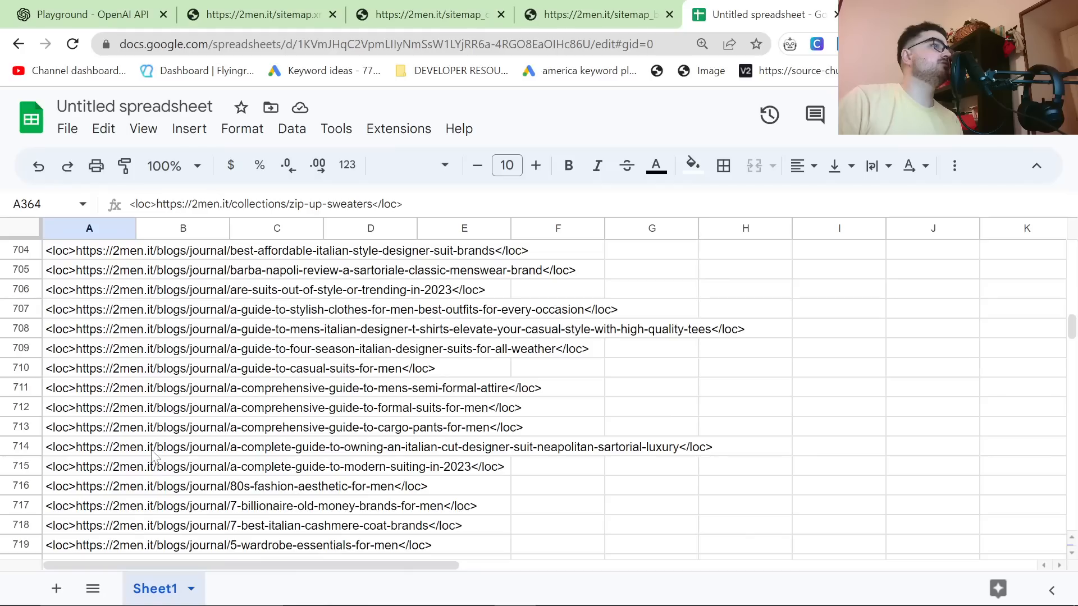
pyautogui.scroll(-2, 135, 519)
pyautogui.keyDown('shift'); pyautogui.click(101, 472); pyautogui.keyUp('shift')
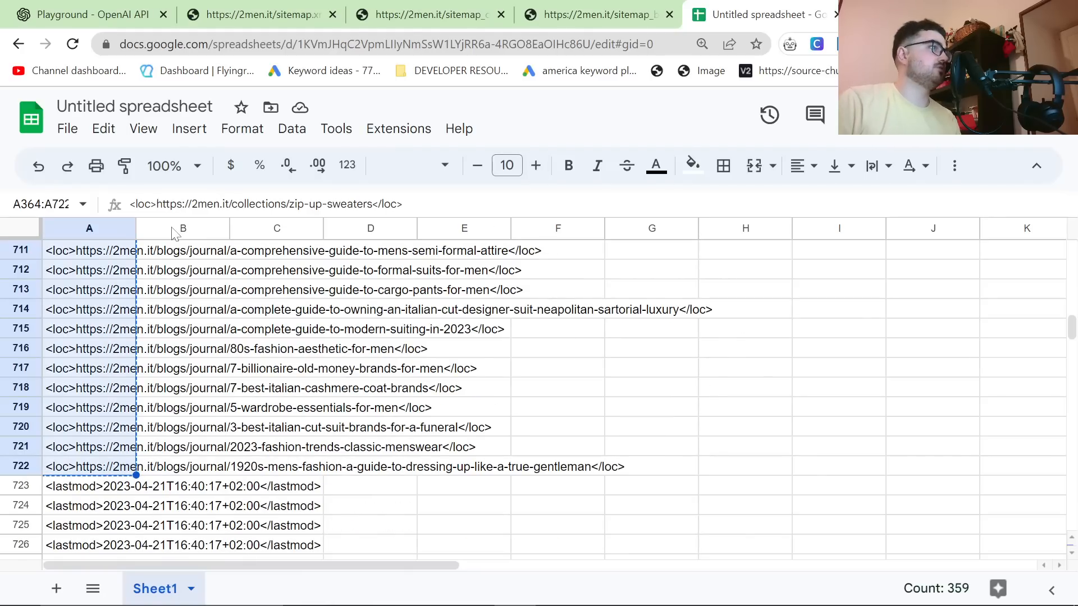
# Step: Clear all of column A and paste the copied <loc> URL rows starting at cell A1
pyautogui.click(102, 220)
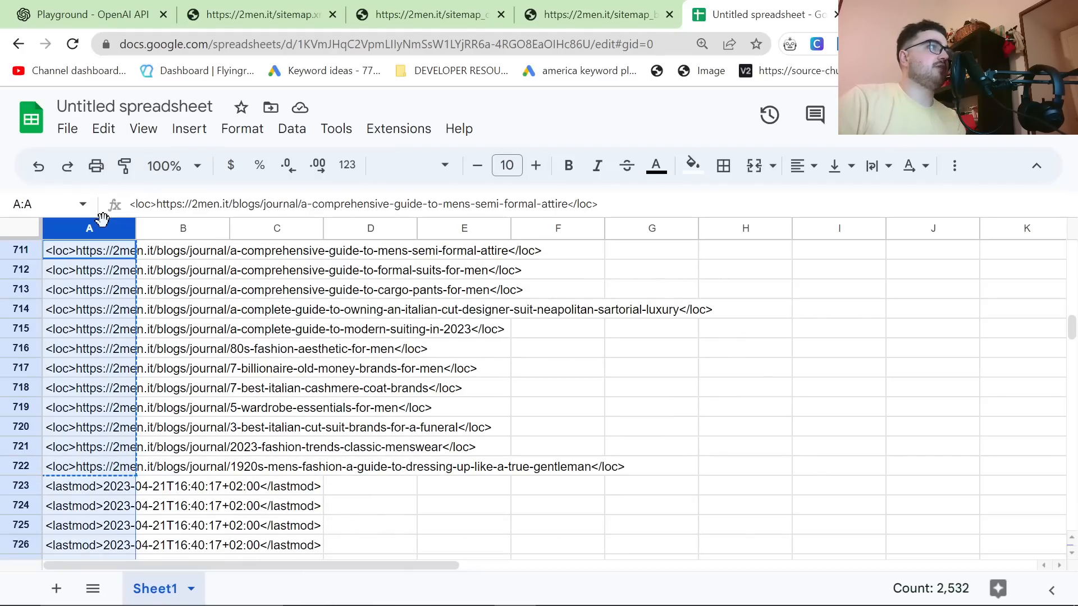
pyautogui.press('Delete')
pyautogui.moveTo(1071, 326); pyautogui.dragTo(869, 270)
pyautogui.click(110, 250)
pyautogui.hotkey('ctrl', 'v')
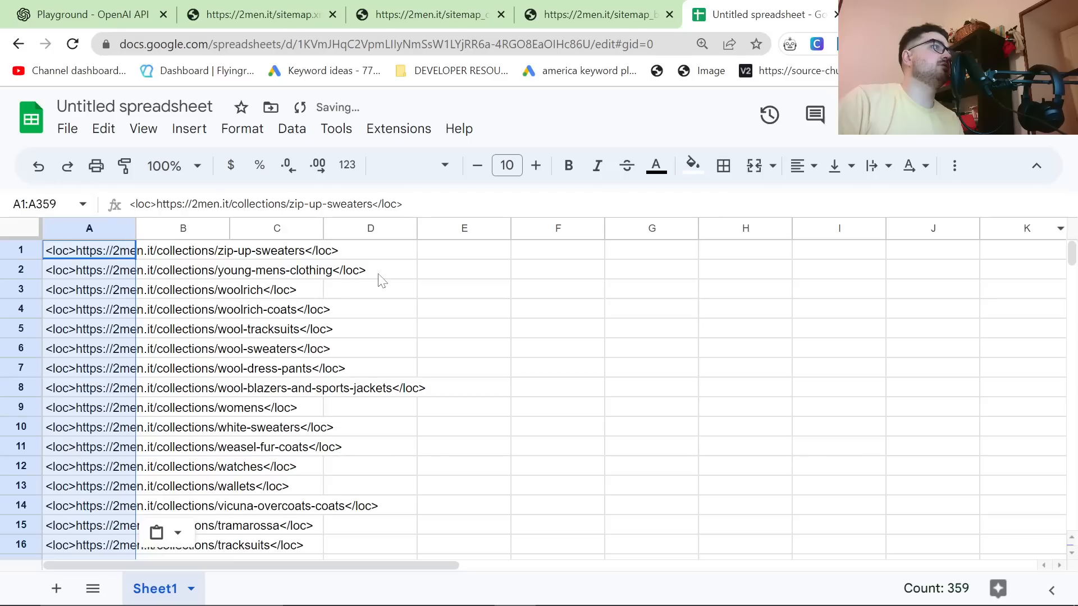
# Step: Check the URL list in column A down to its last row and paste it into the Playground's System message
pyautogui.scroll(-14, 348, 325)
pyautogui.moveTo(1075, 252); pyautogui.dragTo(1075, 278)
pyautogui.scroll(-8, 541, 370)
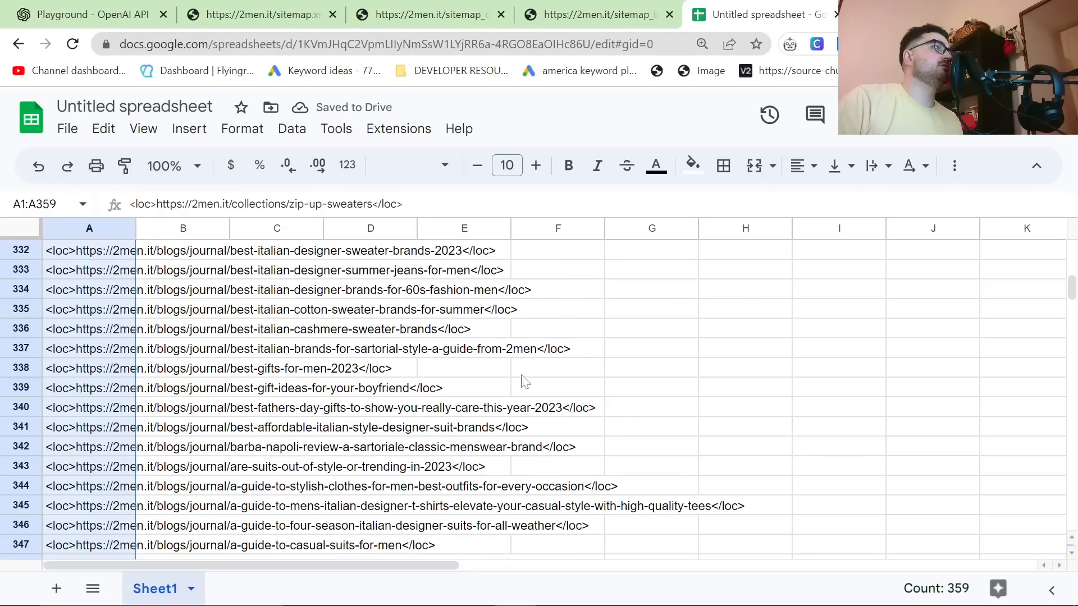
pyautogui.scroll(-6, 544, 376)
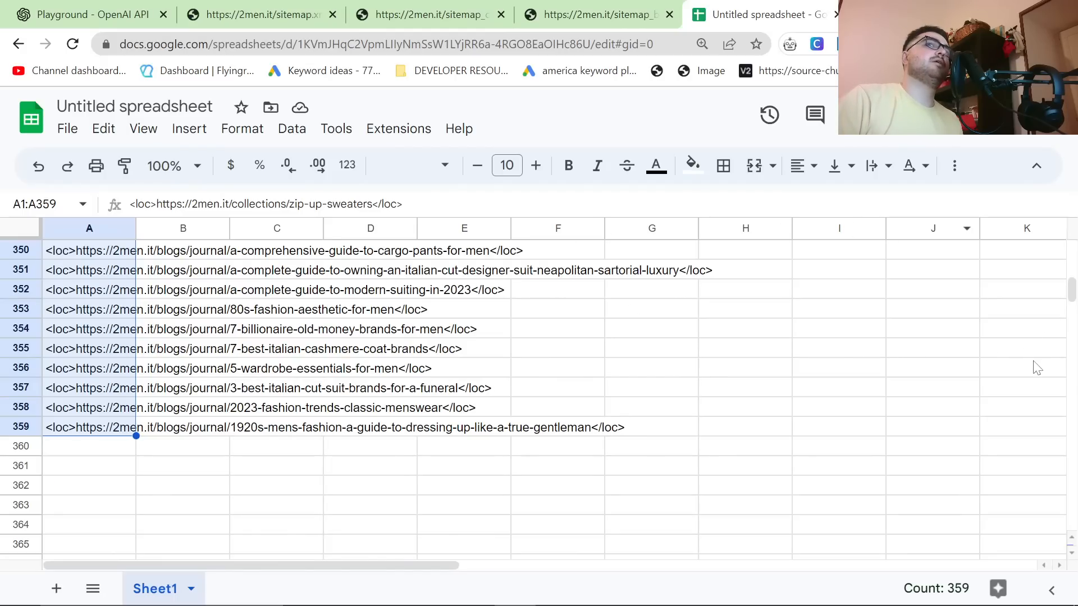
pyautogui.moveTo(1070, 295); pyautogui.dragTo(1071, 247)
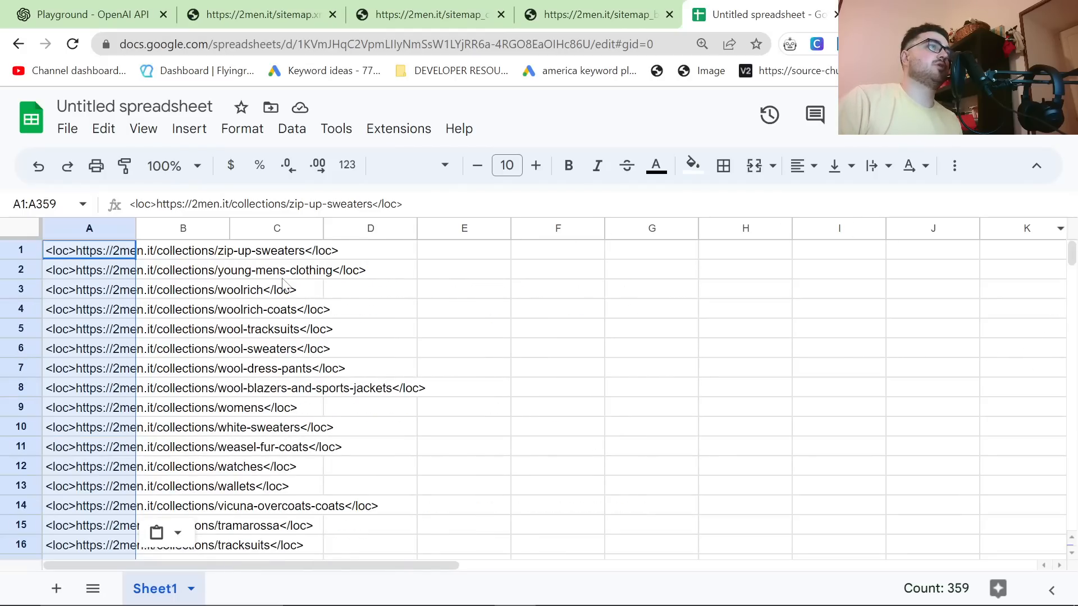
pyautogui.click(128, 8)
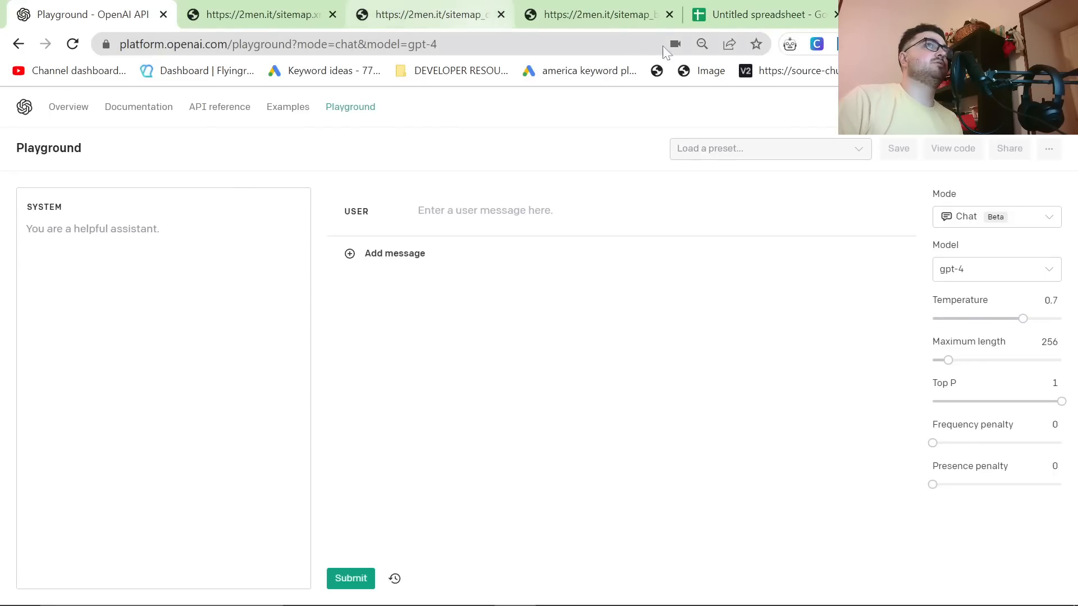
pyautogui.hotkey('ctrl', 'v')
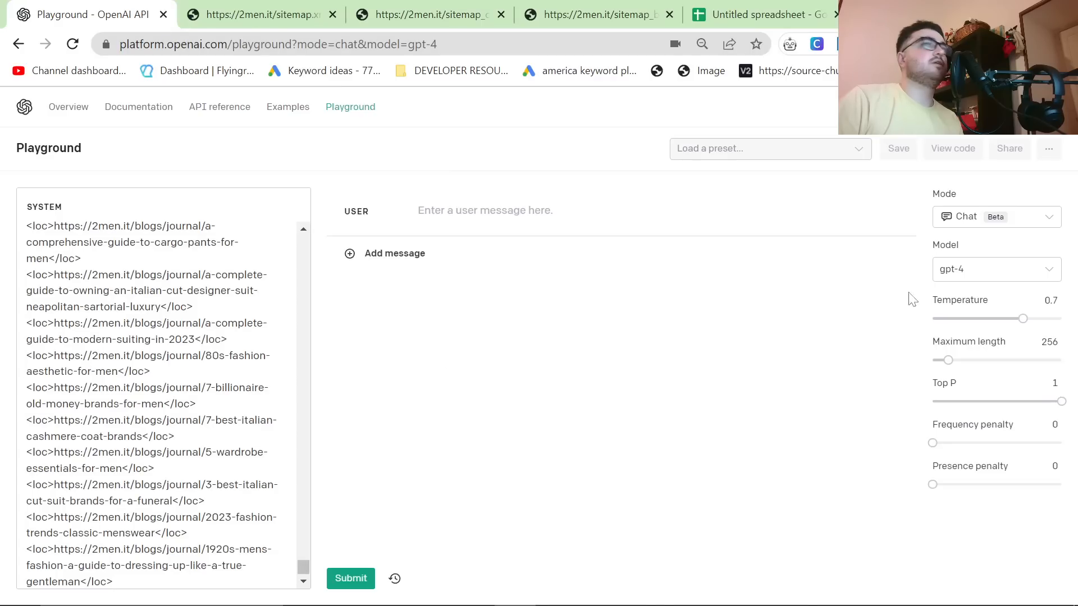
# Step: Submit the user message "write me an article" with the temperature set to 1 and the maximum length set to 2048
pyautogui.moveTo(1022, 319); pyautogui.dragTo(1060, 318)
pyautogui.moveTo(948, 360); pyautogui.dragTo(1061, 360)
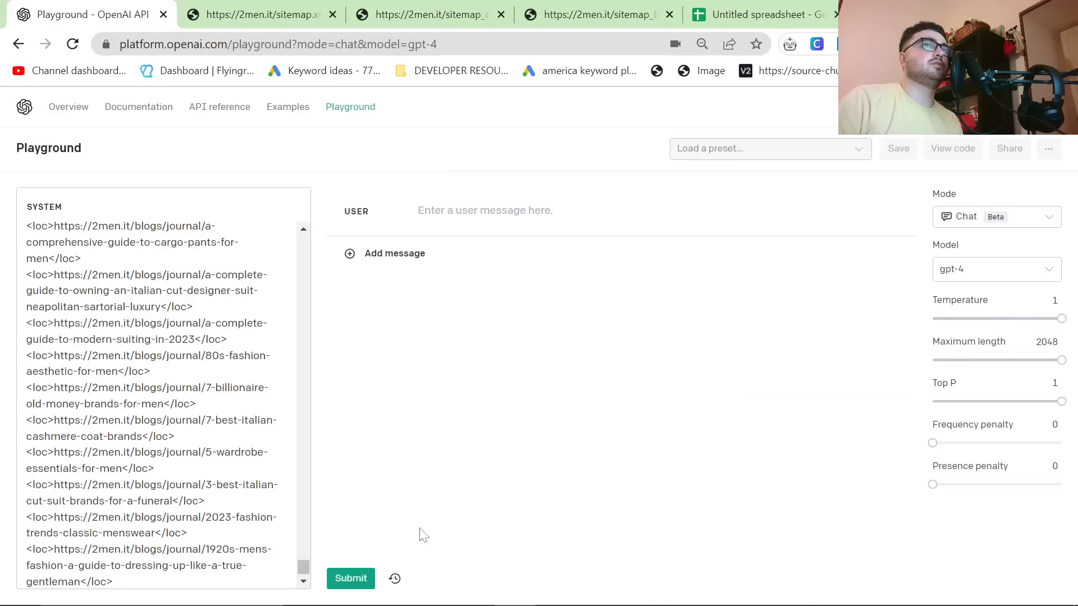
pyautogui.click(561, 211)
pyautogui.write('write me ')
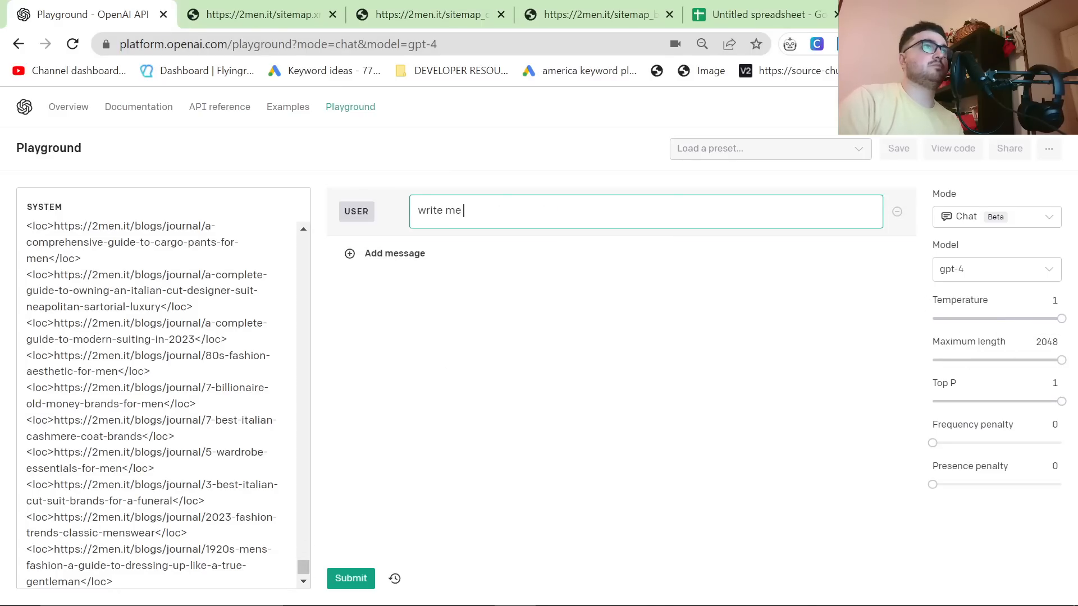
pyautogui.write('an article')
pyautogui.click(351, 578)
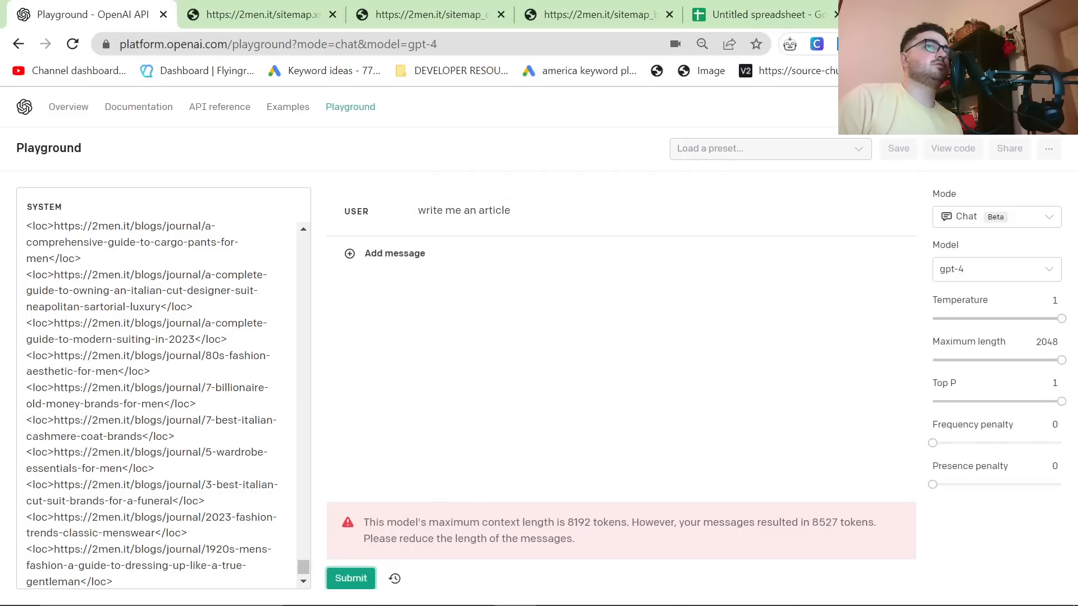
# Step: Examine the context-length error and the URL list in the System message, and return to the spreadsheet
pyautogui.doubleClick(825, 523)
pyautogui.click(828, 523)
pyautogui.scroll(10, 163, 393)
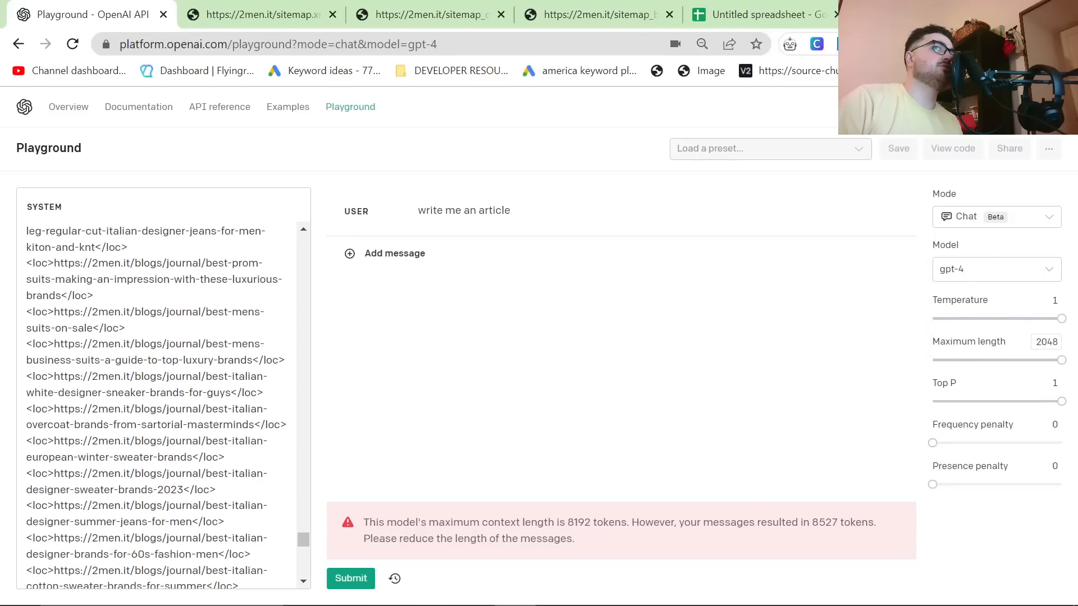
pyautogui.scroll(5, 163, 404)
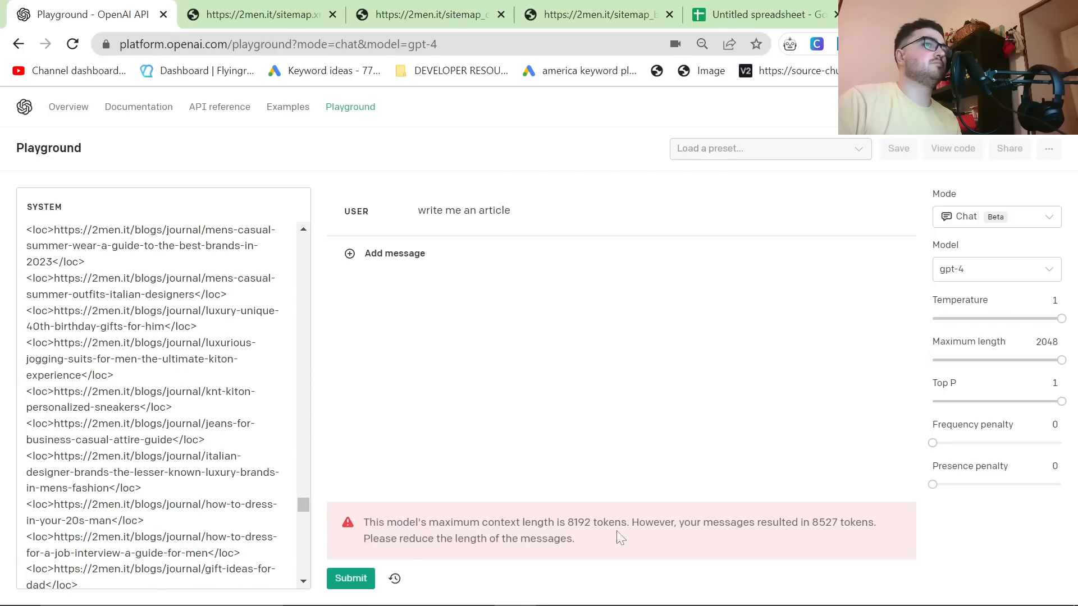
pyautogui.click(741, 6)
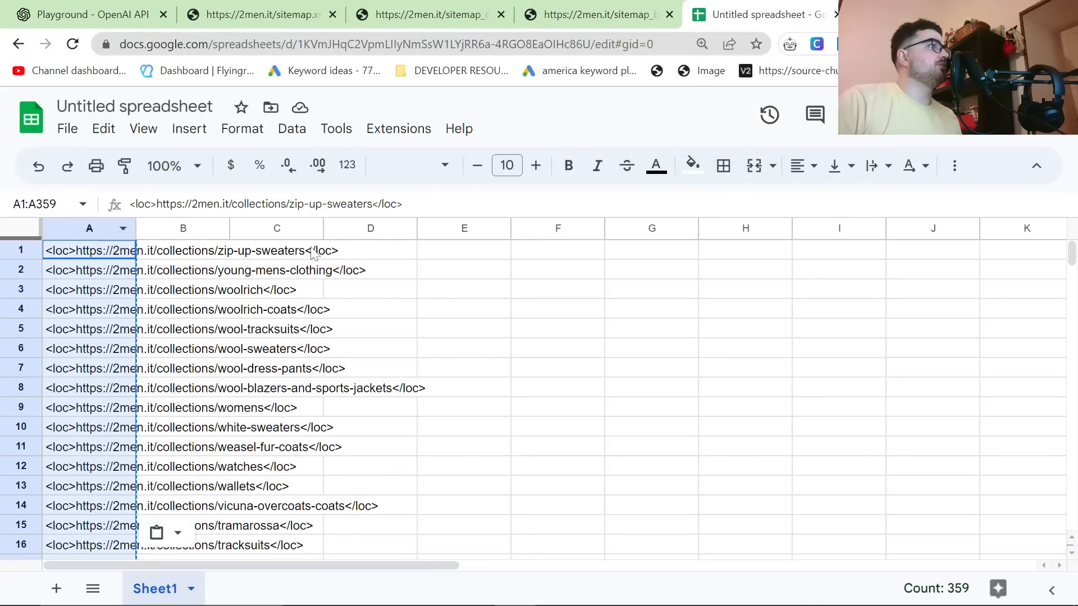
pyautogui.hotkey('ctrl', 'f')
pyautogui.moveTo(892, 604)
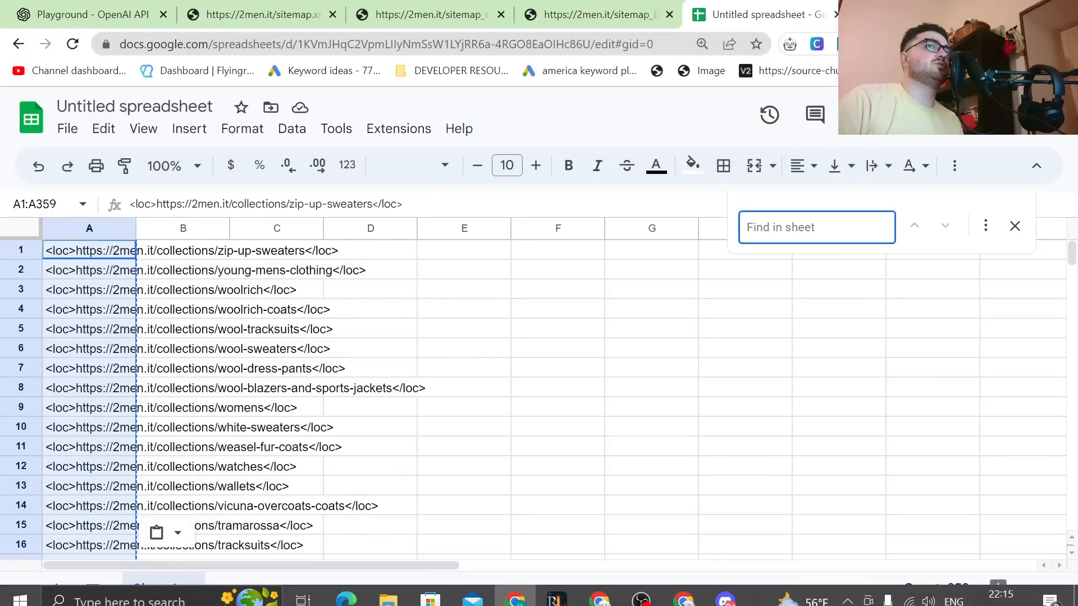
pyautogui.click(985, 226)
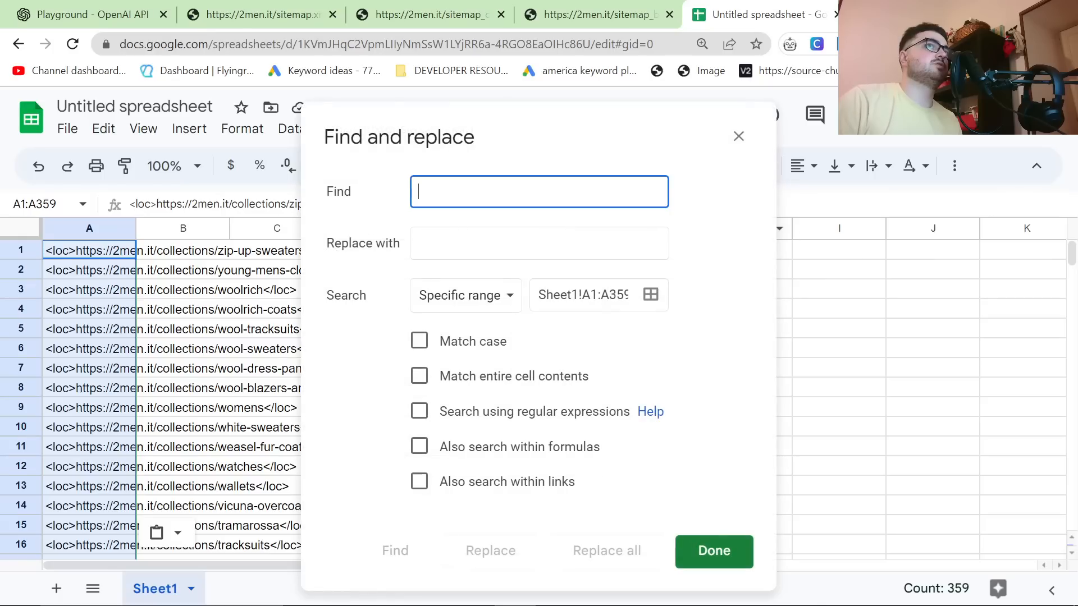
pyautogui.click(739, 137)
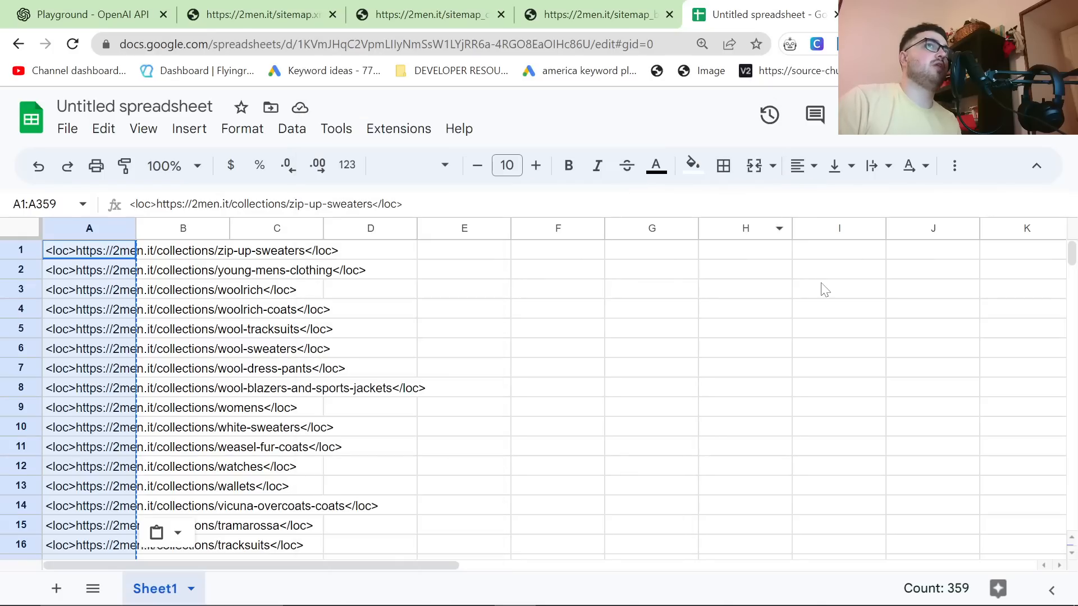
pyautogui.click(983, 229)
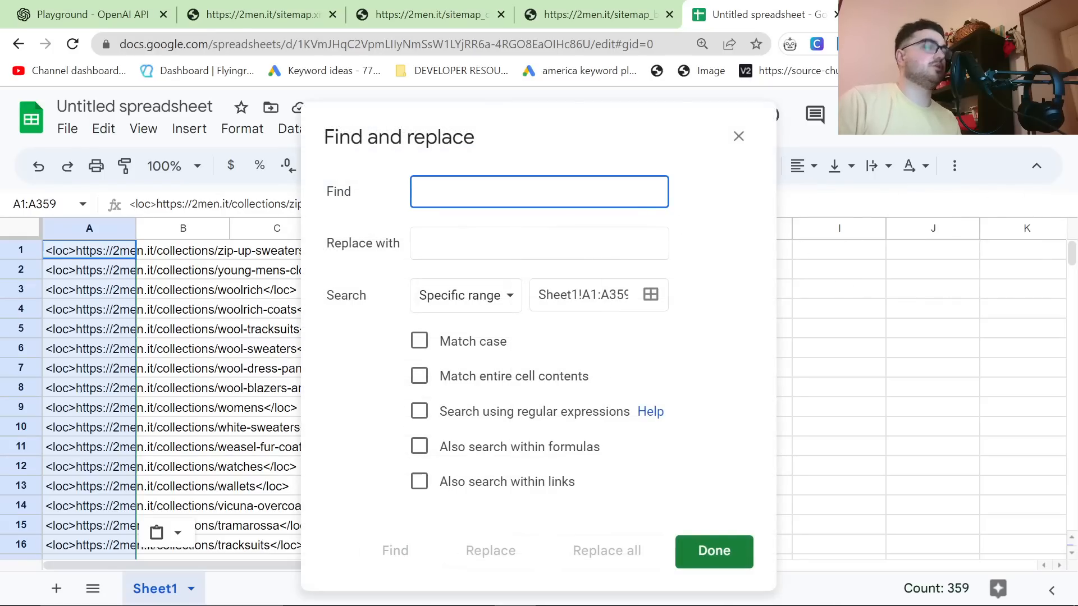
pyautogui.write('<loc>https')
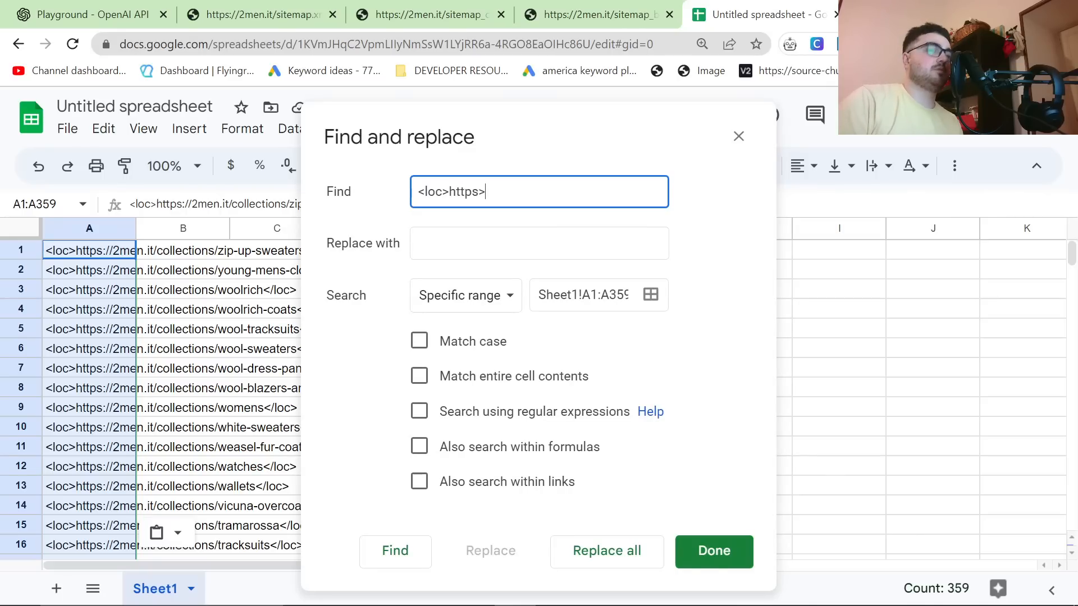
pyautogui.write('://2men.it')
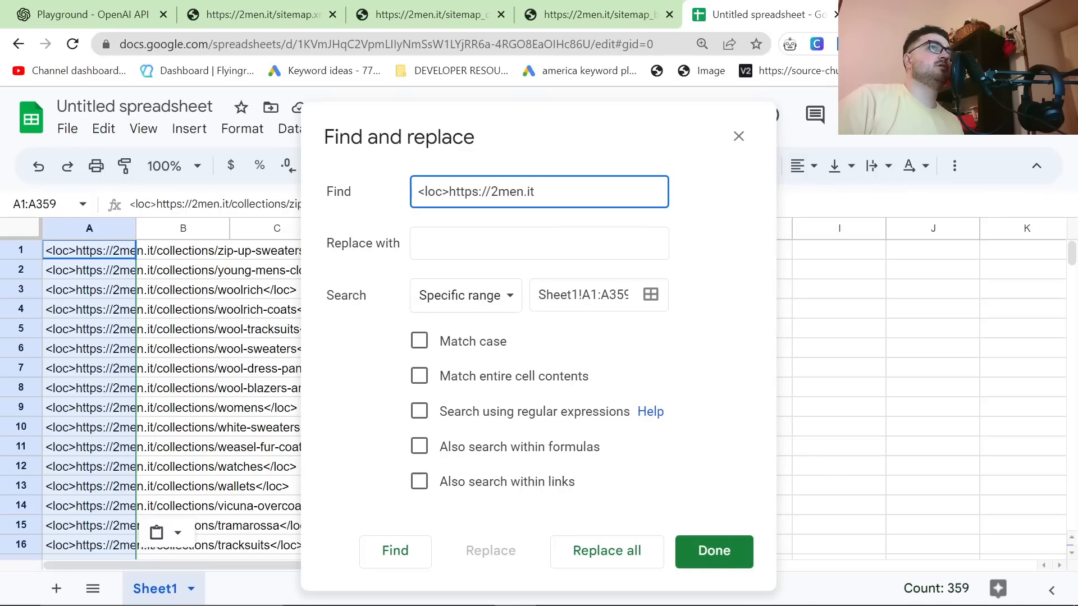
pyautogui.click(630, 556)
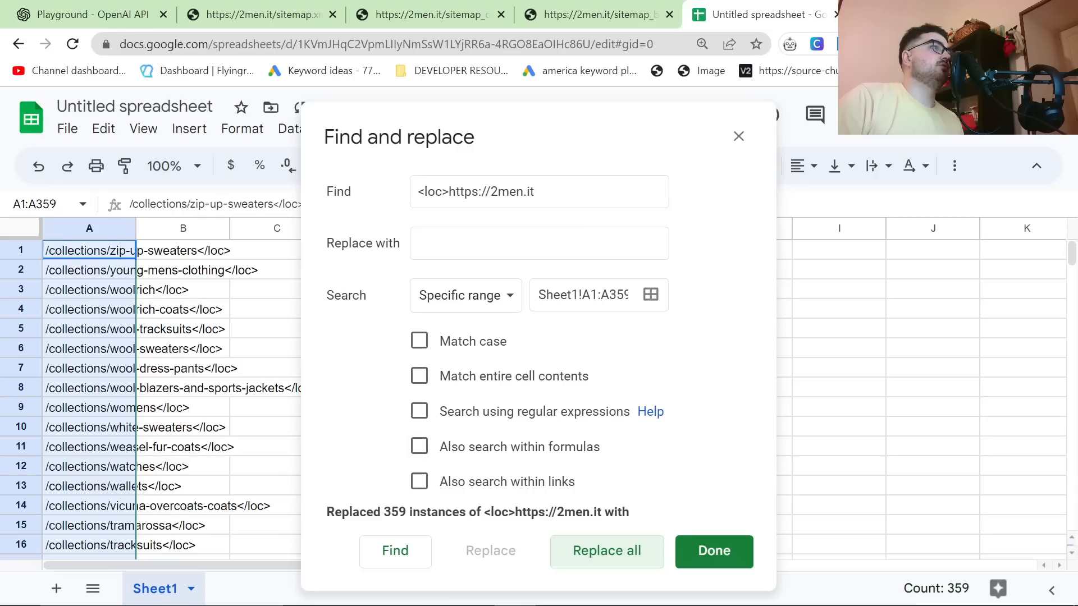
# Step: Replace every "</loc>" in the range A1:A359 with nothing and close Find and replace
pyautogui.press('BackSpace')
pyautogui.write('</loc>')
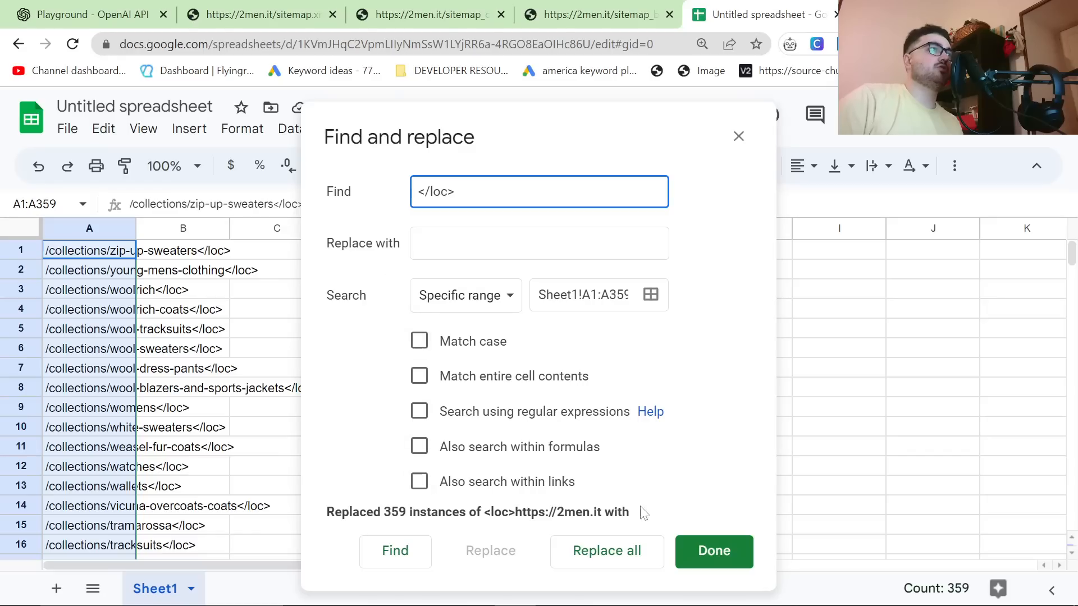
pyautogui.click(627, 547)
pyautogui.click(714, 551)
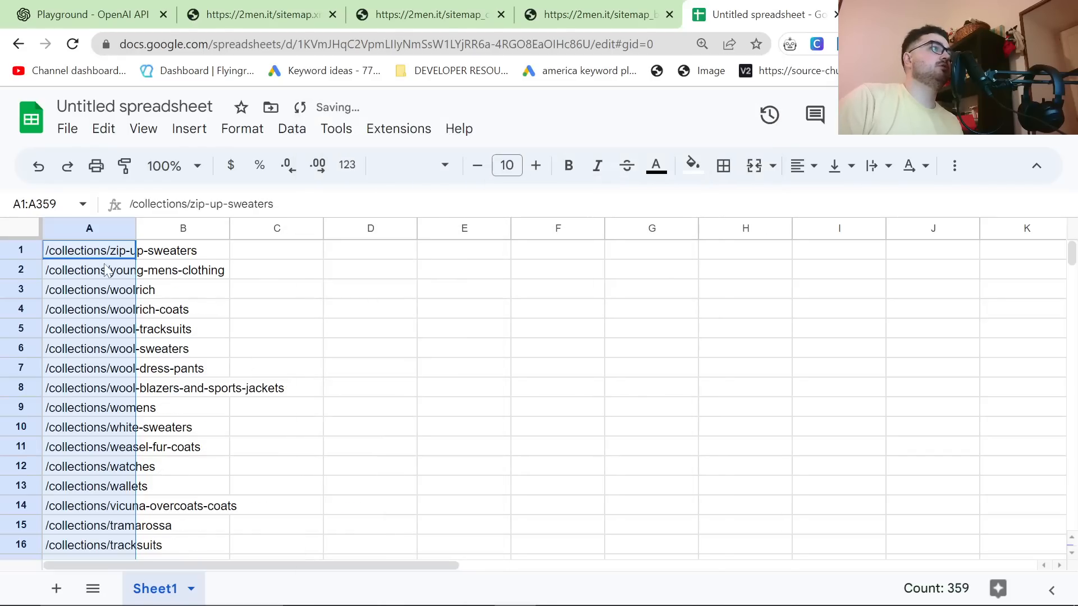
# Step: Check the shortened URL paths in column A down to the last row and copy A1:A359
pyautogui.scroll(-4, 113, 280)
pyautogui.scroll(-20, 133, 251)
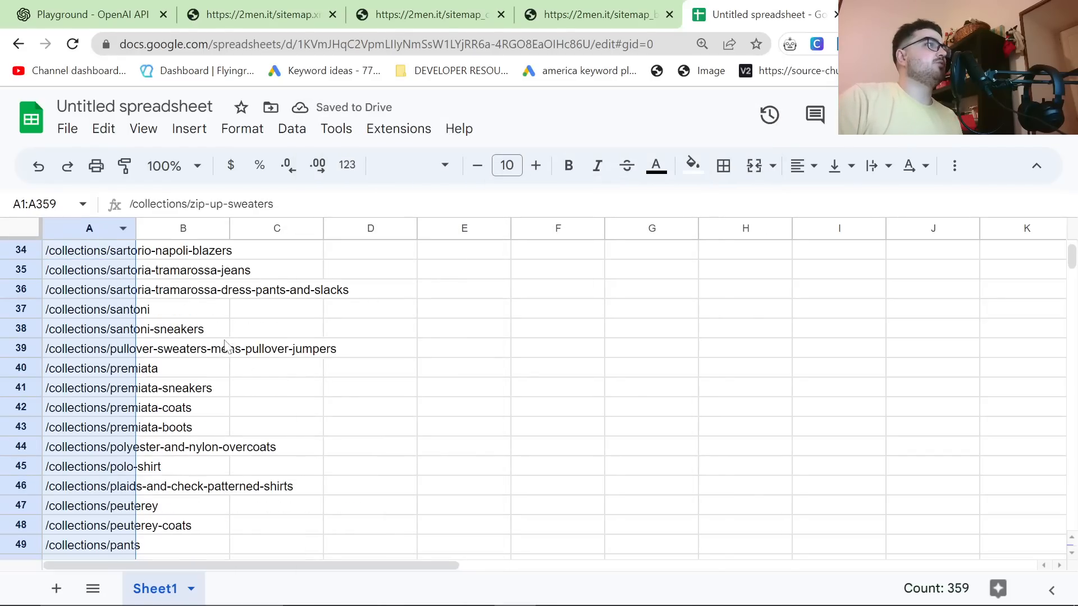
pyautogui.scroll(-20, 403, 389)
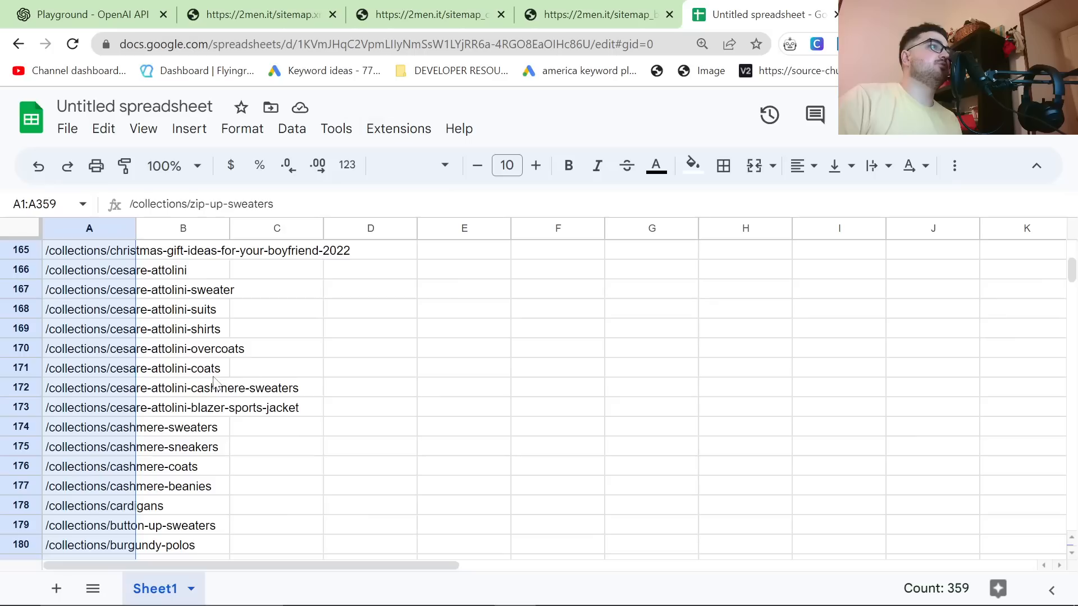
pyautogui.scroll(-12, 155, 432)
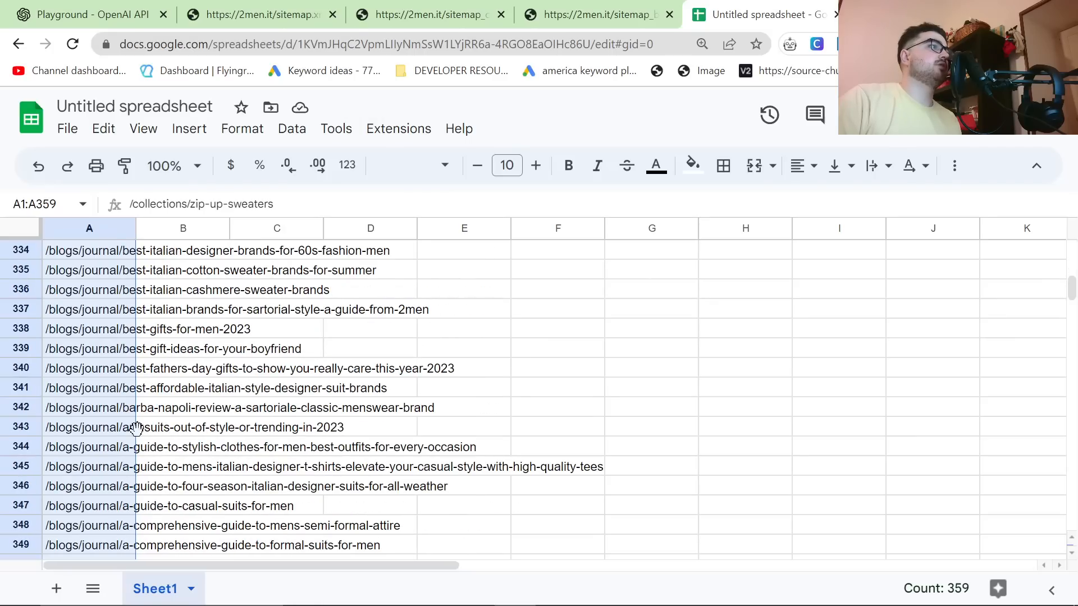
pyautogui.hotkey('ctrl', 'c')
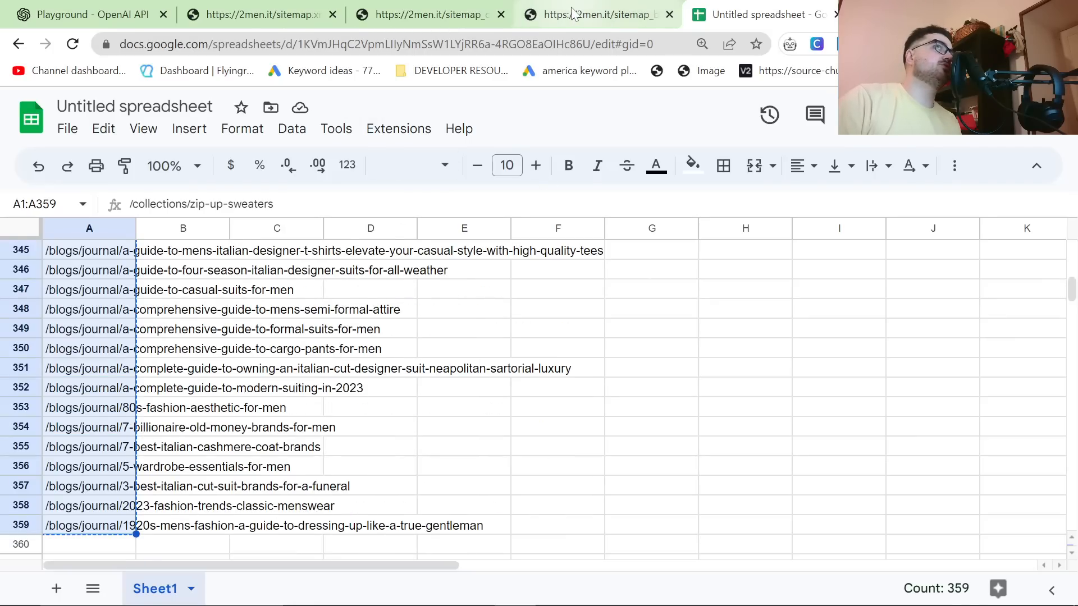
# Step: Replace the Playground's System message with the copied URL paths and check the list back up to its first line
pyautogui.click(92, 14)
pyautogui.hotkey('ctrl', 'a')
pyautogui.hotkey('ctrl', 'v')
pyautogui.scroll(10, 303, 519)
pyautogui.moveTo(303, 515); pyautogui.dragTo(303, 242)
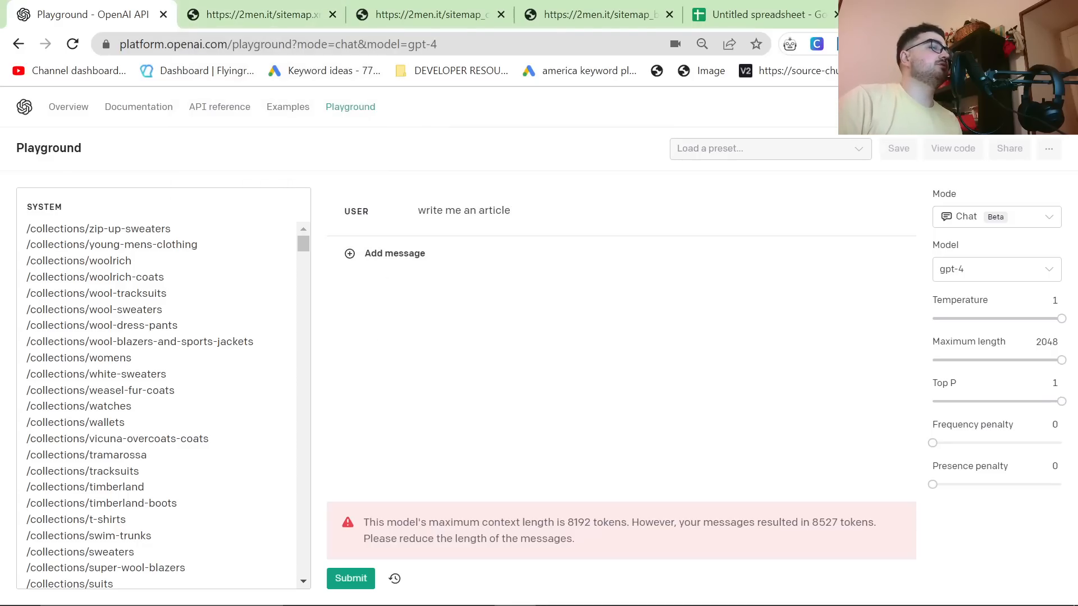
pyautogui.moveTo(303, 245); pyautogui.dragTo(291, 204)
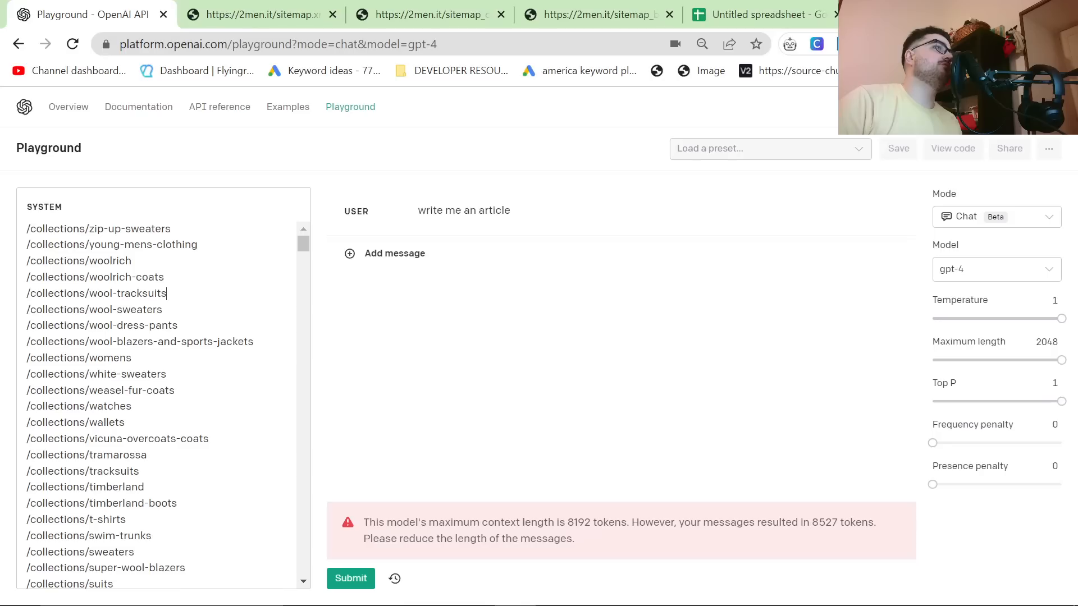
# Step: Submit the "write me an article" request with the shortened System message and cancel the reply while it is being generated
pyautogui.hotkey('ctrl', 'a')
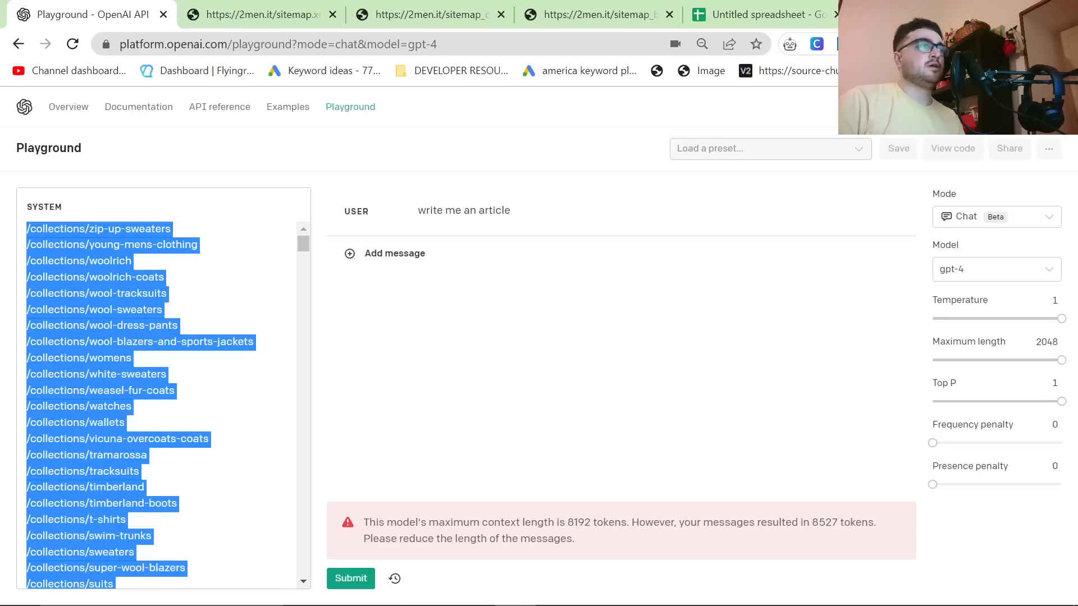
pyautogui.click(163, 310)
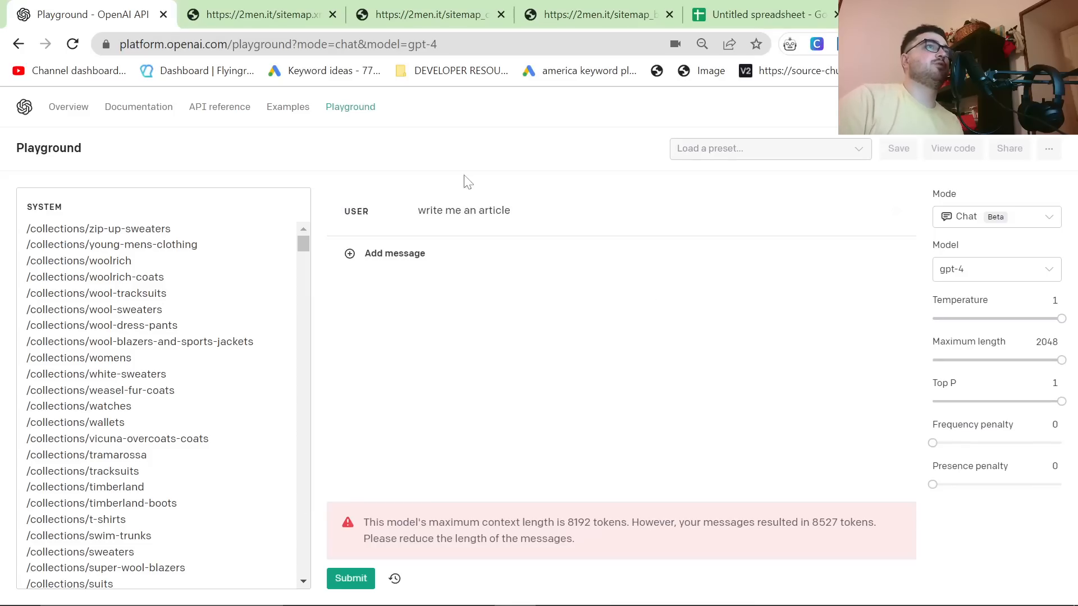
pyautogui.click(345, 579)
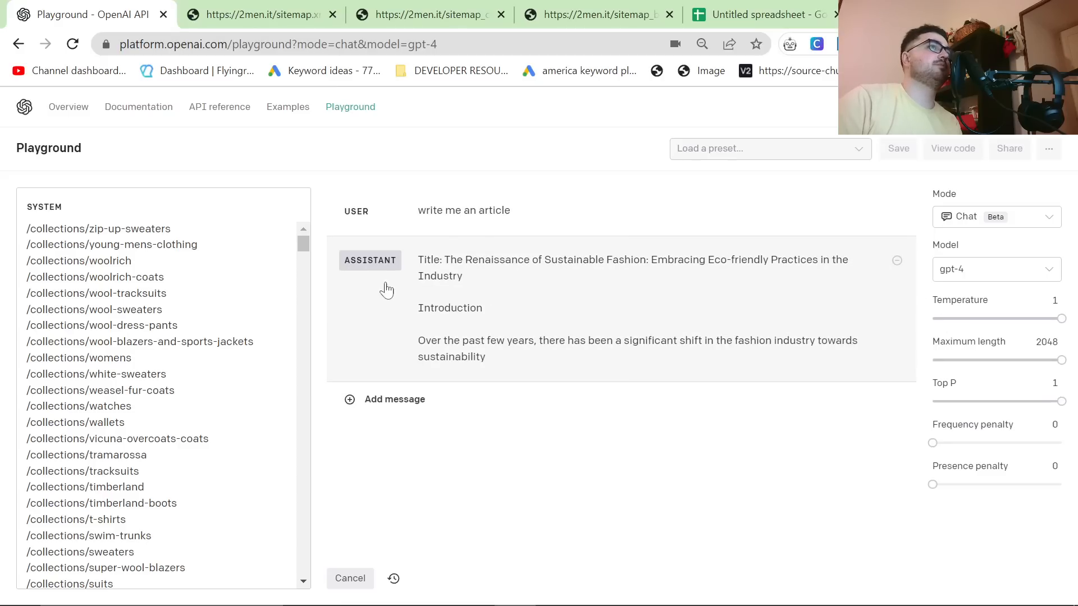
pyautogui.click(349, 578)
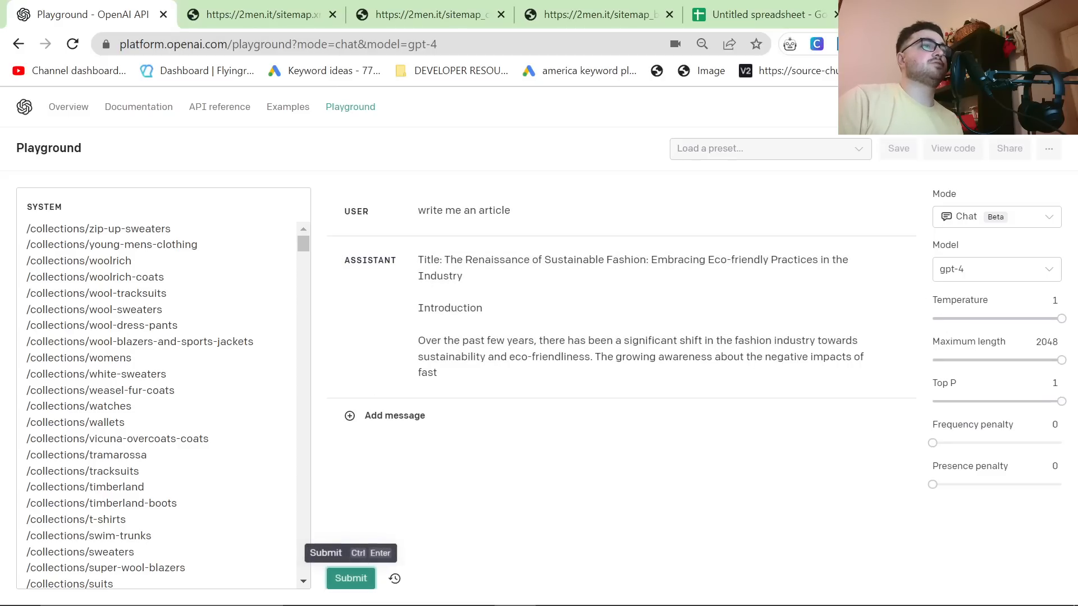
# Step: Review the collection and blog paths in the spreadsheet's column A and return to the Playground
pyautogui.click(289, 501)
pyautogui.hotkey('ctrl', 'a')
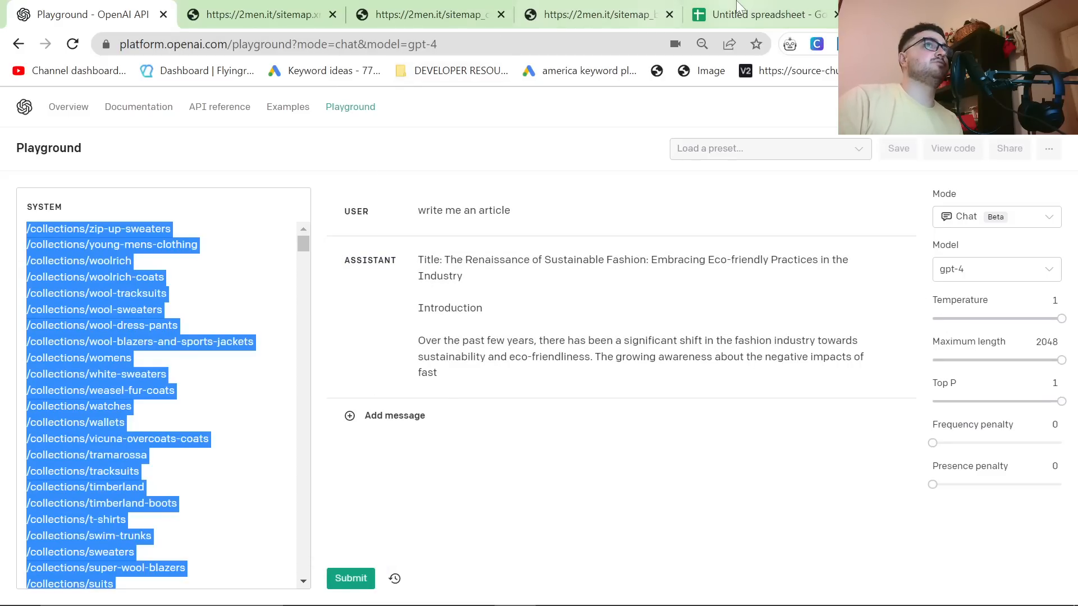
pyautogui.click(739, 12)
pyautogui.scroll(20, 175, 328)
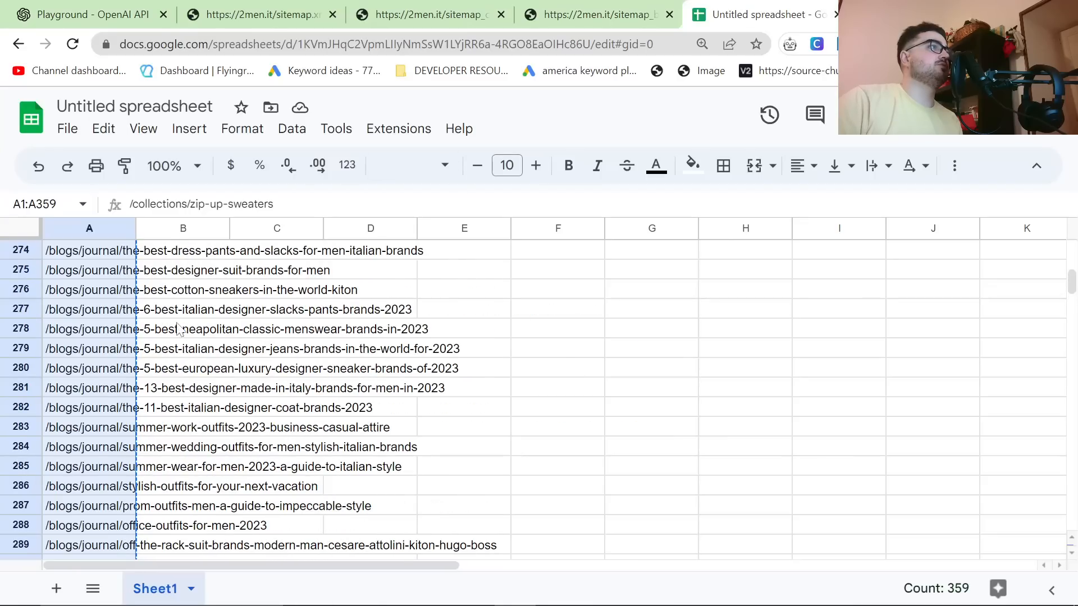
pyautogui.scroll(-7, 175, 329)
pyautogui.click(75, 12)
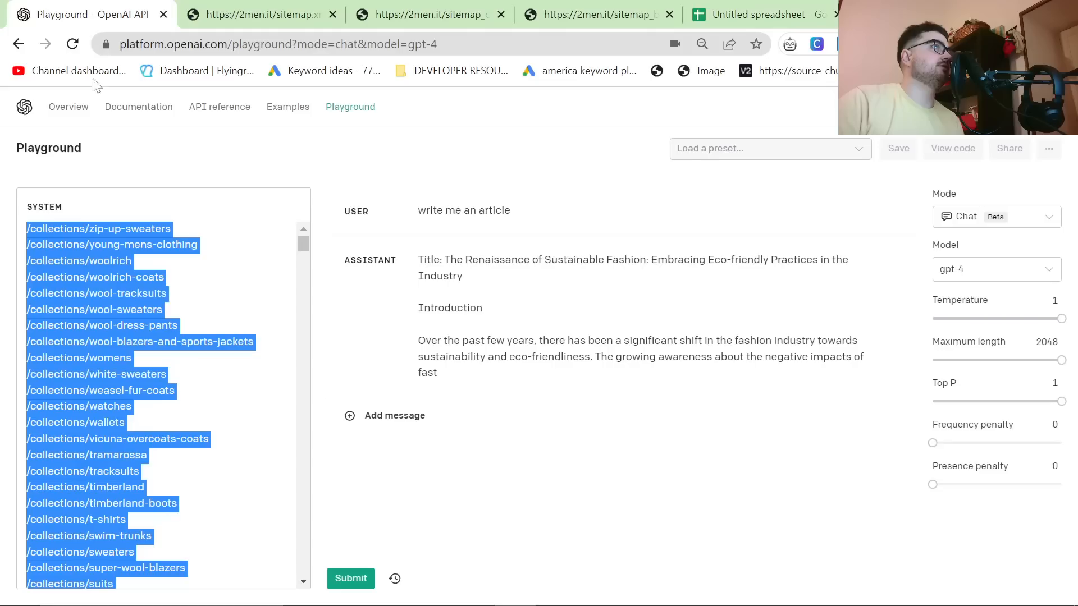
# Step: Add the heading "internal links:" followed by a blank line above the URL paths in the System message
pyautogui.moveTo(48, 245); pyautogui.dragTo(11, 188)
pyautogui.click(13, 188)
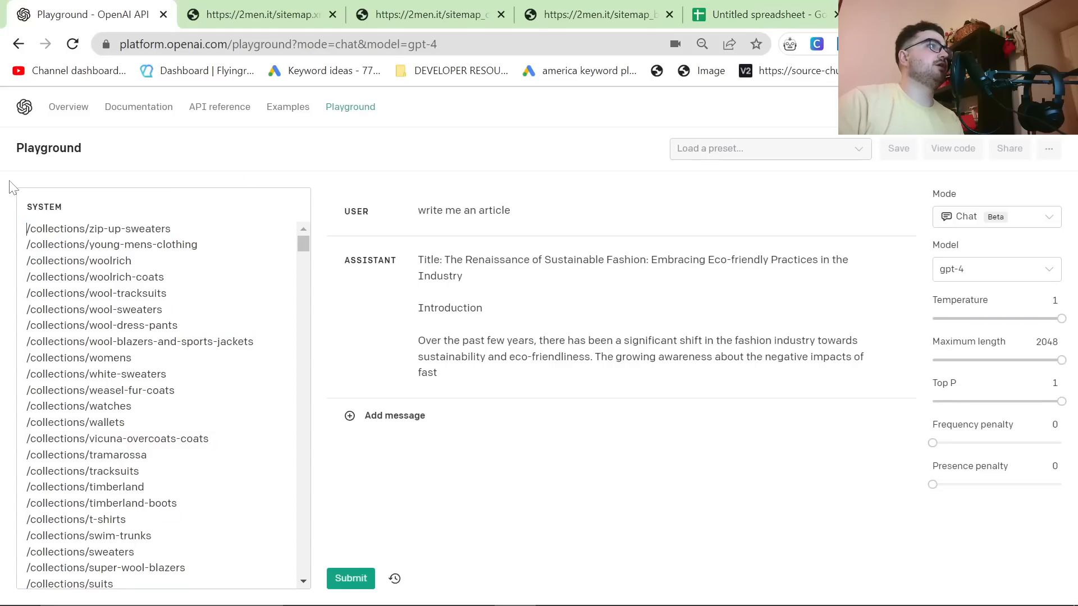
pyautogui.write('internal links')
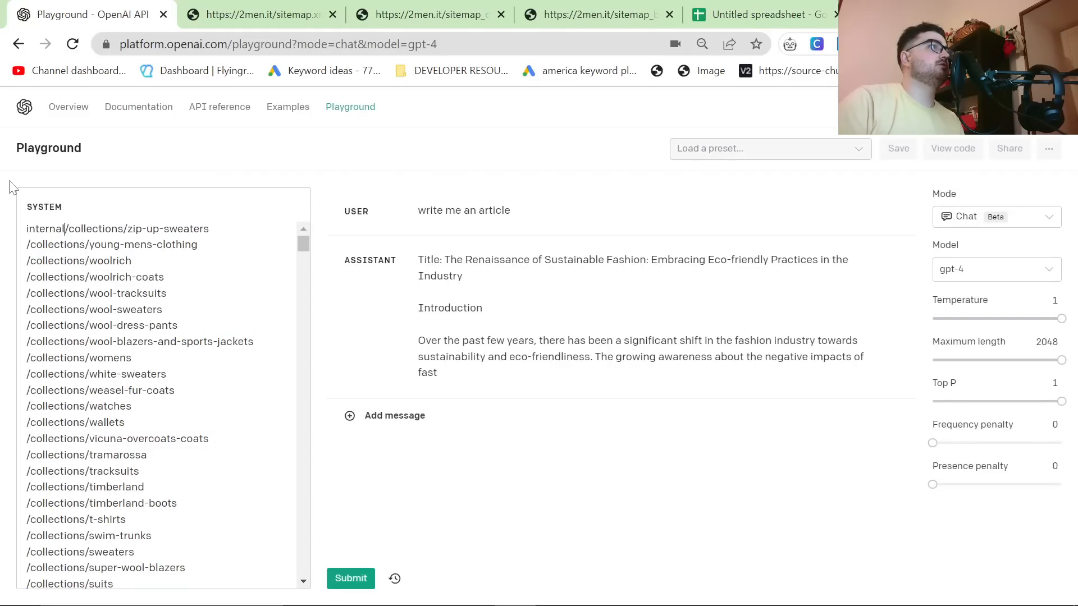
pyautogui.write(':')
pyautogui.press('Return')
pyautogui.press('Return')
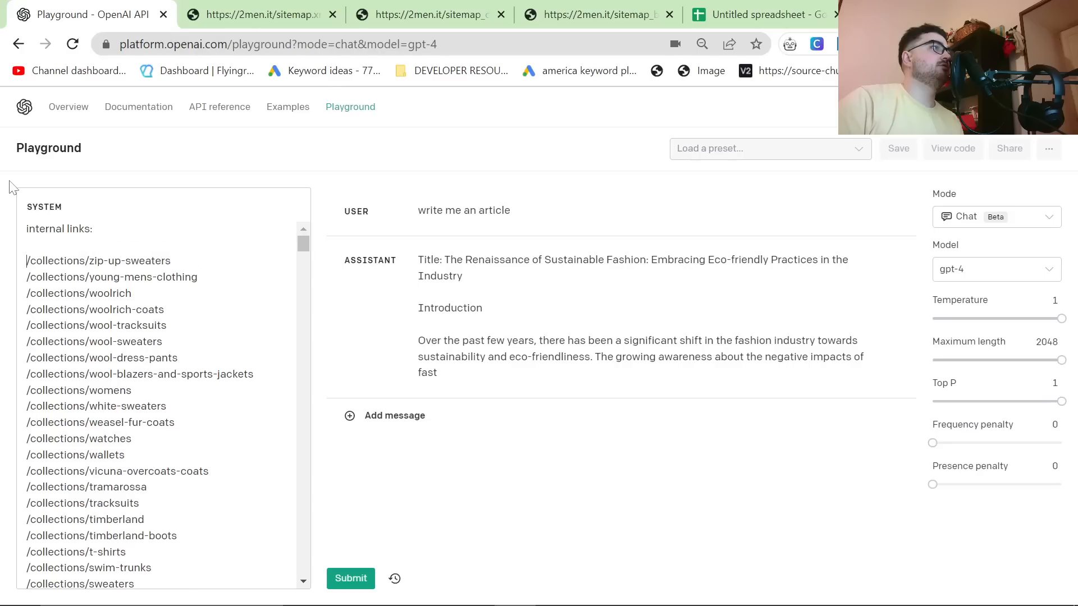
# Step: Try to save the current Playground state as a preset named "hello"
pyautogui.hotkey('ctrl', 'a')
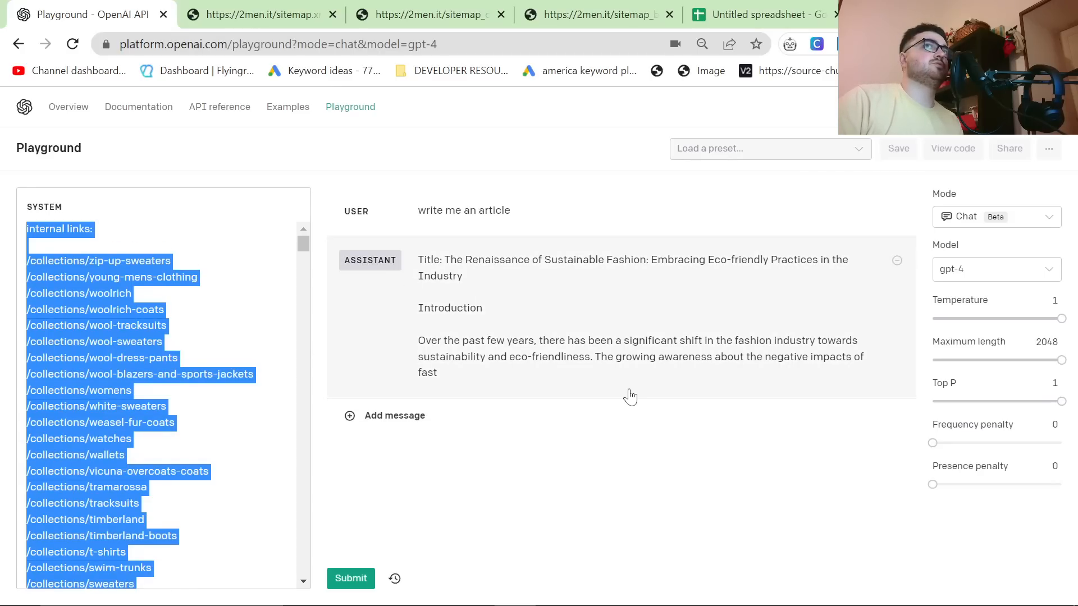
pyautogui.click(554, 148)
pyautogui.hotkey('ctrl', 's')
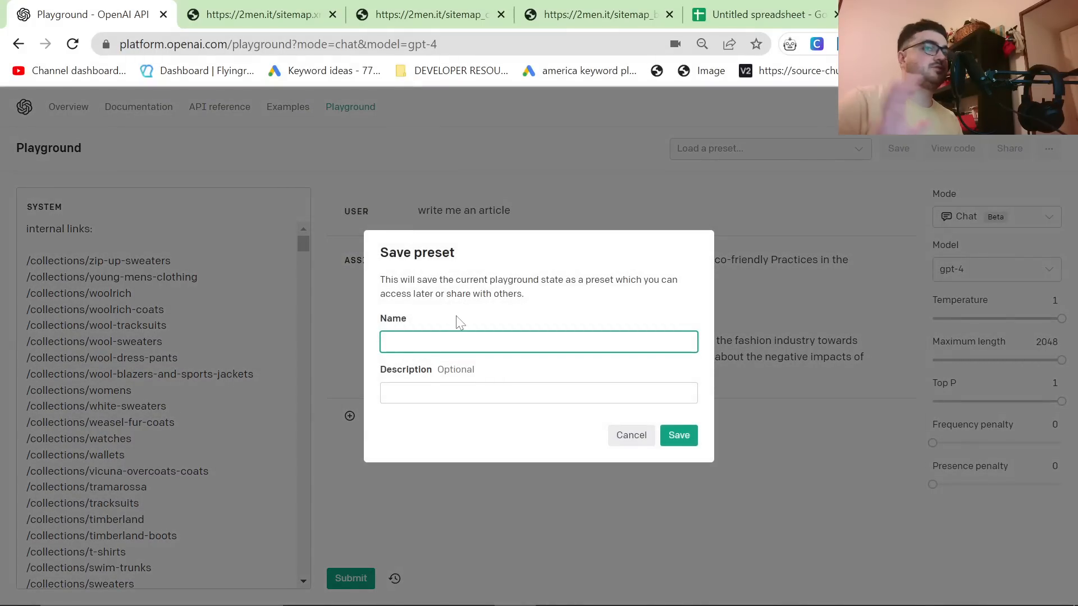
pyautogui.write('hello')
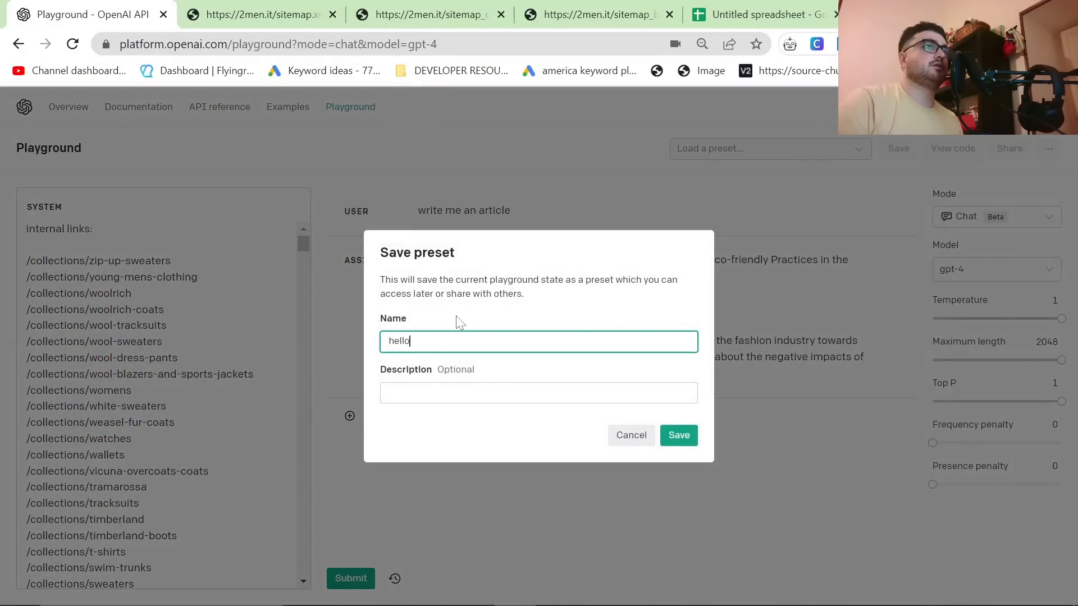
pyautogui.click(673, 440)
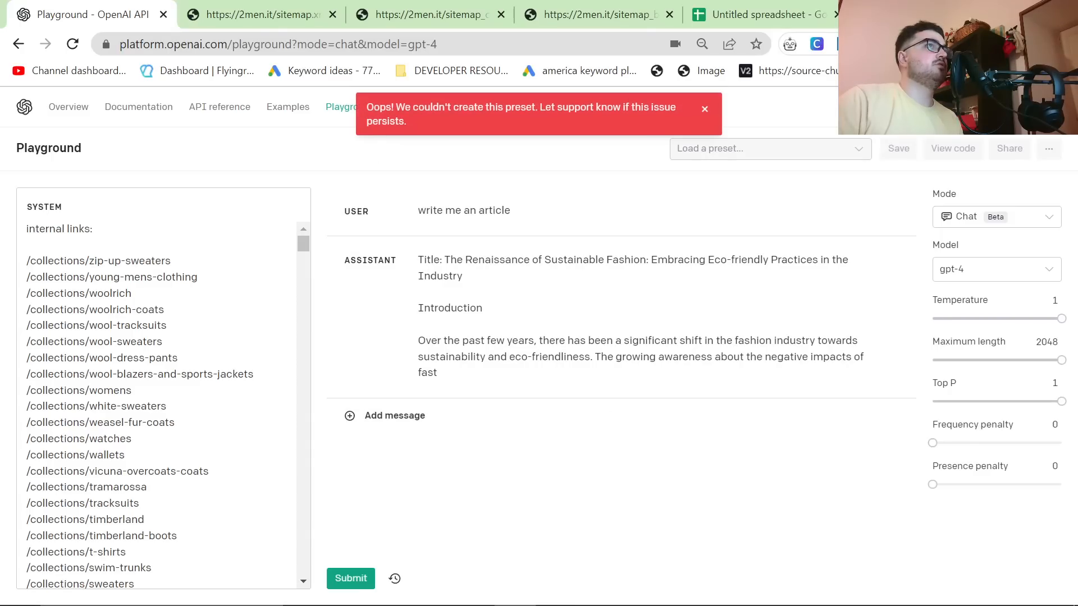
# Step: Copy the whole System message, reload the Playground page and paste the message back in
pyautogui.click(125, 207)
pyautogui.hotkey('ctrl', 'a')
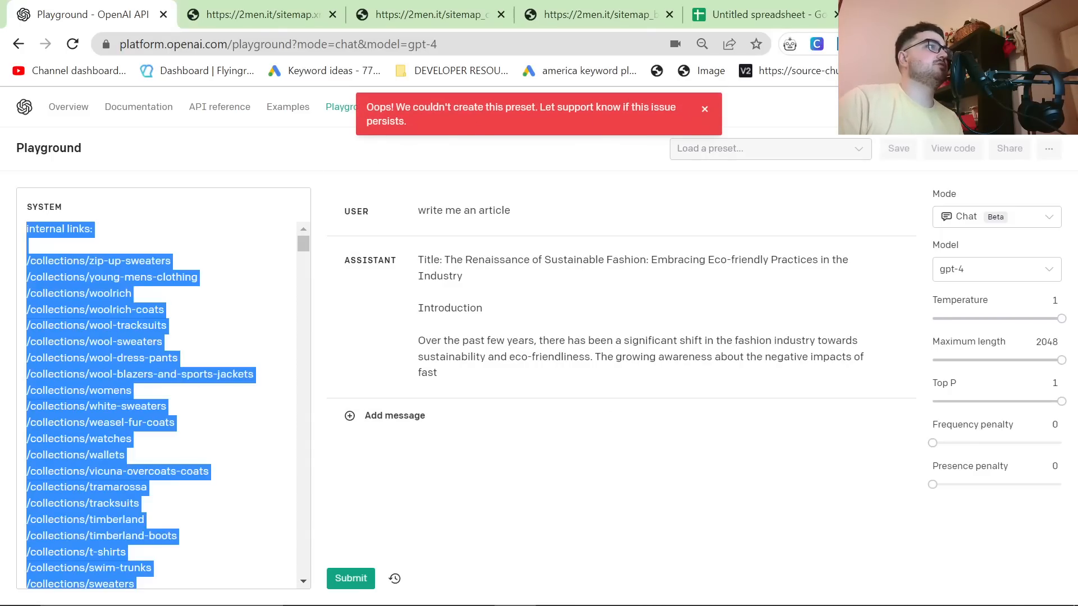
pyautogui.press('F5')
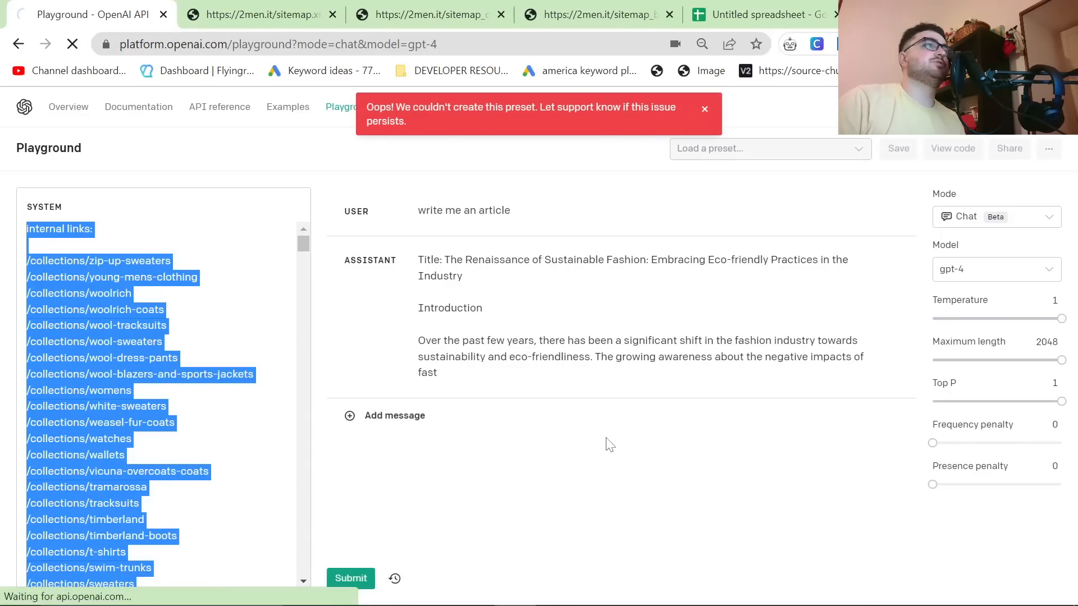
pyautogui.click(191, 365)
pyautogui.hotkey('ctrl', 'v')
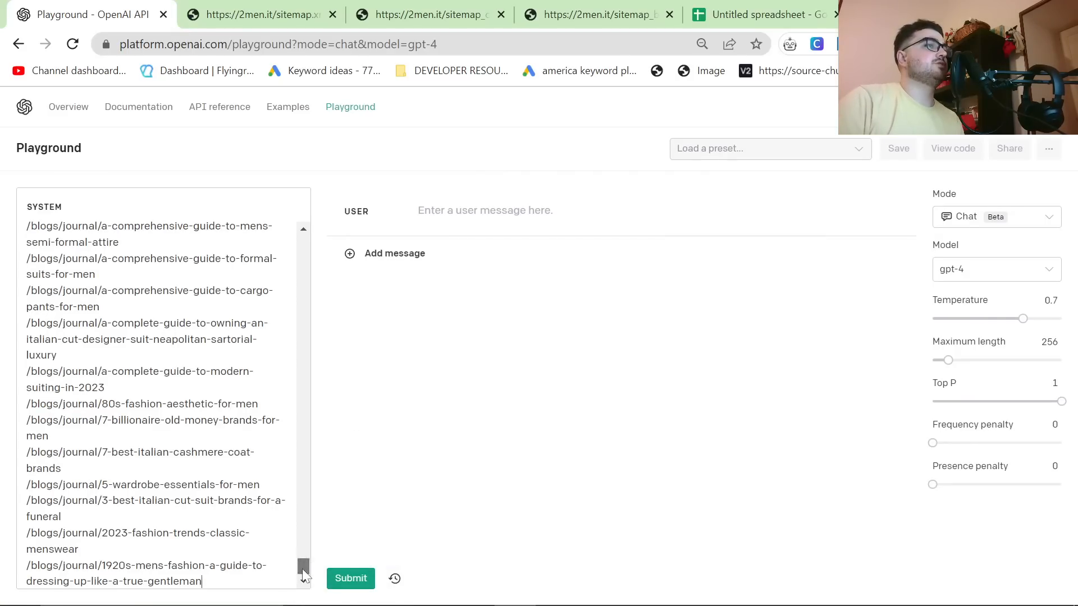
# Step: Check the System message from its start, and set the temperature to 1 and the maximum length to 2048
pyautogui.moveTo(303, 565); pyautogui.dragTo(296, 217)
pyautogui.moveTo(1023, 318); pyautogui.dragTo(1061, 318)
pyautogui.moveTo(948, 359); pyautogui.dragTo(1063, 359)
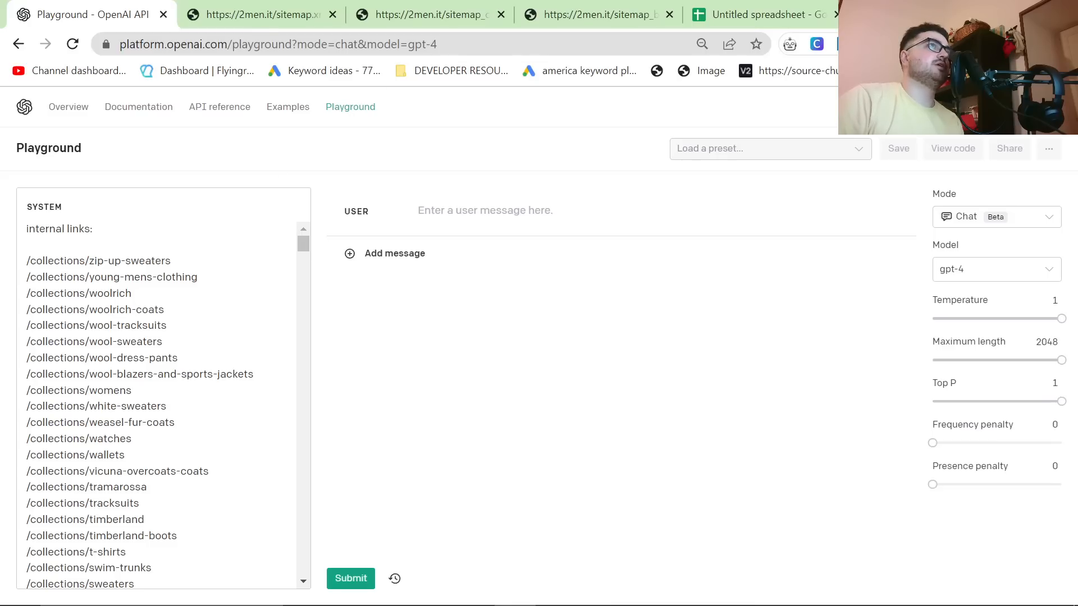
# Step: Load 2men.it's Kiton collection page in the browser tab showing the main sitemap and copy its full URL
pyautogui.write('/')
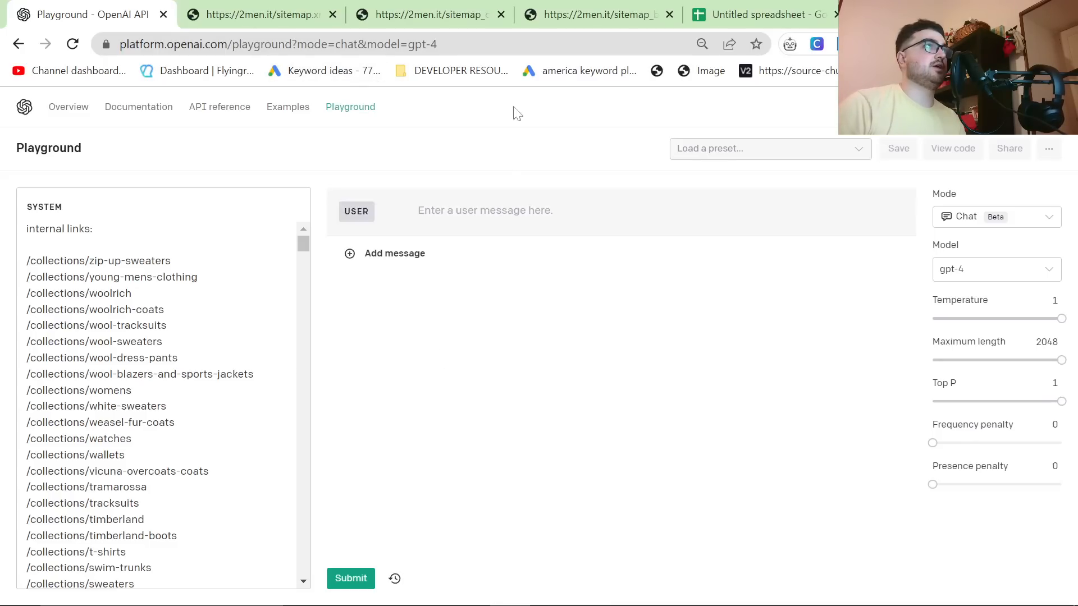
pyautogui.click(263, 14)
pyautogui.click(224, 45)
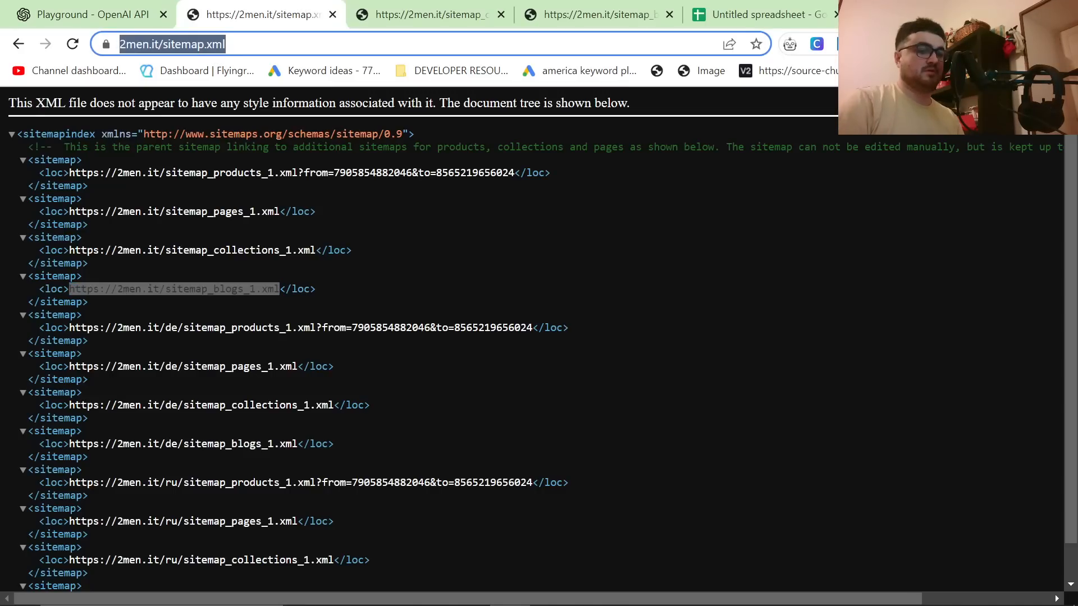
pyautogui.write('2MEN.IT*&')
pyautogui.press('BackSpace')
pyautogui.press('BackSpace')
pyautogui.write('/COL')
pyautogui.press('Return')
pyautogui.hotkey('ctrl', 'c')
# Step: Try the full Kiton collection URL under the "internal links:" heading of the System message, then replace it with "/collections/kiton"
pyautogui.click(84, 14)
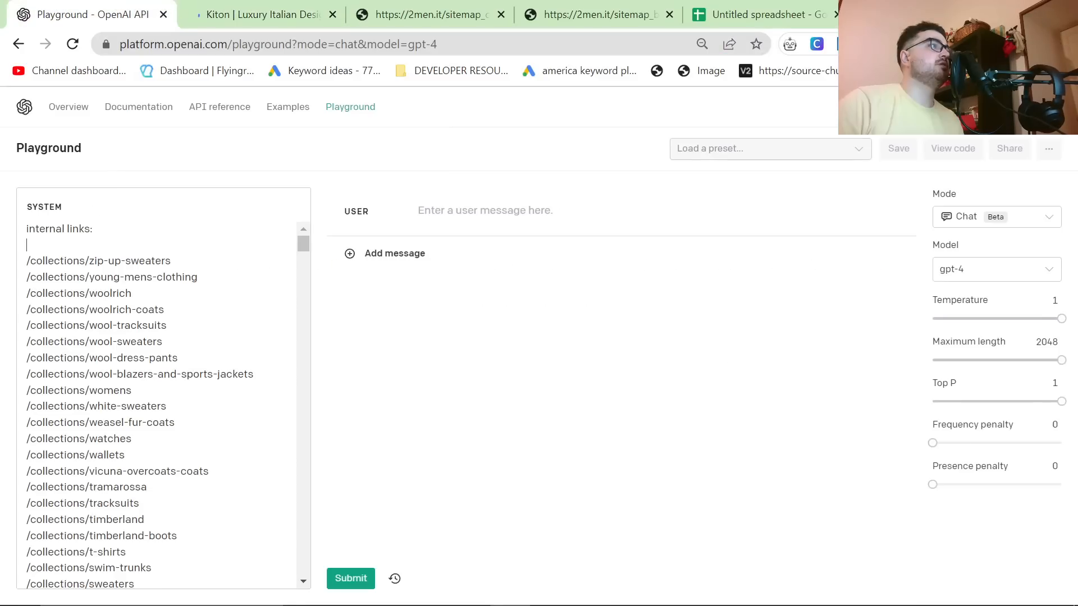
pyautogui.hotkey('ctrl', 'v')
pyautogui.moveTo(191, 244); pyautogui.dragTo(8, 258)
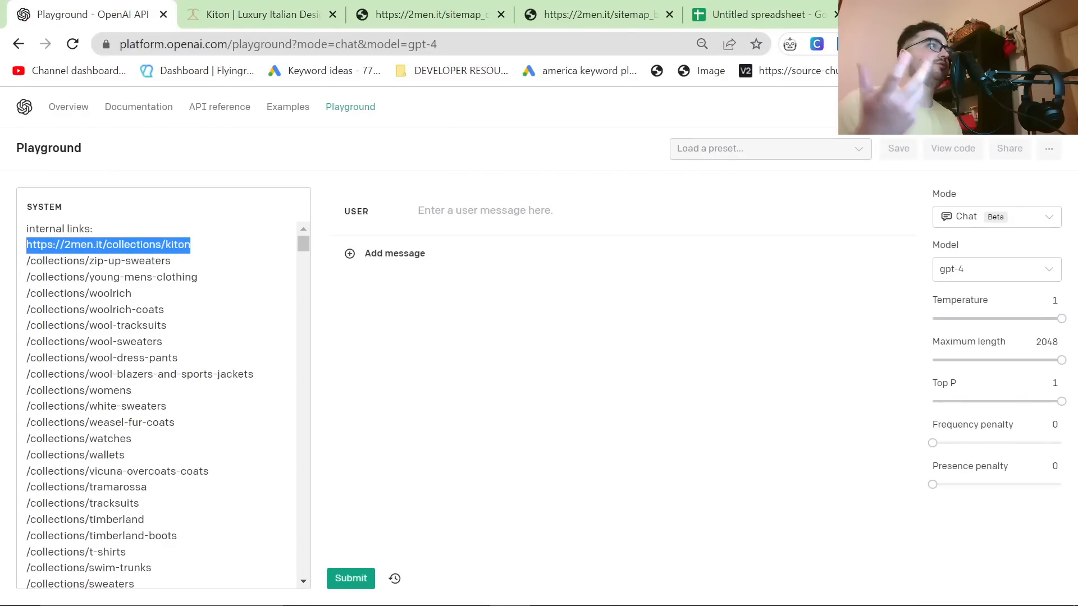
pyautogui.press('BackSpace')
pyautogui.write('/collections/kiton')
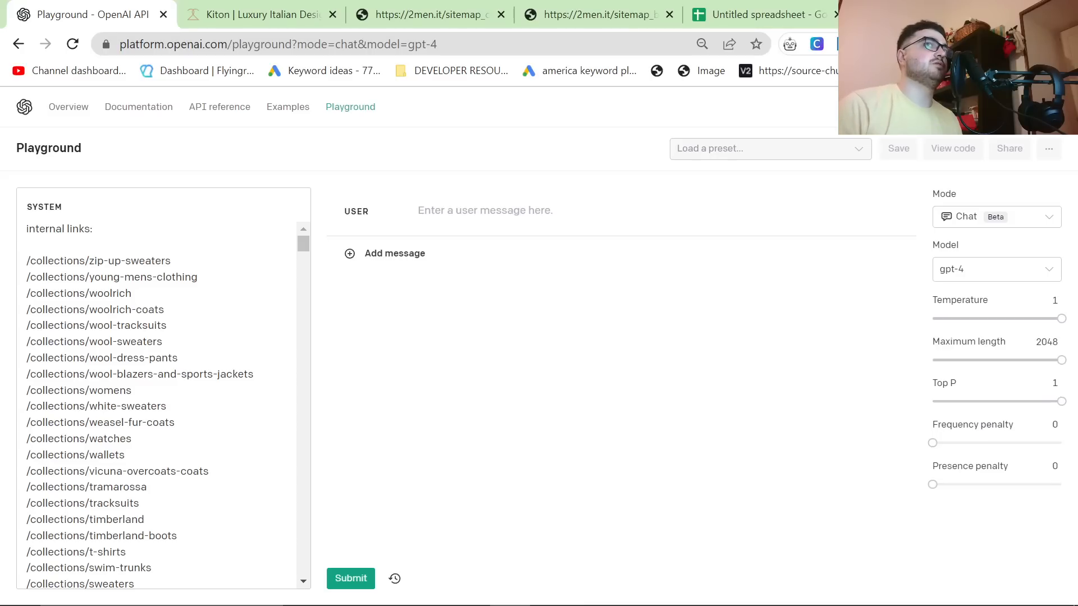
# Step: Look through the collection paths in the System message and search them for "t-shirt"
pyautogui.moveTo(1019, 344)
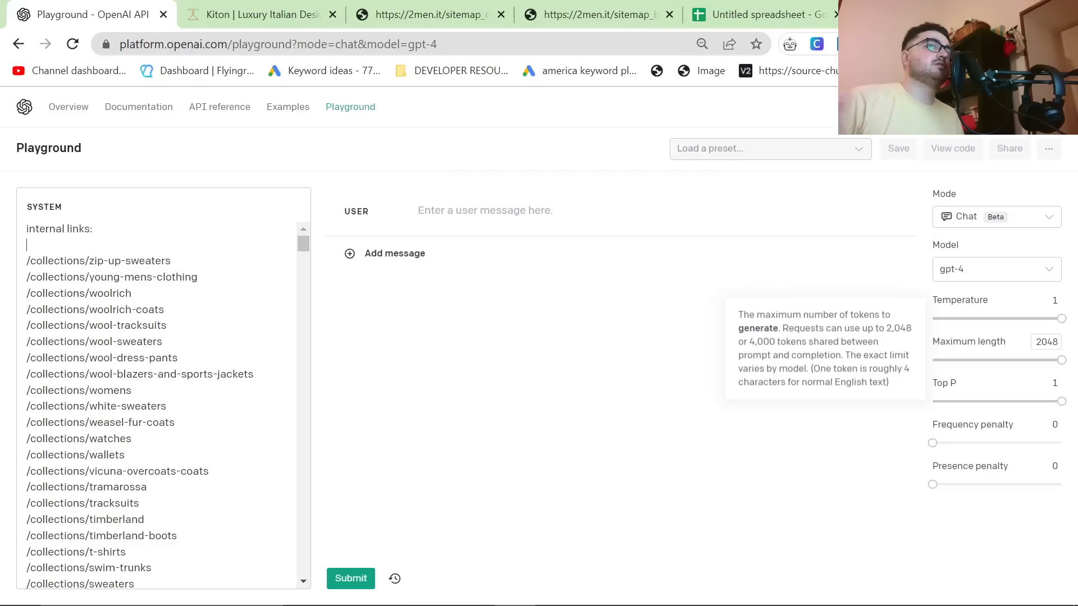
pyautogui.scroll(-8, 158, 404)
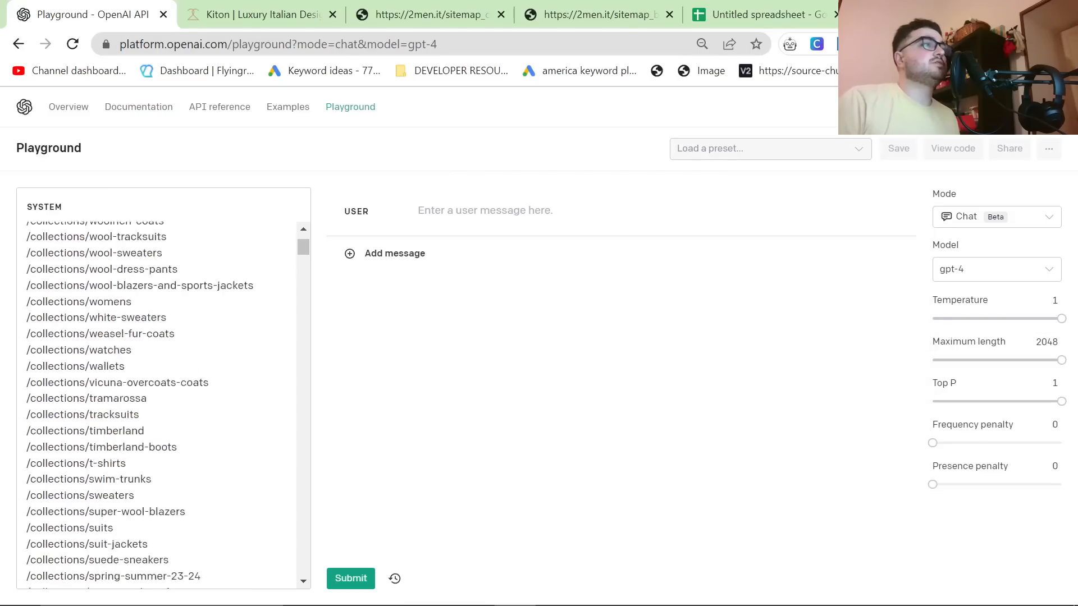
pyautogui.scroll(5, 157, 404)
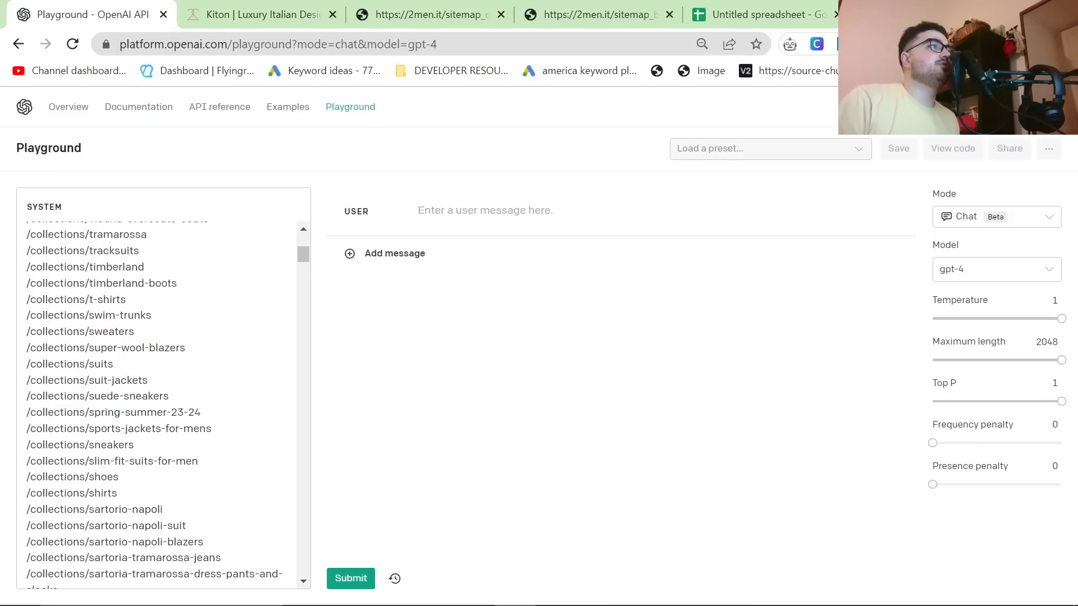
pyautogui.scroll(-6, 157, 404)
pyautogui.scroll(2, 157, 404)
pyautogui.scroll(-9, 157, 404)
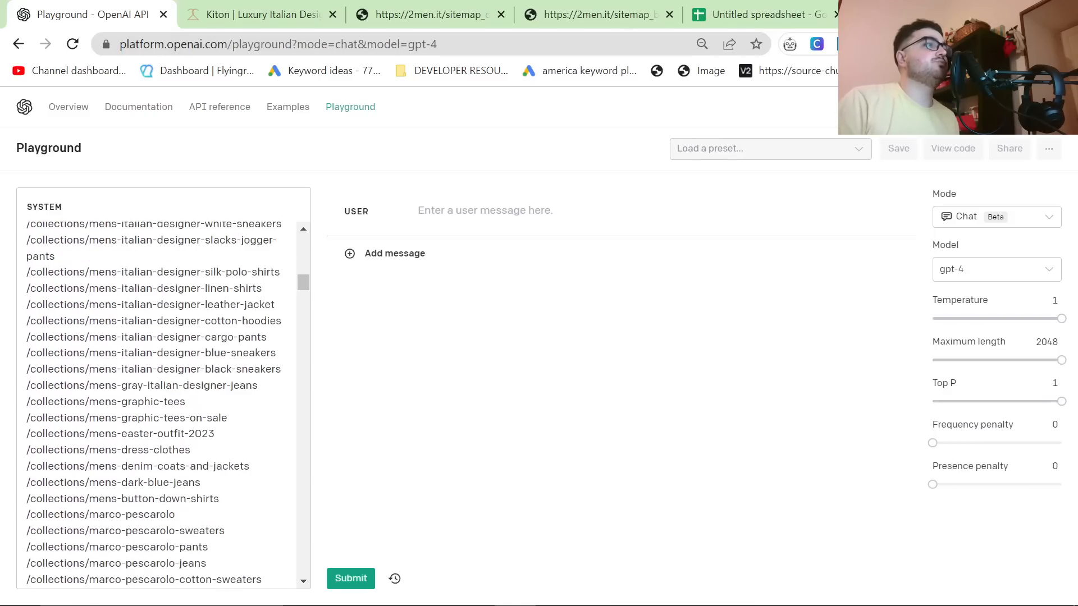
pyautogui.hotkey('ctrl', 'f')
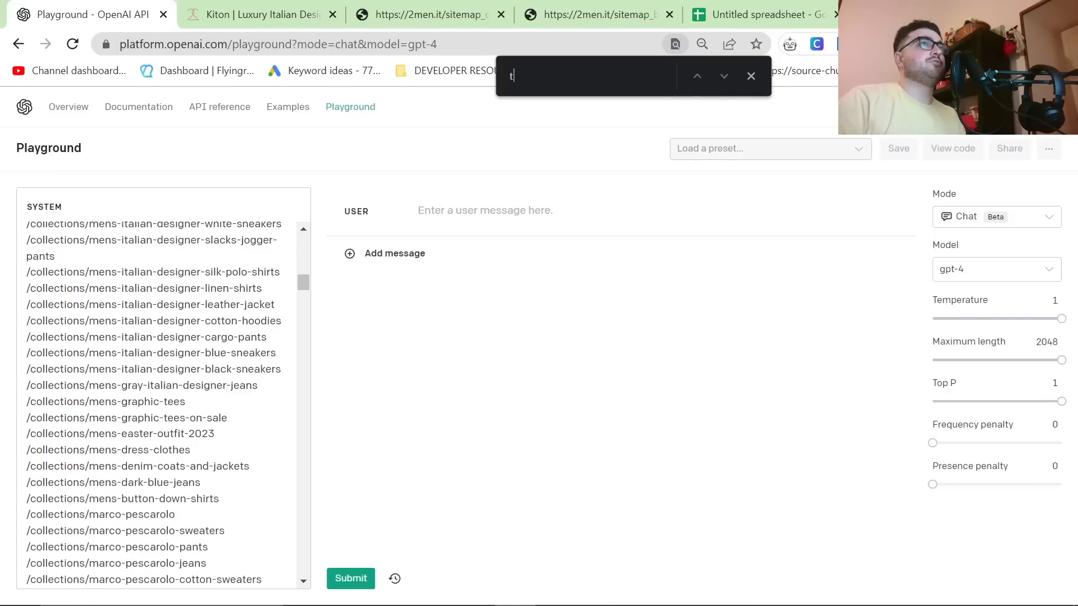
pyautogui.write('t-shirt')
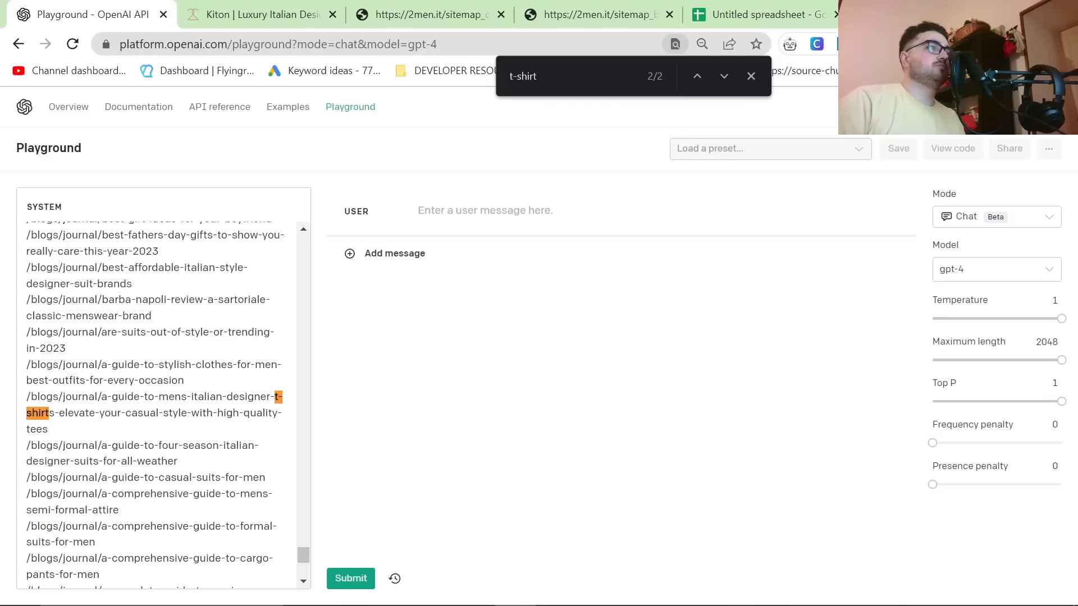
pyautogui.press('Return')
# Step: Search the System message for "shirt" and go through the matching collection paths one after another
pyautogui.hotkey('ctrl', 'a')
pyautogui.press('BackSpace')
pyautogui.write('shirt')
pyautogui.press('Return')
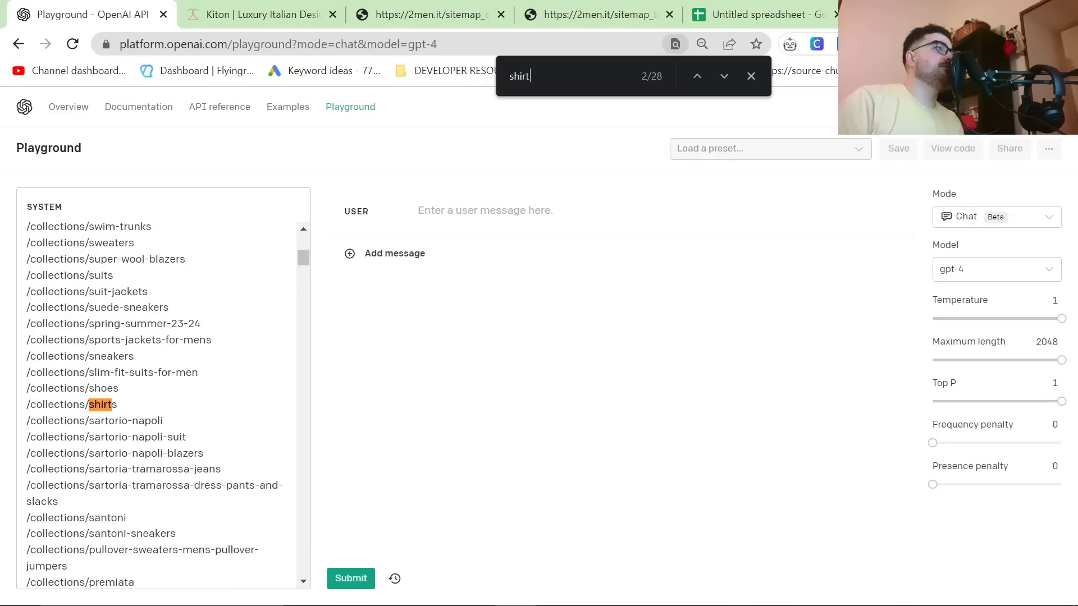
pyautogui.press('Return')
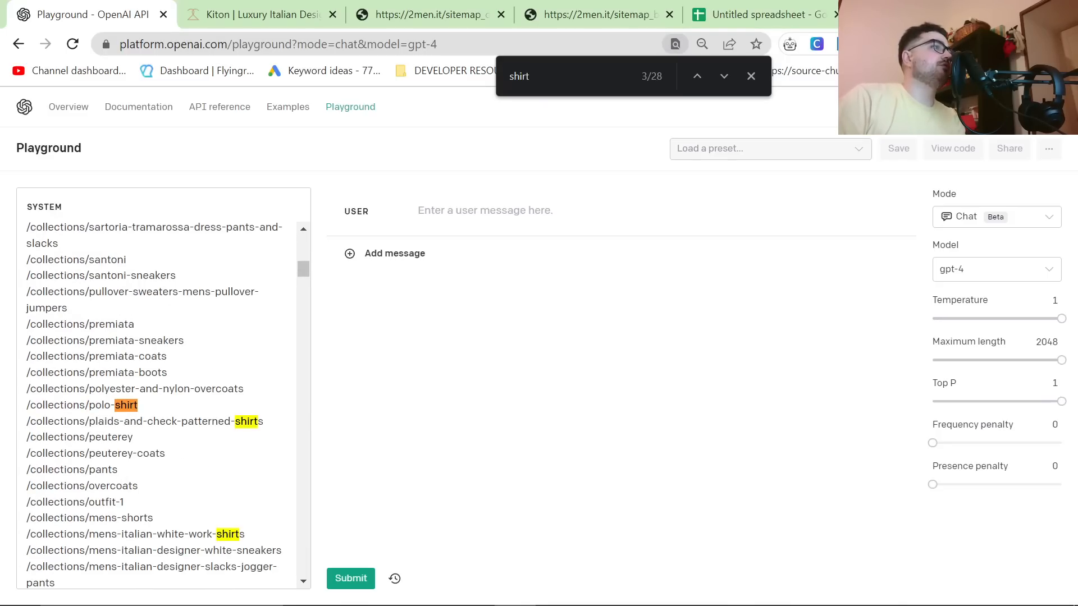
pyautogui.press('Return')
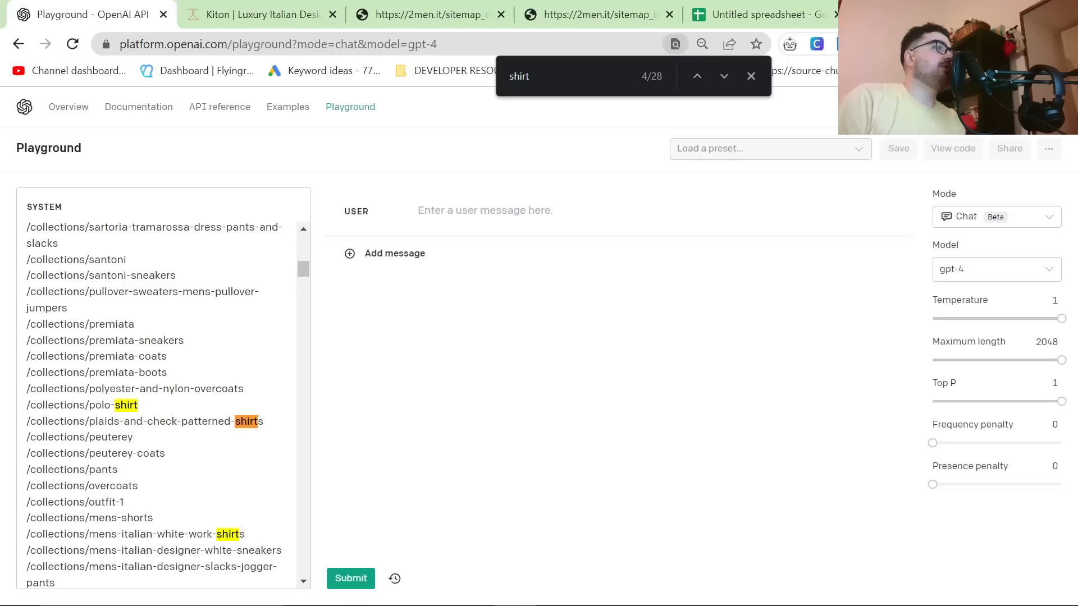
pyautogui.press('Return')
pyautogui.press('Return')
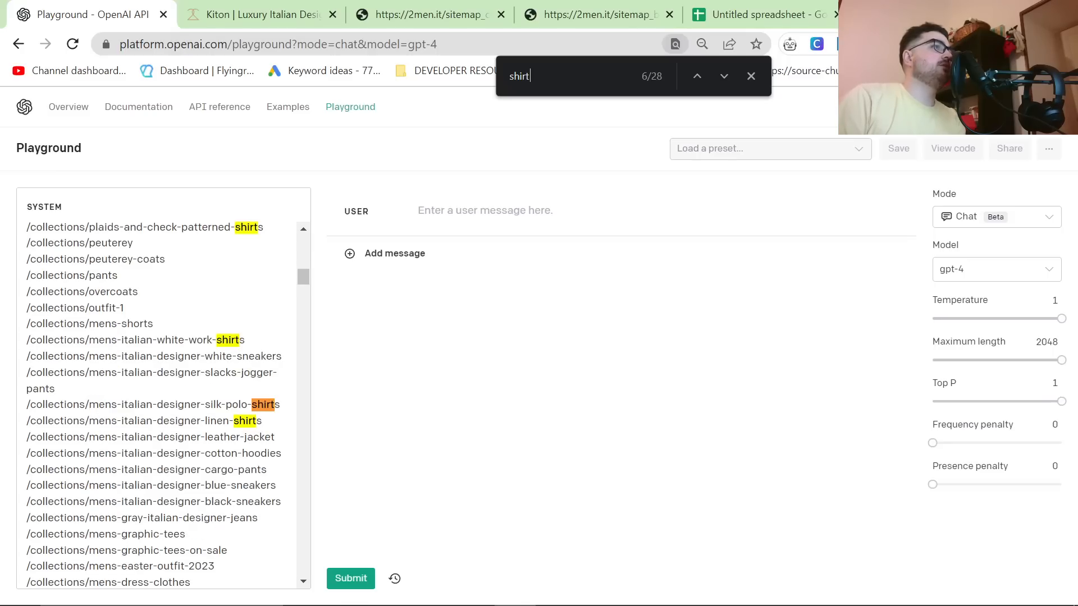
pyautogui.press('Return')
pyautogui.press('Return')
pyautogui.press('Return')
pyautogui.press('Return')
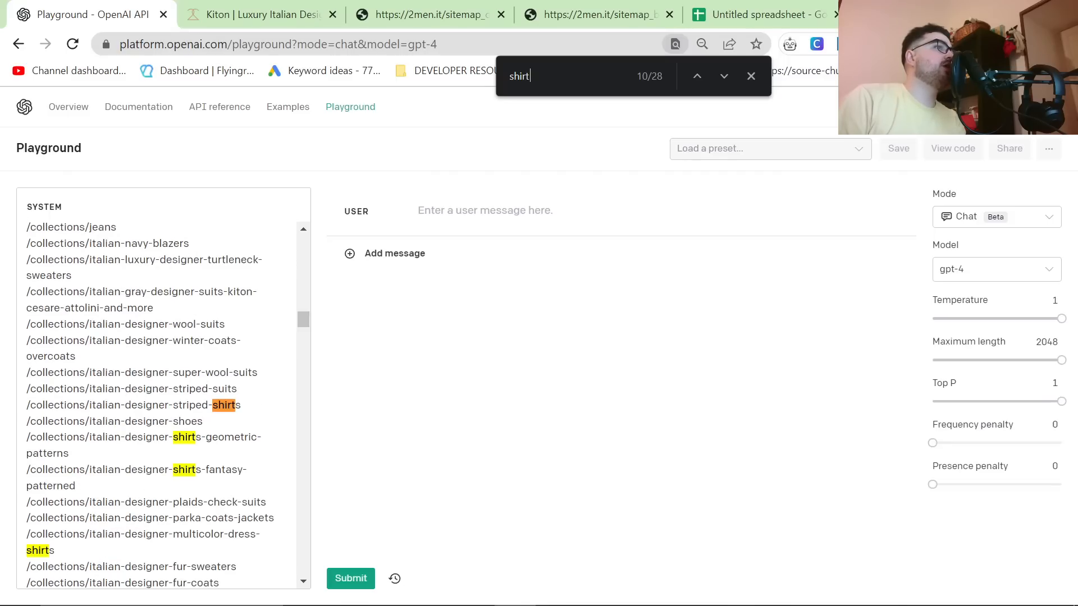
pyautogui.scroll(-3, 162, 404)
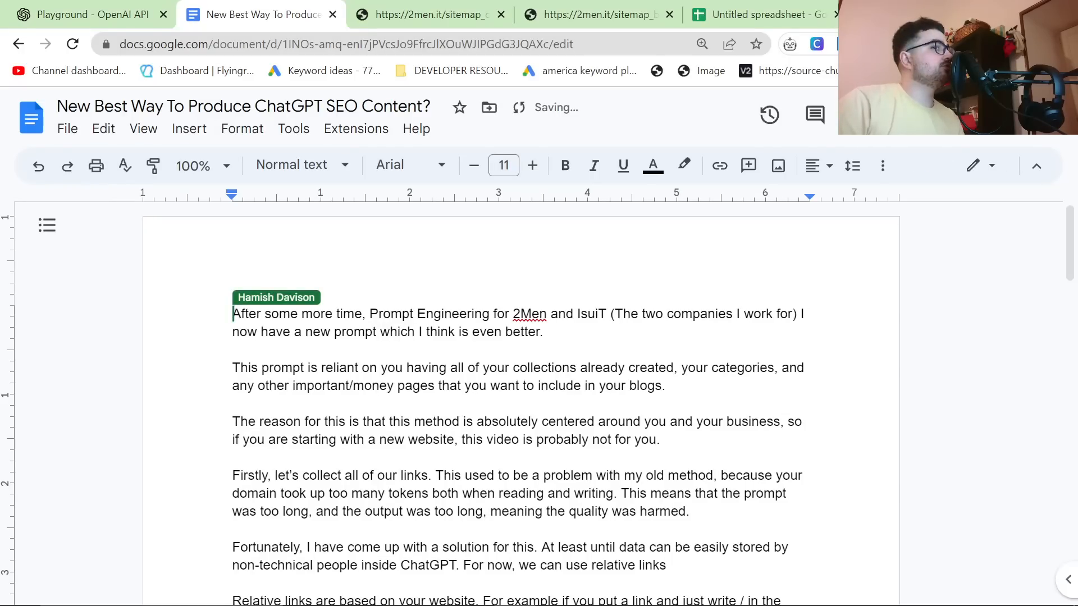
# Step: Copy the quoted article-writing prompt from the Google Docs document and paste it into the Playground's User message
pyautogui.scroll(-5, 539, 404)
pyautogui.scroll(-2, 539, 404)
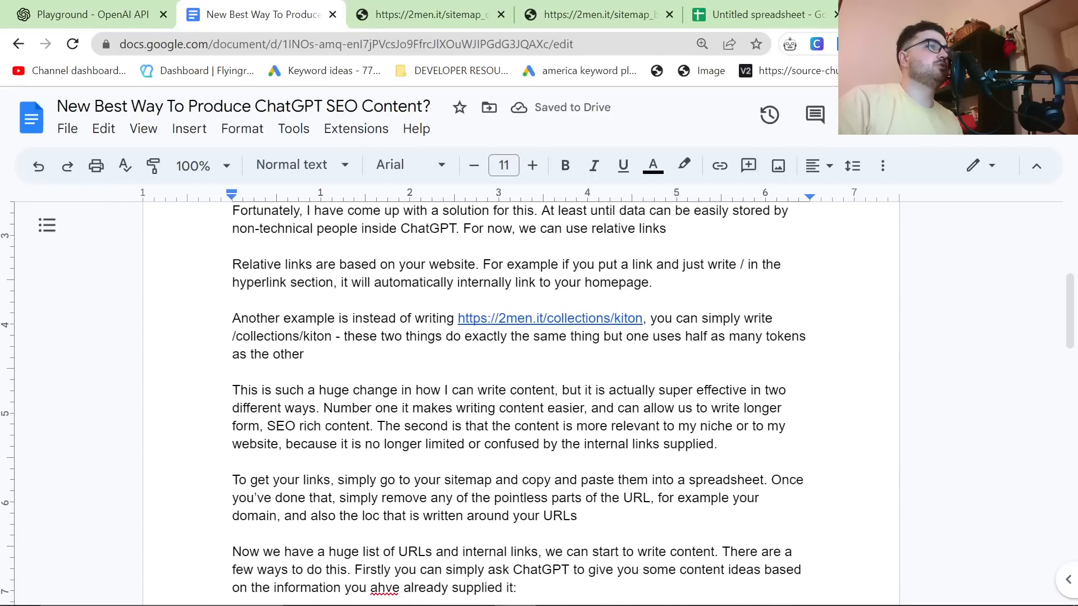
pyautogui.scroll(-5, 539, 404)
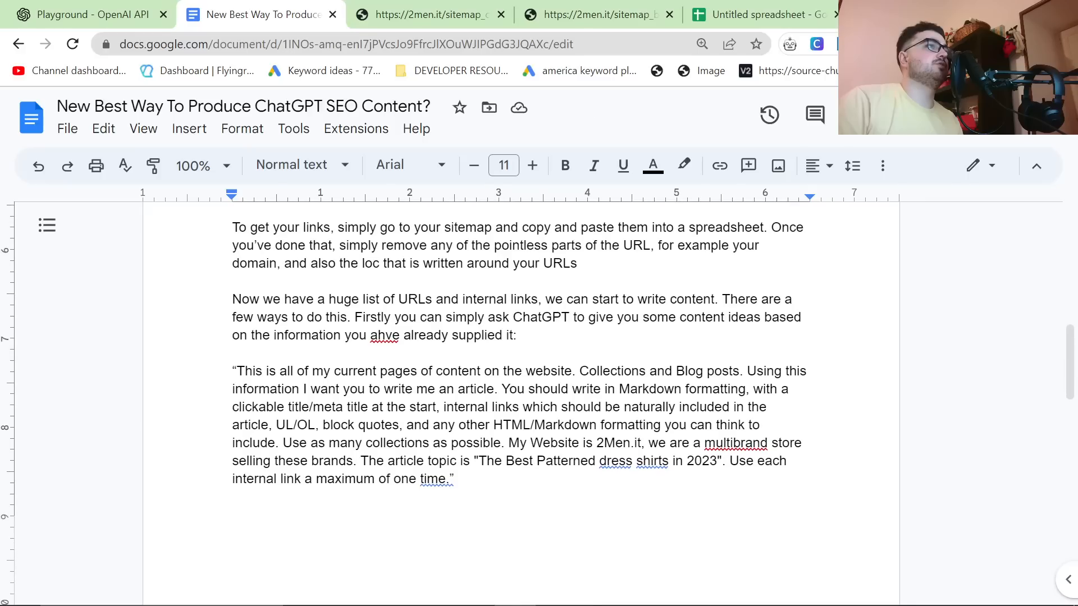
pyautogui.moveTo(237, 371); pyautogui.dragTo(447, 479)
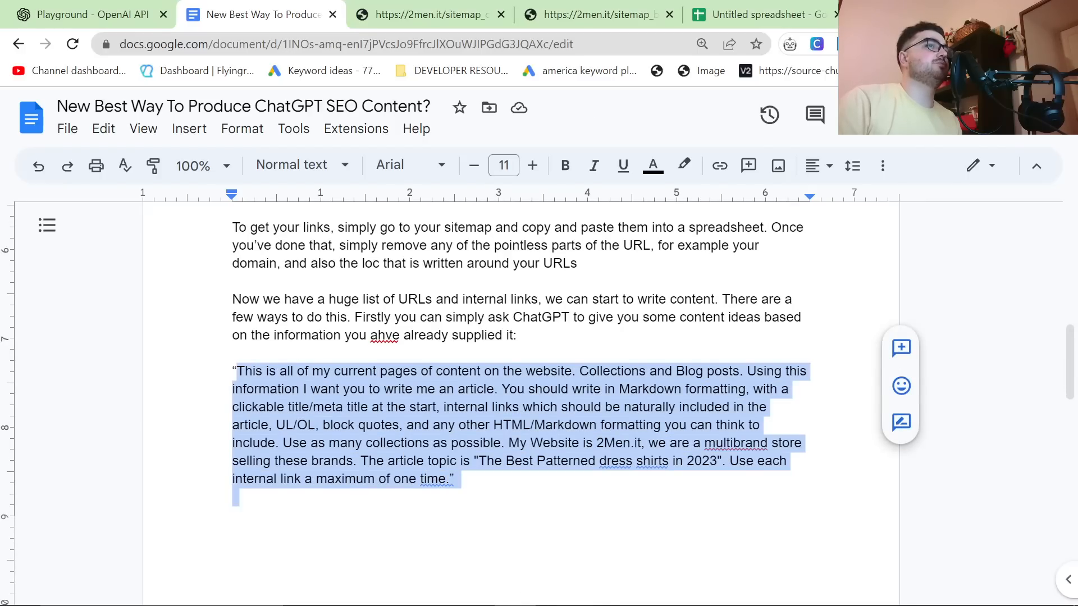
pyautogui.hotkey('ctrl', 'c')
pyautogui.hotkey('ctrl', 'shift', 'Tab')
pyautogui.click(436, 227)
pyautogui.hotkey('ctrl', 'v')
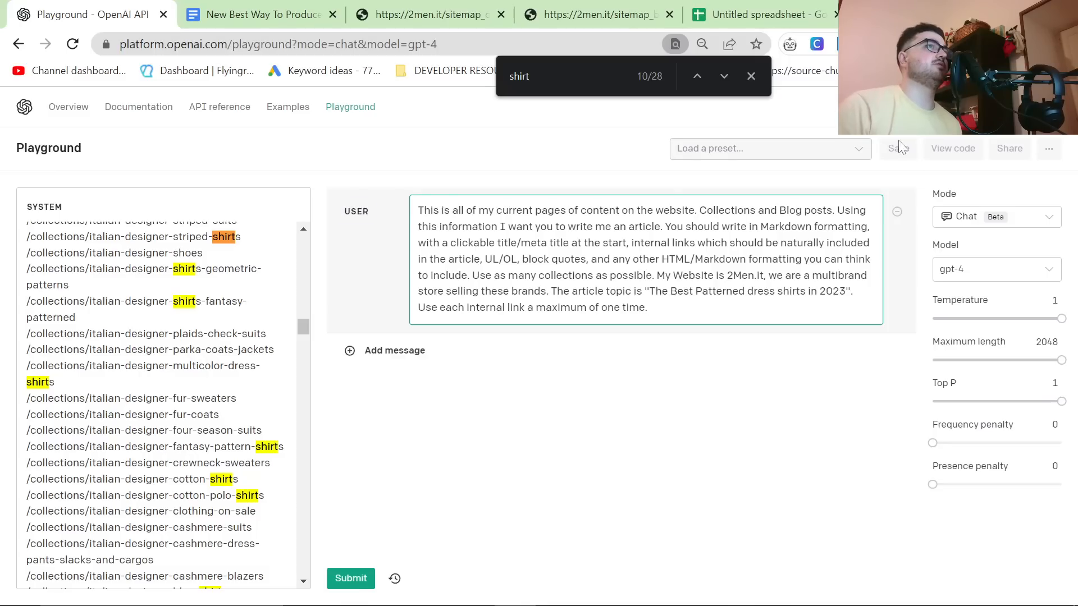
# Step: Open markdowntohtml.com in a new browser tab and examine the formatting, headings and links sections of its Markdown Syntax Cheatsheet
pyautogui.hotkey('ctrl', 't')
pyautogui.write('m')
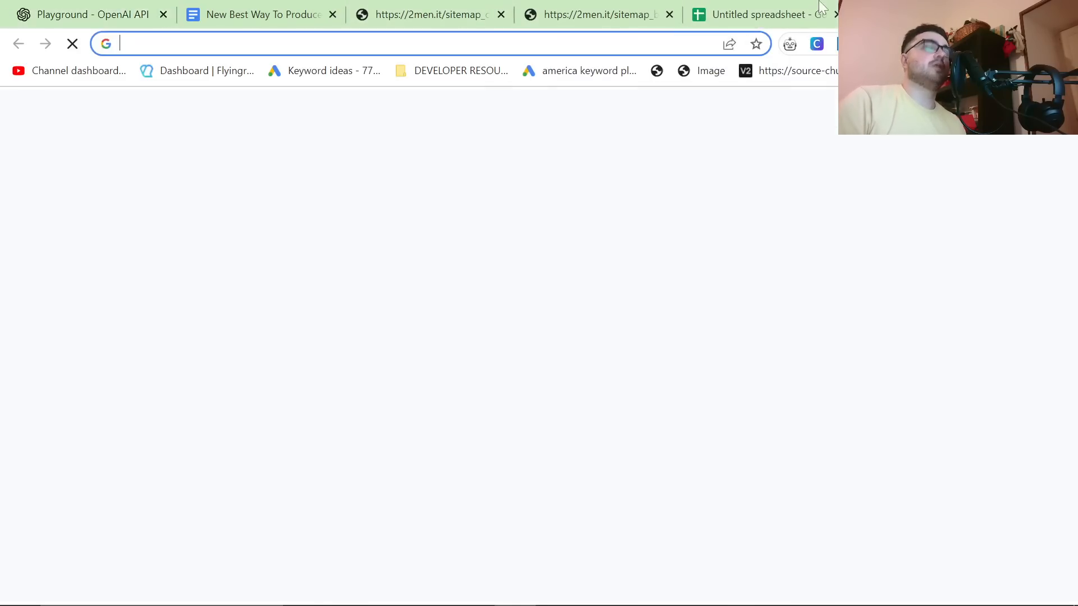
pyautogui.press('Return')
pyautogui.scroll(-10, 239, 133)
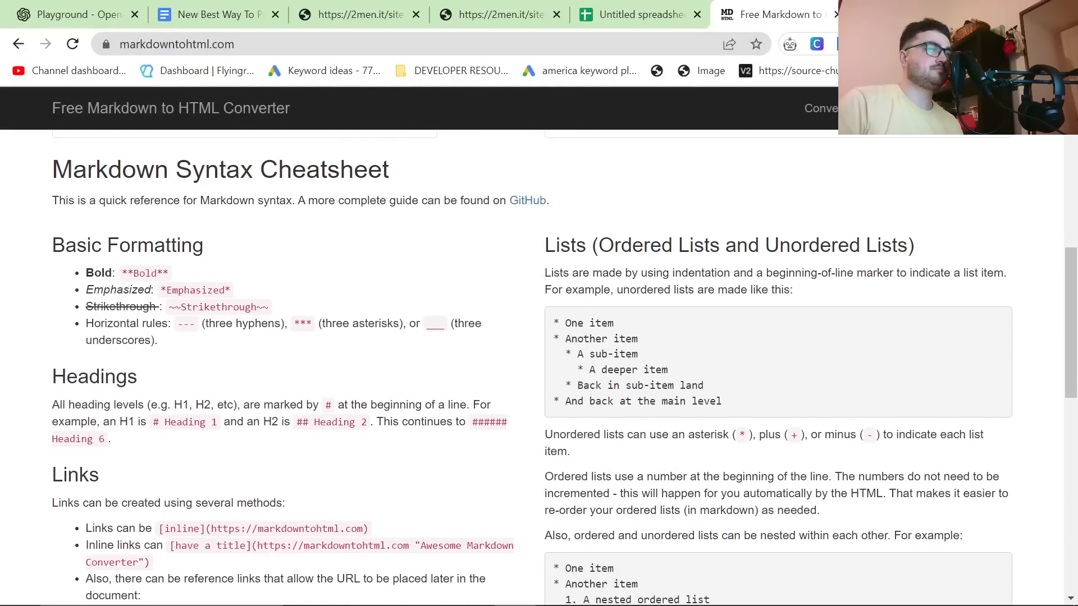
pyautogui.scroll(-6, 514, 430)
pyautogui.scroll(-7, 103, 409)
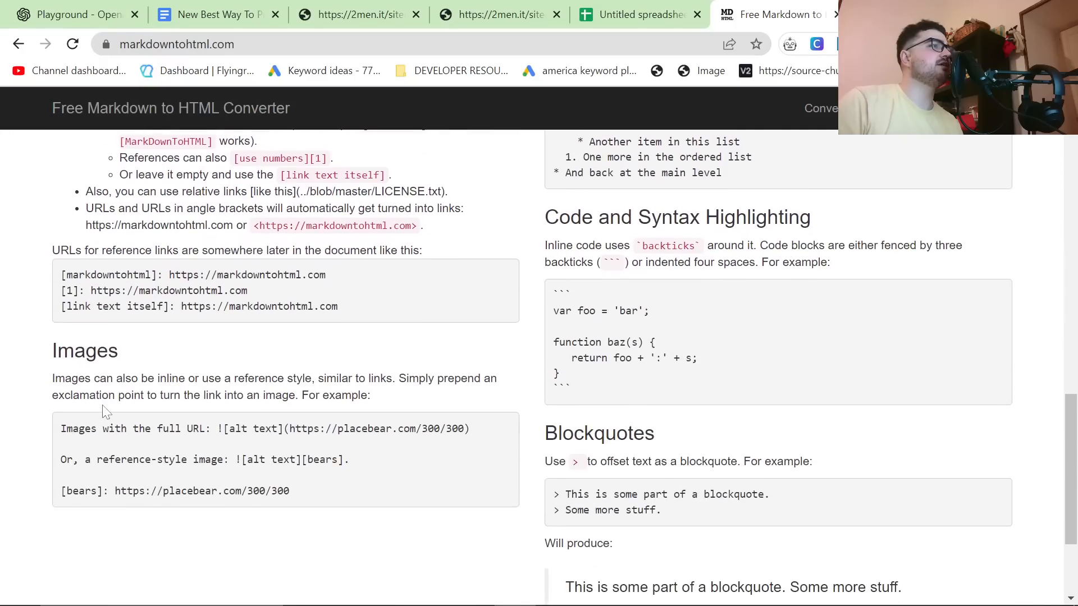
pyautogui.scroll(16, 103, 409)
pyautogui.scroll(-2, 103, 410)
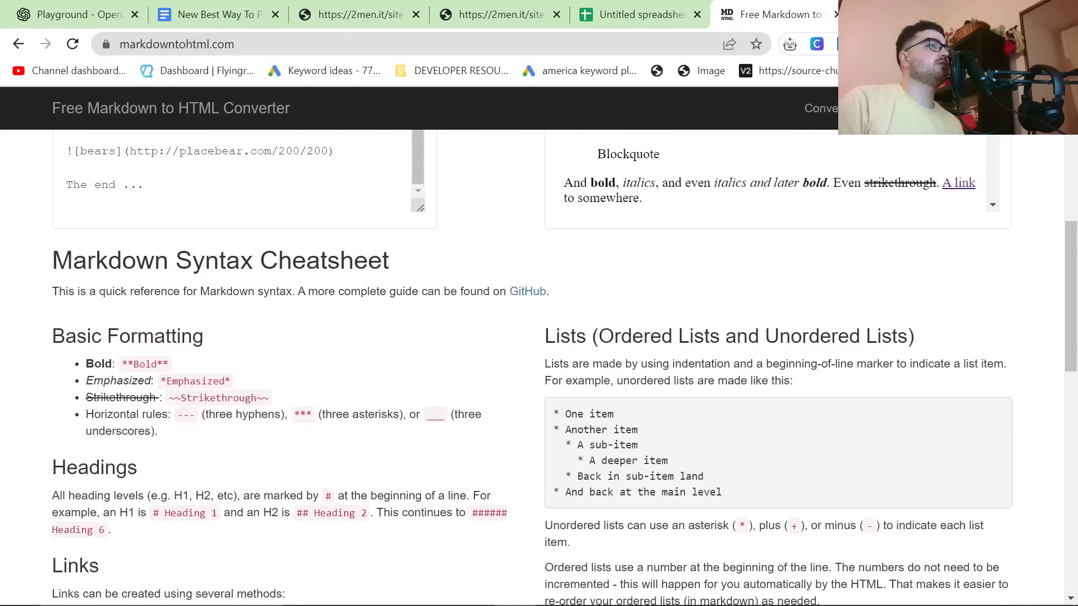
pyautogui.scroll(-2, 313, 443)
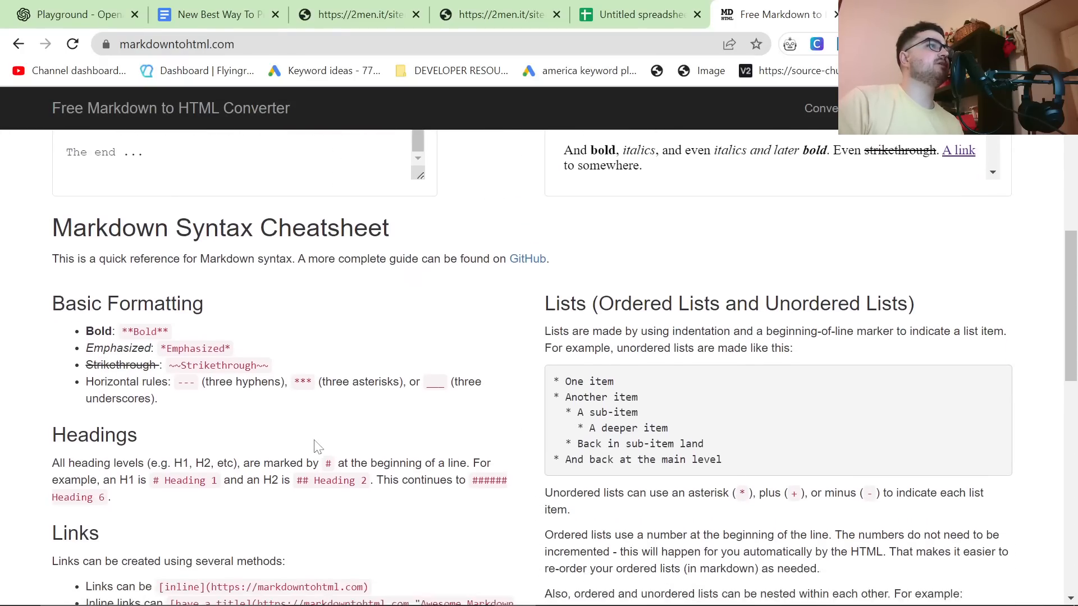
pyautogui.moveTo(77, 274); pyautogui.dragTo(224, 377)
pyautogui.click(137, 318)
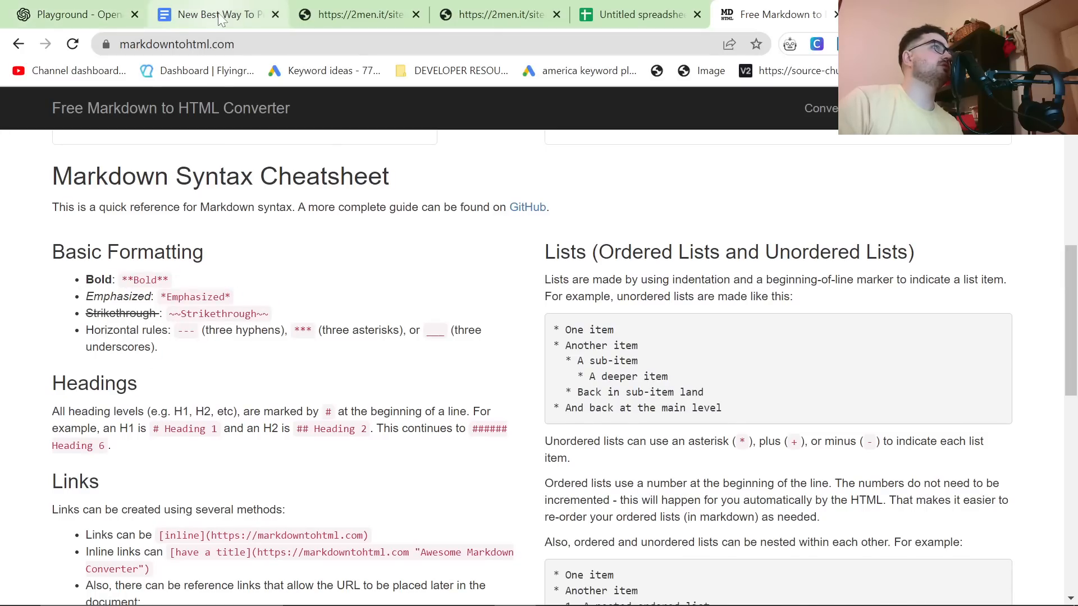
# Step: Return to the Playground, cut the whole User message, close the page search and paste the message back in
pyautogui.click(147, 14)
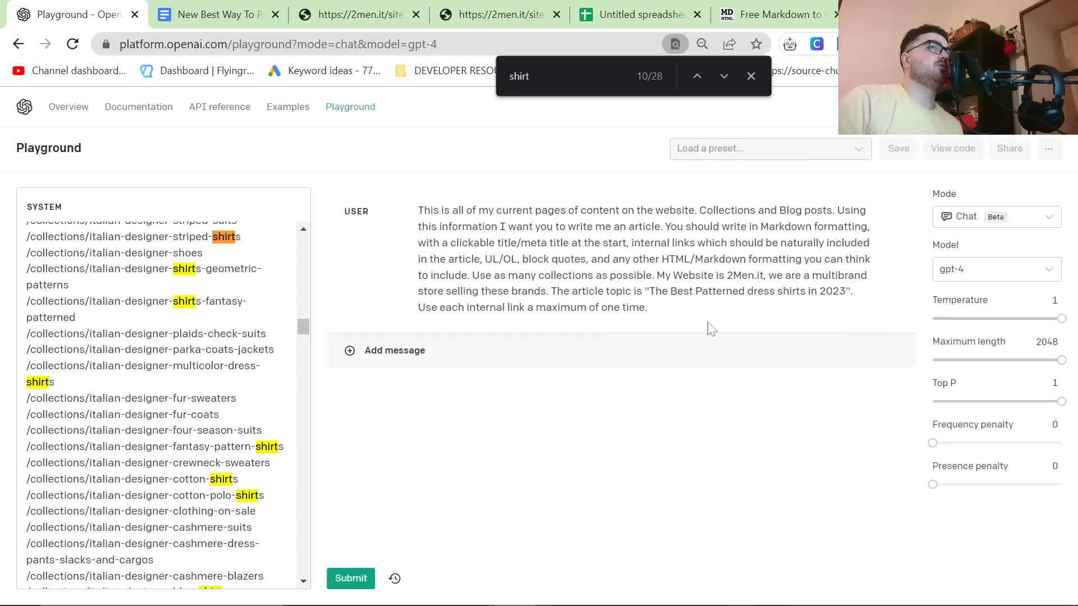
pyautogui.click(676, 303)
pyautogui.hotkey('ctrl', 'a')
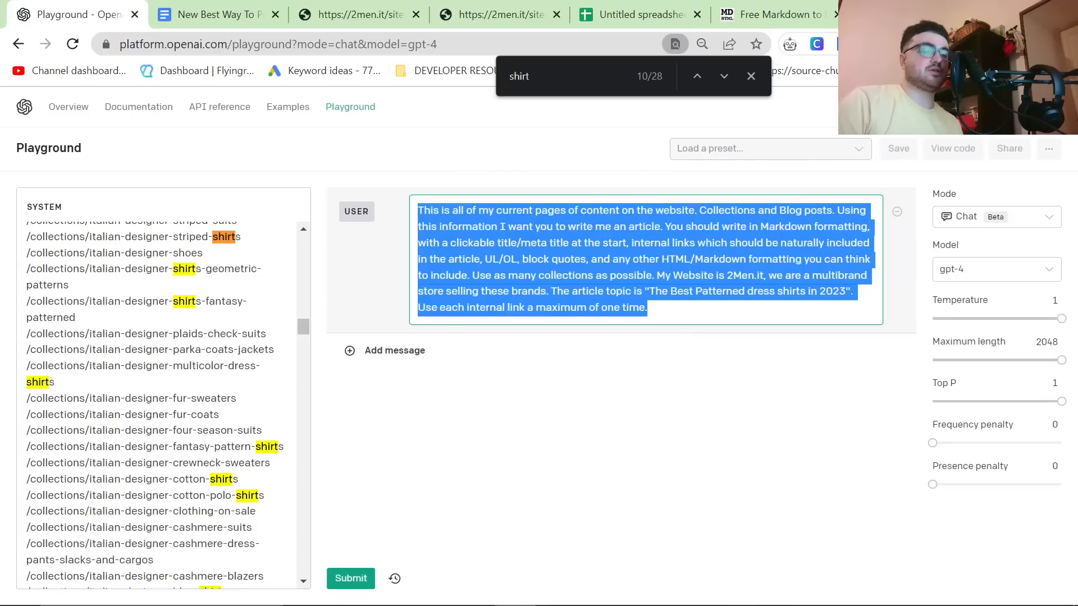
pyautogui.hotkey('ctrl', 'x')
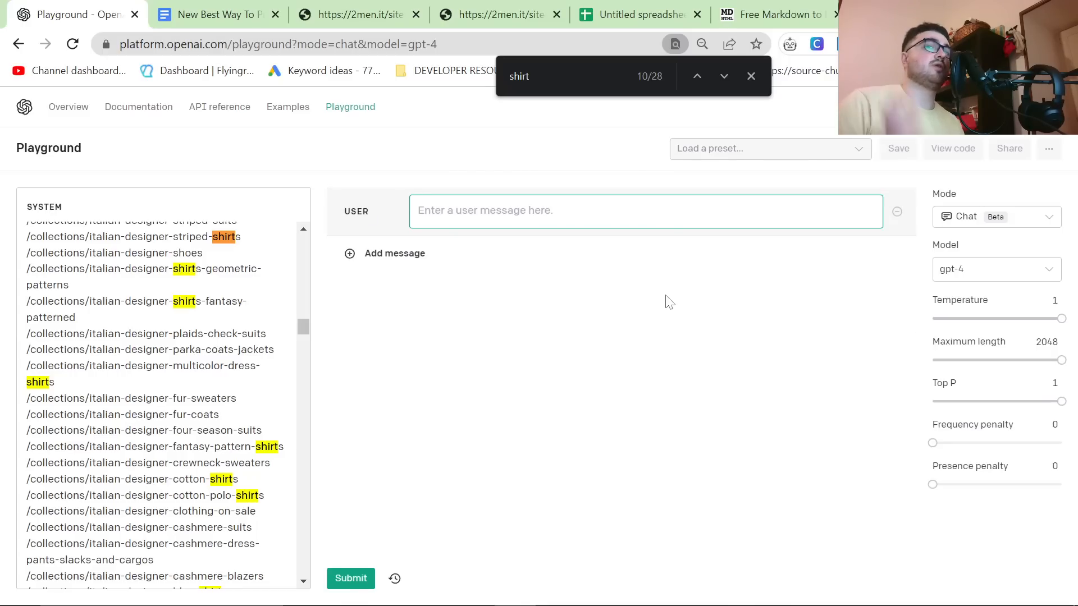
pyautogui.click(750, 77)
pyautogui.hotkey('ctrl', 'v')
# Step: Replace everything after the User message's first sentence with "Can you give me some blog post ideas using this content?" and submit it
pyautogui.moveTo(647, 308); pyautogui.dragTo(699, 211)
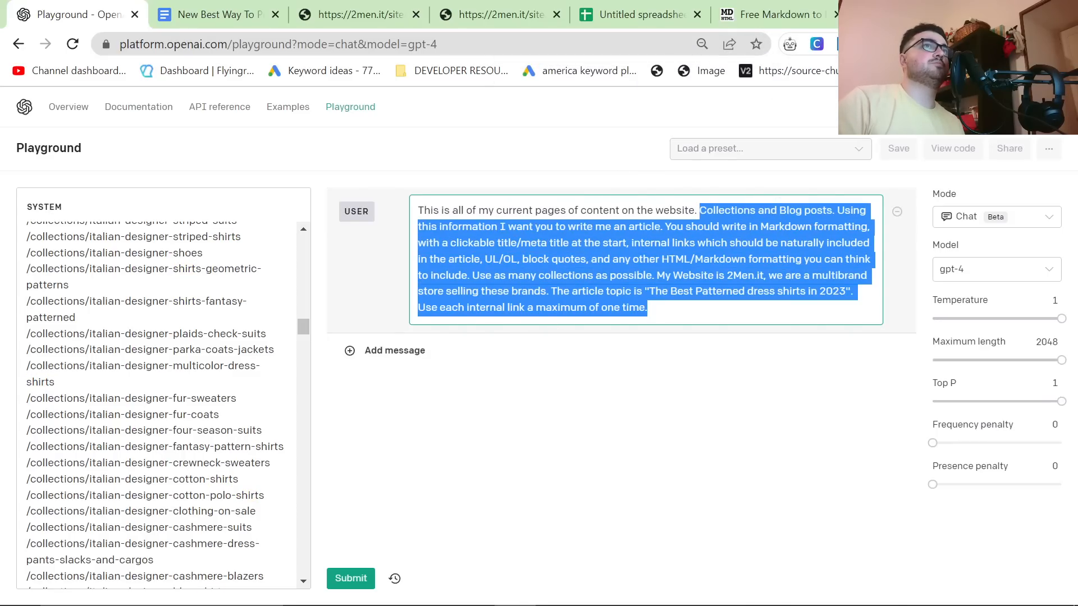
pyautogui.press('BackSpace')
pyautogui.write('Ca')
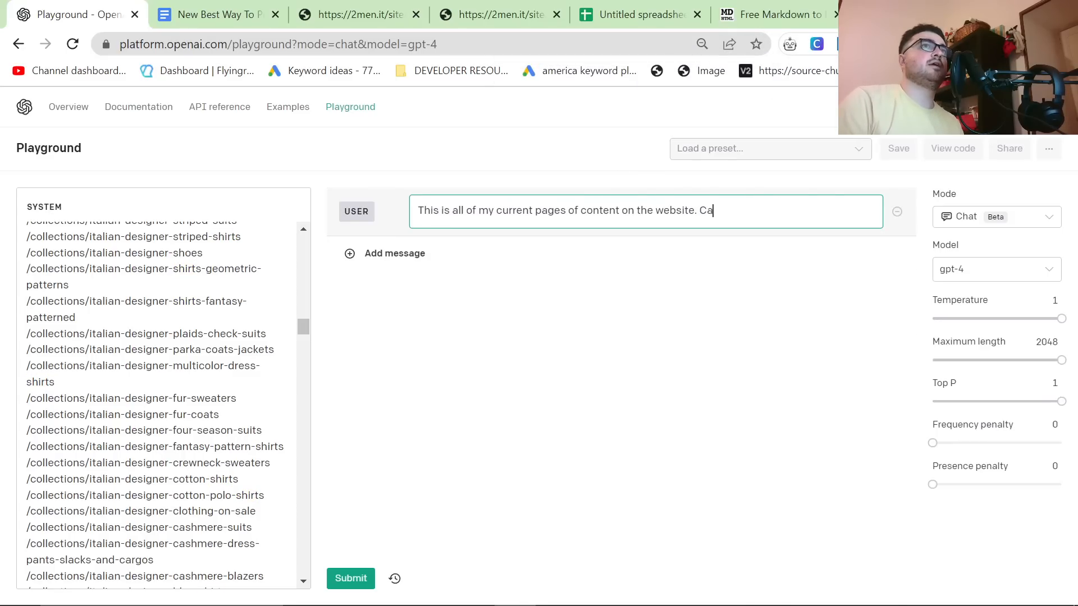
pyautogui.write('n you give me some blog post')
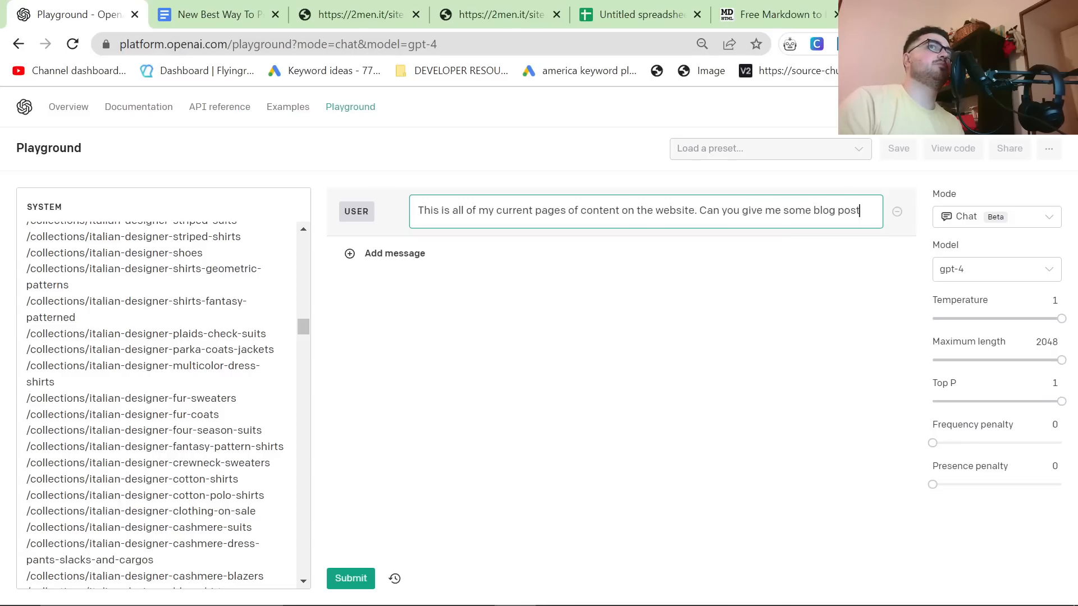
pyautogui.write(' ideas using this content?')
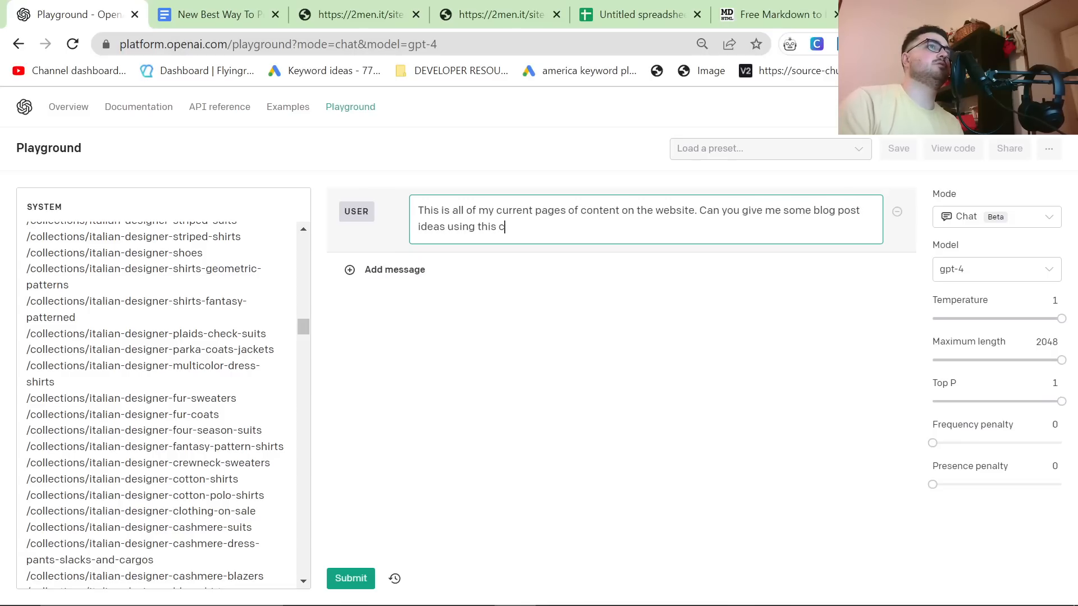
pyautogui.click(349, 578)
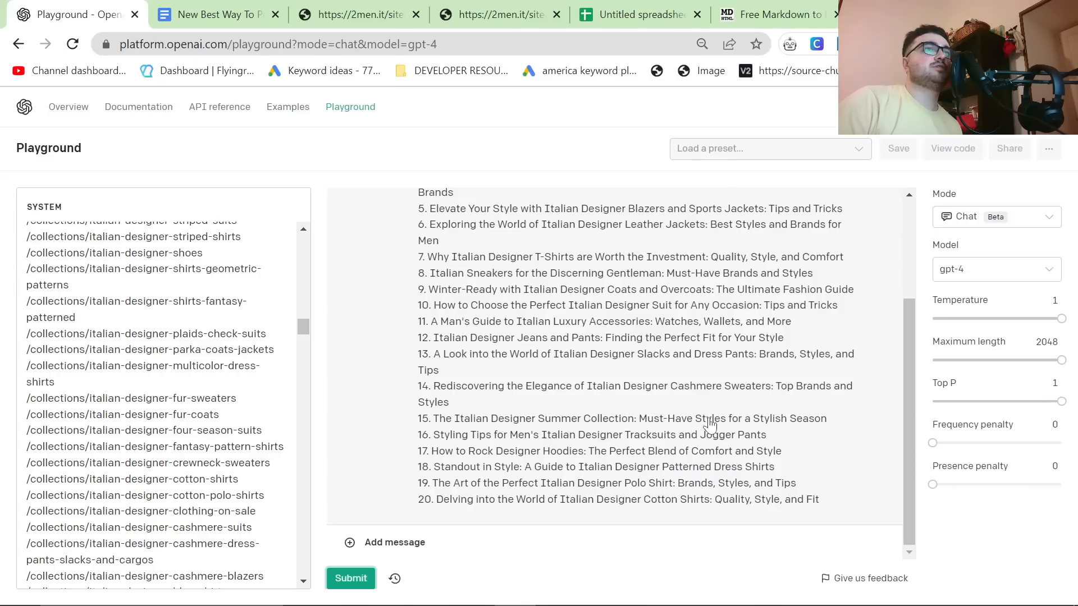
# Step: Copy the blog idea "Elevate Your Style with Italian Designer Blazers and Sports Jackets: Tips and Tricks", clear the Assistant reply and reload the Playground
pyautogui.click(665, 425)
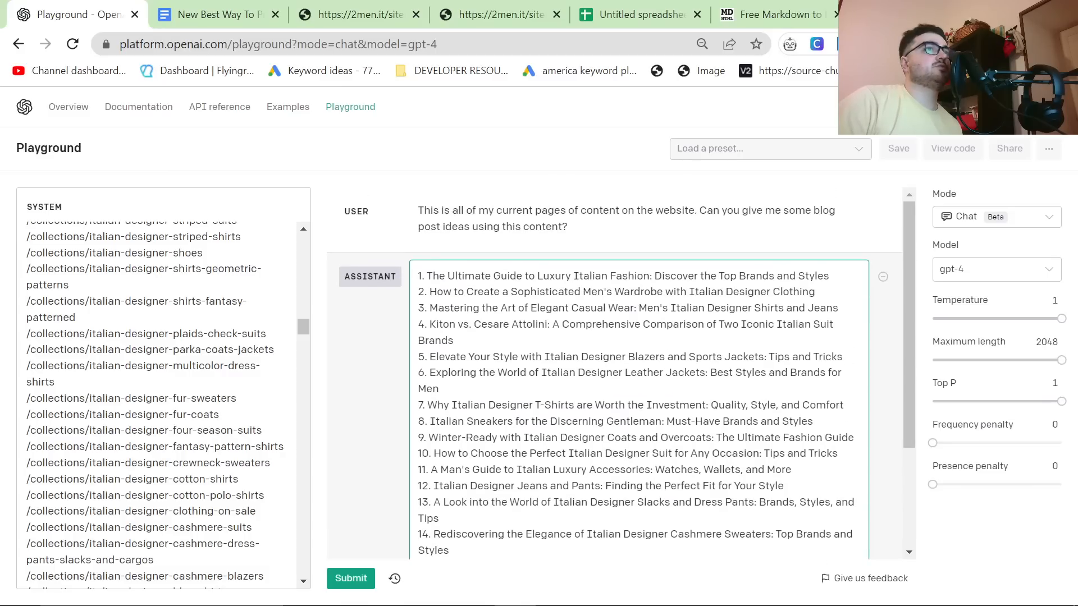
pyautogui.tripleClick(532, 357)
pyautogui.hotkey('ctrl', 'c')
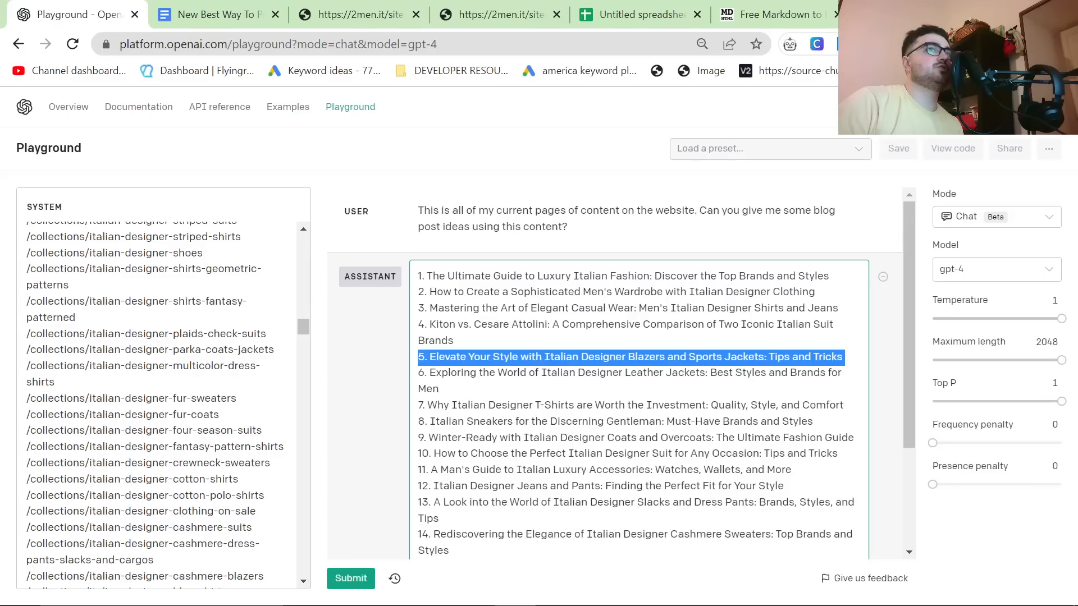
pyautogui.hotkey('ctrl', 'a')
pyautogui.press('BackSpace')
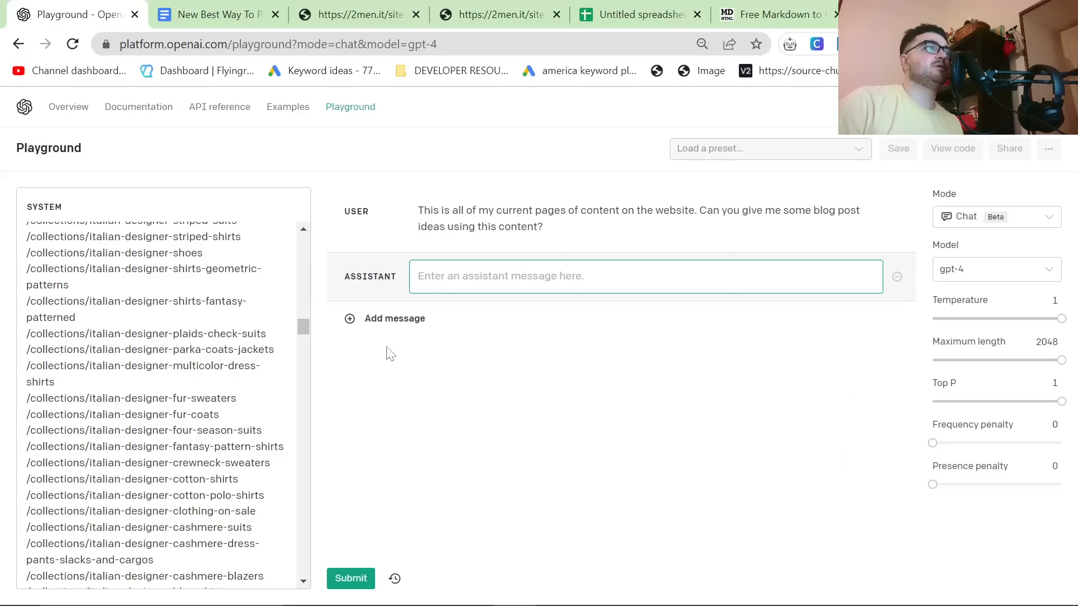
pyautogui.press('F5')
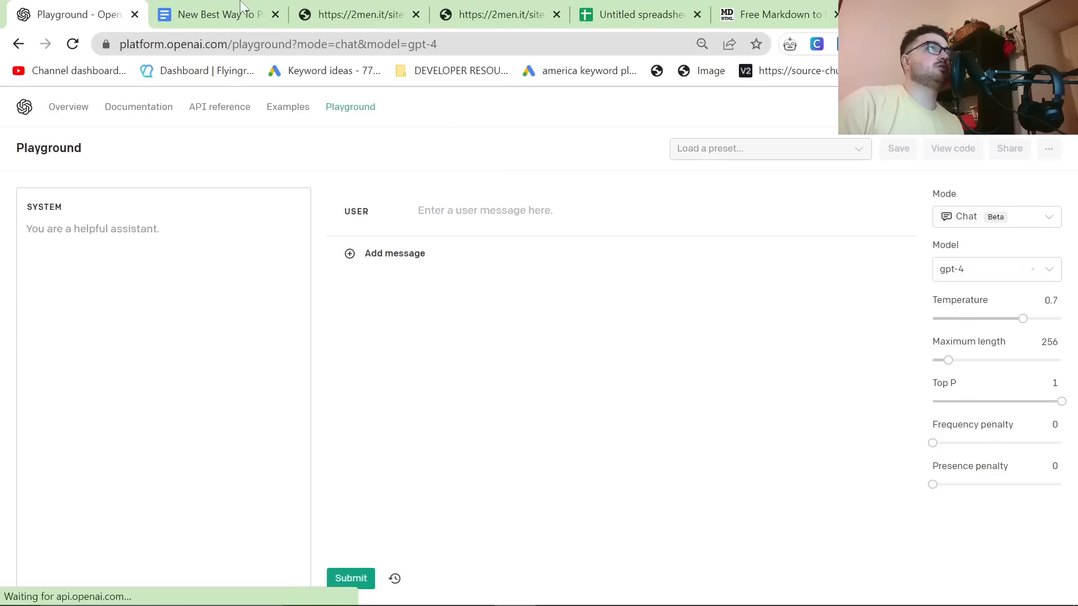
# Step: Paste the copied blog title into the User message and remove its leading list number
pyautogui.click(229, 7)
pyautogui.hotkey('ctrl', 'shift', 'Tab')
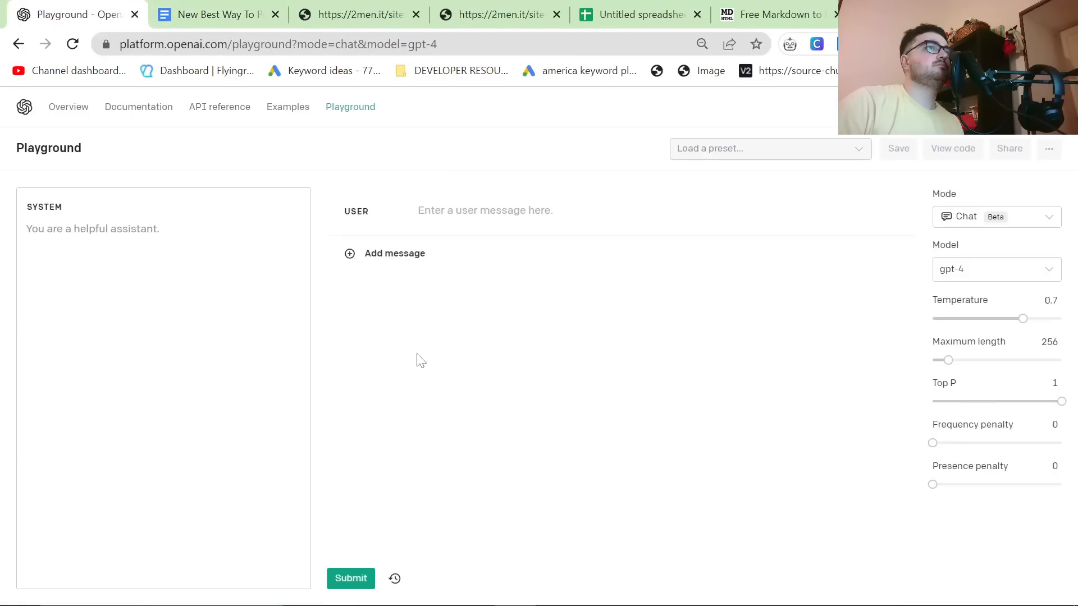
pyautogui.click(493, 211)
pyautogui.hotkey('ctrl', 'v')
pyautogui.click(429, 211)
pyautogui.press('BackSpace')
pyautogui.press('BackSpace')
pyautogui.press('BackSpace')
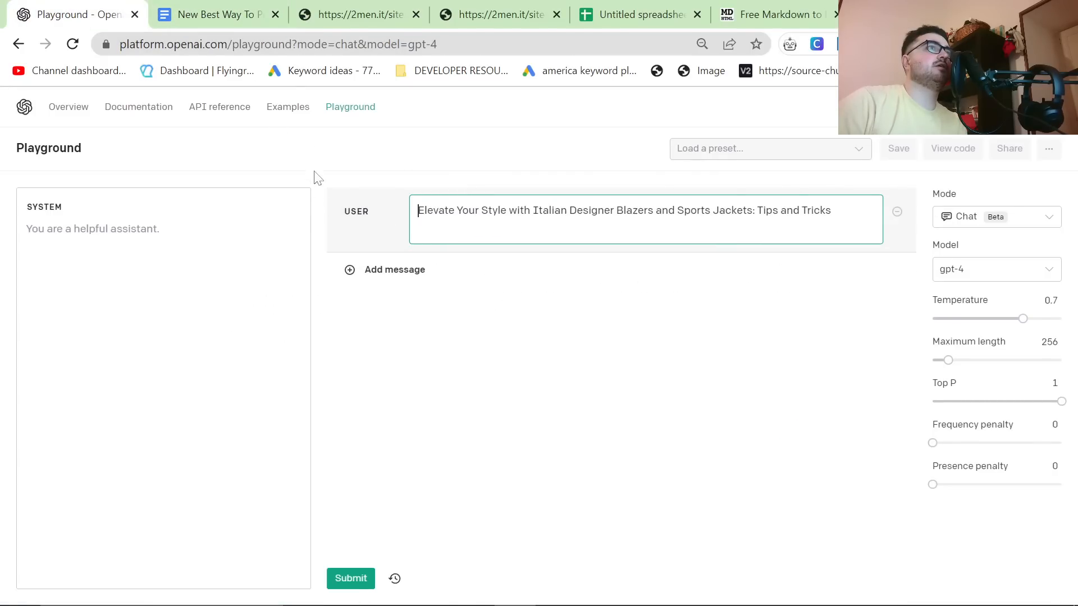
# Step: Copy the article-writing prompt from the Google Docs document and paste it above the blog title in the User message
pyautogui.hotkey('ctrl', 'Tab')
pyautogui.hotkey('ctrl', 'shift', 'Tab')
pyautogui.click(423, 225)
pyautogui.press('Return')
pyautogui.press('Return')
pyautogui.write('This is all of my current pages of content on the website. Collections and Blog posts. Using this information I want you to write me an article. You should write in Markdown formatting, with a clickable title/meta title at the start, internal links which should be naturally included in the article, UL/OL, block quotes, and any other HTML/Markdown formatting you can think to include. Use as many collections as possible. My Website is 2Men.it, we are a multibrand store selling these brands. The article topic is "The Best Patterned dress shirts in 2023". Use each internal link a maximum of one time.')
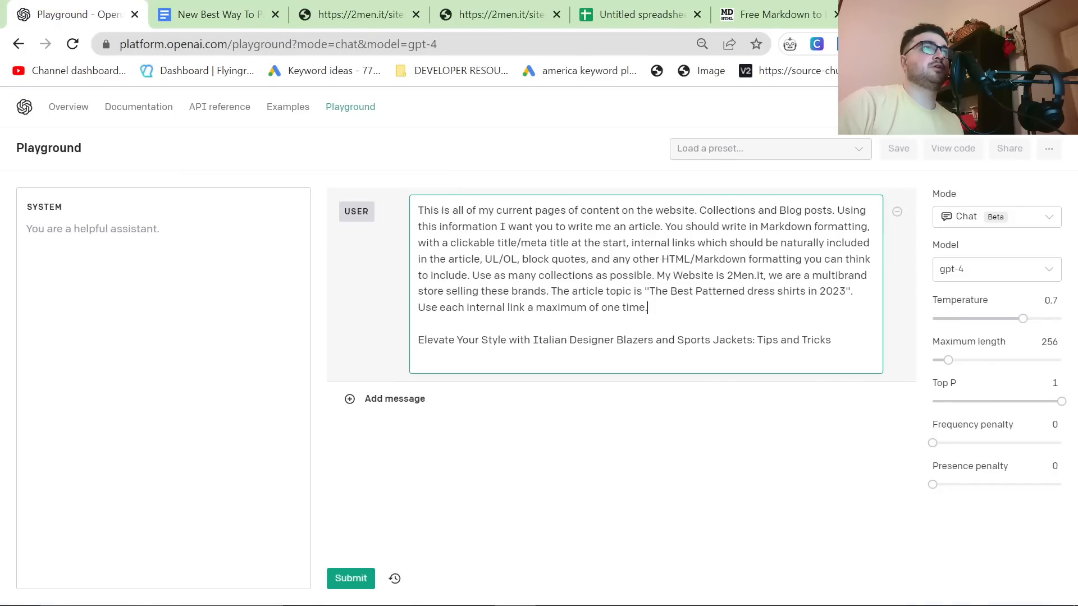
# Step: Replace the prompt's quoted article topic with the blog title cut from the end of the User message
pyautogui.moveTo(831, 340); pyautogui.dragTo(402, 338)
pyautogui.hotkey('ctrl', 'x')
pyautogui.press('BackSpace')
pyautogui.moveTo(649, 291); pyautogui.dragTo(838, 290)
pyautogui.hotkey('ctrl', 'v')
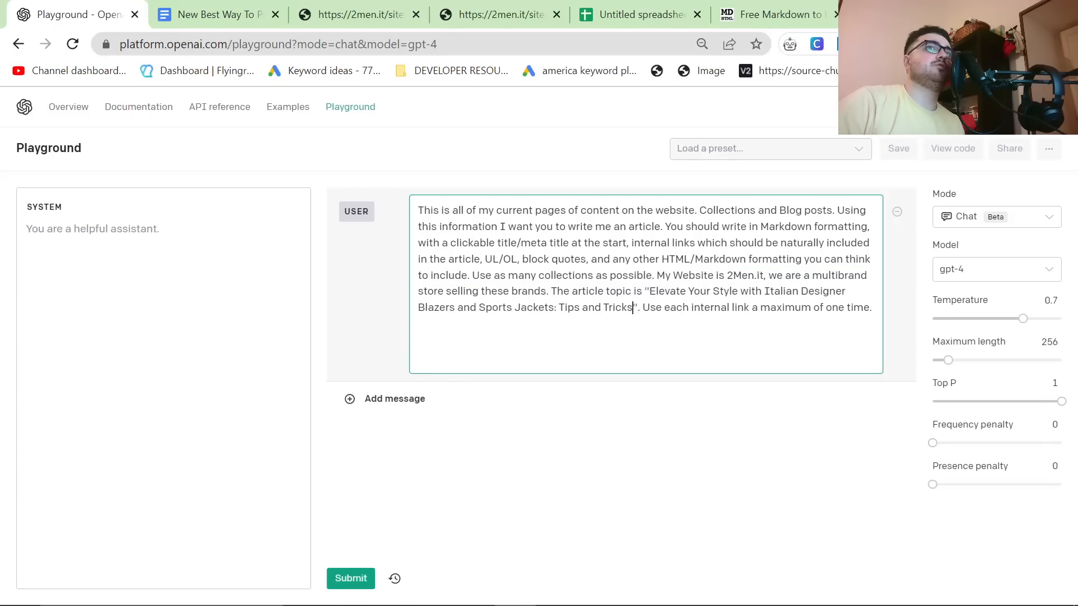
# Step: Set the temperature to 1 and the maximum length to 2048
pyautogui.click(695, 541)
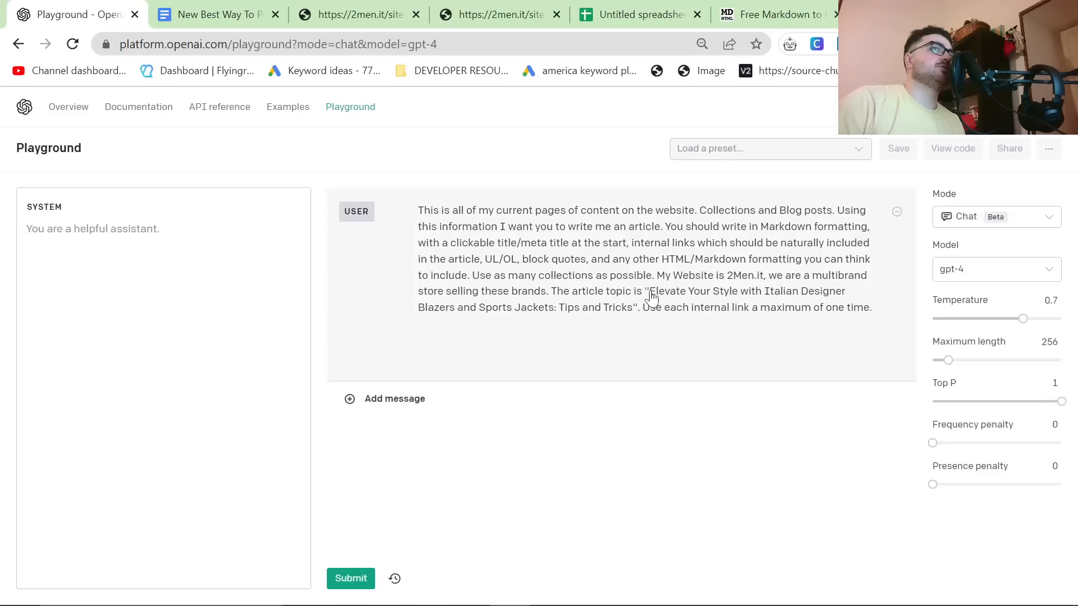
pyautogui.moveTo(1021, 318); pyautogui.dragTo(1063, 318)
pyautogui.moveTo(947, 359); pyautogui.dragTo(1064, 360)
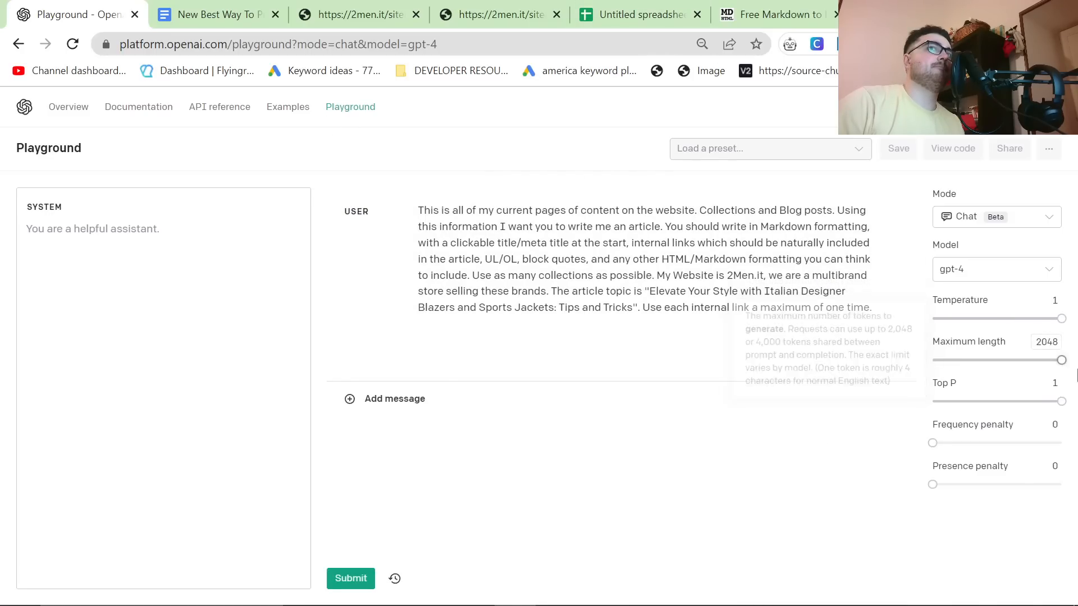
# Step: Copy the collection and blog paths from the spreadsheet and paste them into the Playground's System message
pyautogui.click(612, 6)
pyautogui.hotkey('ctrl', 'c')
pyautogui.click(120, 8)
pyautogui.click(113, 270)
pyautogui.hotkey('ctrl', 'v')
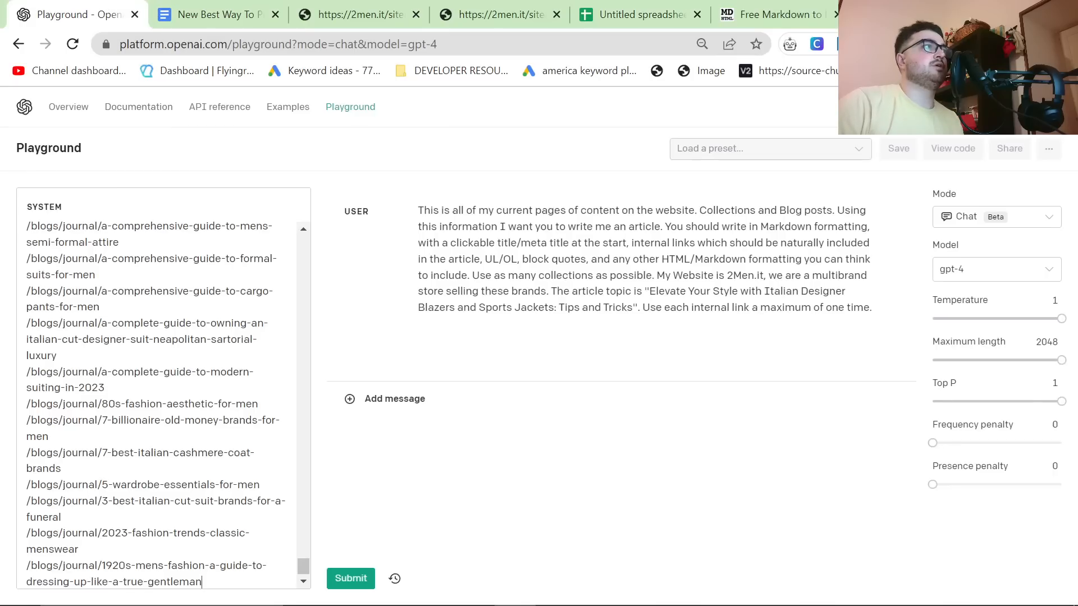
# Step: Add the heading "Internal links:" and a blank line above the first path in the System message, and submit the prompt
pyautogui.scroll(5, 162, 404)
pyautogui.moveTo(304, 540); pyautogui.dragTo(304, 147)
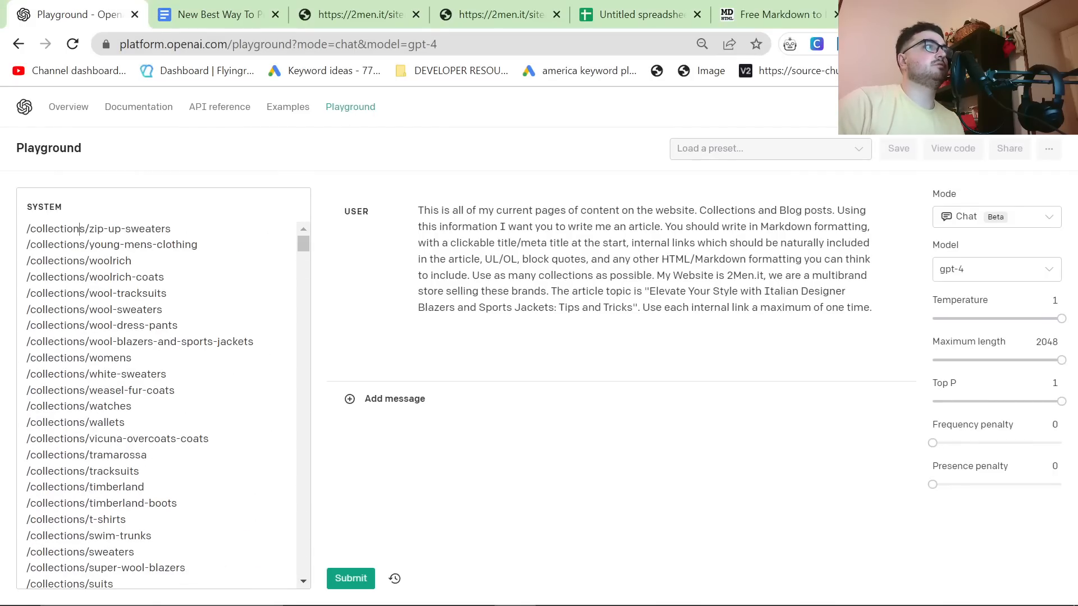
pyautogui.moveTo(79, 229); pyautogui.dragTo(26, 229)
pyautogui.click(27, 229)
pyautogui.write('Internal links>')
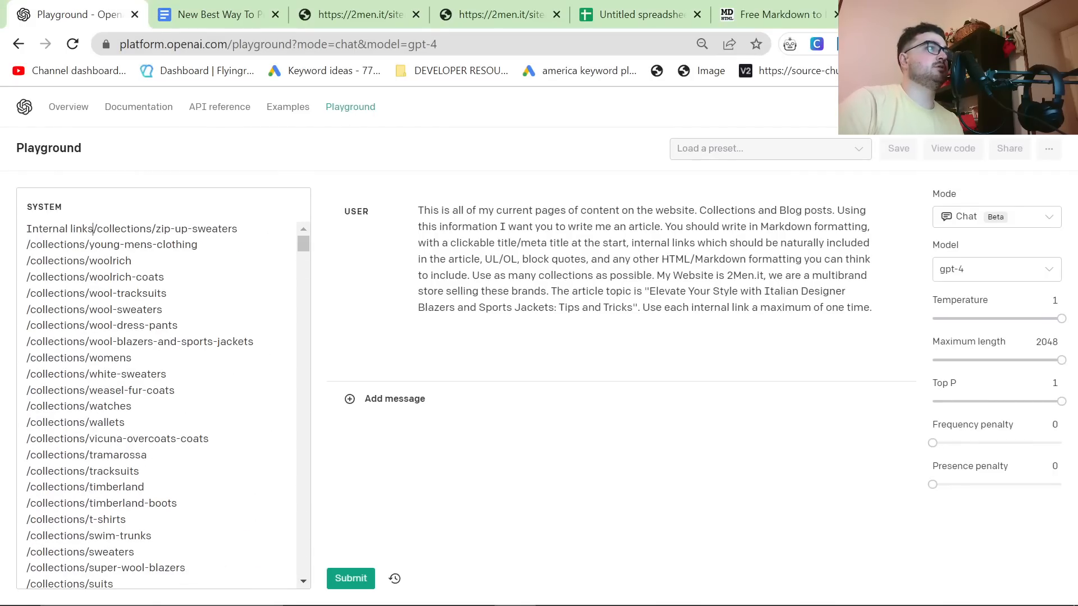
pyautogui.press('BackSpace')
pyautogui.write(':')
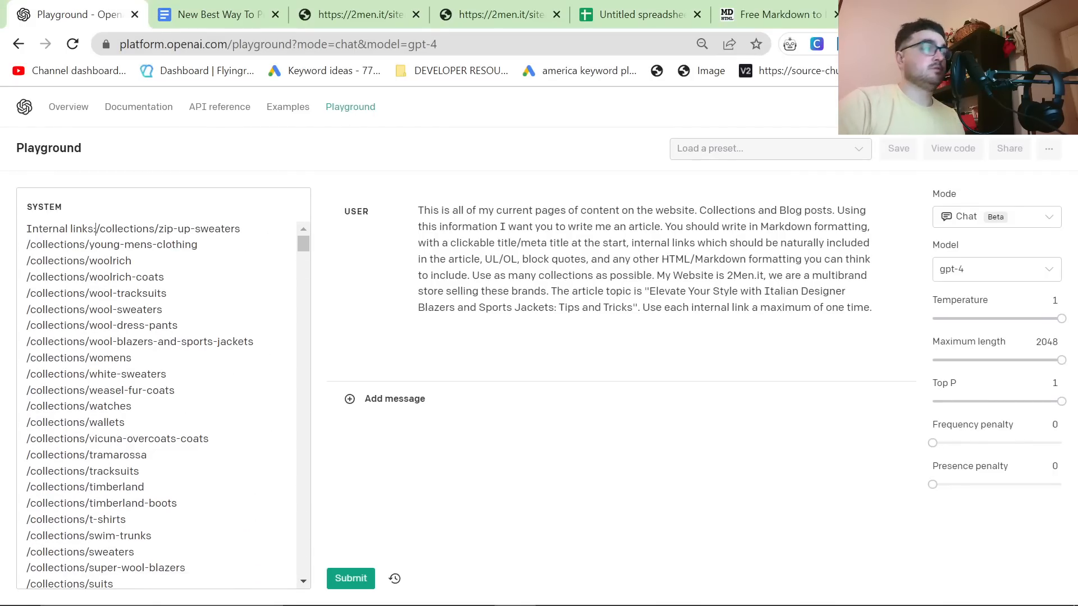
pyautogui.press('Return')
pyautogui.press('Return')
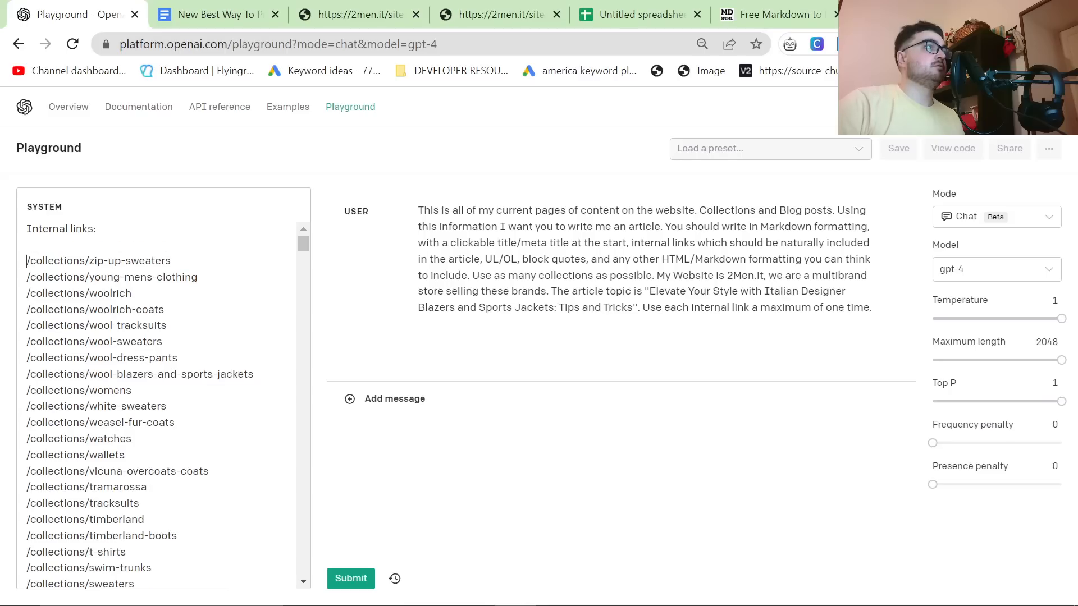
pyautogui.click(344, 583)
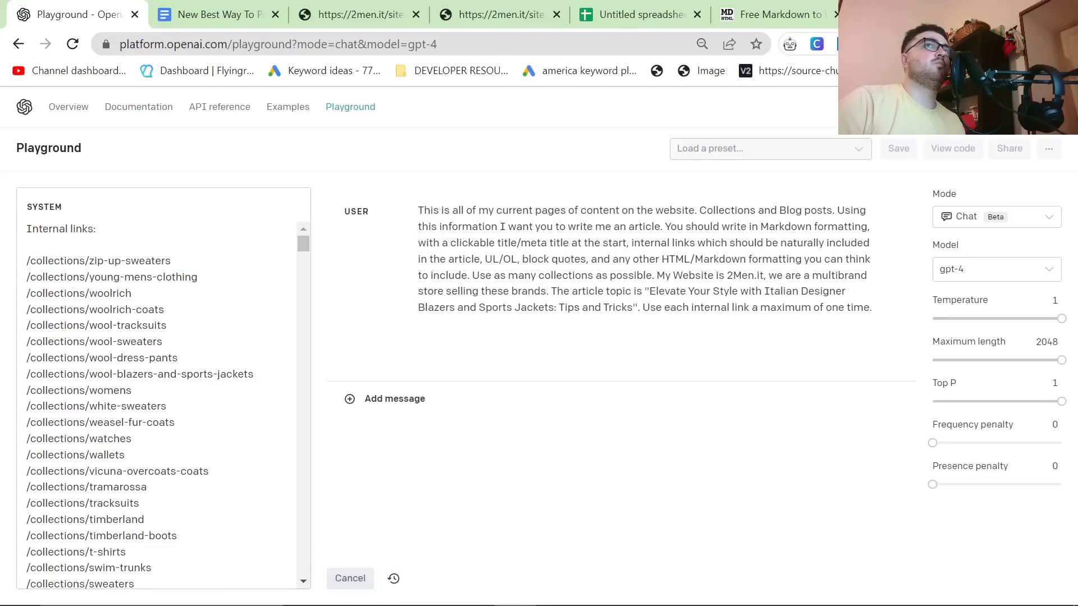
# Step: Switch to another browser profile and open Google Ads Keyword Planner there
pyautogui.click(1043, 44)
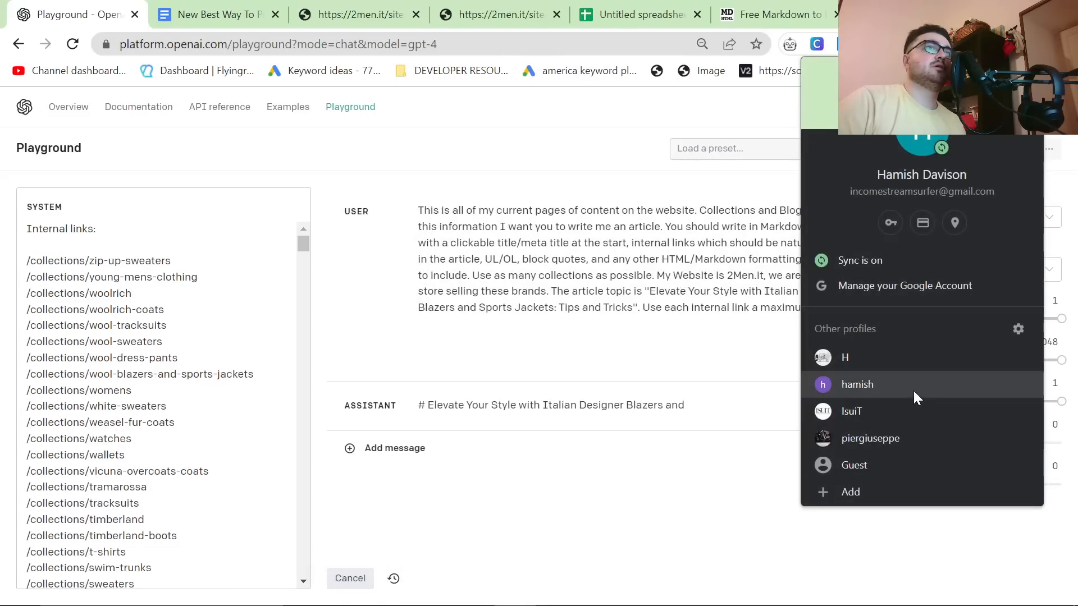
pyautogui.click(914, 391)
pyautogui.write('ad')
pyautogui.press('Return')
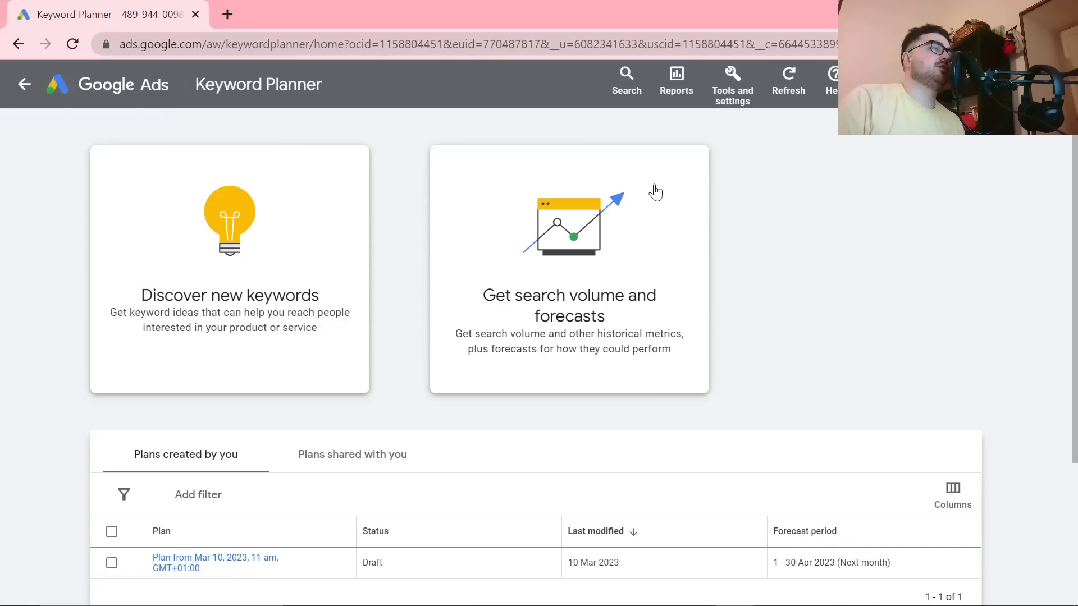
pyautogui.click(740, 100)
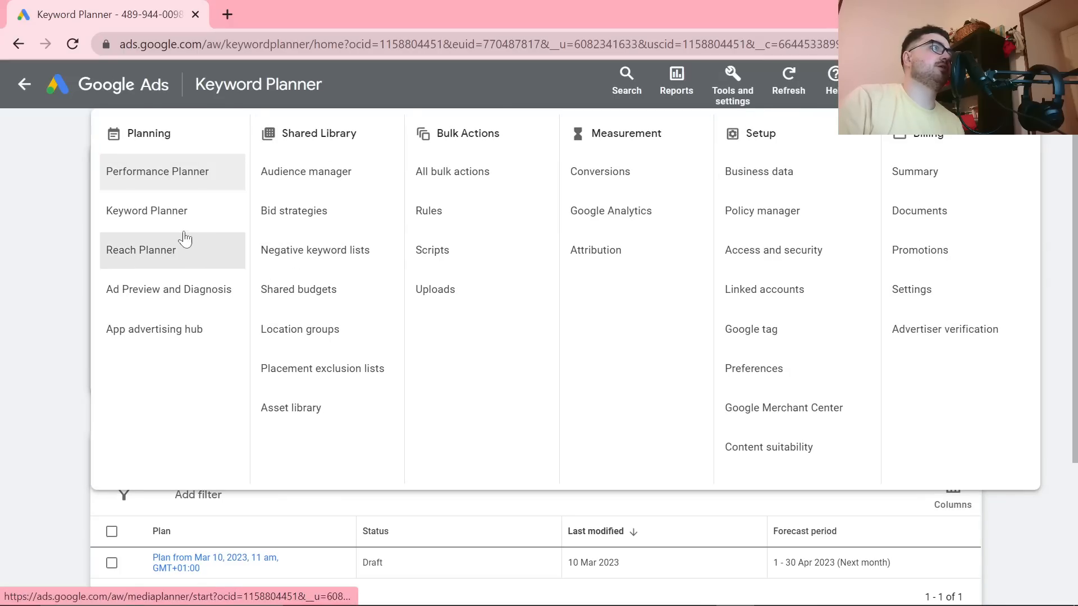
pyautogui.click(140, 223)
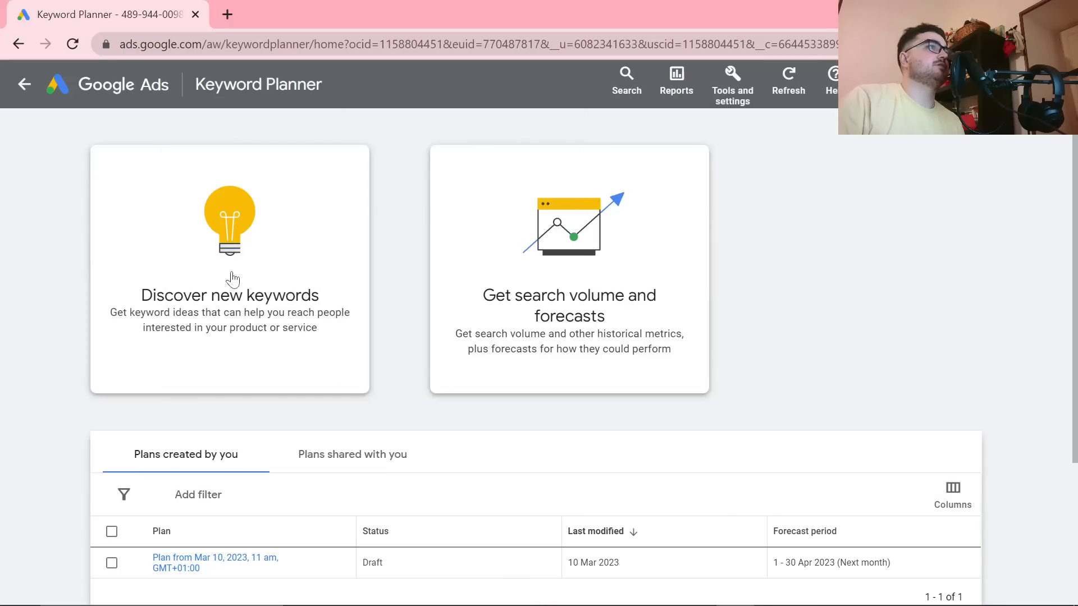
# Step: Start discovering new keywords with English as the language and add United States to the target locations
pyautogui.click(242, 281)
pyautogui.click(157, 312)
pyautogui.write('eng')
pyautogui.click(168, 404)
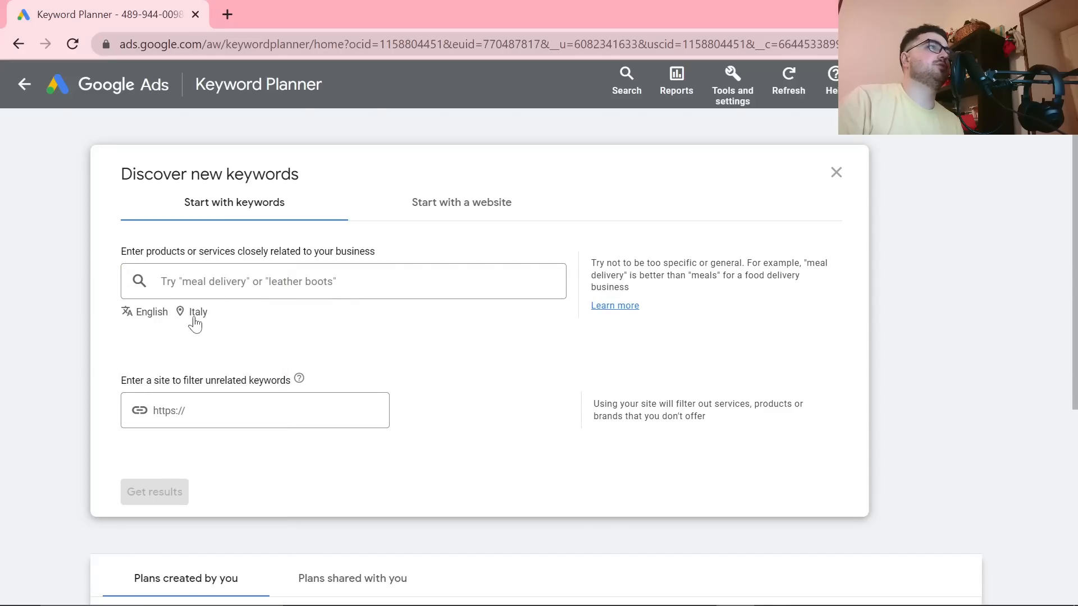
pyautogui.click(195, 320)
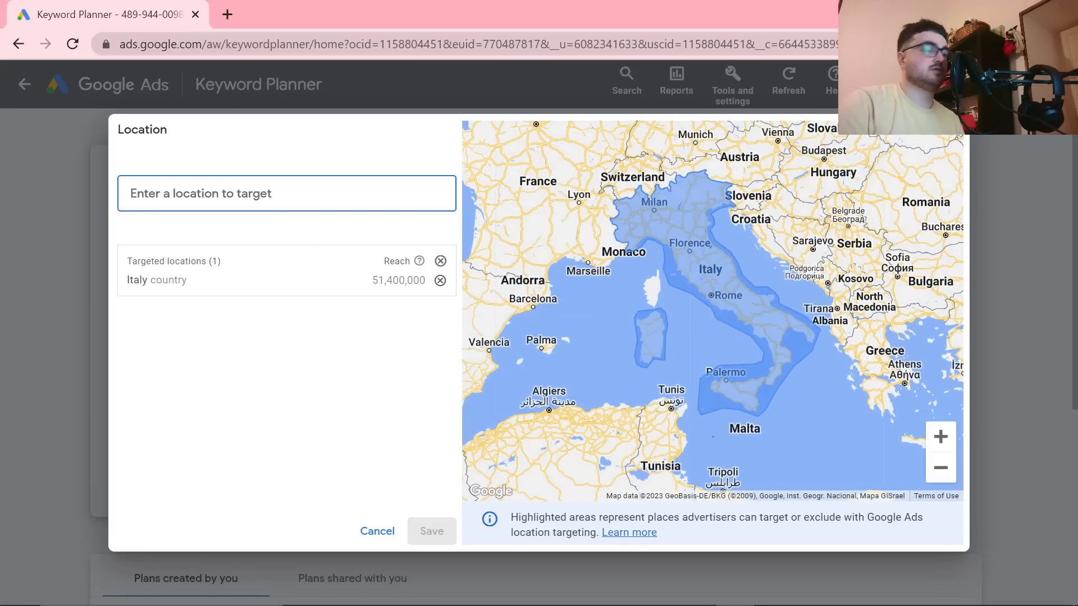
pyautogui.write('united states')
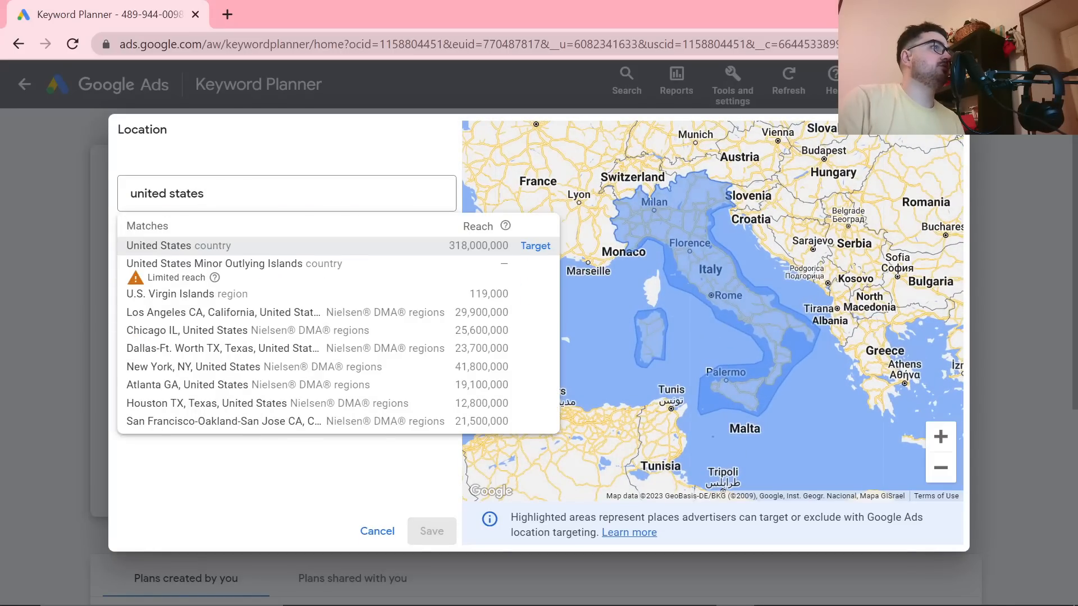
pyautogui.press('Return')
pyautogui.click(431, 531)
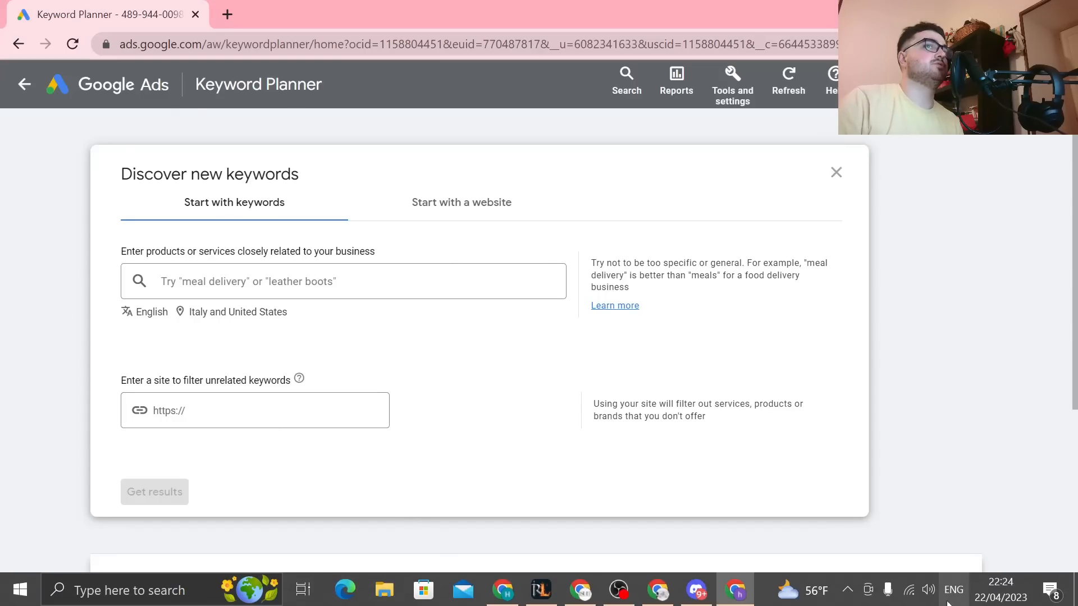
# Step: Enter "mens fashion" and "mens clothes" as the first seed keywords
pyautogui.click(248, 281)
pyautogui.write('me')
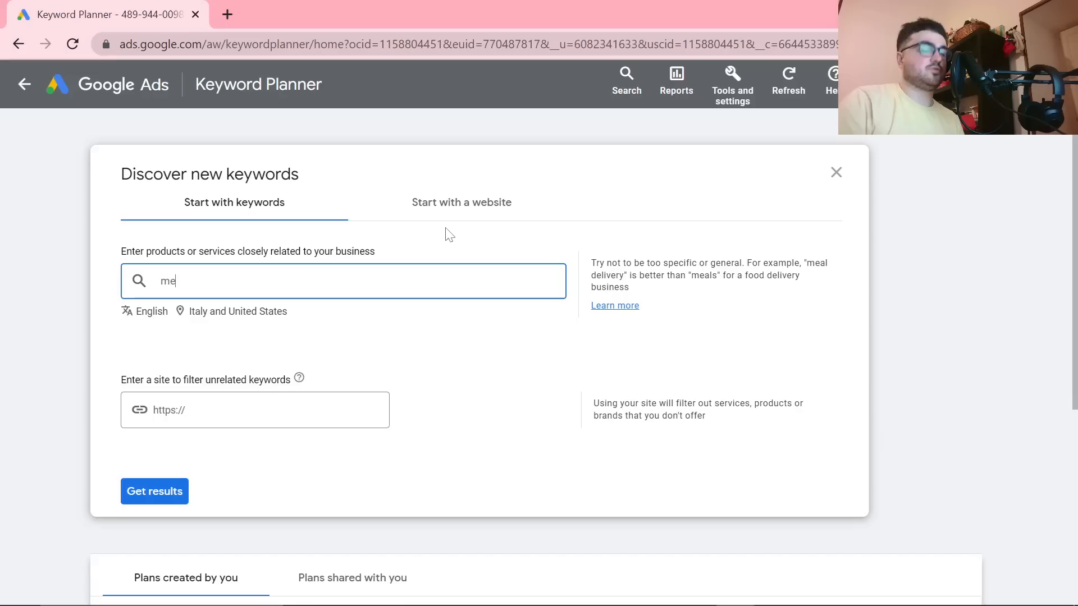
pyautogui.write('ns fashion')
pyautogui.press('Return')
pyautogui.write('summe')
pyautogui.press('BackSpace')
pyautogui.press('BackSpace')
pyautogui.write('mens clothes')
pyautogui.press('Return')
# Step: Add the seed keywords "italian men clothes", "male fashion" and "fashion for men", and get the keyword results
pyautogui.write('italian men cl')
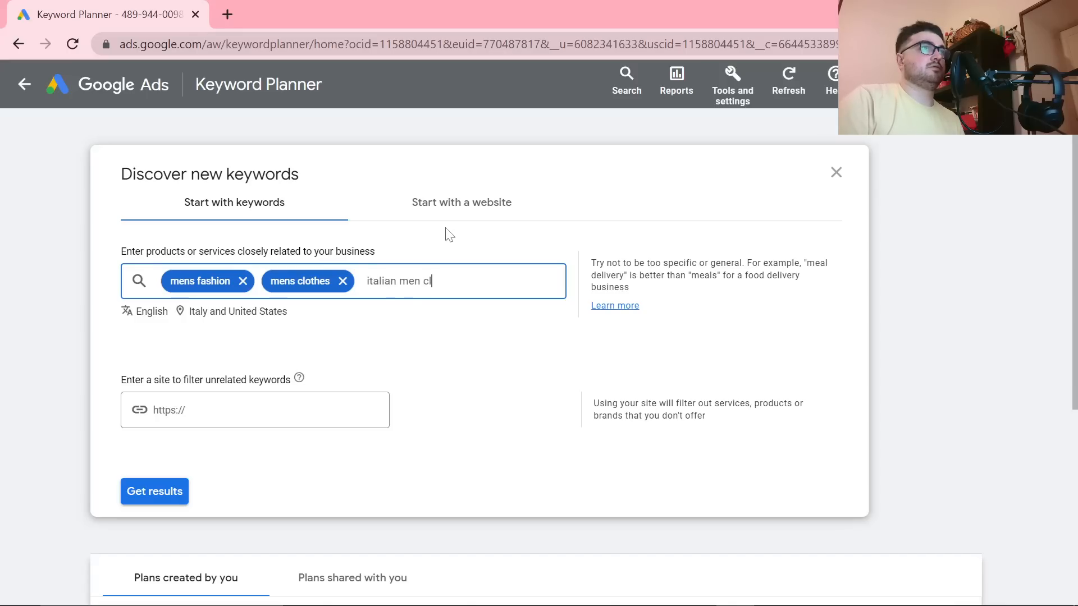
pyautogui.write('othes')
pyautogui.press('Return')
pyautogui.write('m')
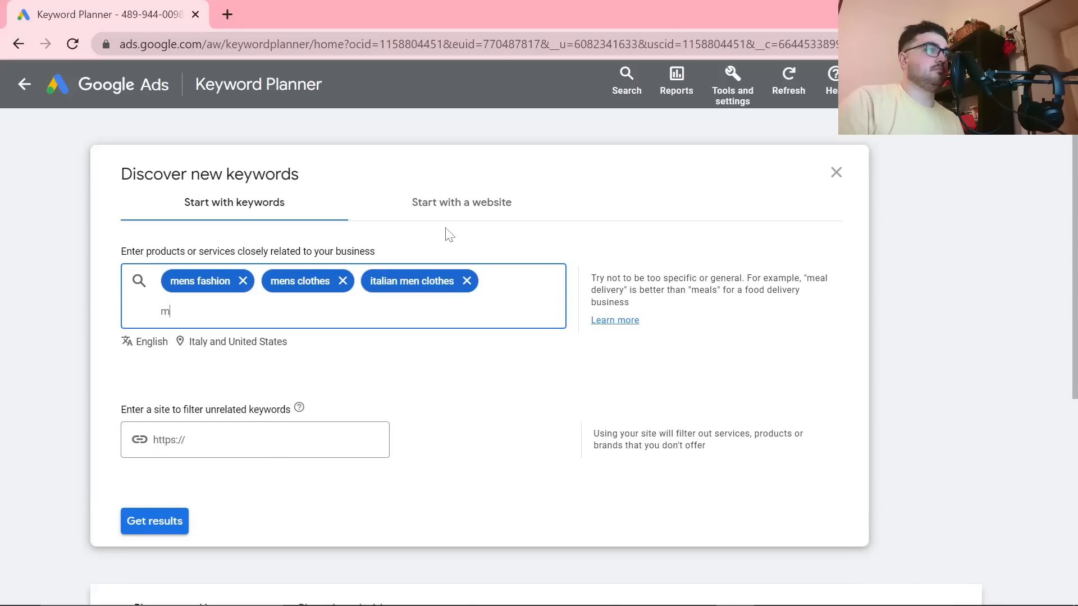
pyautogui.write('ale fashio')
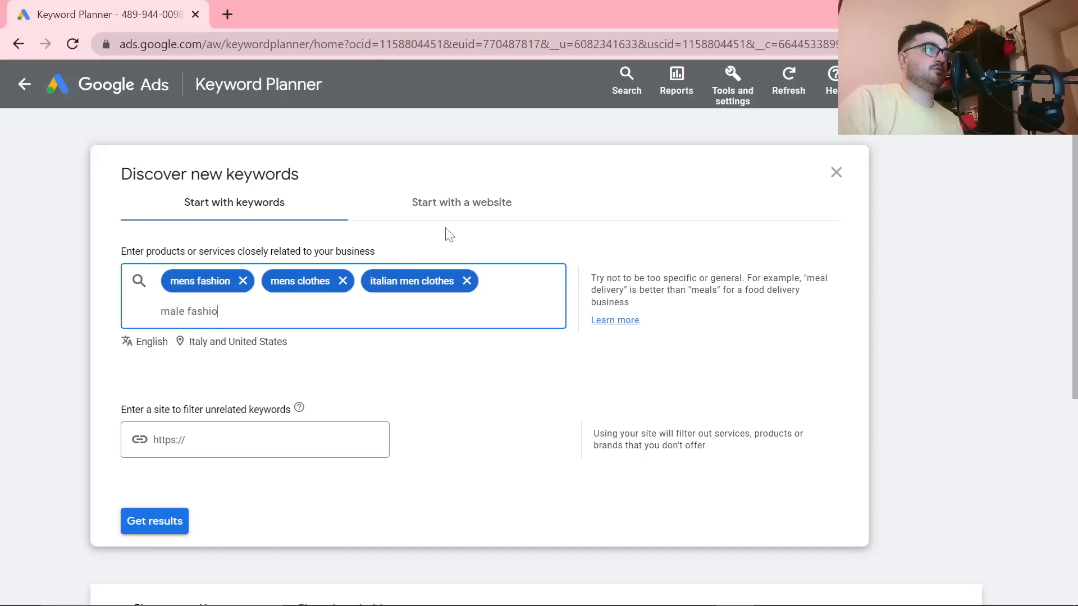
pyautogui.write('n')
pyautogui.press('Return')
pyautogui.write('fashion for men')
pyautogui.press('Return')
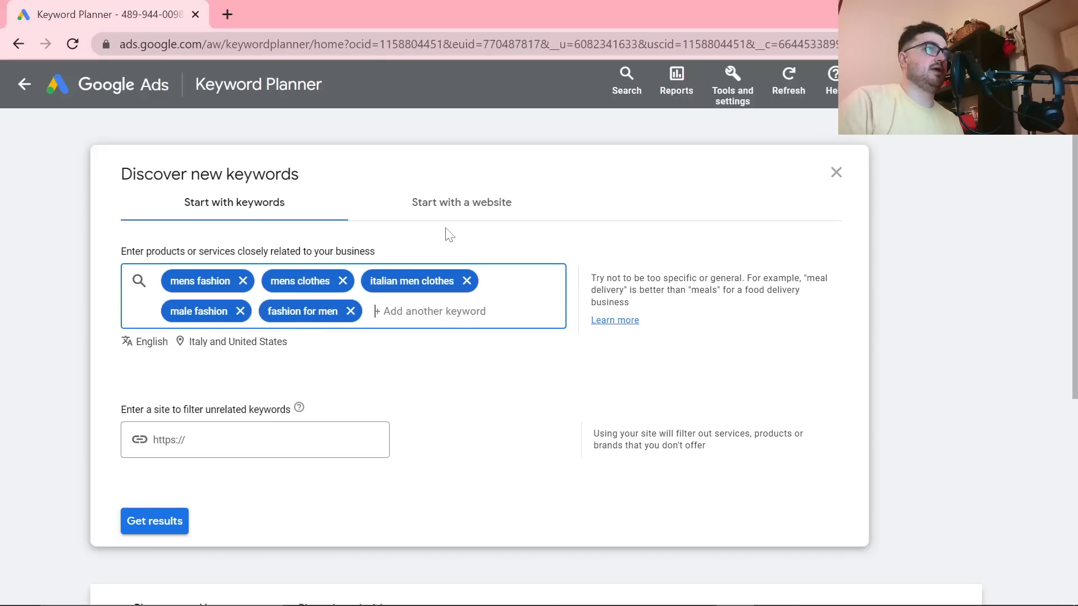
pyautogui.click(171, 521)
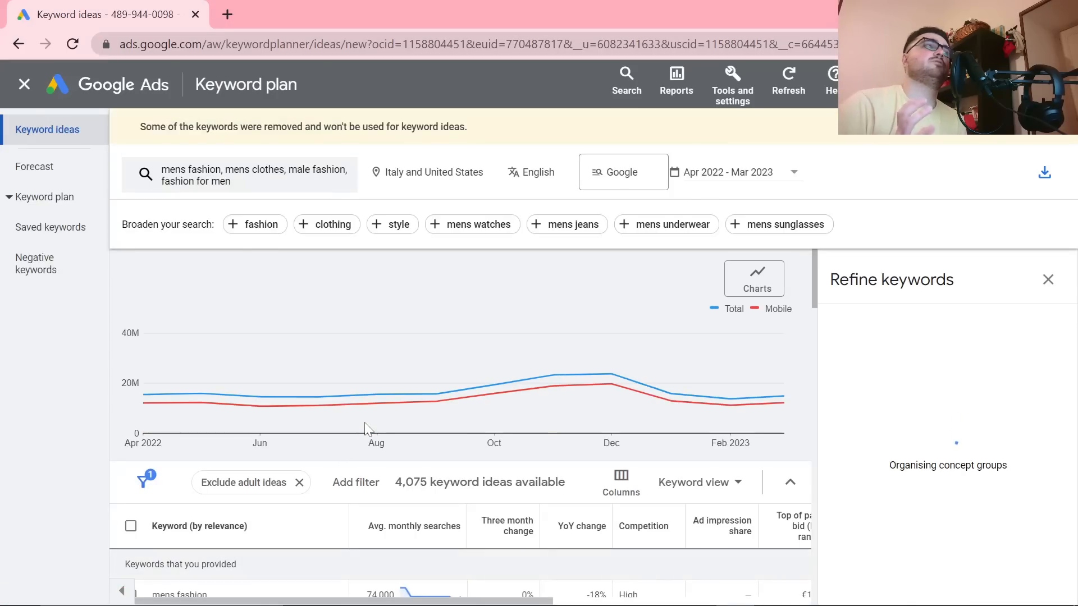
# Step: Examine the keyword ideas and their average monthly searches for possible article topics
pyautogui.scroll(-6, 312, 393)
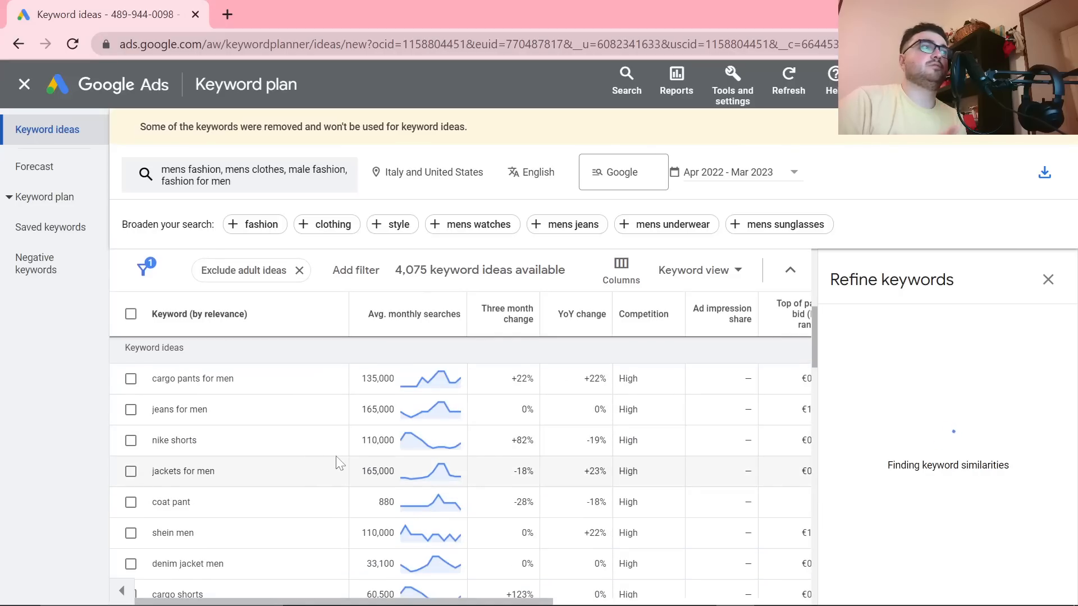
pyautogui.scroll(2, 368, 536)
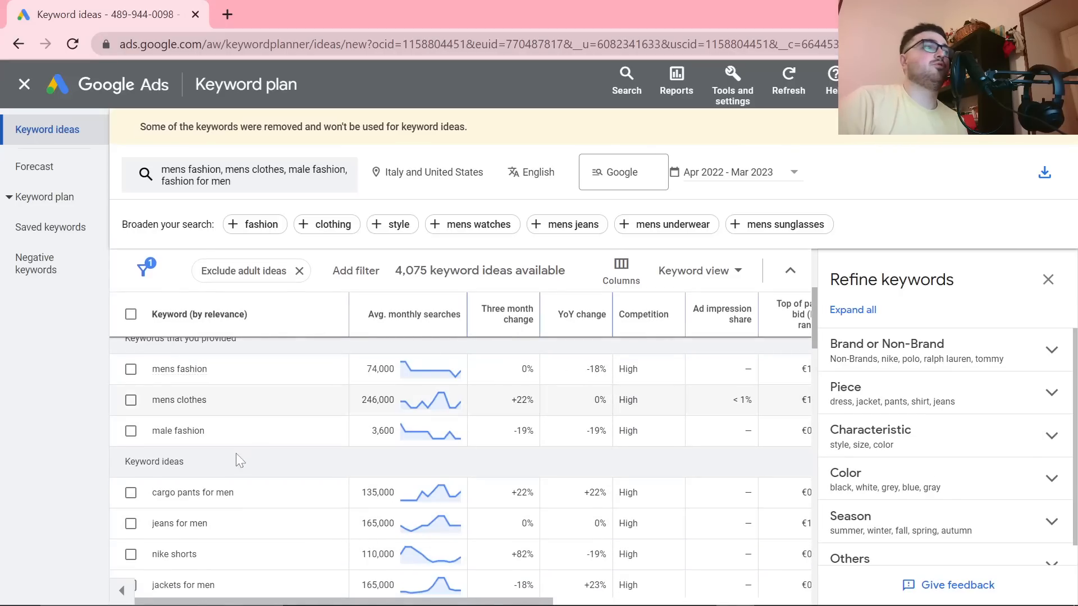
pyautogui.moveTo(245, 496); pyautogui.dragTo(134, 497)
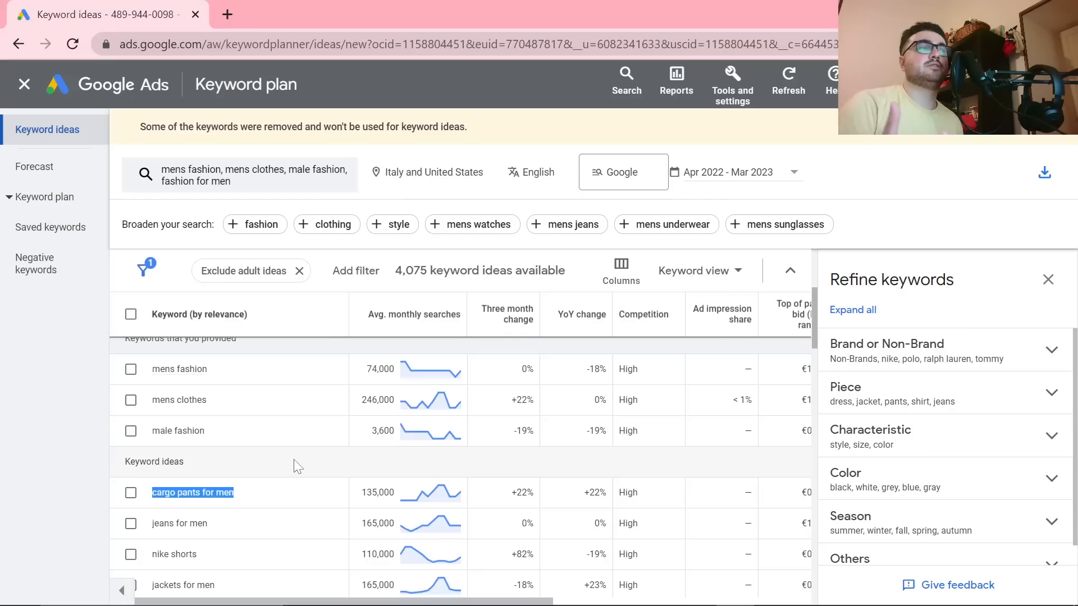
pyautogui.scroll(-2, 240, 492)
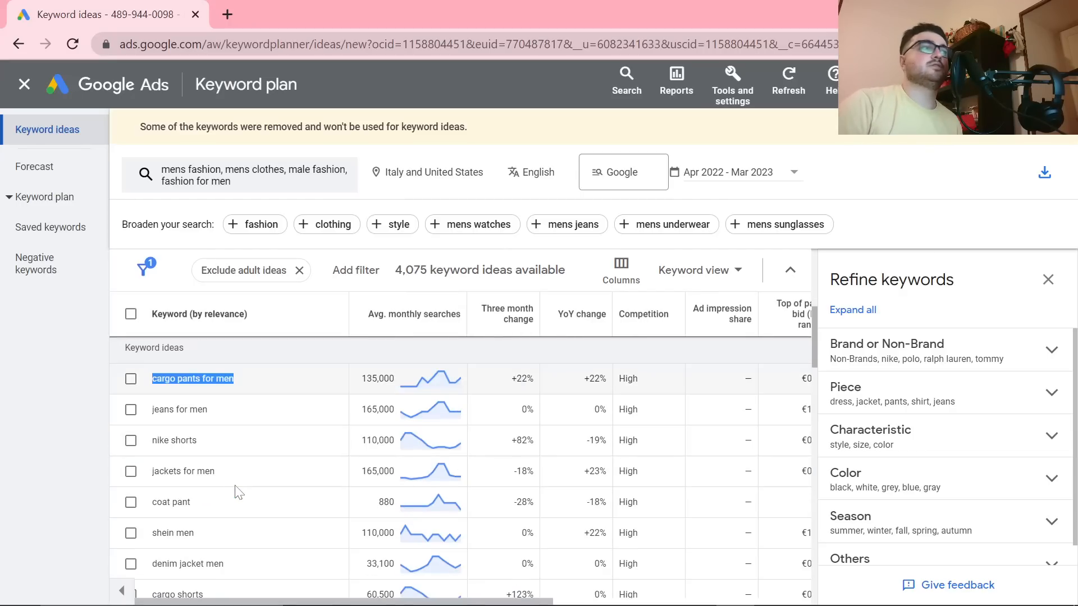
pyautogui.scroll(-2, 208, 477)
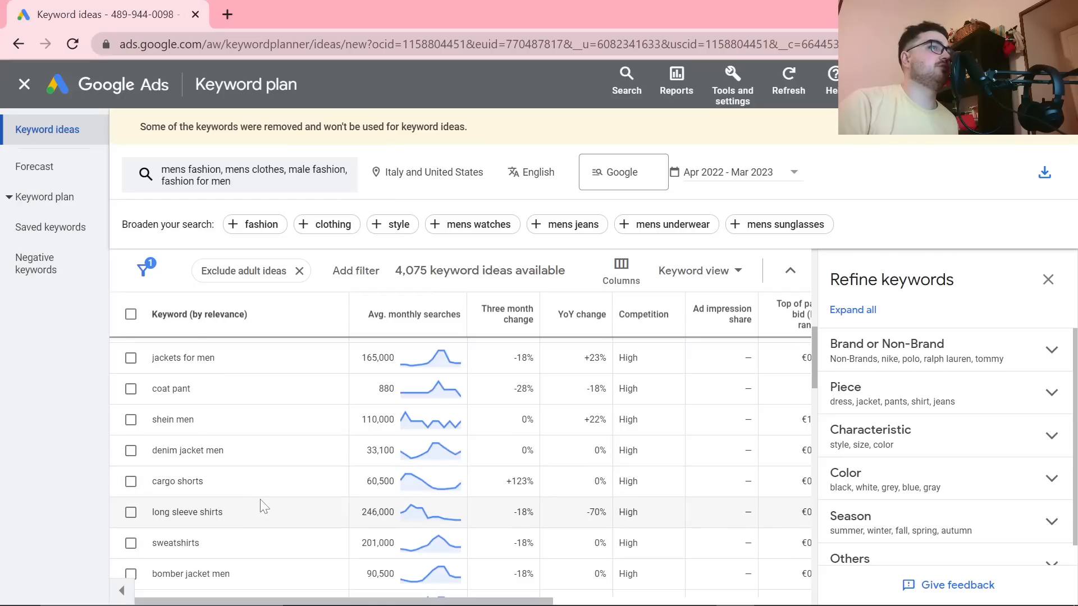
# Step: Add the seed keywords "attire for men" and "dress code for men" to the keyword search and get the updated ideas
pyautogui.scroll(-2, 365, 423)
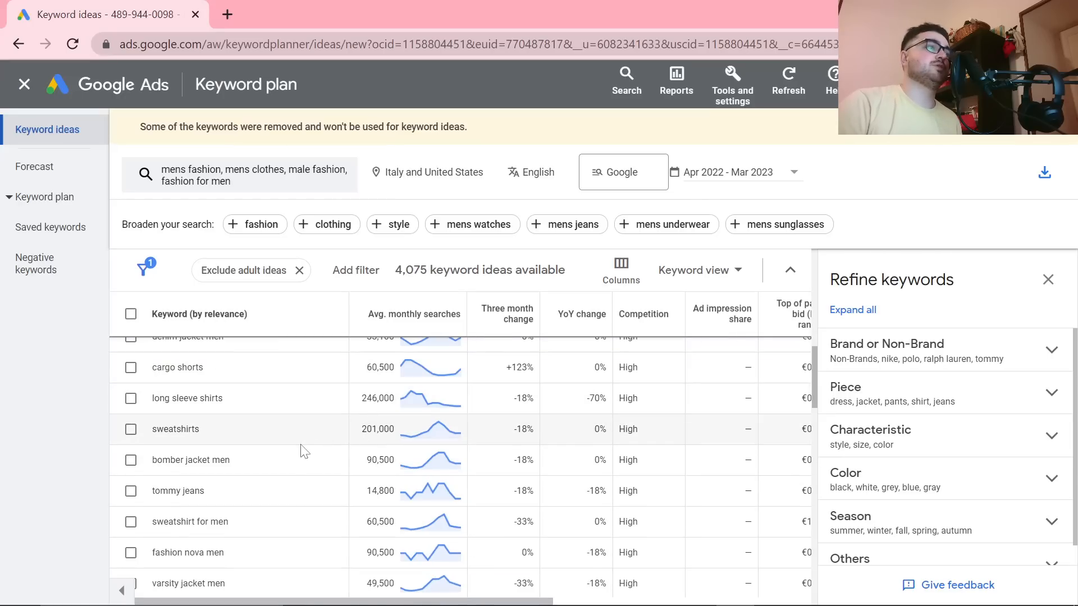
pyautogui.scroll(10, 299, 446)
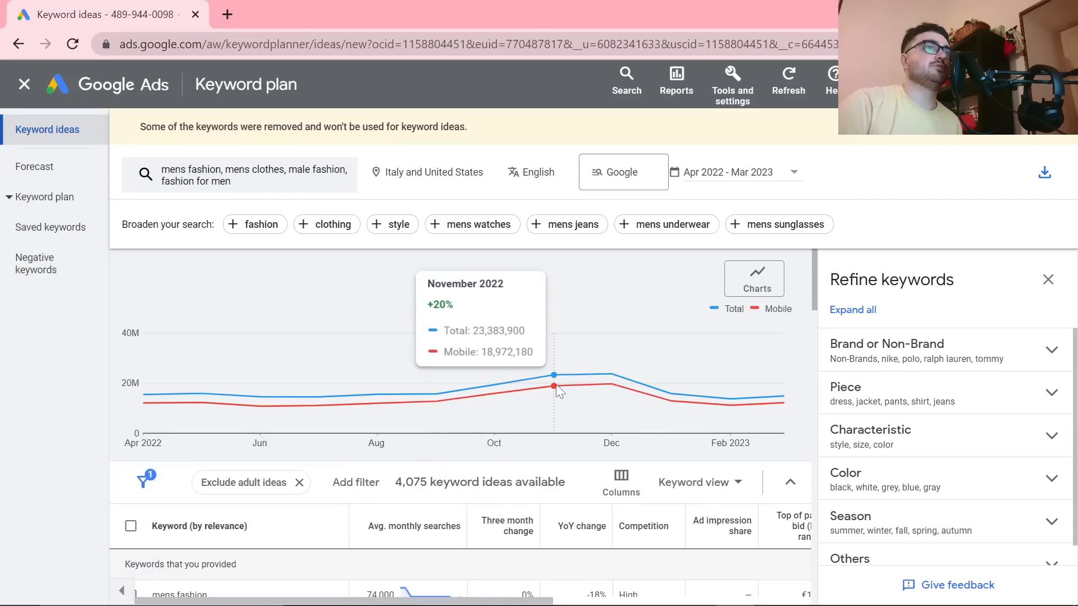
pyautogui.scroll(-3, 529, 467)
pyautogui.scroll(3, 516, 320)
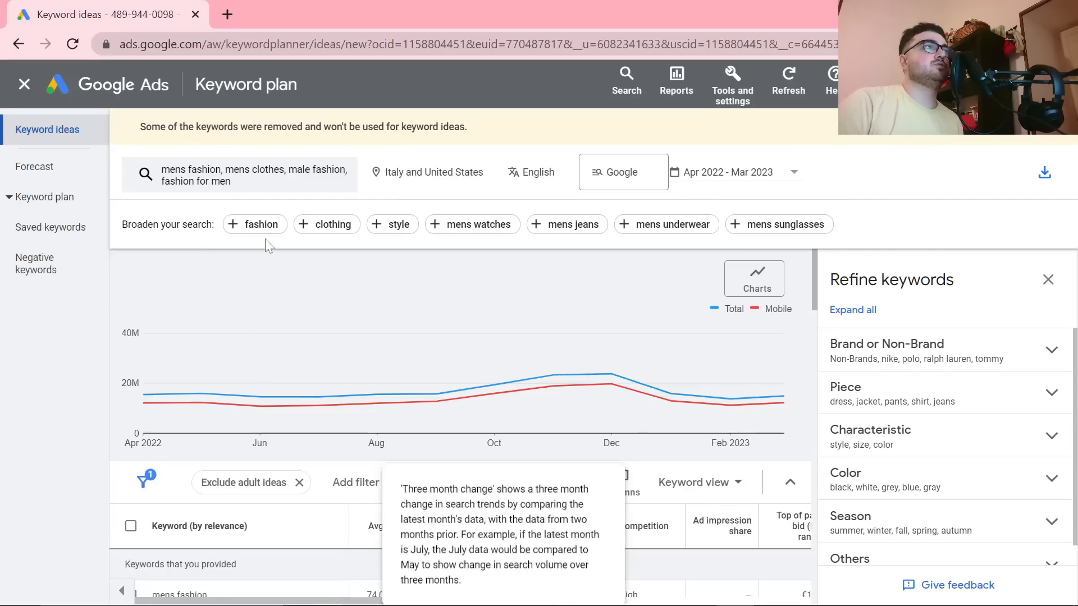
pyautogui.click(262, 183)
pyautogui.write('attire for men')
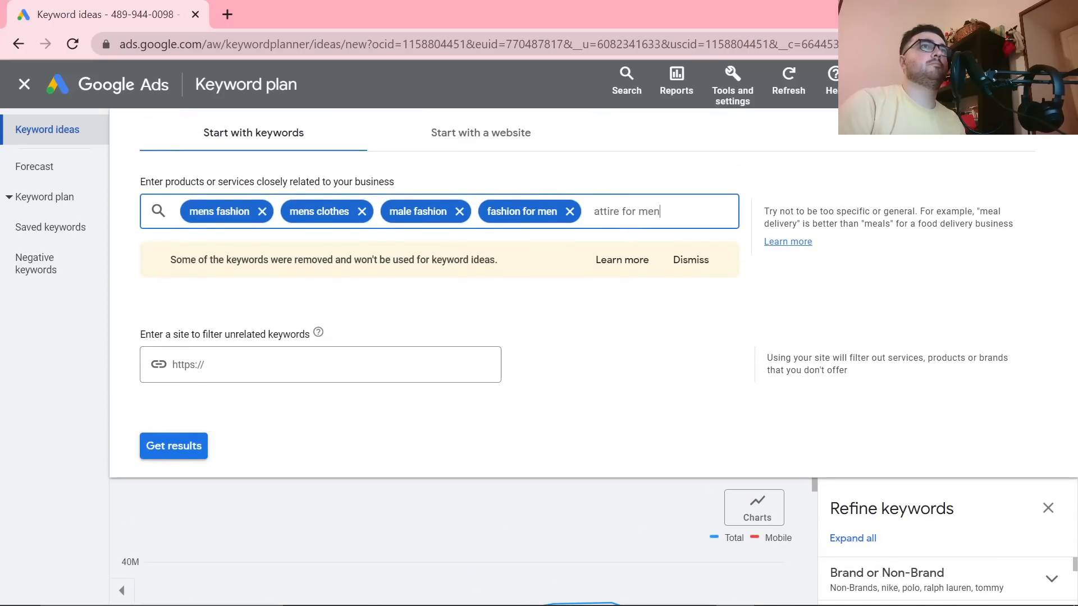
pyautogui.press('Return')
pyautogui.write('dress code for men')
pyautogui.press('Return')
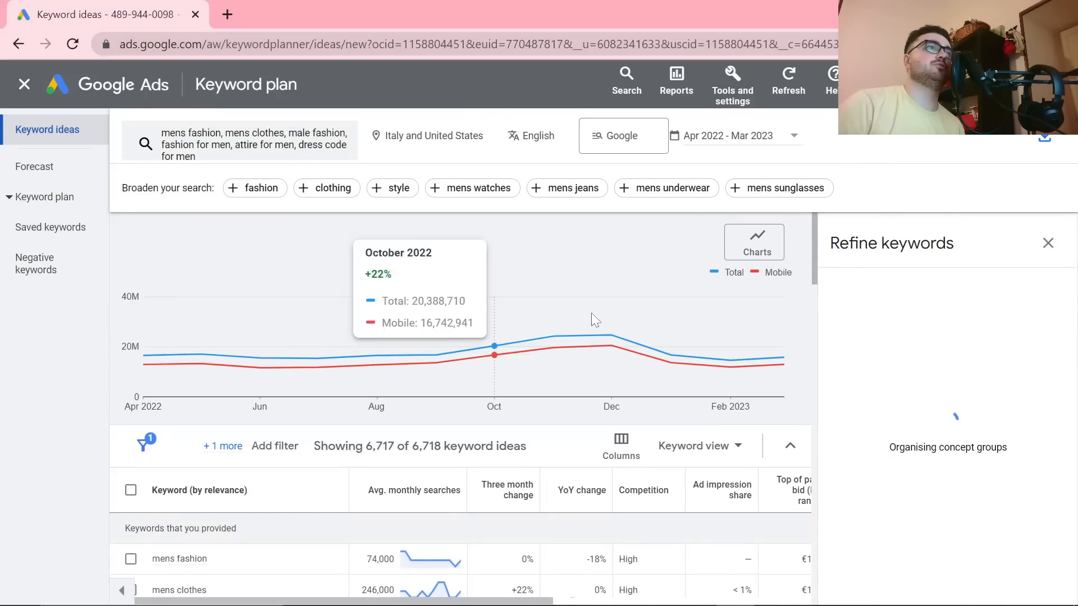
# Step: Sort the keyword ideas by three month change, highest first, and look through the first two pages of results
pyautogui.scroll(-4, 591, 312)
pyautogui.scroll(4, 586, 452)
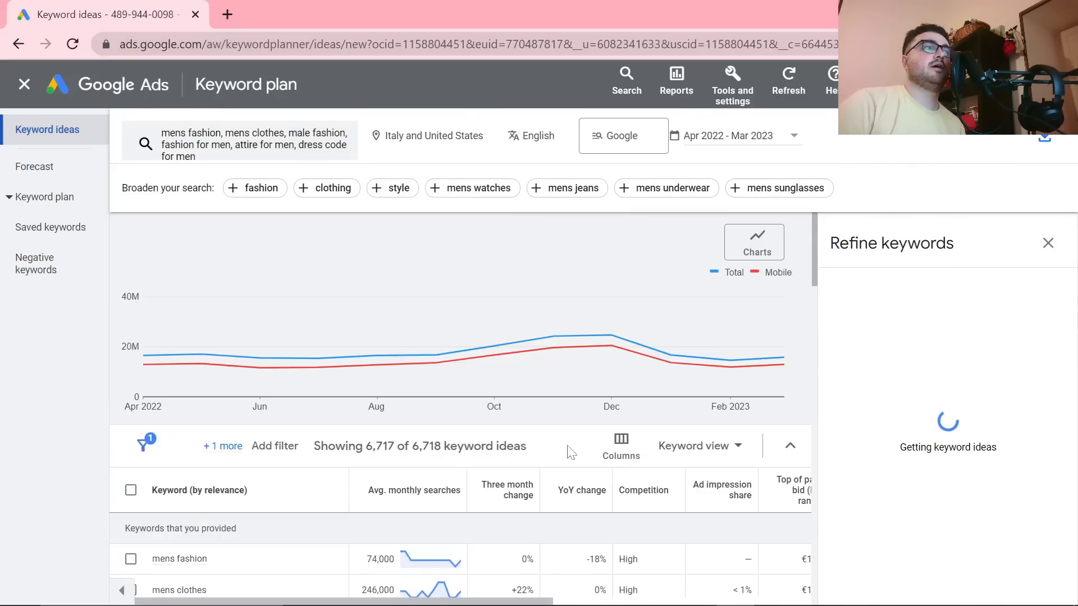
pyautogui.click(513, 415)
pyautogui.scroll(-4, 512, 336)
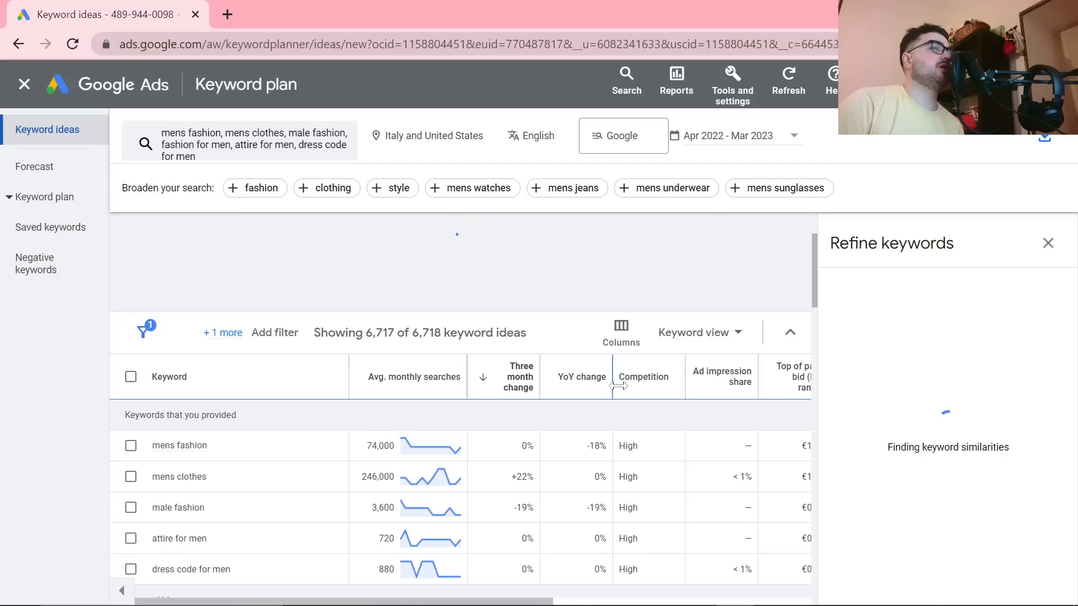
pyautogui.scroll(-4, 667, 368)
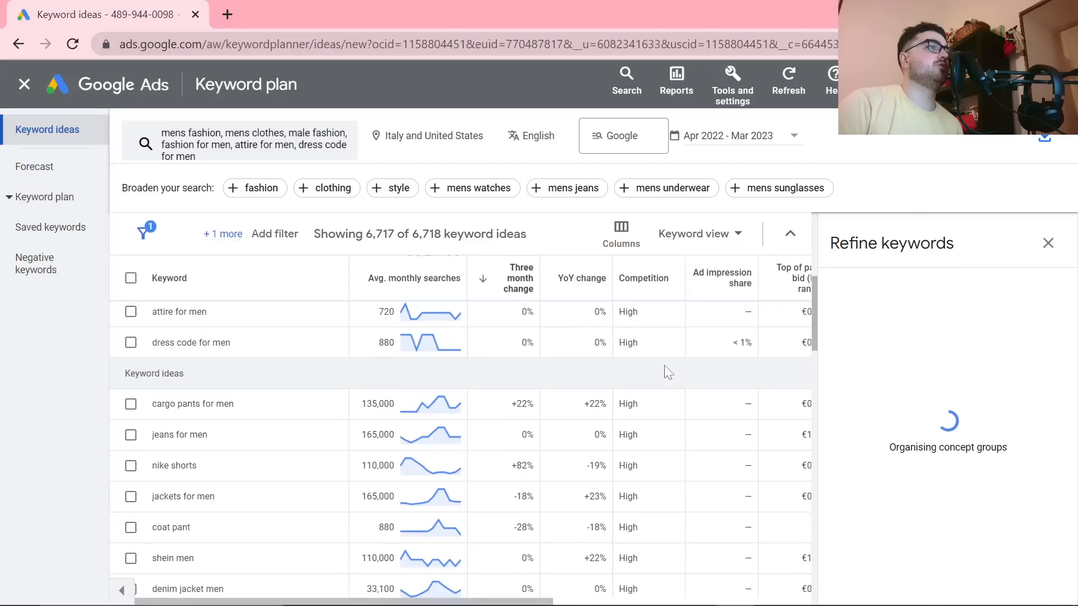
pyautogui.scroll(-10, 667, 375)
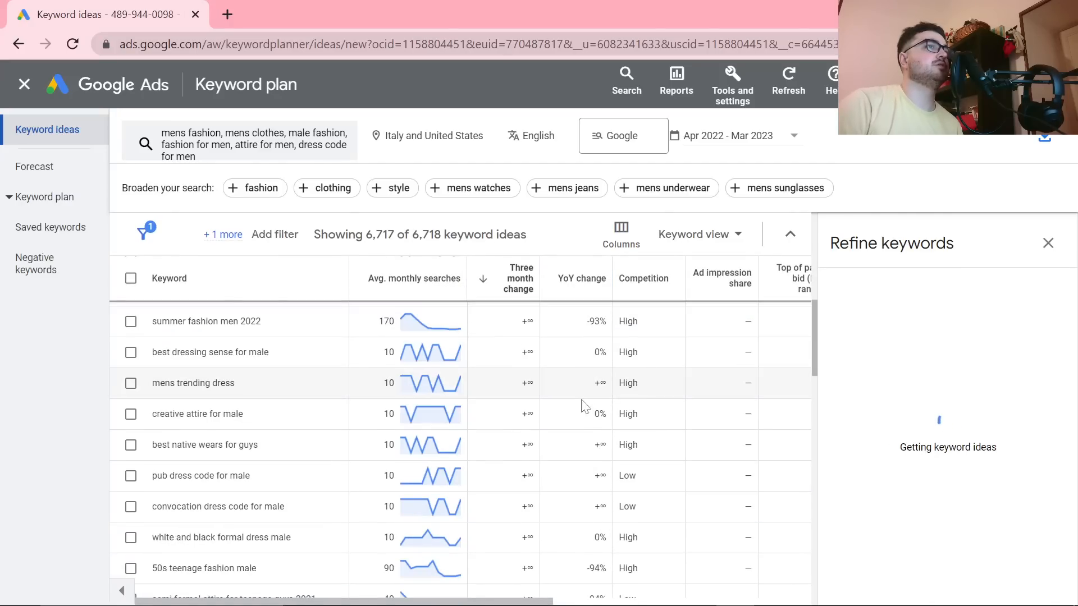
pyautogui.scroll(-5, 496, 425)
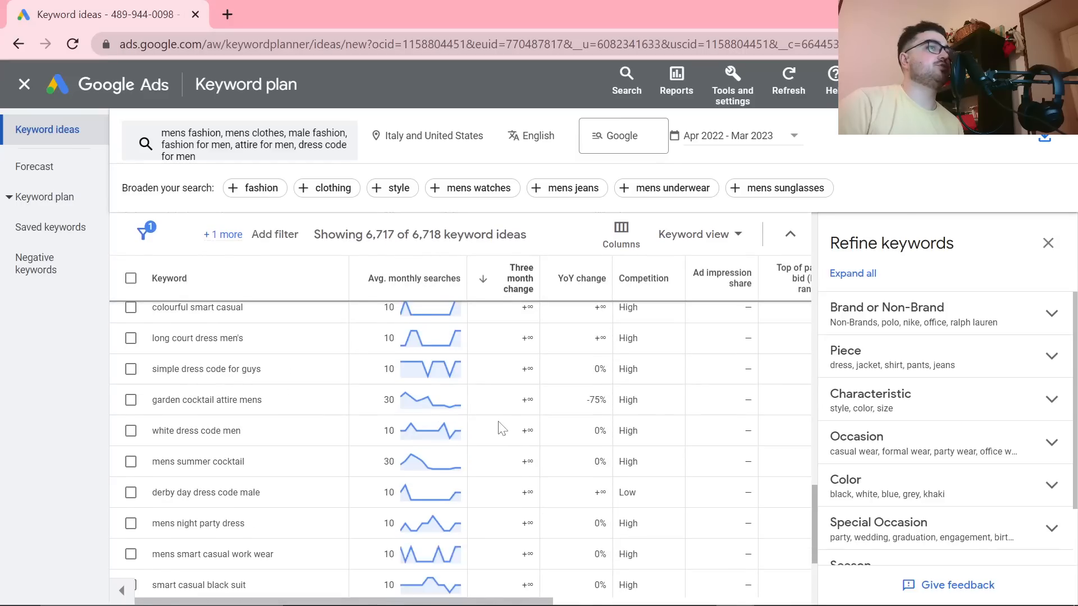
pyautogui.click(756, 542)
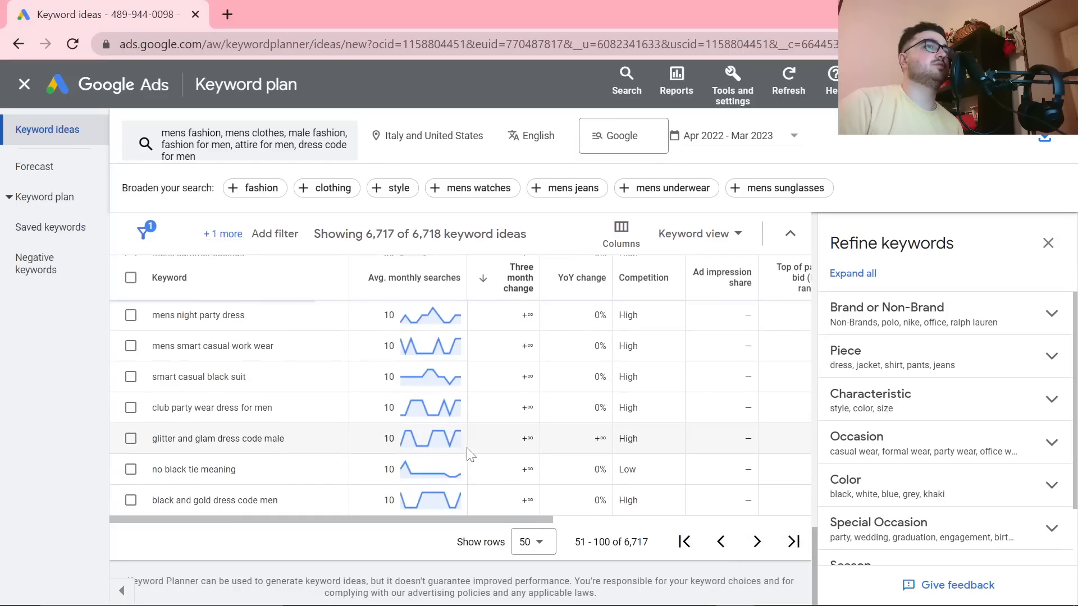
pyautogui.scroll(17, 462, 448)
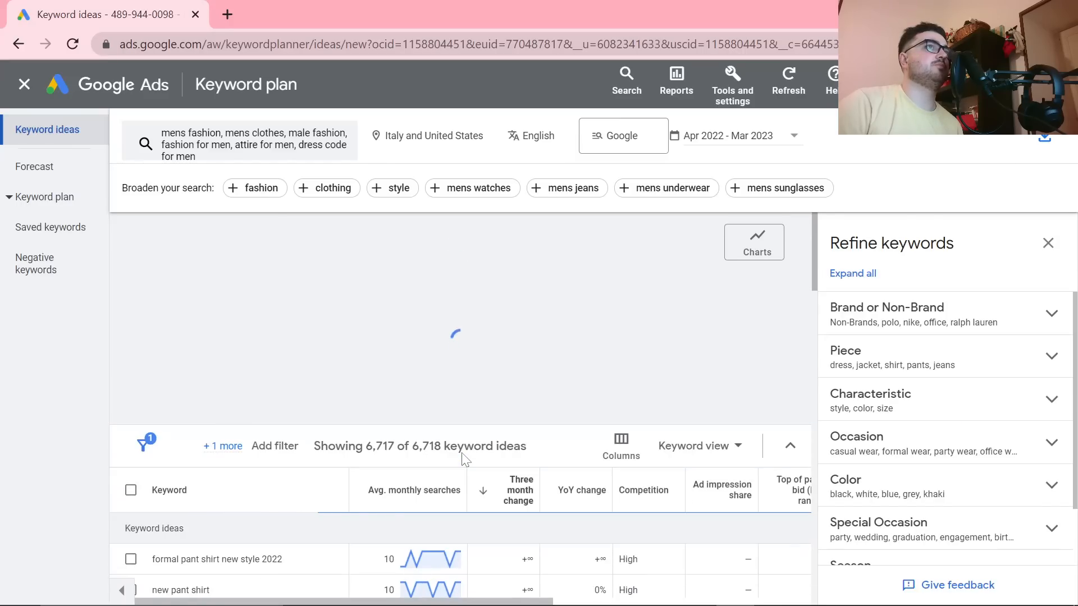
pyautogui.scroll(-8, 461, 454)
pyautogui.scroll(-5, 484, 461)
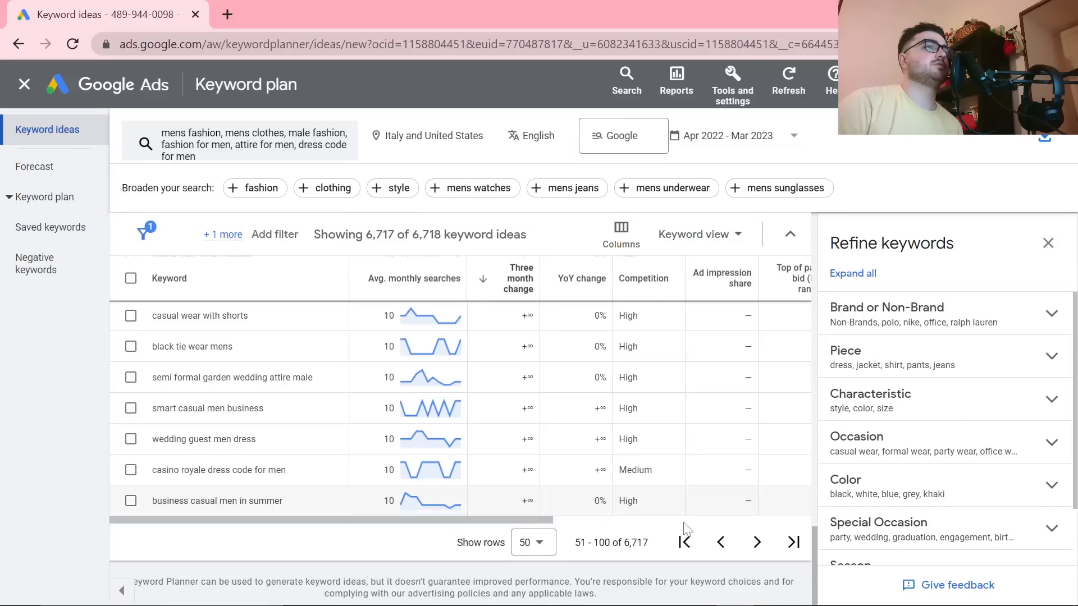
# Step: Show 500 keyword ideas per page and look through the list for fast-rising topics such as "mens easter outfit"
pyautogui.click(565, 545)
pyautogui.click(547, 526)
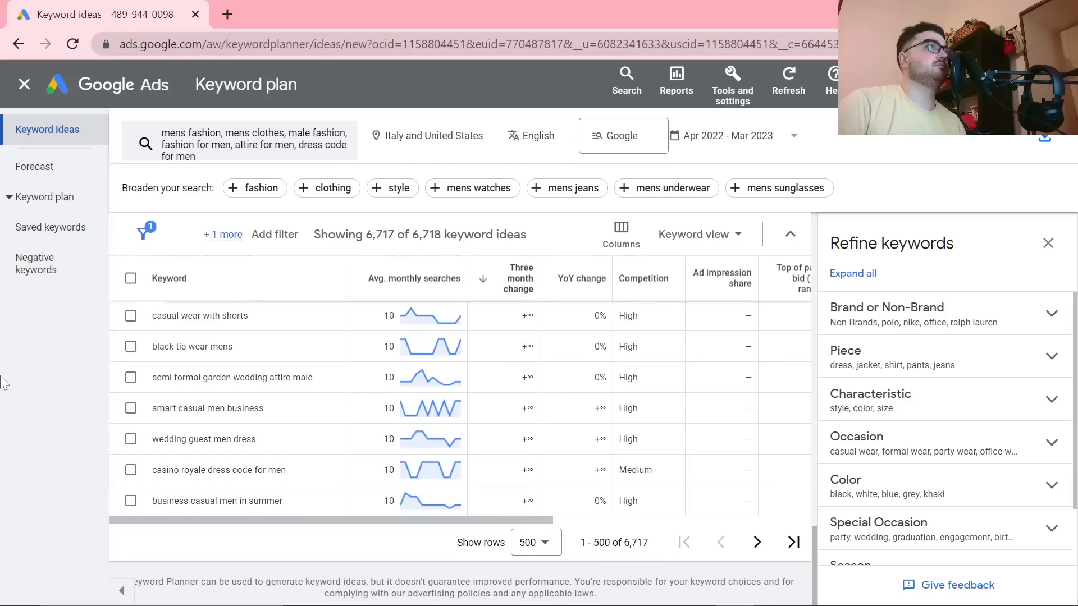
pyautogui.scroll(-2, 556, 488)
pyautogui.scroll(-4, 555, 488)
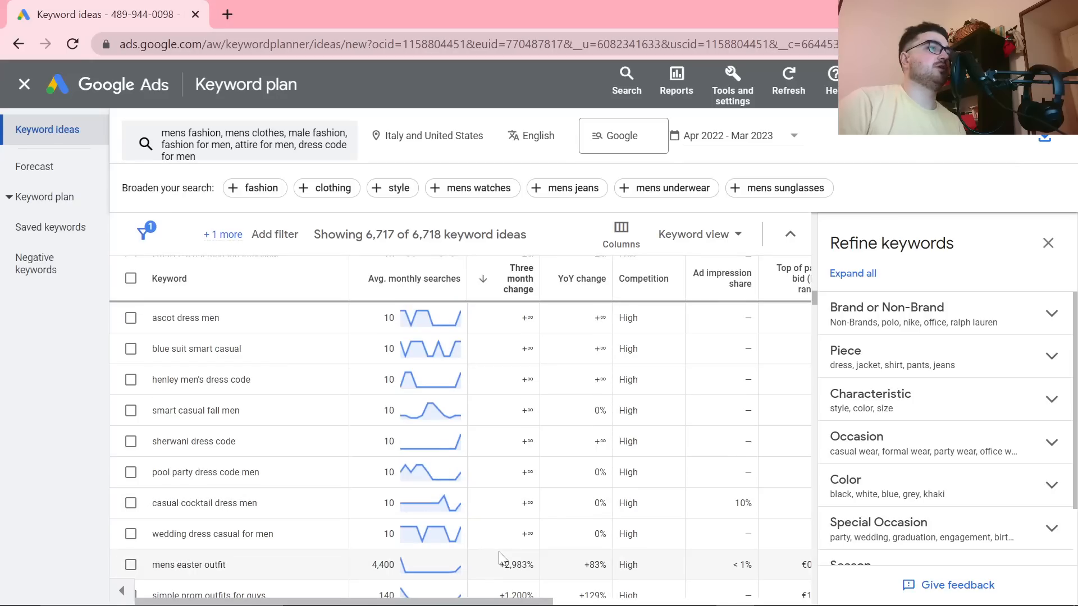
pyautogui.scroll(-2, 432, 489)
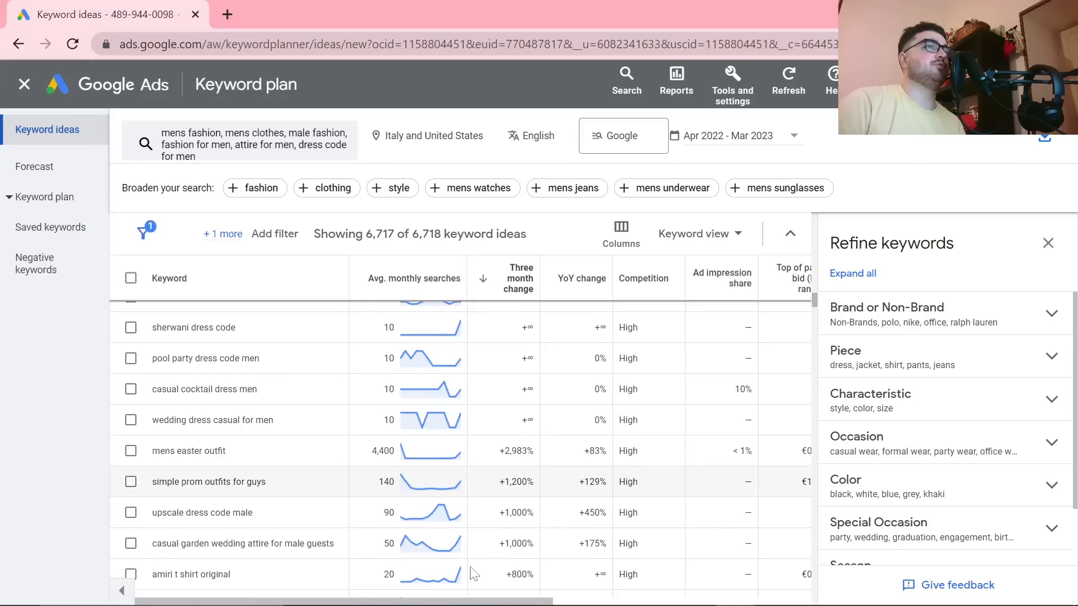
pyautogui.moveTo(418, 461)
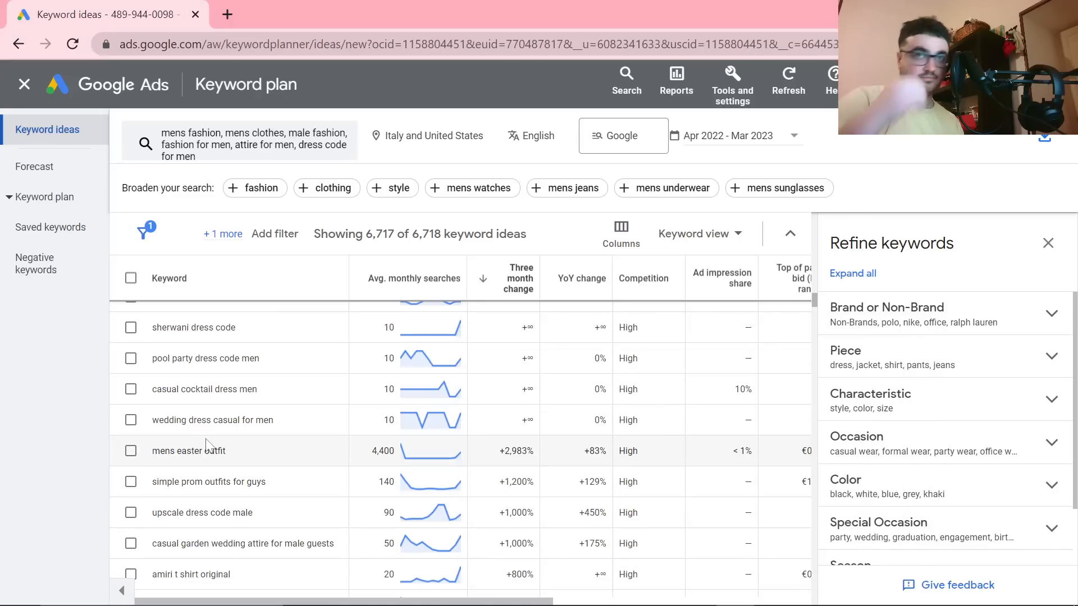
# Step: Switch to Google Search Console and remove the "+collection" page filter from the 2men.it performance report
pyautogui.hotkey('alt', 'Tab')
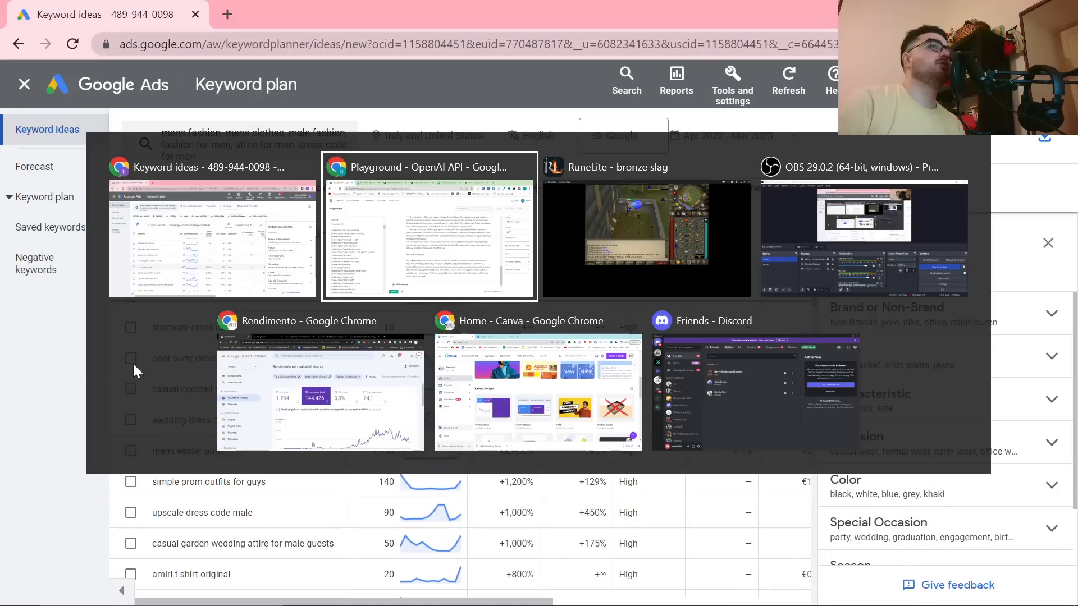
pyautogui.click(256, 236)
pyautogui.hotkey('alt', 'Tab')
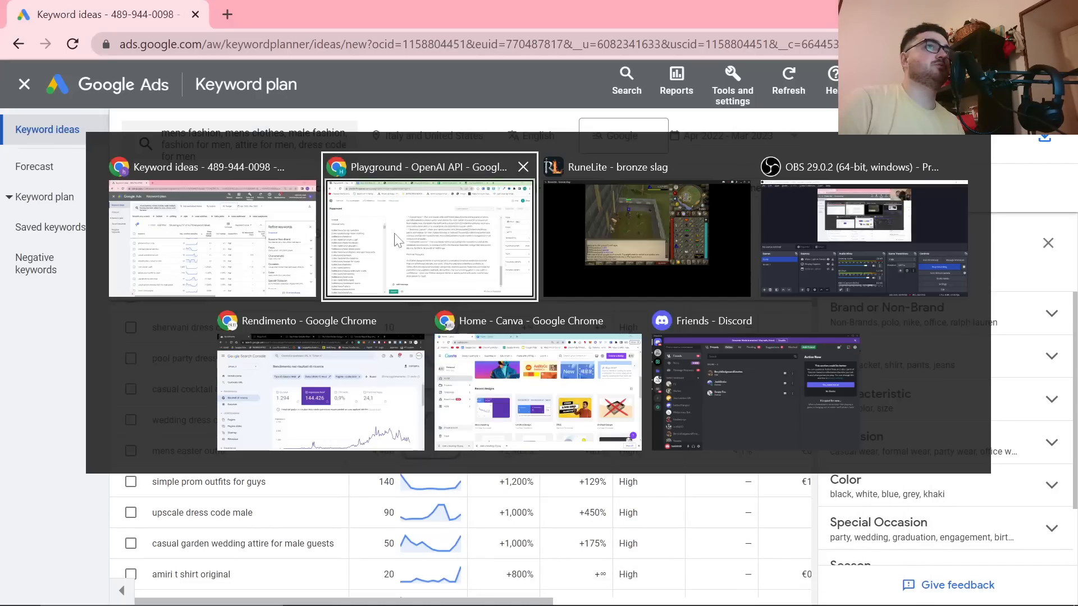
pyautogui.click(326, 362)
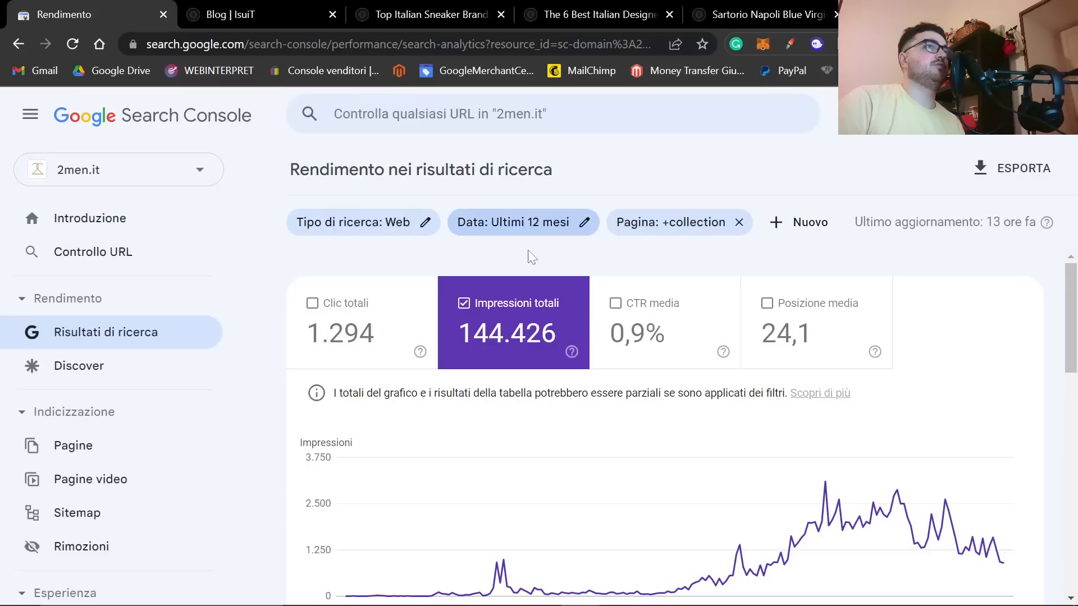
pyautogui.click(705, 223)
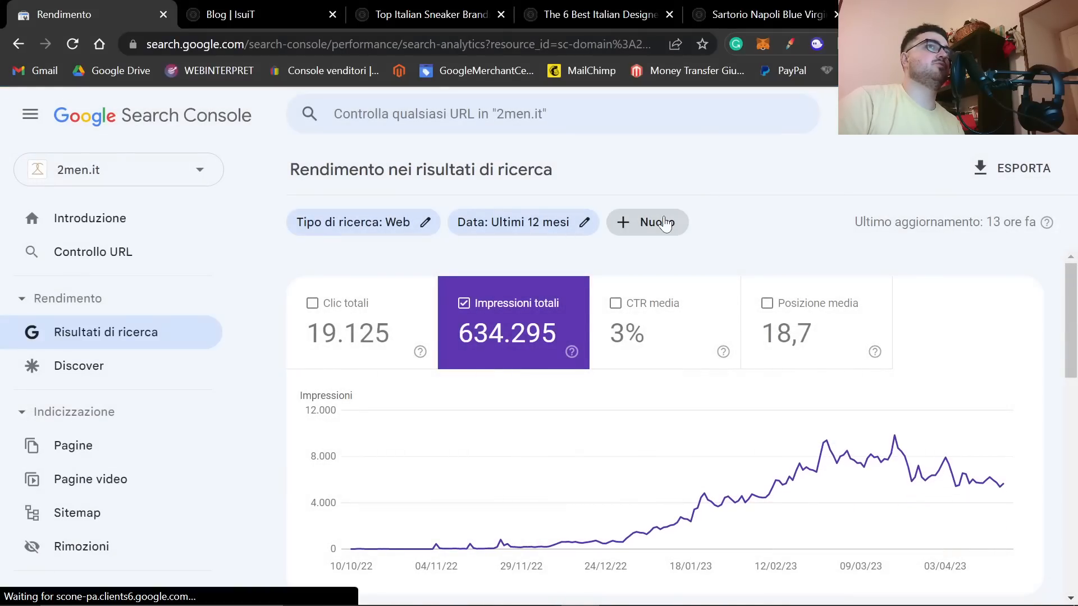
# Step: Filter the search performance report to pages containing "easter"
pyautogui.click(665, 222)
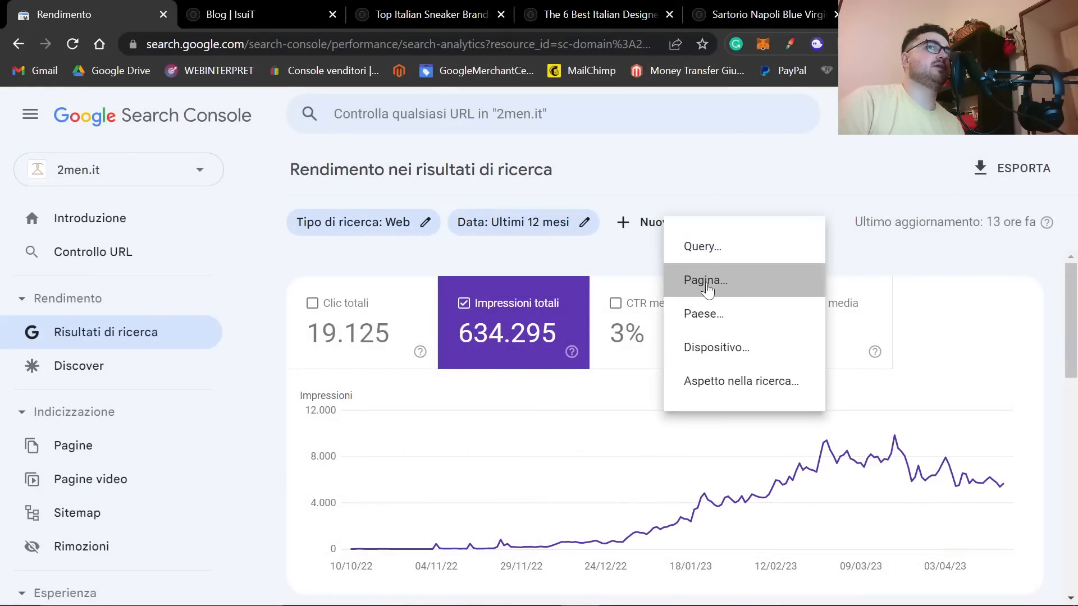
pyautogui.click(696, 279)
pyautogui.write('easter')
pyautogui.press('Return')
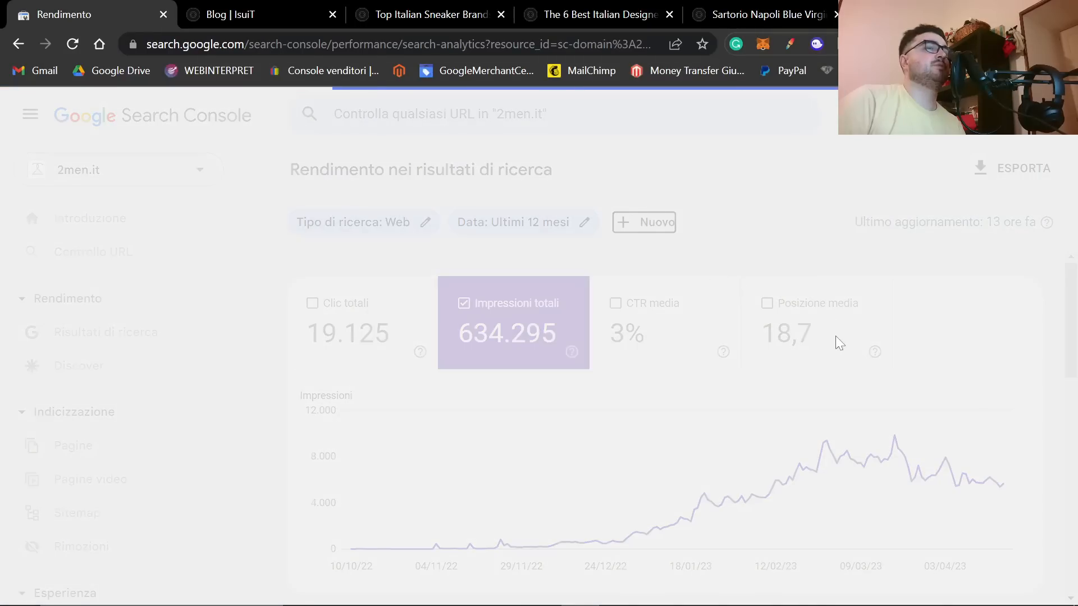
# Step: Examine the easter pages' impressions chart, and switch it to total clicks only to inspect the April peak
pyautogui.scroll(-1, 952, 365)
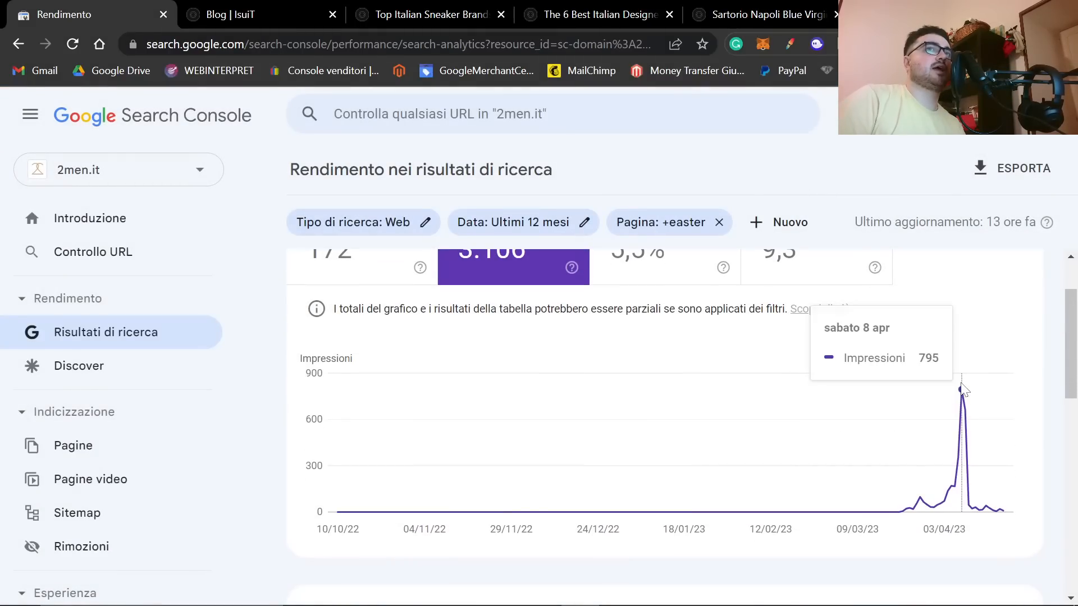
pyautogui.scroll(1, 362, 366)
pyautogui.click(361, 295)
pyautogui.click(514, 295)
pyautogui.moveTo(963, 444)
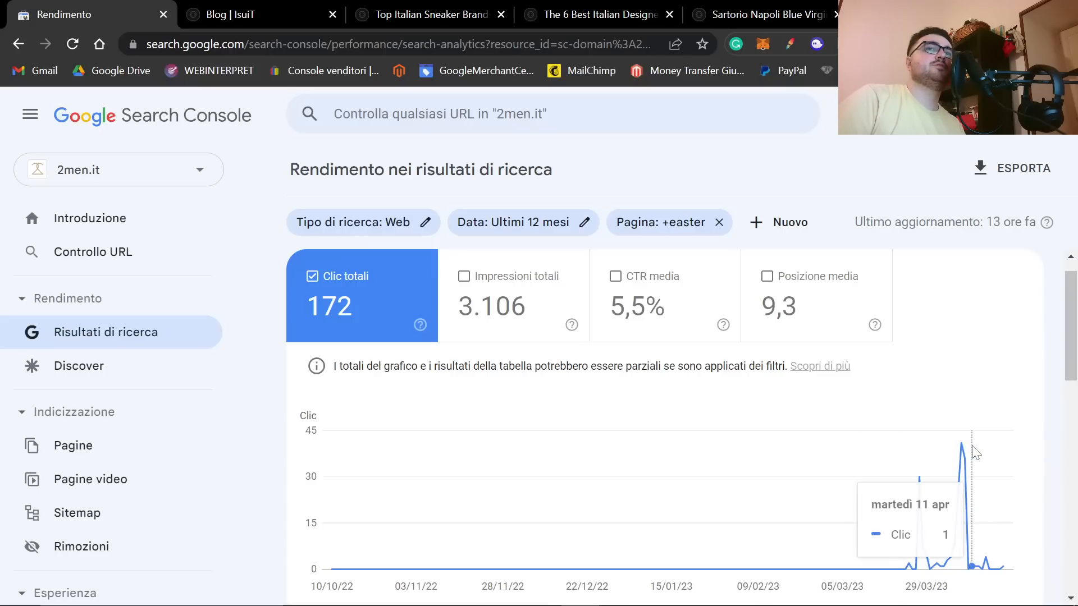
# Step: Switch back to the Google Ads keyword ideas and select the text of the keyword "men's spring business casual"
pyautogui.hotkey('alt', 'Tab')
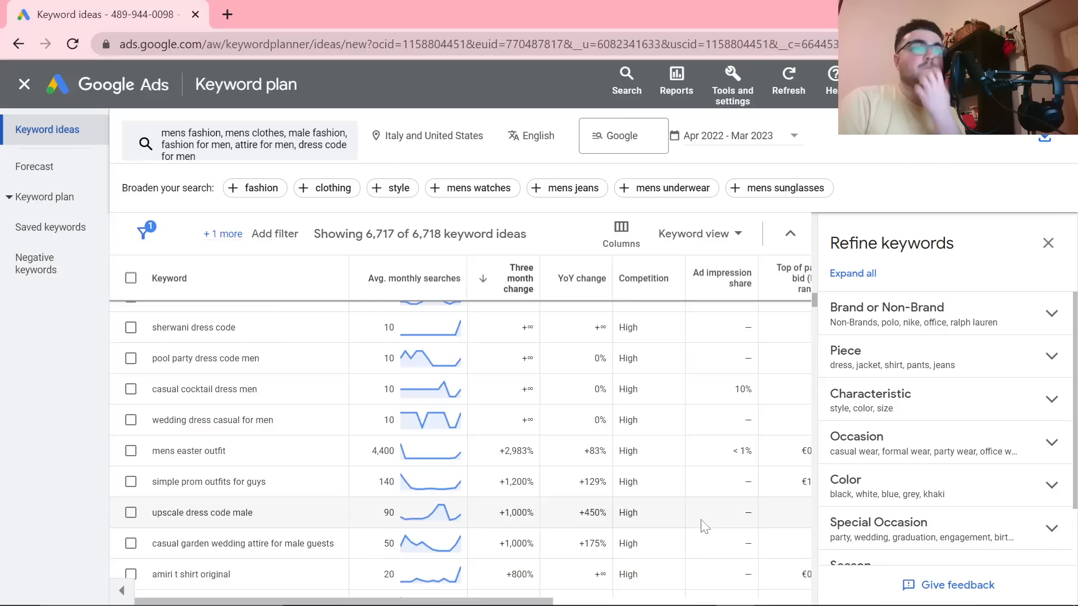
pyautogui.scroll(-4, 703, 526)
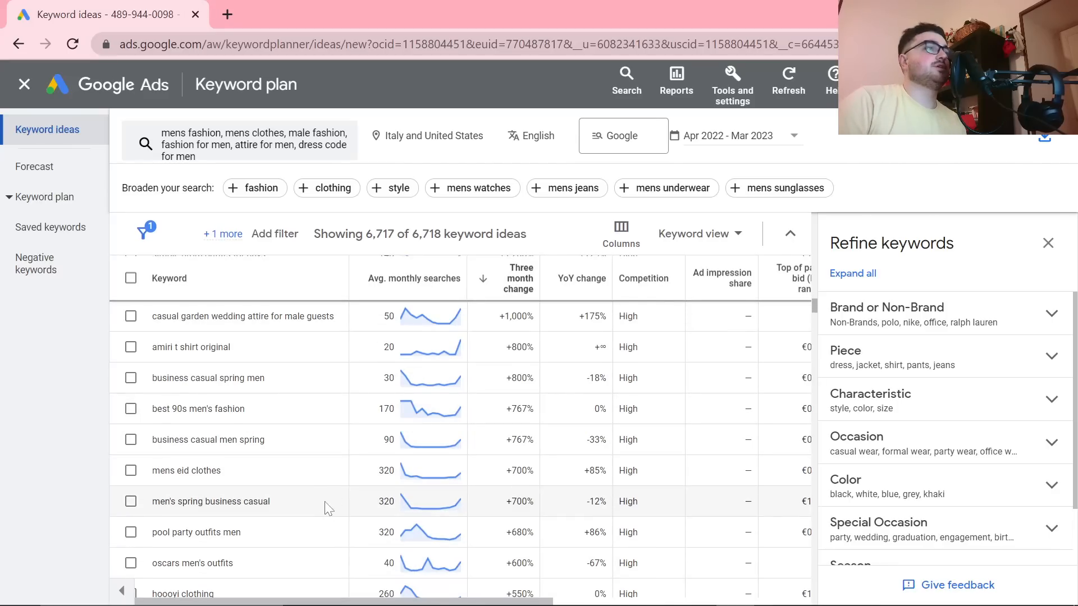
pyautogui.moveTo(295, 502); pyautogui.dragTo(143, 500)
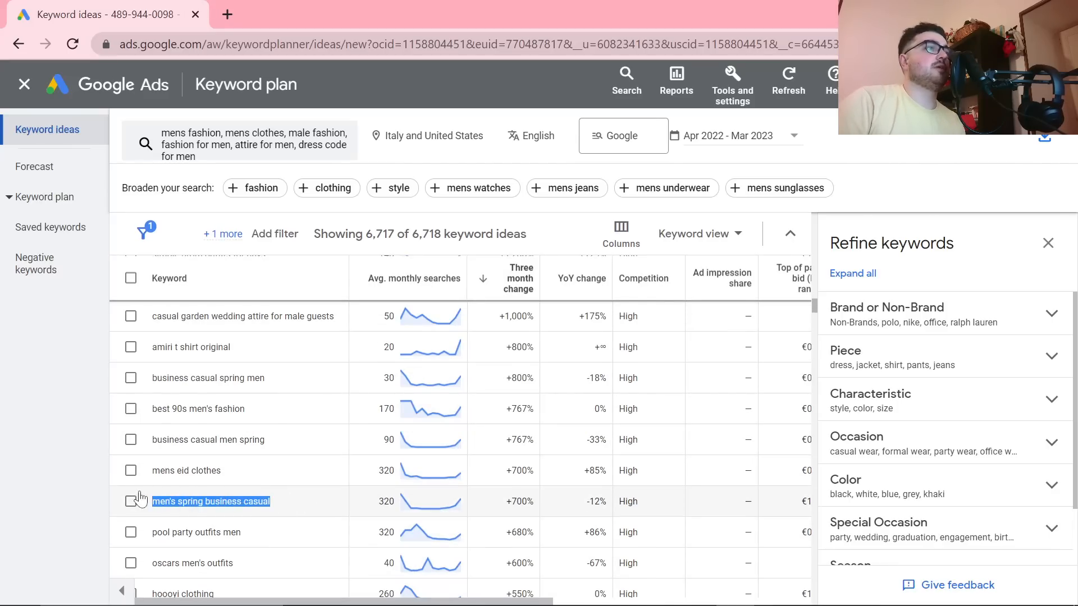
# Step: Switch to the OpenAI Playground and review the article prompt and generated blazer article, rechecking the selected keyword in Google Ads
pyautogui.hotkey('alt', 'Tab')
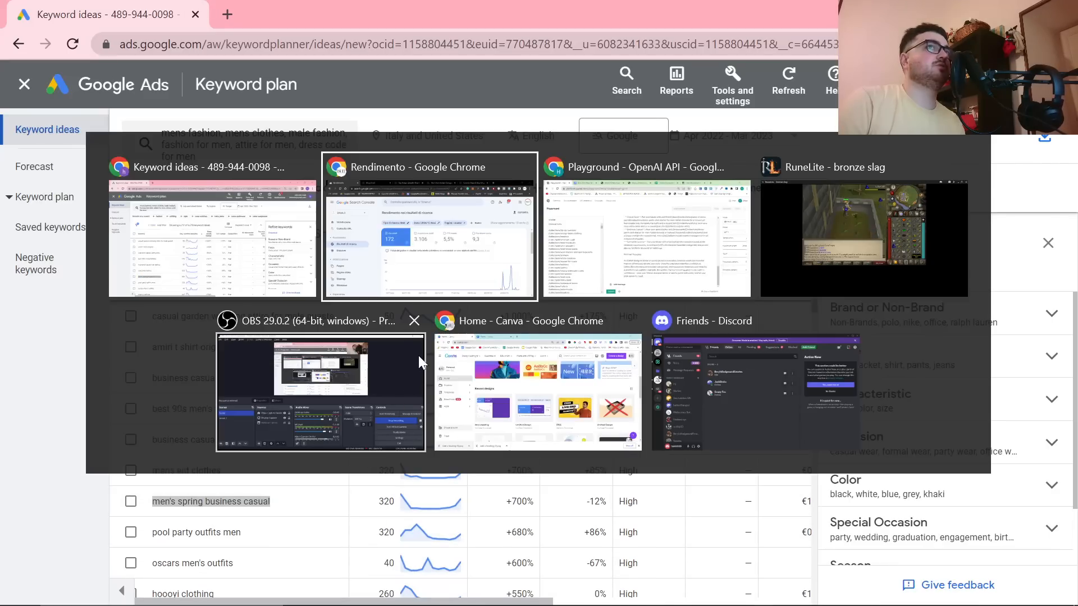
pyautogui.scroll(15, 615, 409)
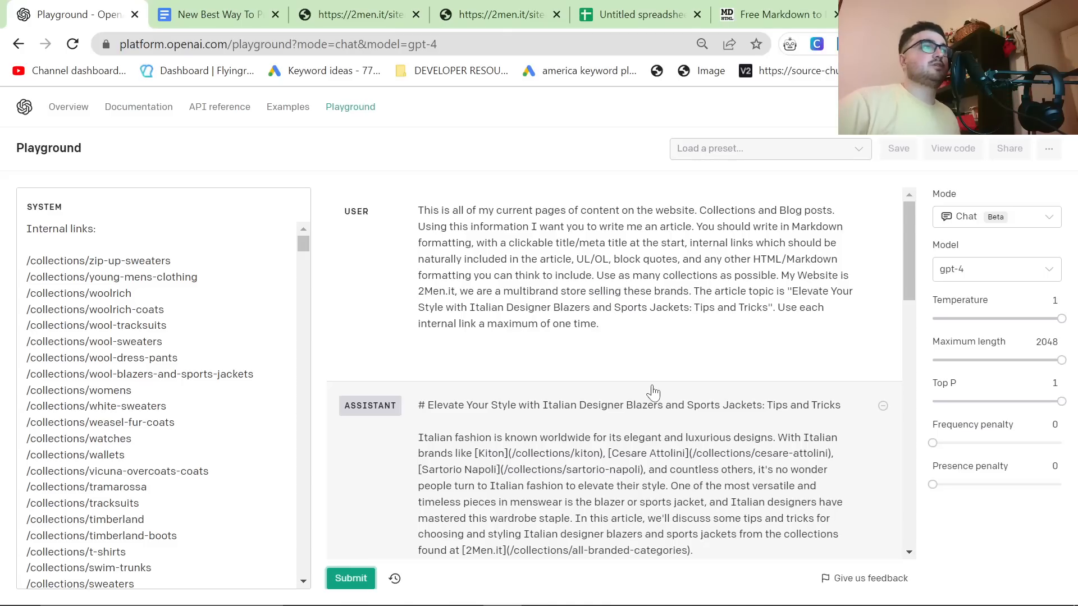
pyautogui.scroll(-5, 578, 437)
pyautogui.click(596, 406)
pyautogui.hotkey('ctrl', 'a')
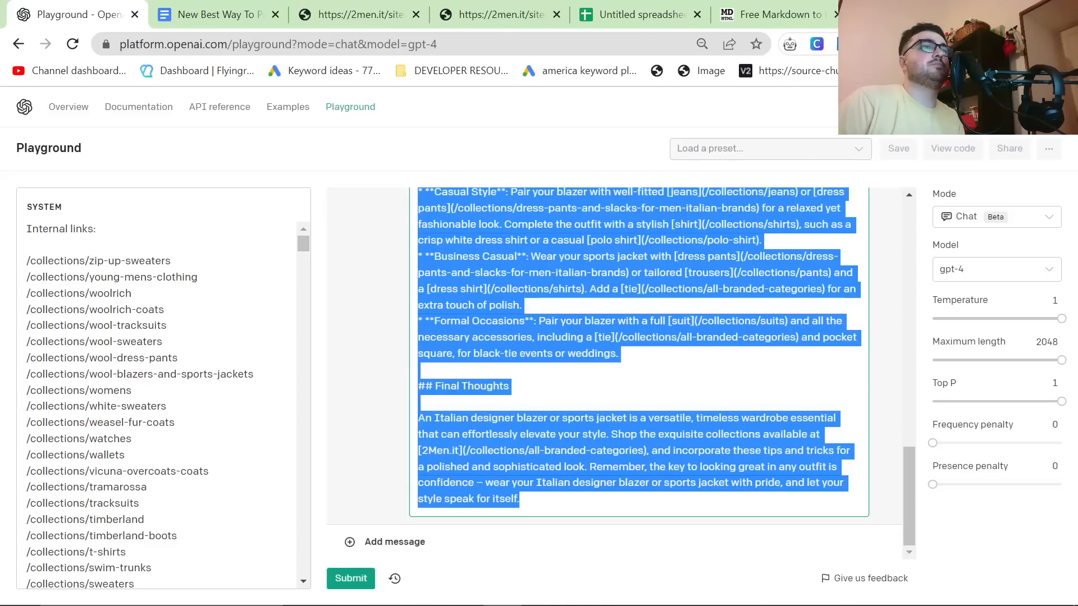
pyautogui.hotkey('alt', 'Tab')
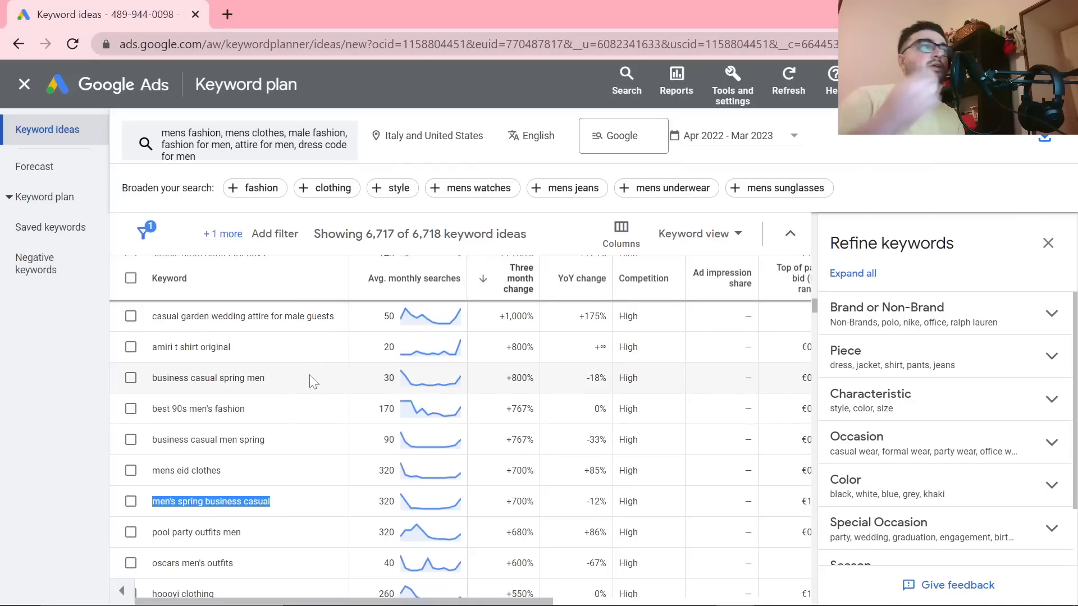
pyautogui.hotkey('alt', 'Tab')
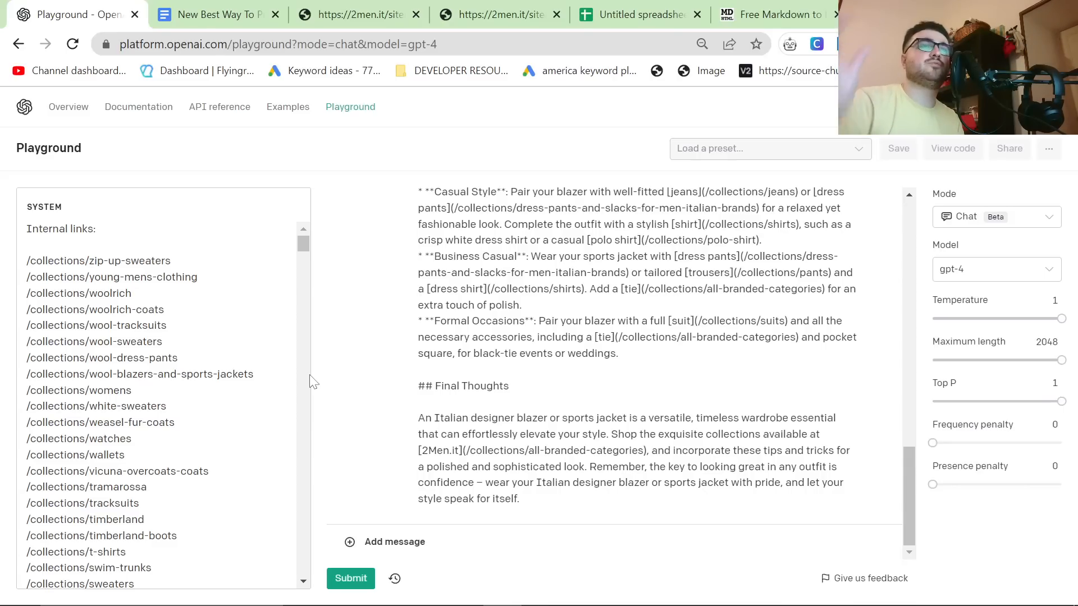
pyautogui.click(526, 280)
pyautogui.hotkey('ctrl', 'a')
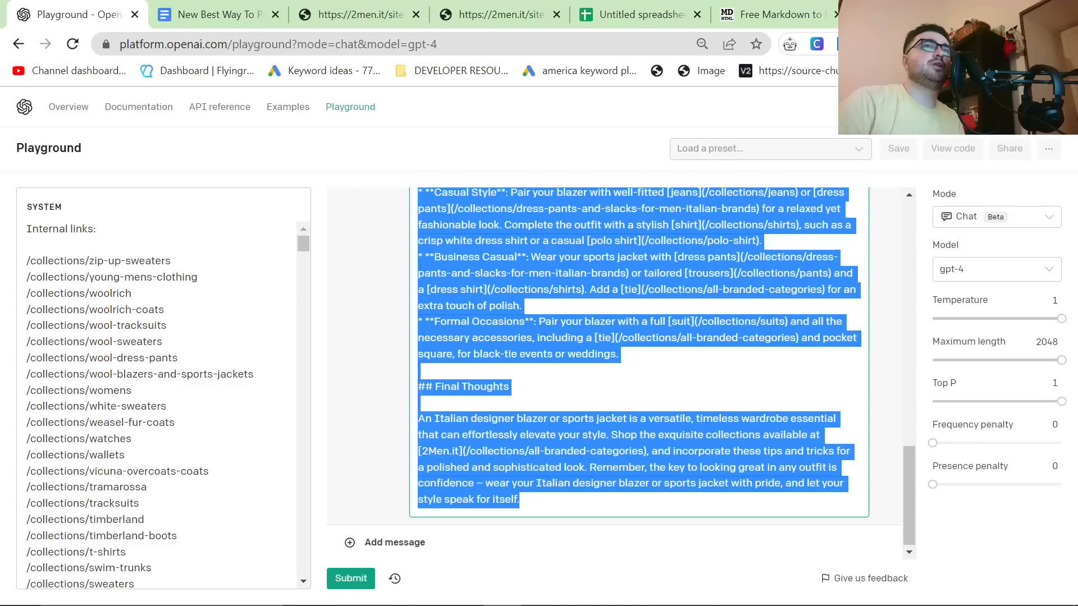
pyautogui.click(654, 433)
pyautogui.scroll(1, 654, 433)
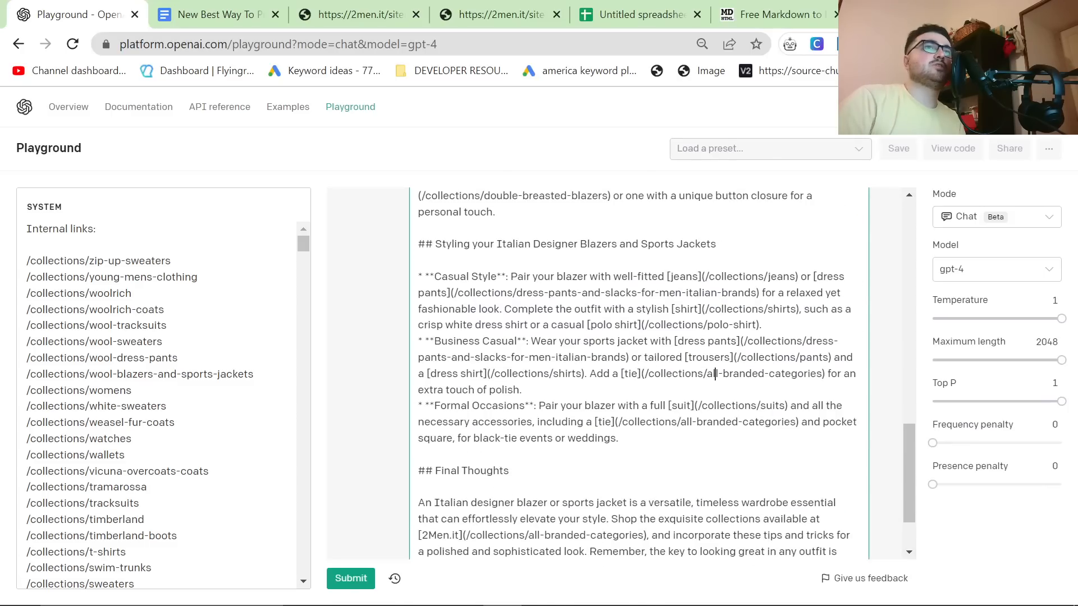
# Step: Examine the tie link to /collections/all-branded-categories in the article's Business Casual item, and read on to the final paragraph
pyautogui.moveTo(825, 374); pyautogui.dragTo(644, 373)
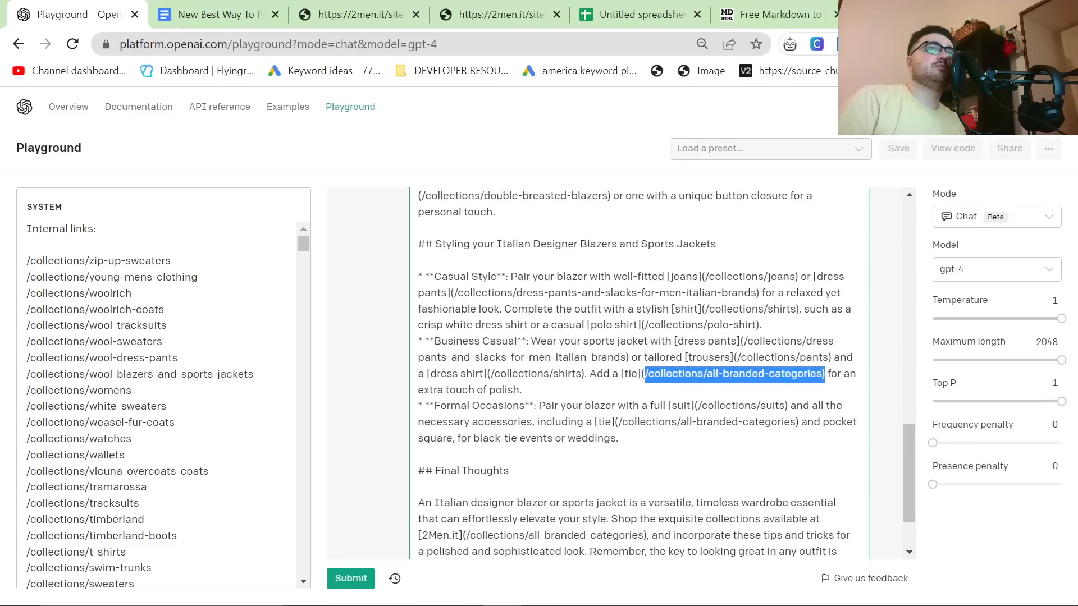
pyautogui.click(682, 373)
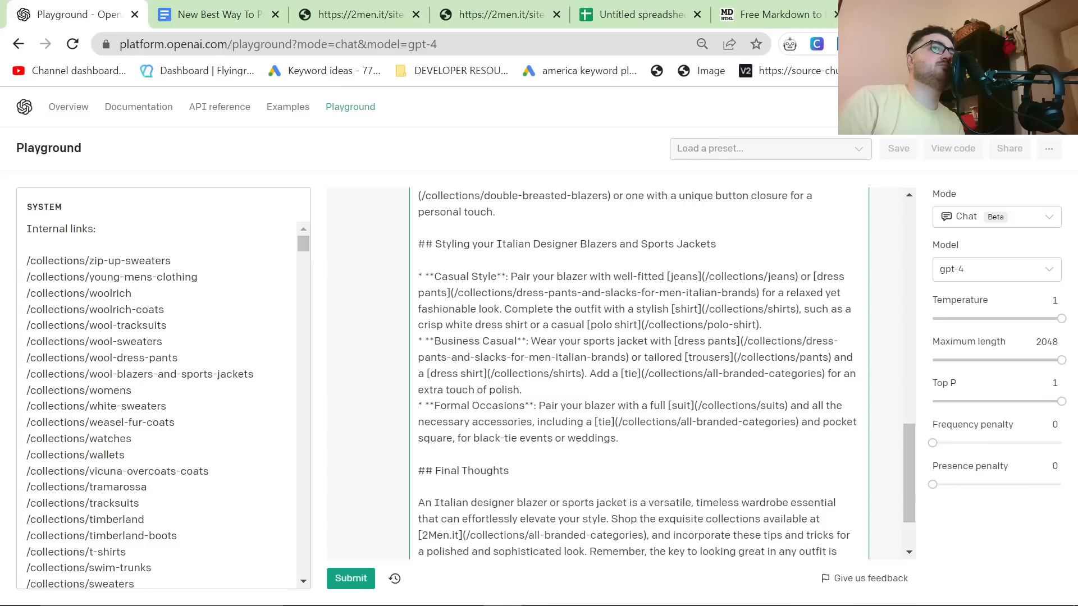
pyautogui.doubleClick(631, 373)
pyautogui.click(521, 389)
pyautogui.scroll(-2, 639, 370)
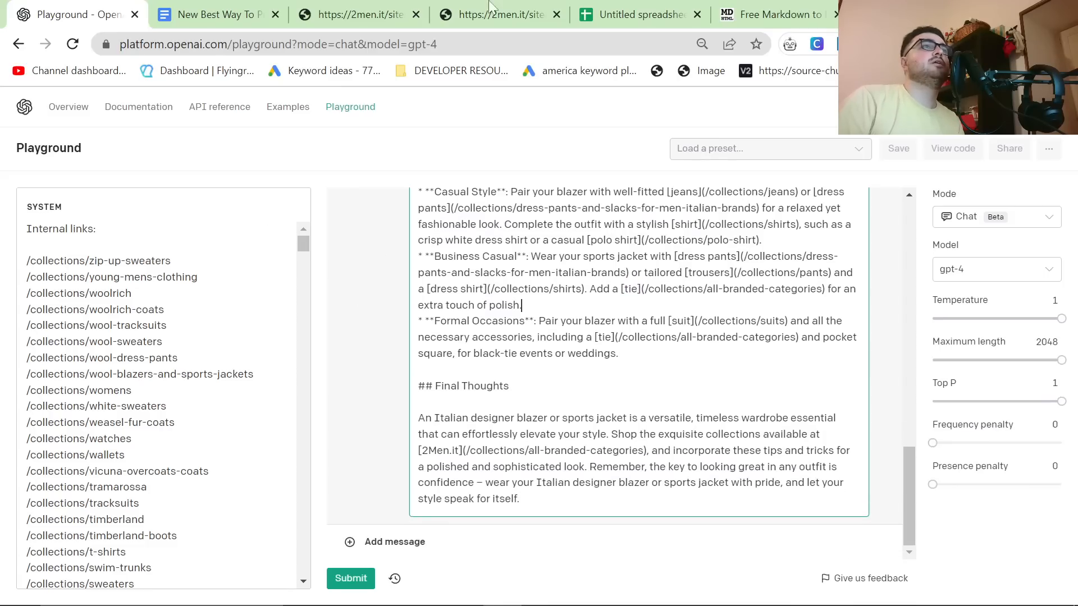
# Step: Switch to the Markdown to HTML converter and replace its sample markdown with the generated blazer article
pyautogui.click(747, 15)
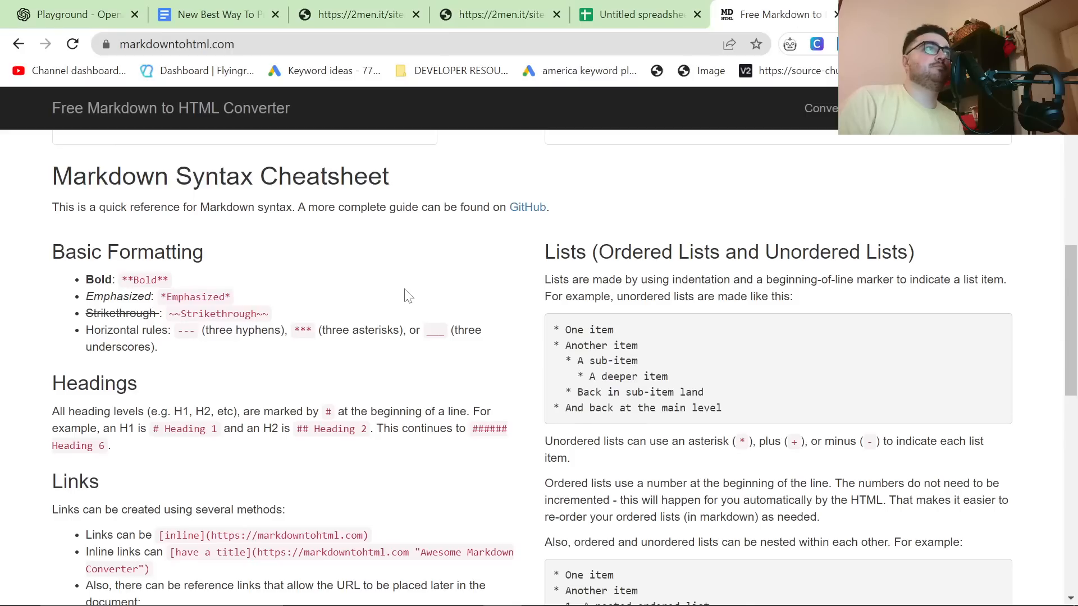
pyautogui.scroll(10, 409, 296)
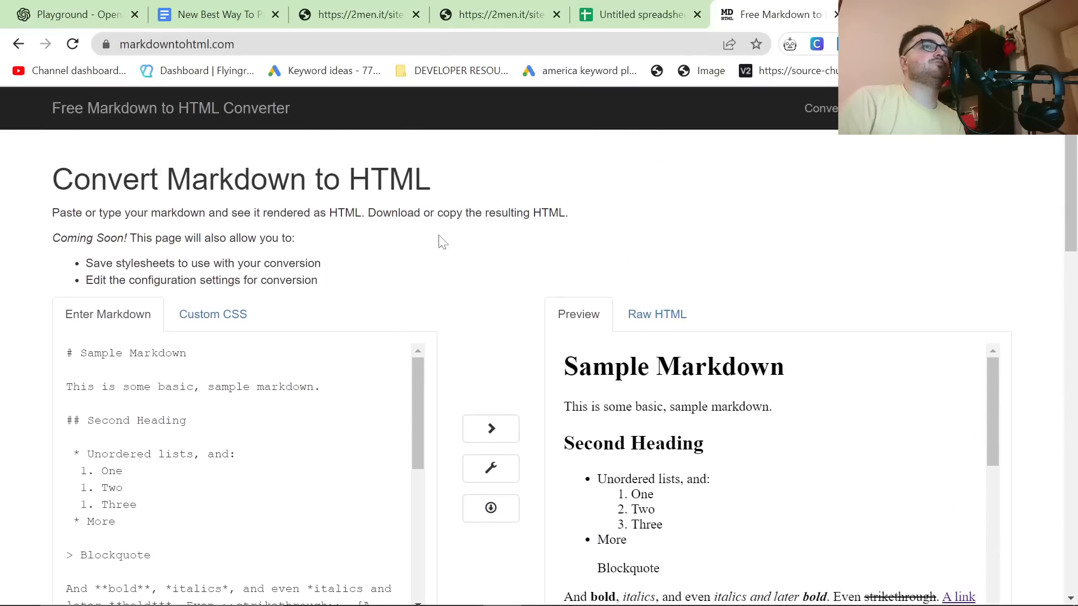
pyautogui.scroll(-2, 448, 244)
pyautogui.hotkey('ctrl', 'a')
pyautogui.hotkey('ctrl', 'v')
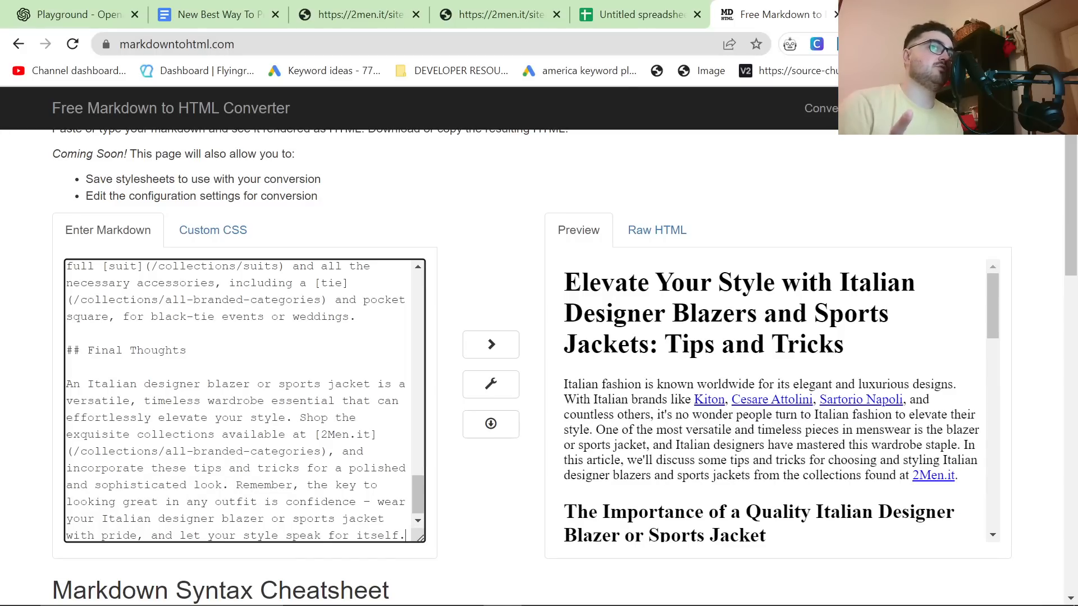
# Step: Review the converted article's preview, checking the headings and internal links through to Final Thoughts
pyautogui.scroll(-15, 665, 463)
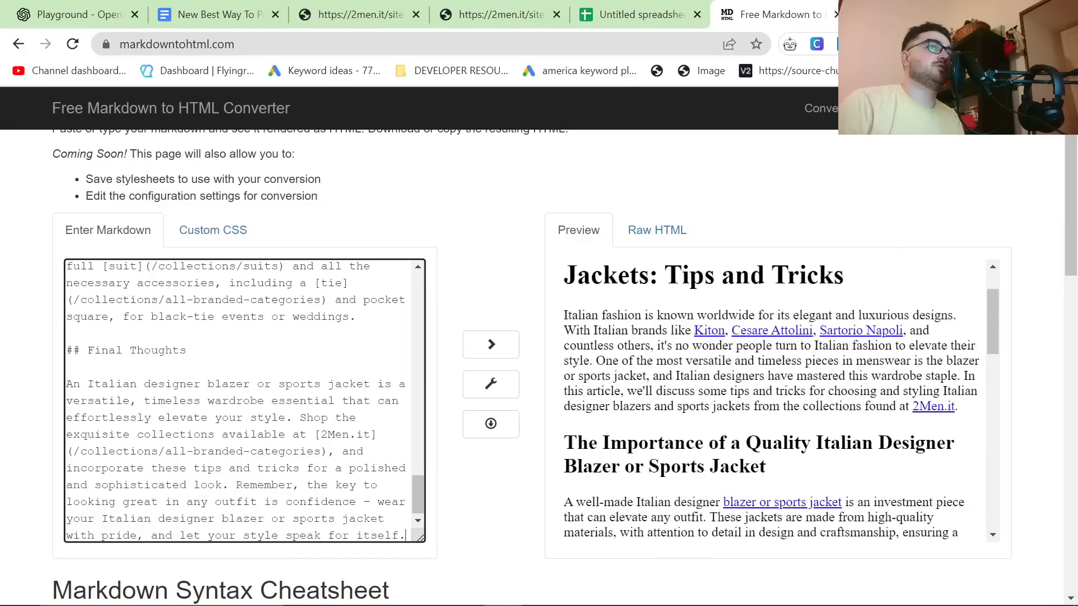
pyautogui.scroll(-1, 666, 463)
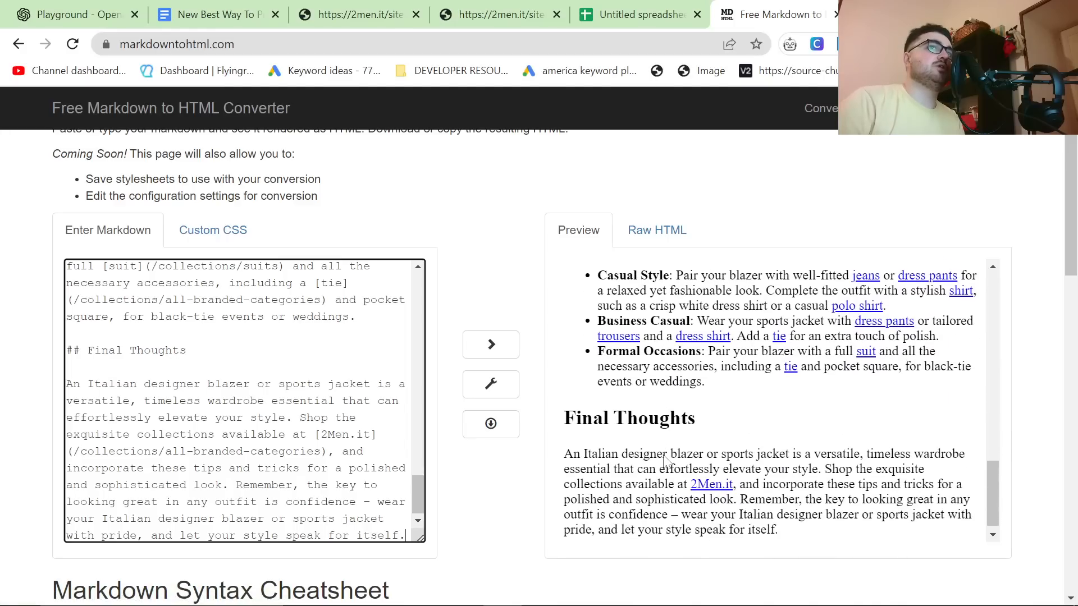
pyautogui.scroll(3, 666, 463)
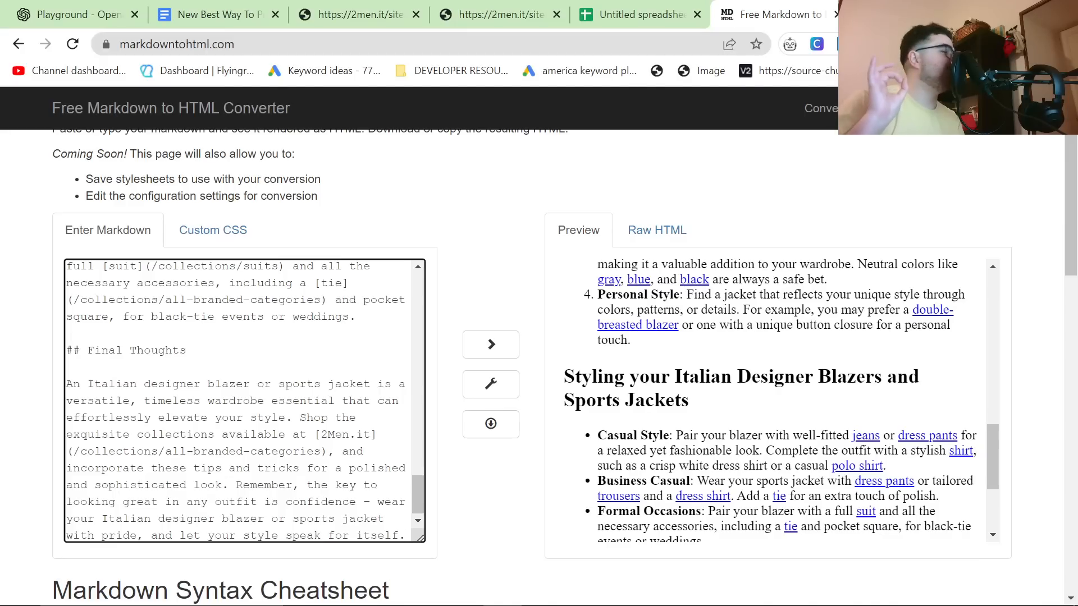
pyautogui.scroll(-1, 241, 401)
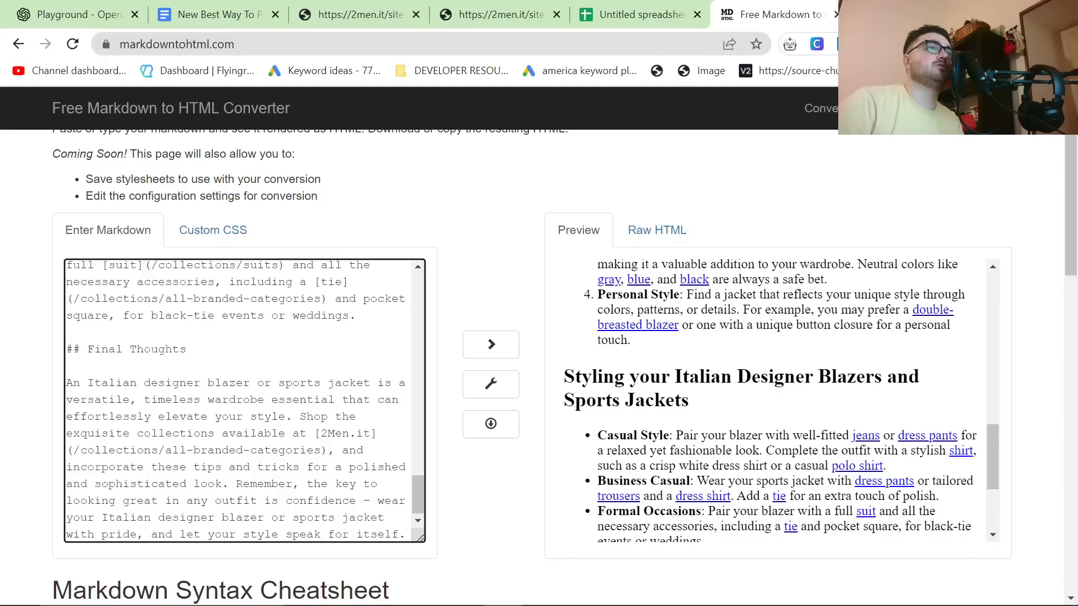
# Step: Switch back to the OpenAI Playground and search the page for "barba", going through the matching internal links
pyautogui.hotkey('ctrl', '1')
pyautogui.hotkey('ctrl', 'f')
pyautogui.write('barba')
pyautogui.press('Return')
pyautogui.press('Return')
pyautogui.press('Return')
pyautogui.press('Return')
pyautogui.press('Return')
pyautogui.press('Return')
pyautogui.press('Return')
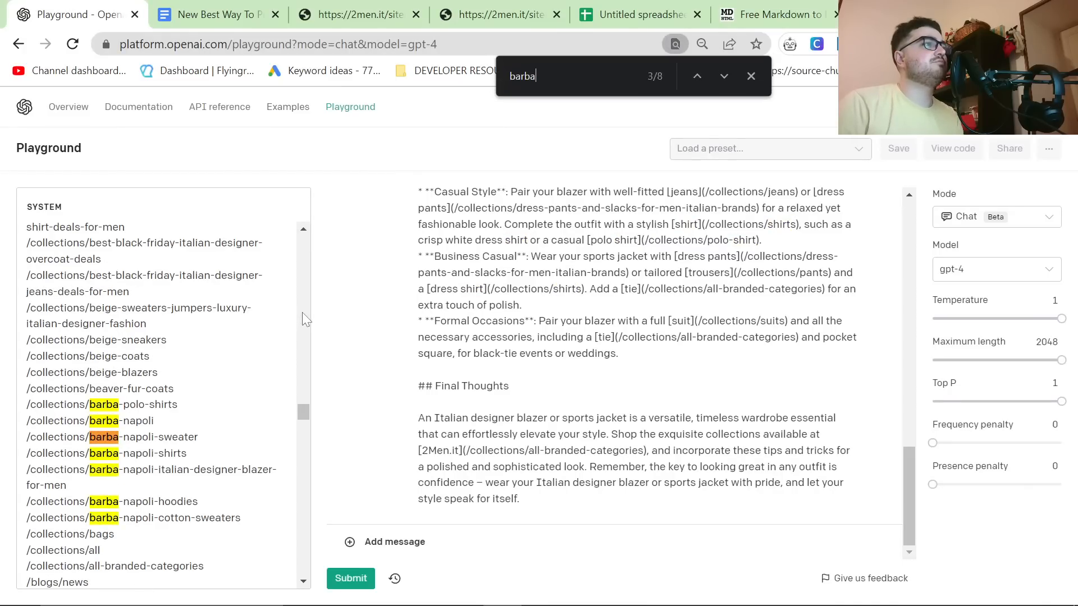
pyautogui.press('Return')
pyautogui.press('Return')
pyautogui.press('Return')
pyautogui.press('Return')
pyautogui.press('Return')
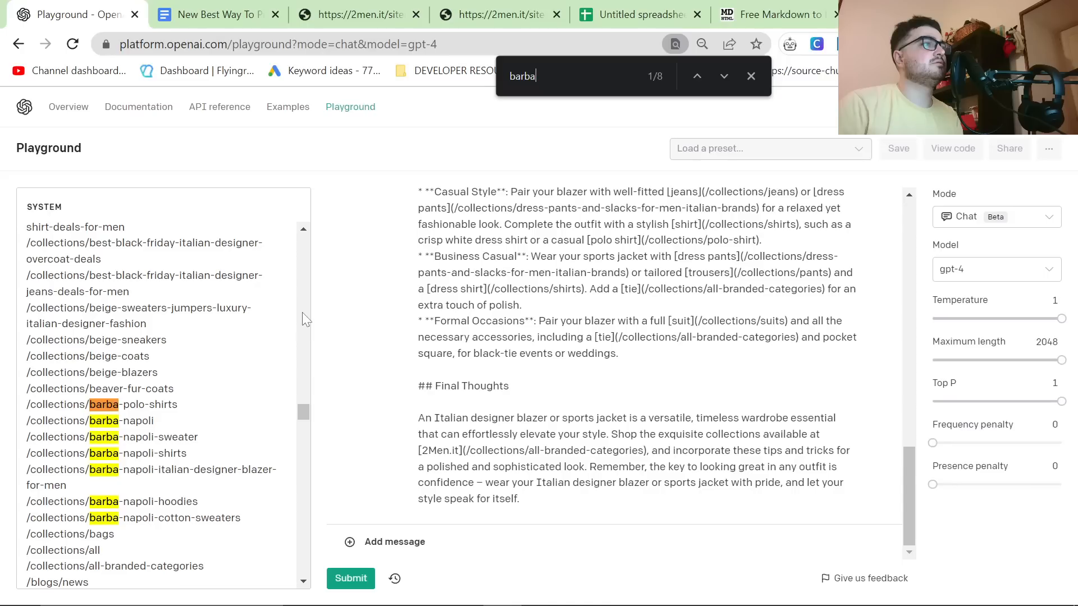
pyautogui.press('Return')
pyautogui.press('Return')
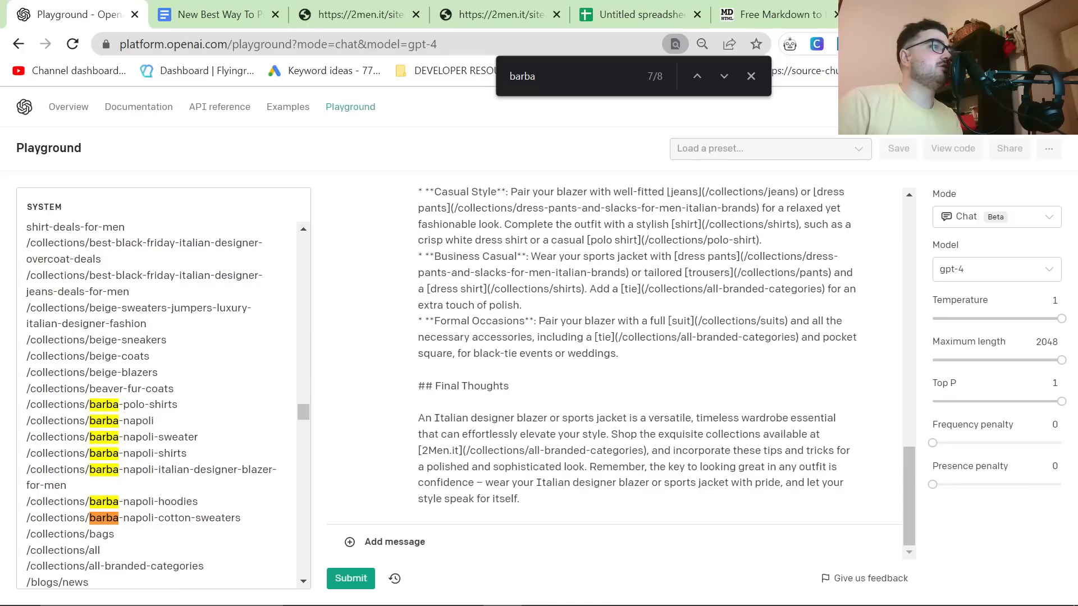
# Step: Select the text of the internal link /collections/barba-napoli-italian-designer-blazer-for-men in the system prompt
pyautogui.moveTo(242, 518); pyautogui.dragTo(26, 470)
pyautogui.click(67, 486)
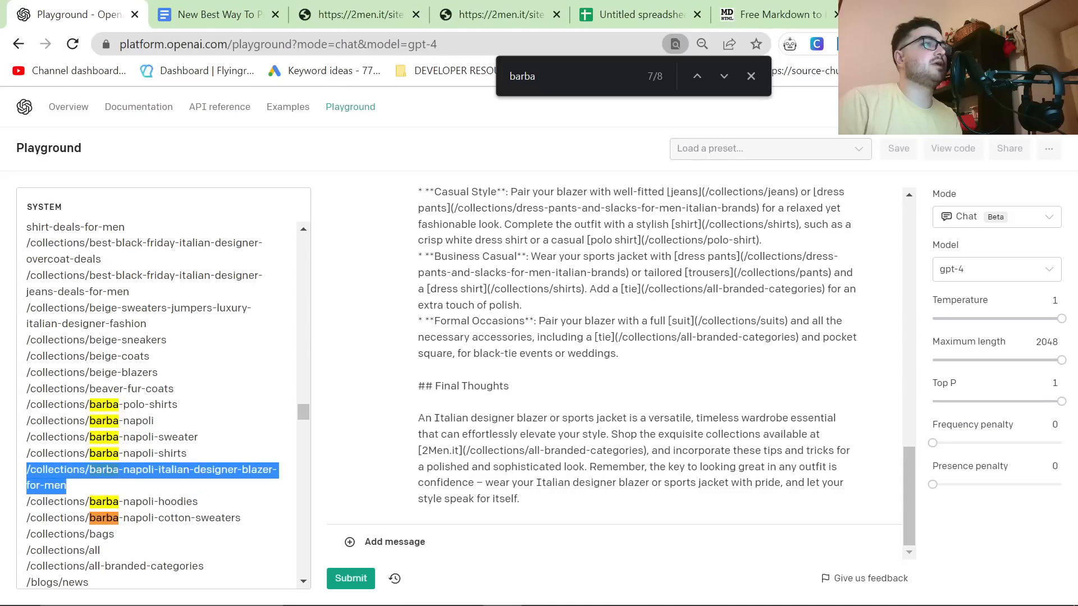
pyautogui.click(67, 486)
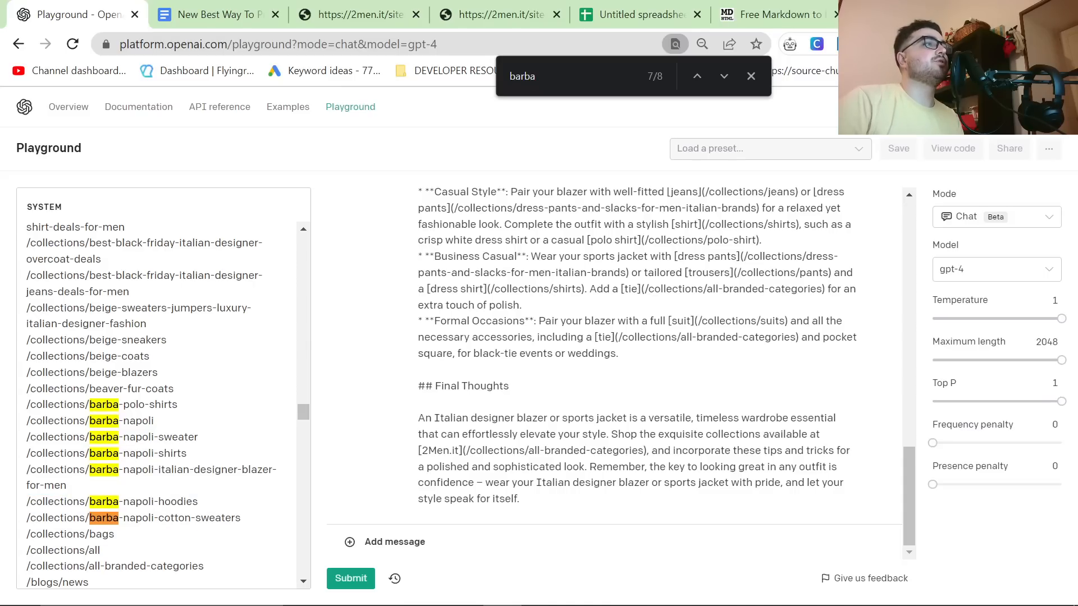
pyautogui.moveTo(67, 486); pyautogui.dragTo(22, 471)
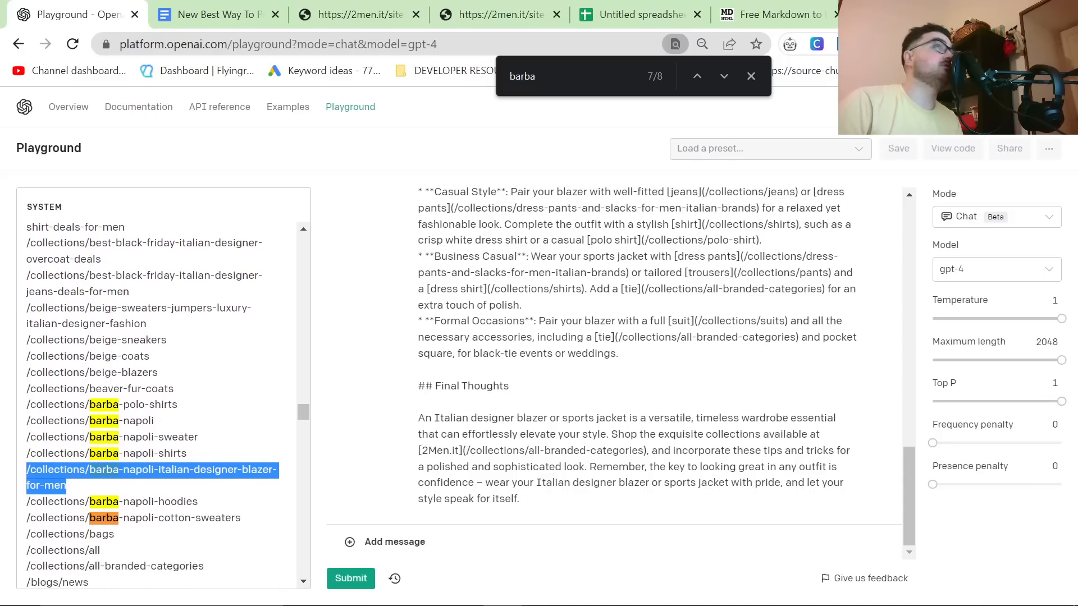
# Step: Search for "barba" again, check the blog and collection matches, and highlight the Barba Napoli blazer collection link
pyautogui.hotkey('ctrl', 'f')
pyautogui.write('barba')
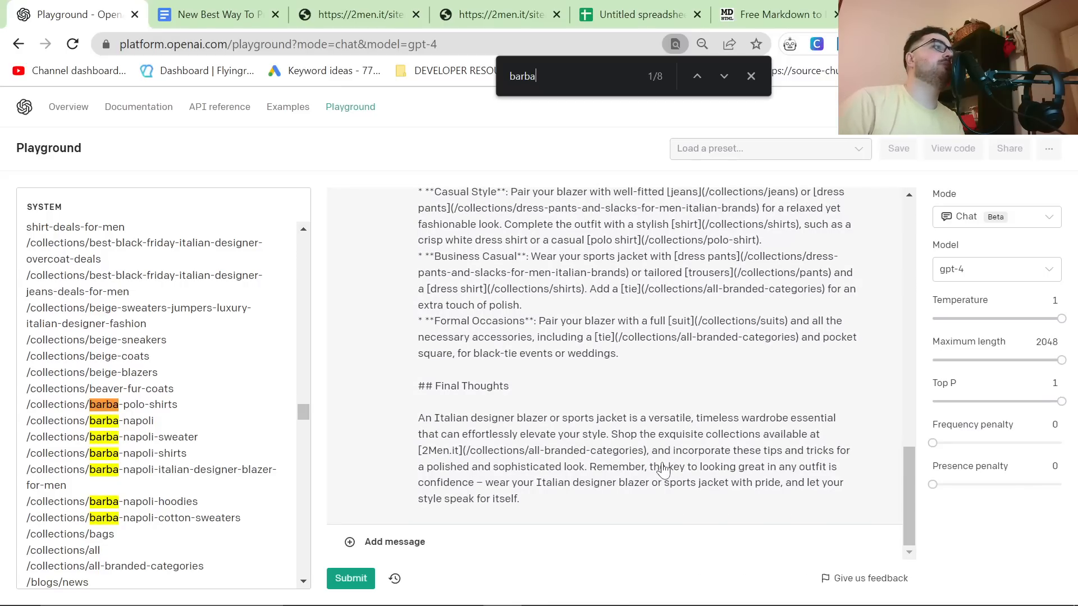
pyautogui.press('Return')
pyautogui.press('Return')
pyautogui.press('Return')
pyautogui.press('Return')
pyautogui.press('Return')
pyautogui.press('Return')
pyautogui.press('Return')
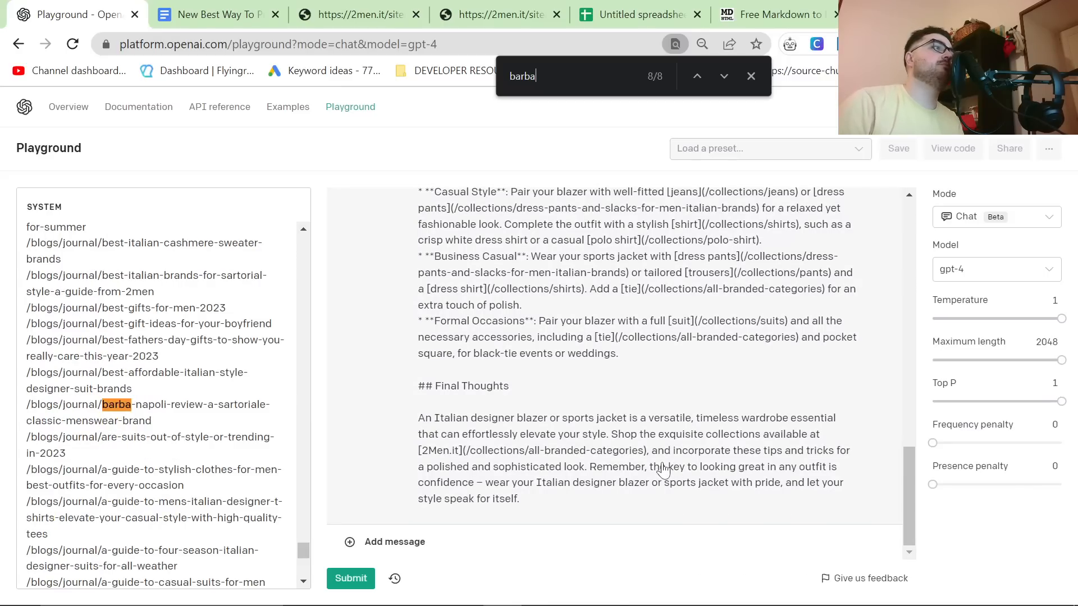
pyautogui.scroll(2, 788, 444)
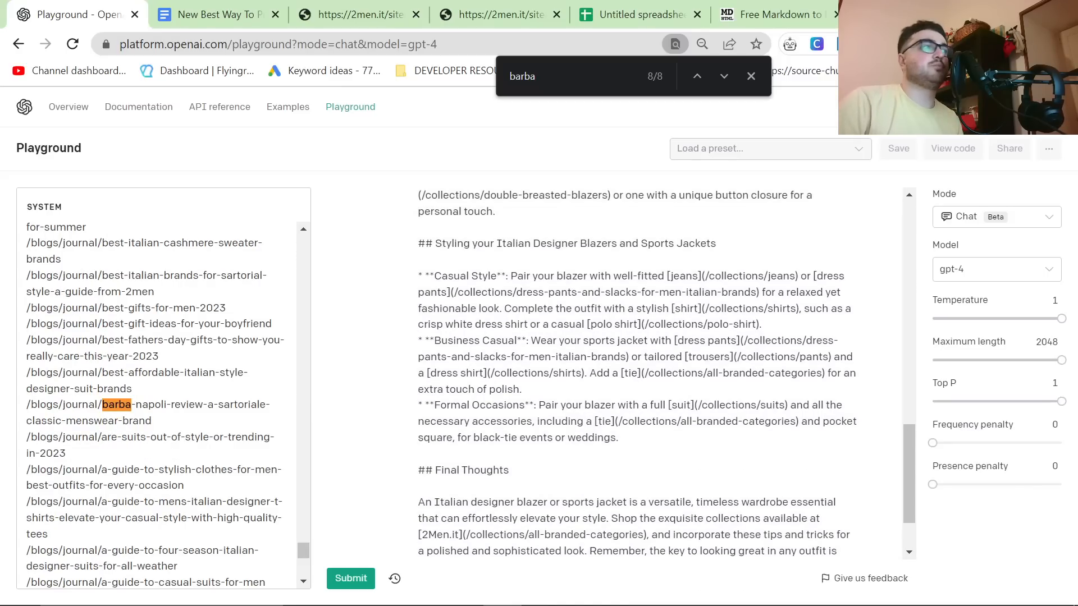
pyautogui.press('Return')
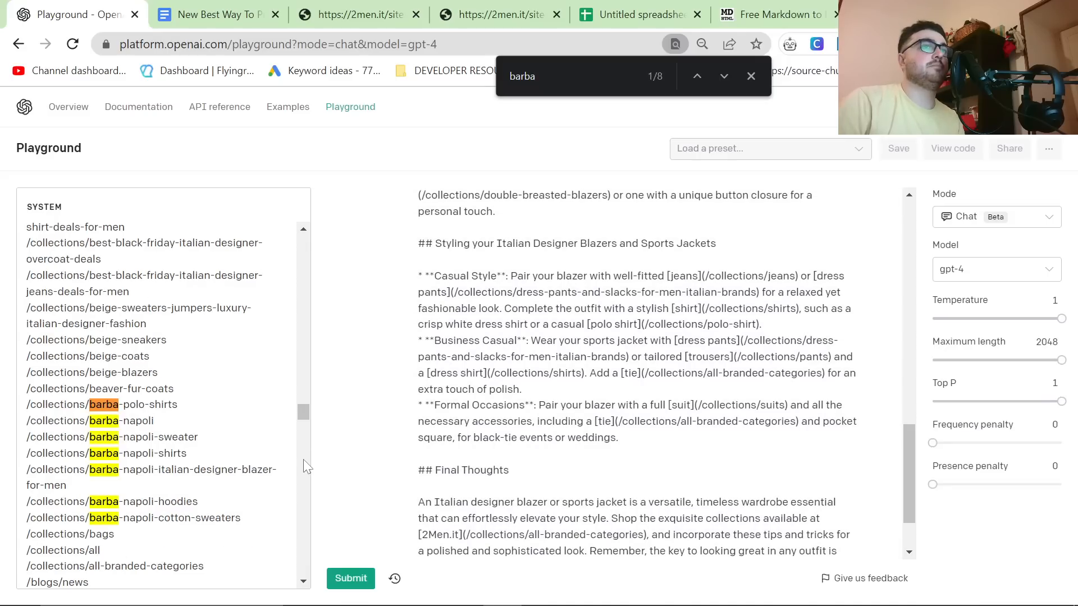
pyautogui.scroll(-2, 304, 459)
pyautogui.scroll(-2, 579, 494)
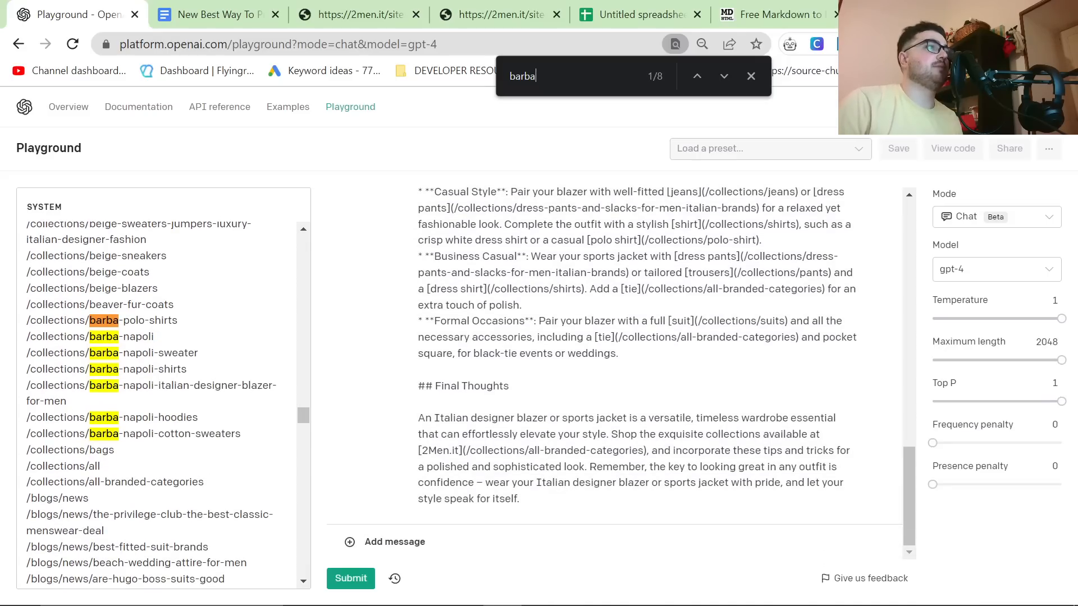
pyautogui.moveTo(67, 402); pyautogui.dragTo(3, 392)
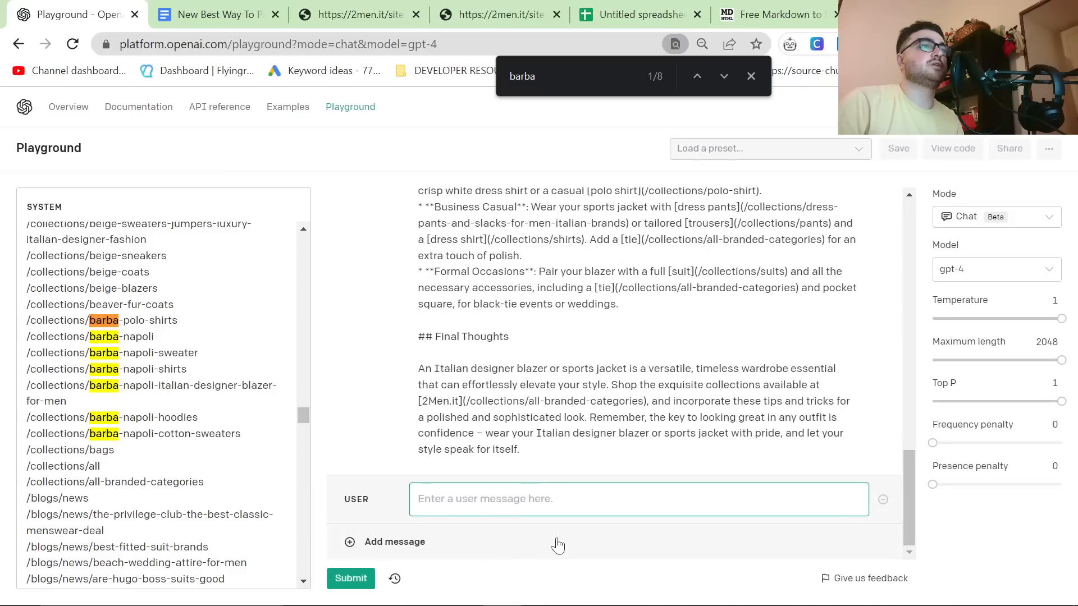
# Step: Add the user message "Can you add a section specifically about Barba Napoli Blazers and Sports jackets, they are made from cotton."
pyautogui.scroll(3, 498, 405)
pyautogui.scroll(-3, 502, 409)
pyautogui.write('Ca')
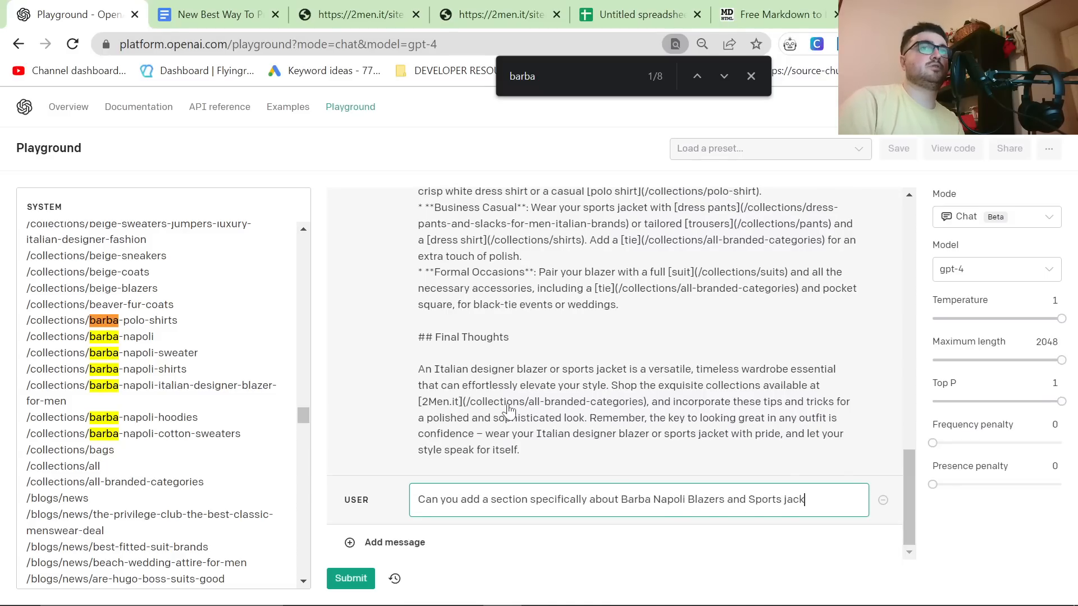
pyautogui.write('hey are made from co')
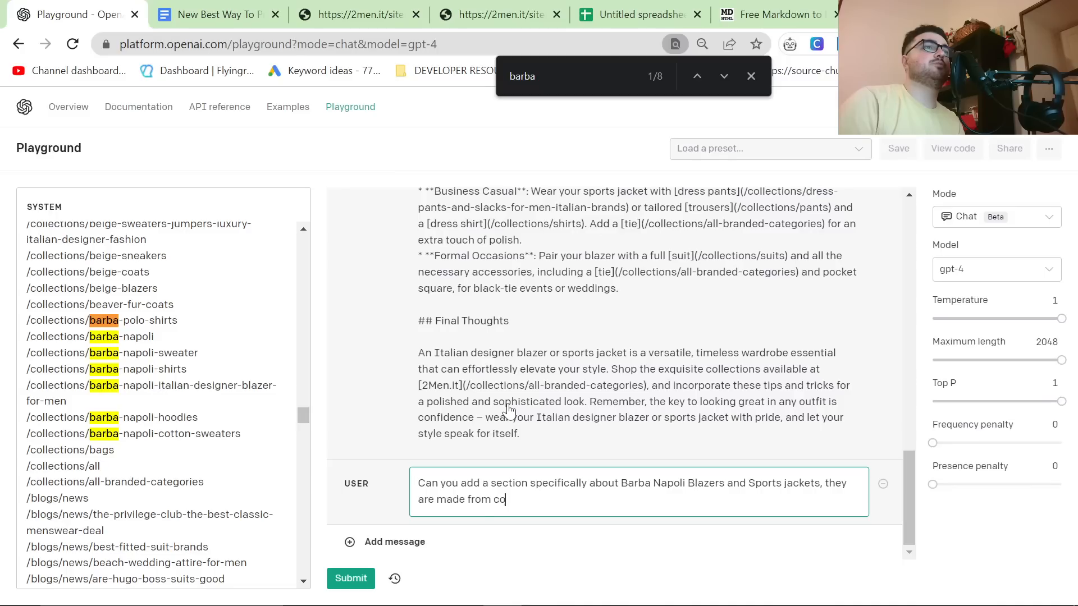
pyautogui.write('tton.')
# Step: Reduce the maximum length to 577 and submit the request for the Barba Napoli section
pyautogui.moveTo(1061, 360); pyautogui.dragTo(968, 357)
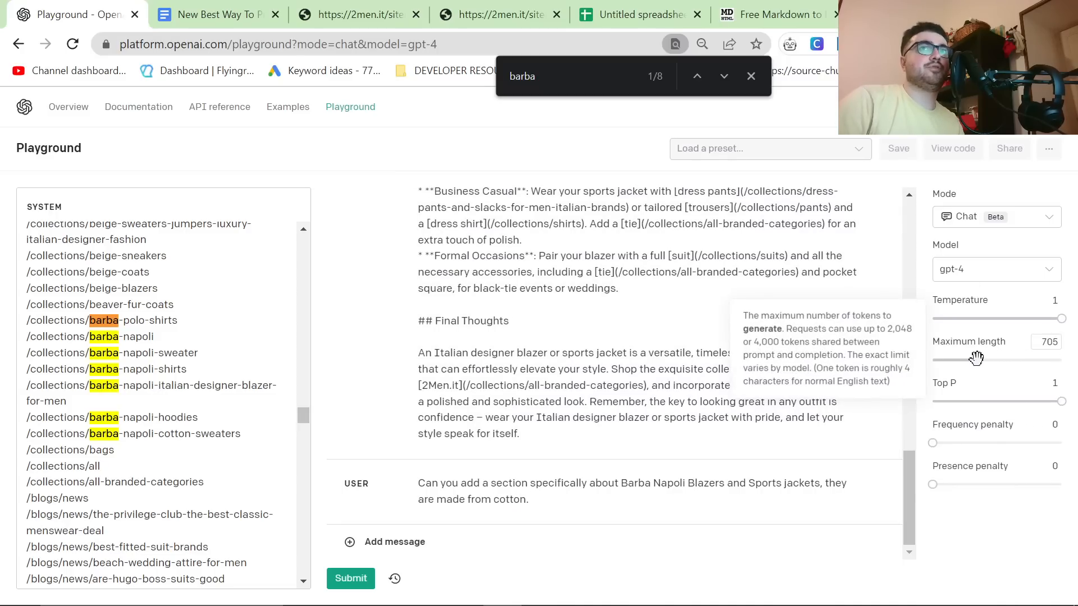
pyautogui.click(350, 578)
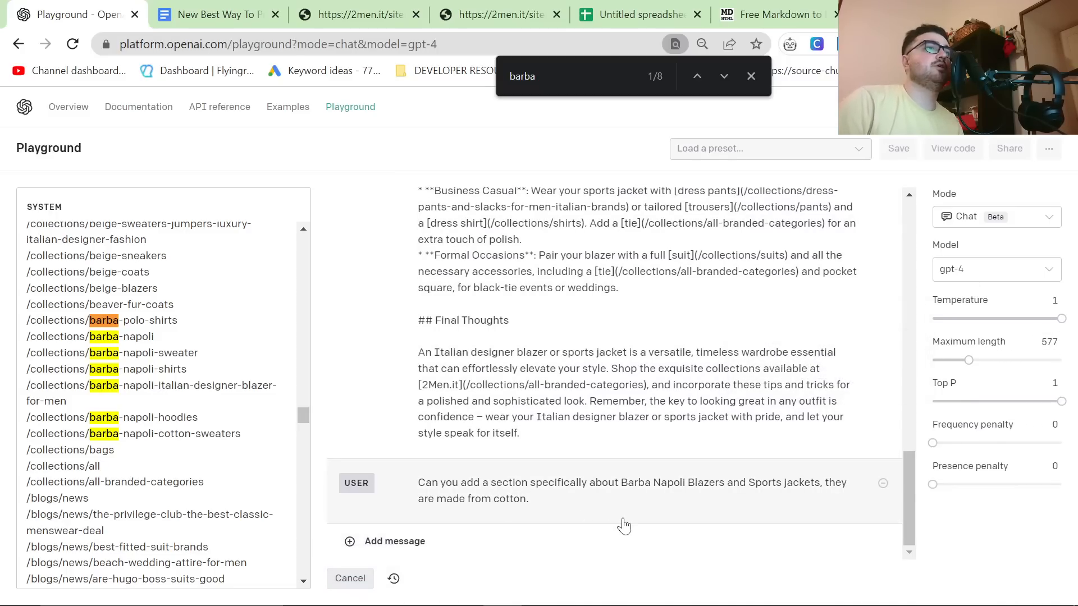
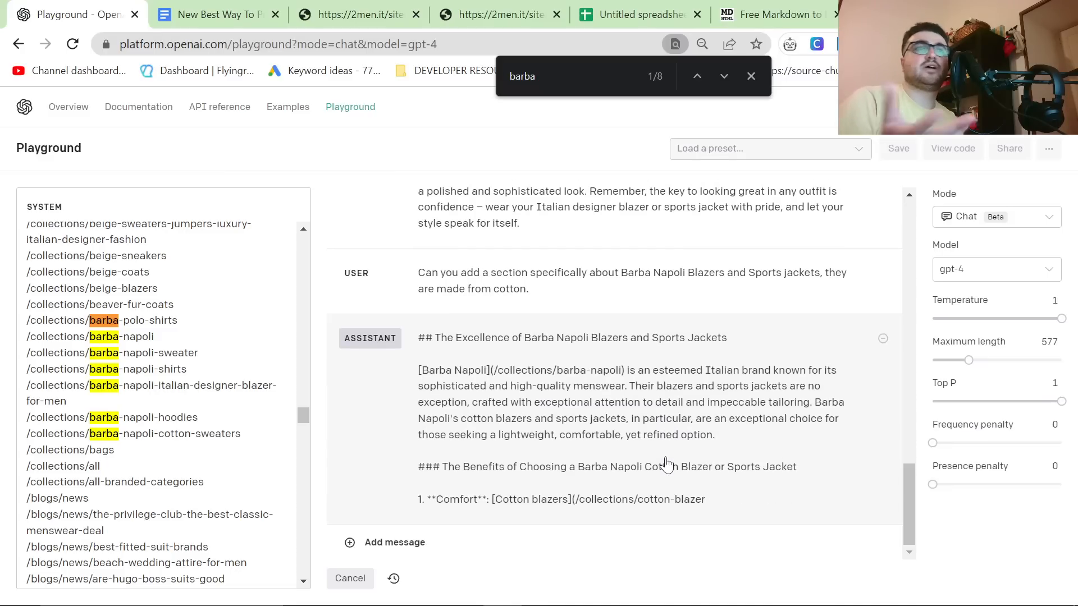
# Step: Search the page for "cotton-blaz" to check the cotton blazer collection link against the system prompt's list
pyautogui.hotkey('ctrl', 'f')
pyautogui.write('cotton/')
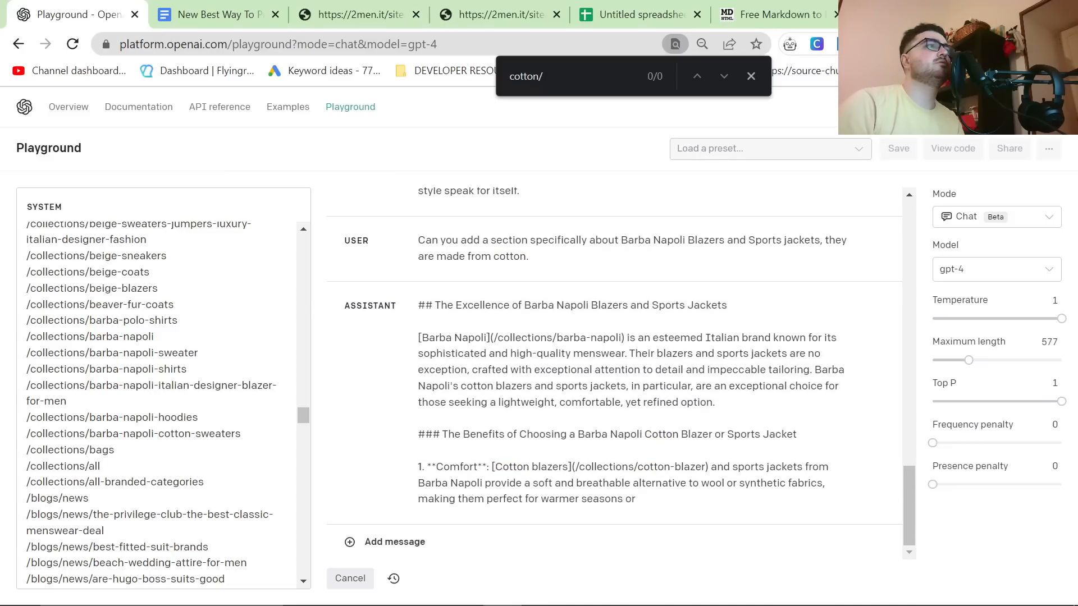
pyautogui.press('BackSpace')
pyautogui.write('-blaz')
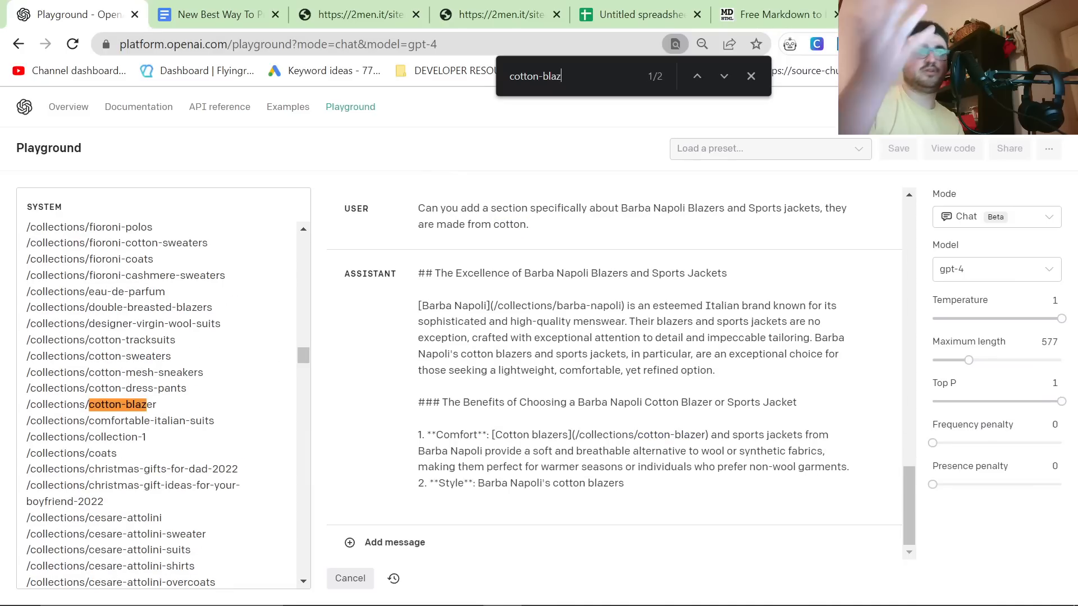
pyautogui.scroll(-1, 163, 404)
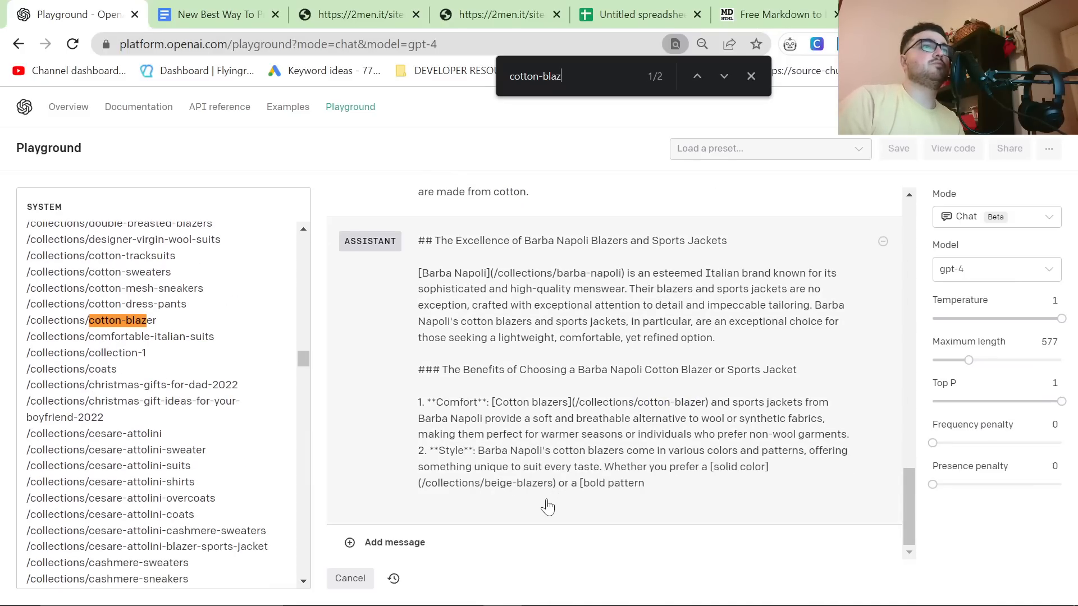
# Step: Search for "beige-blazer" to check the link used for solid colors against the collection list
pyautogui.hotkey('ctrl', 'f')
pyautogui.write('beige/')
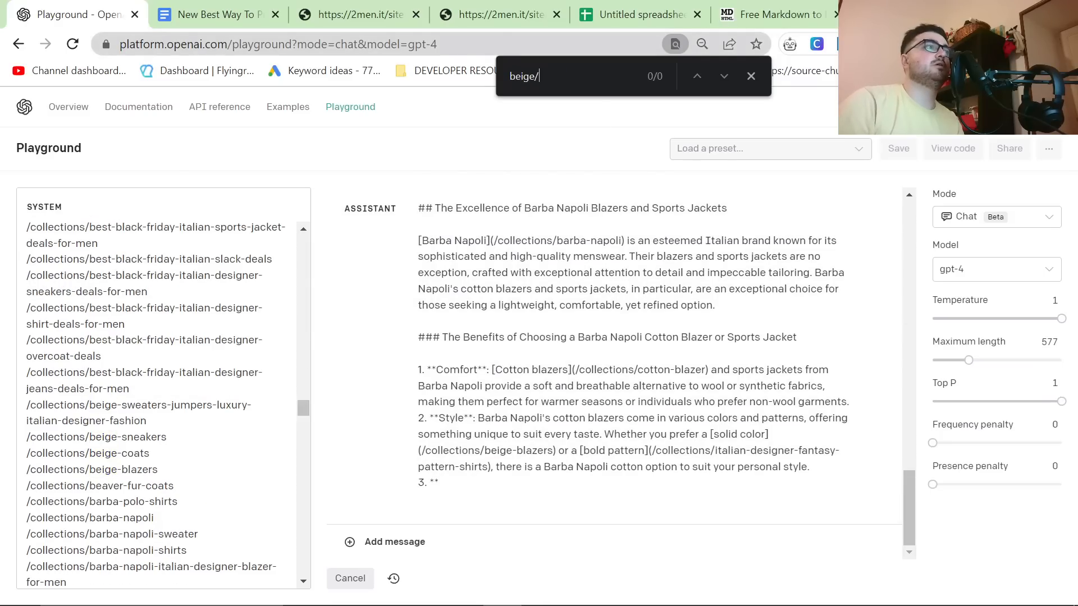
pyautogui.press('BackSpace')
pyautogui.write('-blazer')
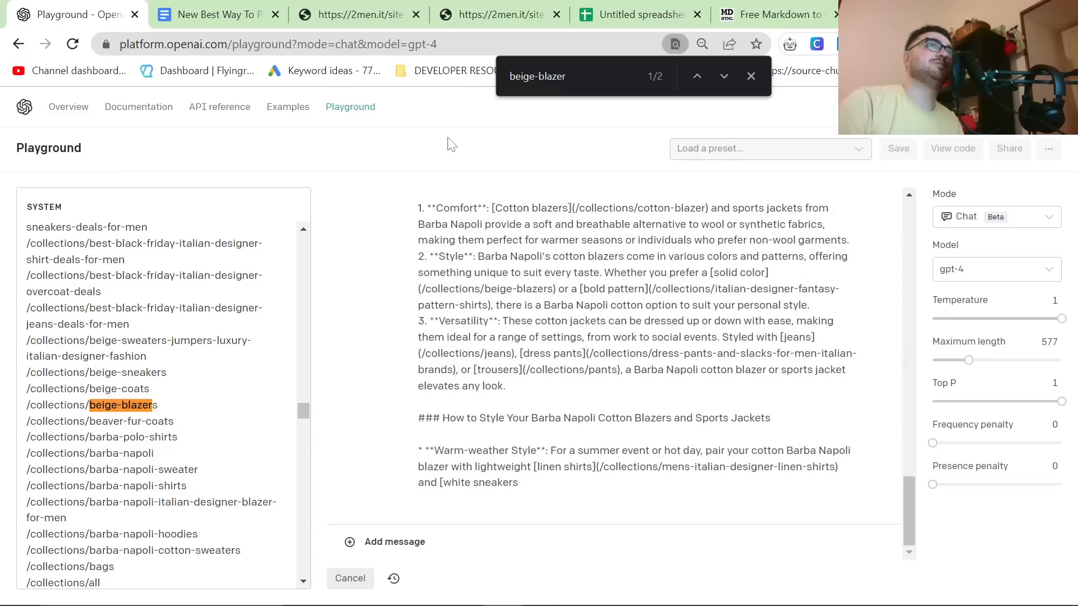
# Step: Copy the generated Barba Napoli section and insert it into the converter's Markdown just above the "Final Thoughts" heading
pyautogui.click(774, 14)
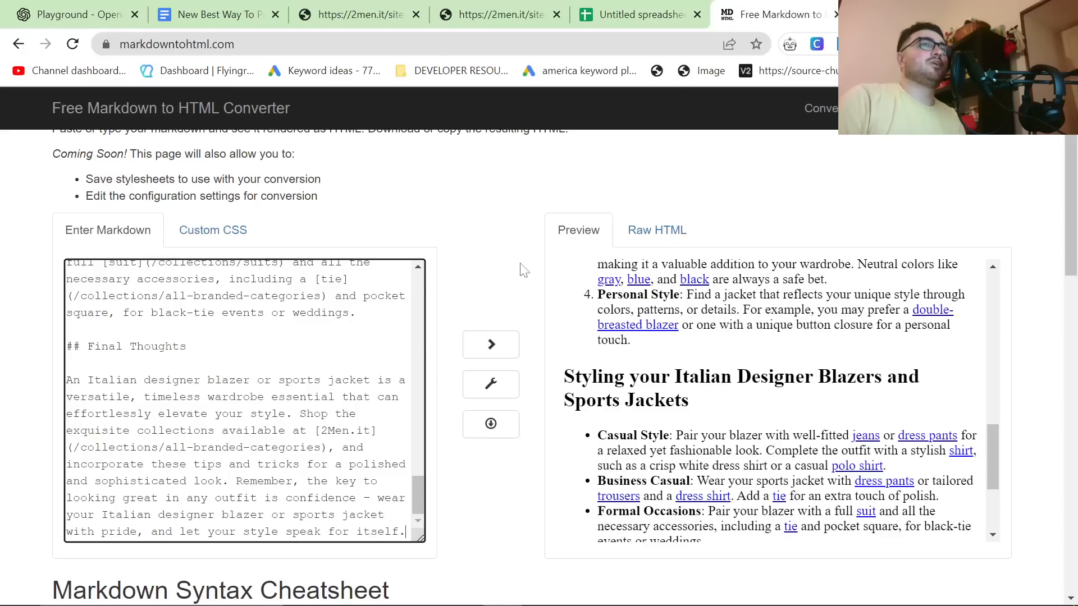
pyautogui.click(79, 14)
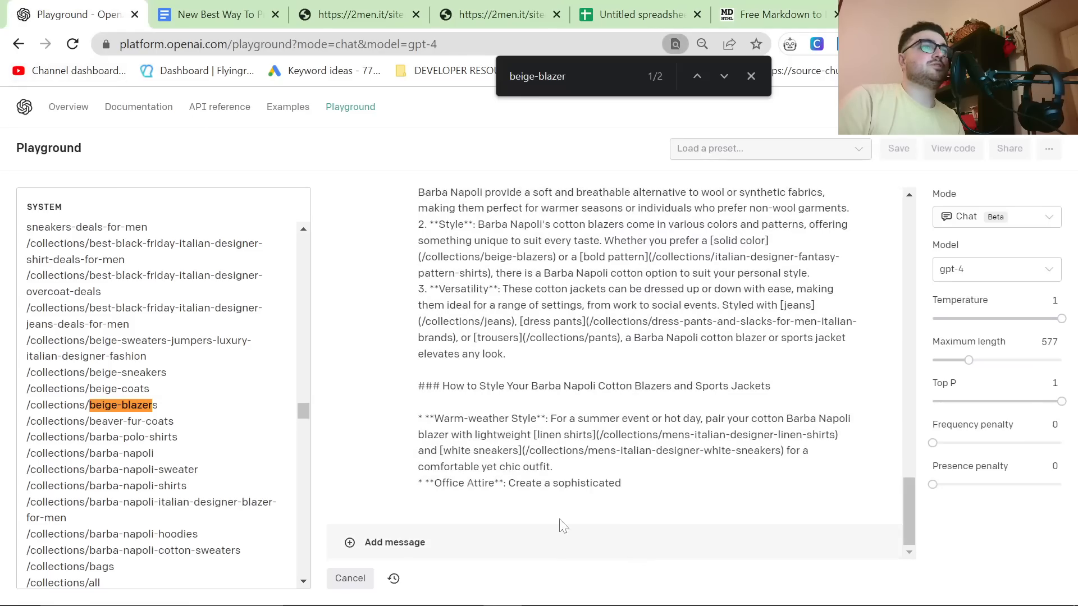
pyautogui.hotkey('ctrl', 'a')
pyautogui.click(774, 14)
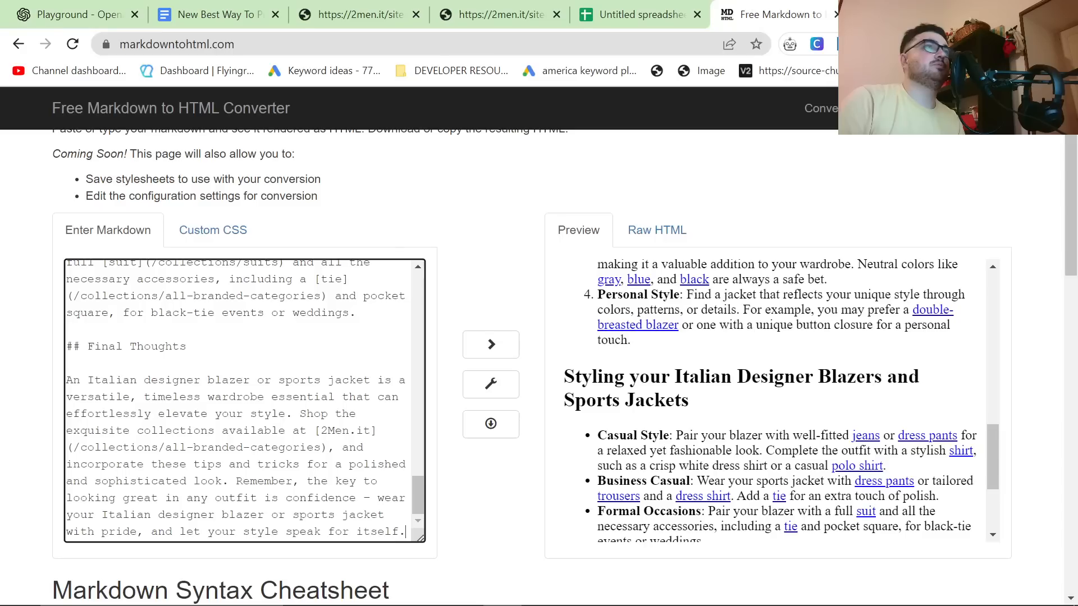
pyautogui.scroll(-2, 75, 407)
pyautogui.scroll(3, 74, 407)
pyautogui.scroll(1, 74, 407)
pyautogui.scroll(-2, 74, 407)
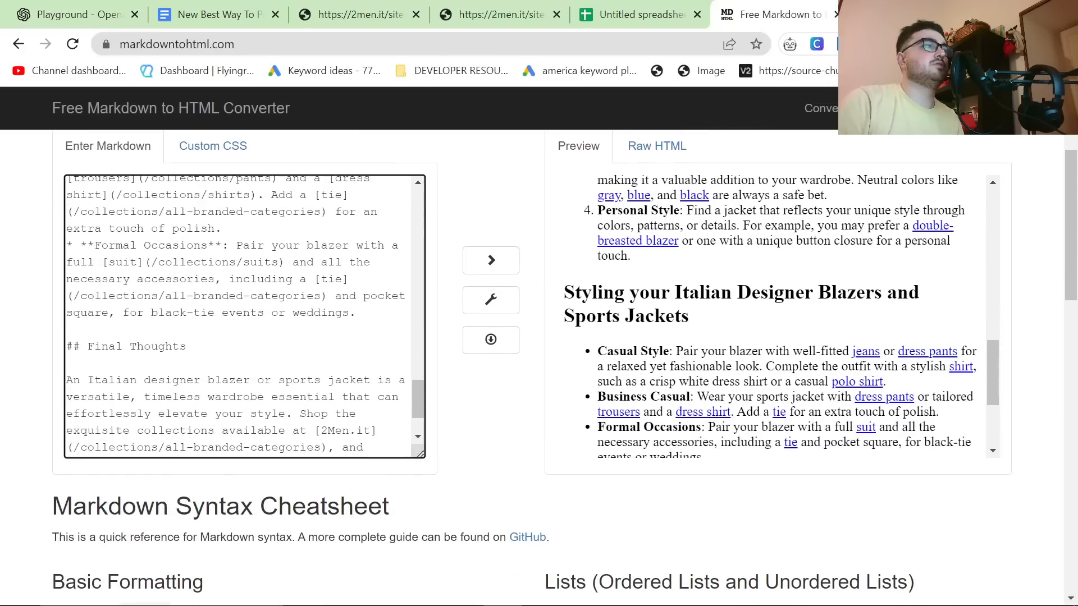
pyautogui.scroll(-2, 244, 317)
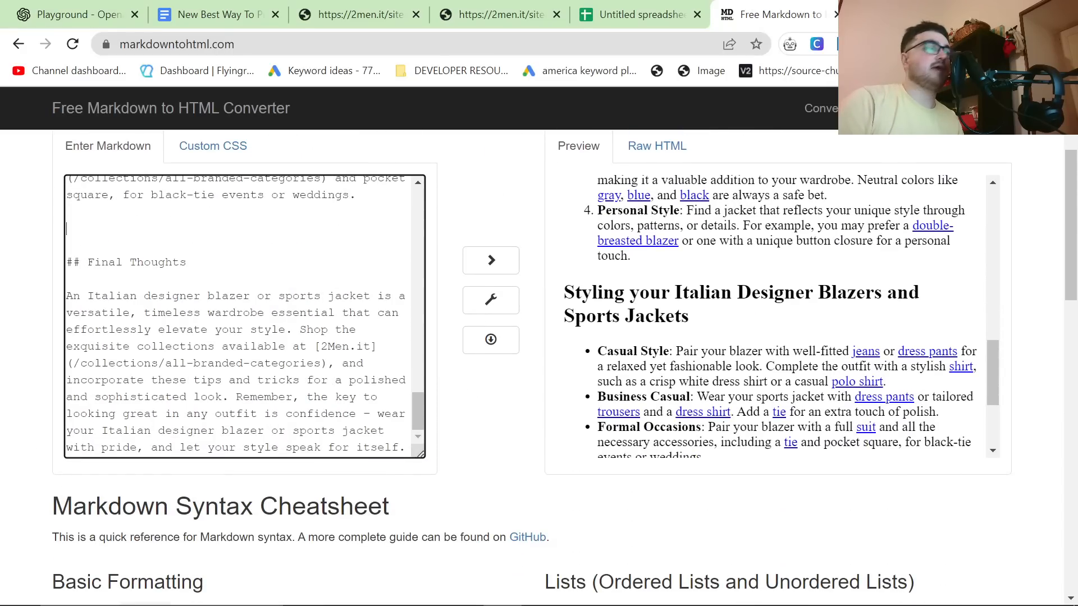
pyautogui.hotkey('ctrl', 'v')
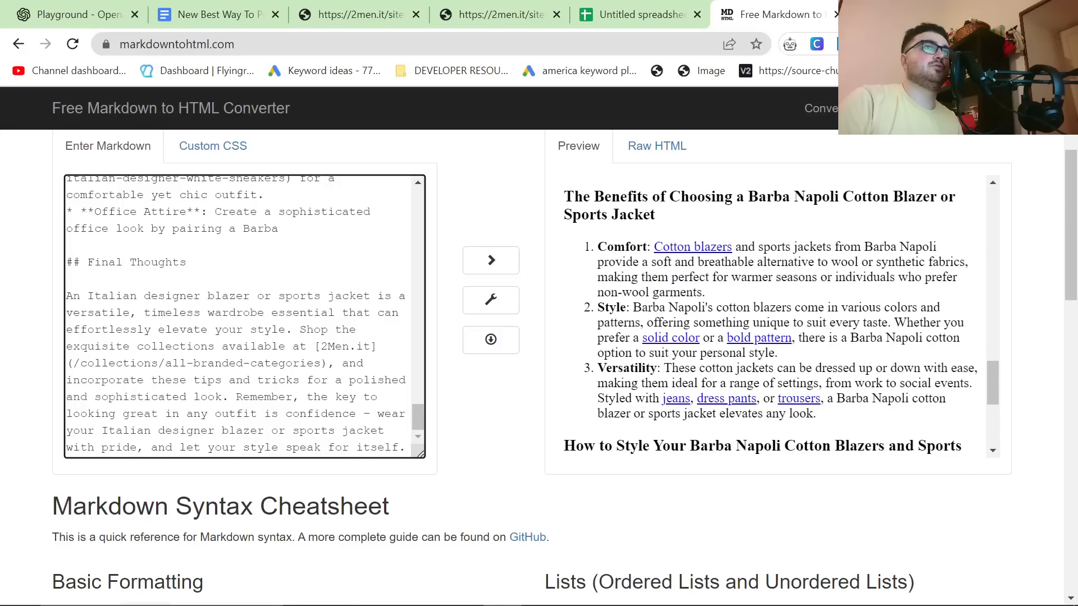
# Step: Select and copy the whole rendered article from the converter's preview, starting at its title
pyautogui.scroll(4, 775, 317)
pyautogui.click(775, 317)
pyautogui.hotkey('ctrl', 'a')
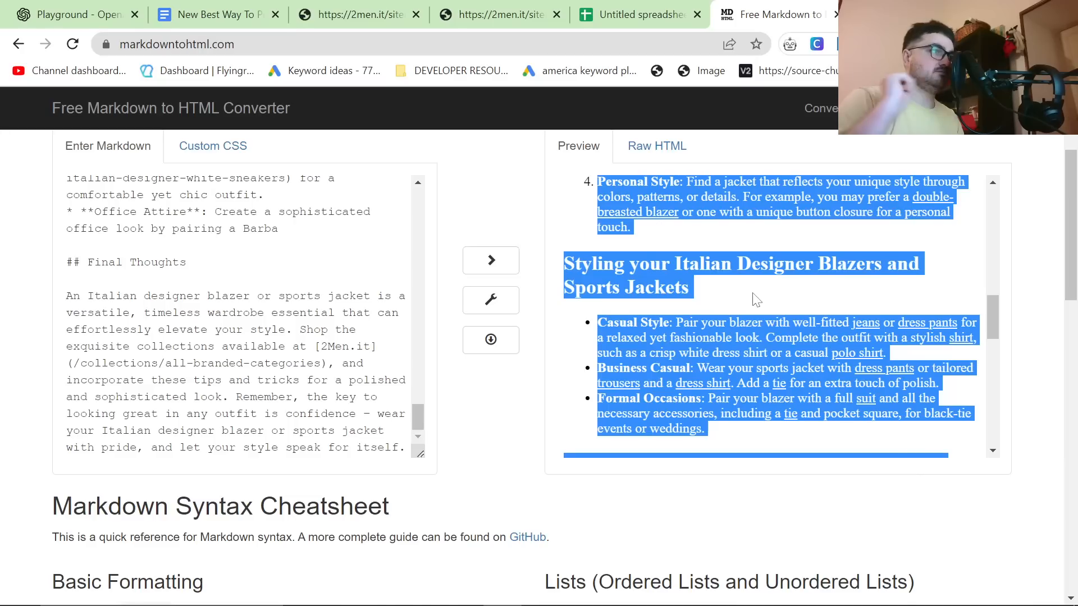
pyautogui.click(845, 283)
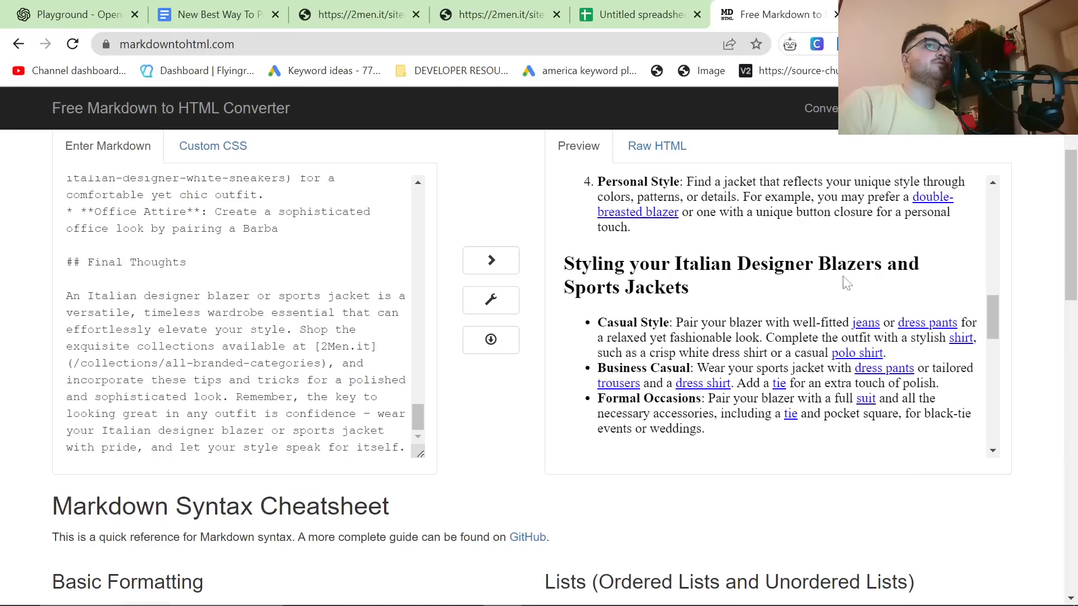
pyautogui.scroll(8, 775, 317)
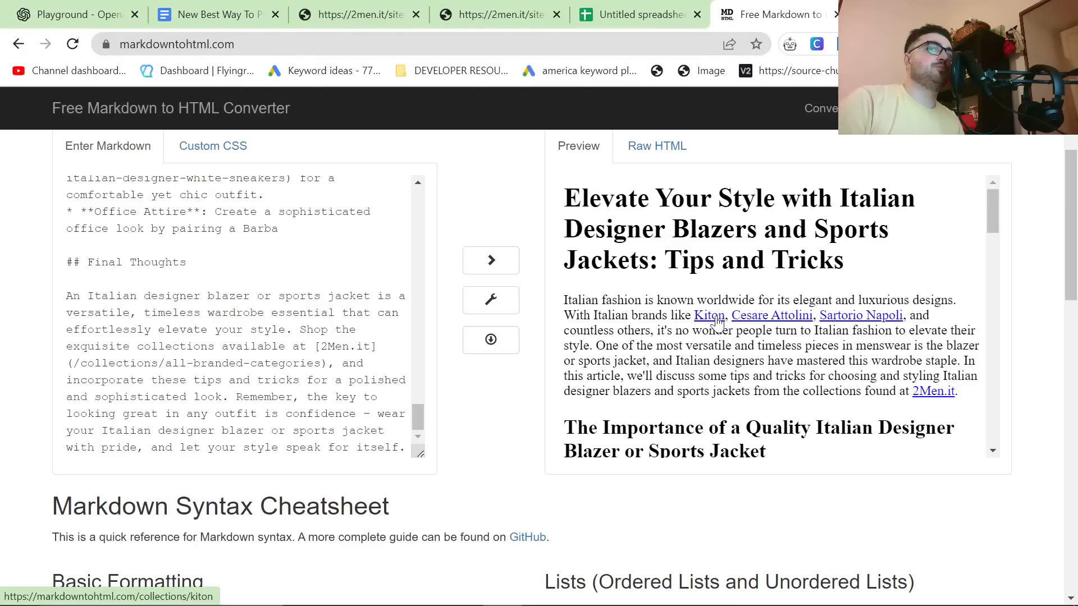
pyautogui.hotkey('ctrl', 'a')
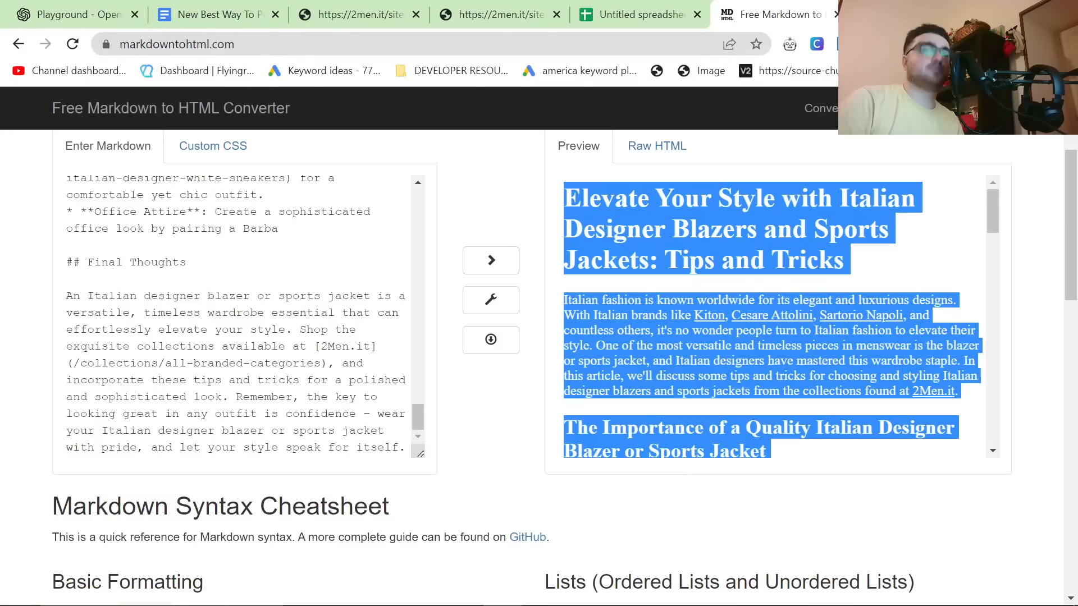
# Step: Switch to Google Docs in a new browser tab and create a new blank document
pyautogui.hotkey('ctrl', 't')
pyautogui.write('dic')
pyautogui.press('Return')
pyautogui.click(583, 49)
pyautogui.write('d')
pyautogui.press('Return')
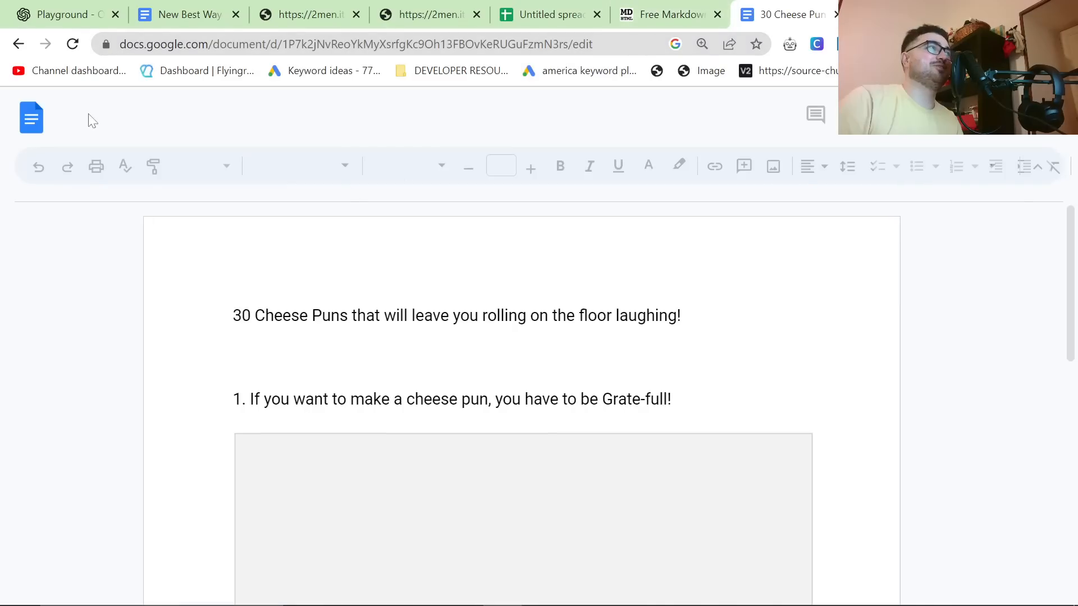
pyautogui.click(33, 119)
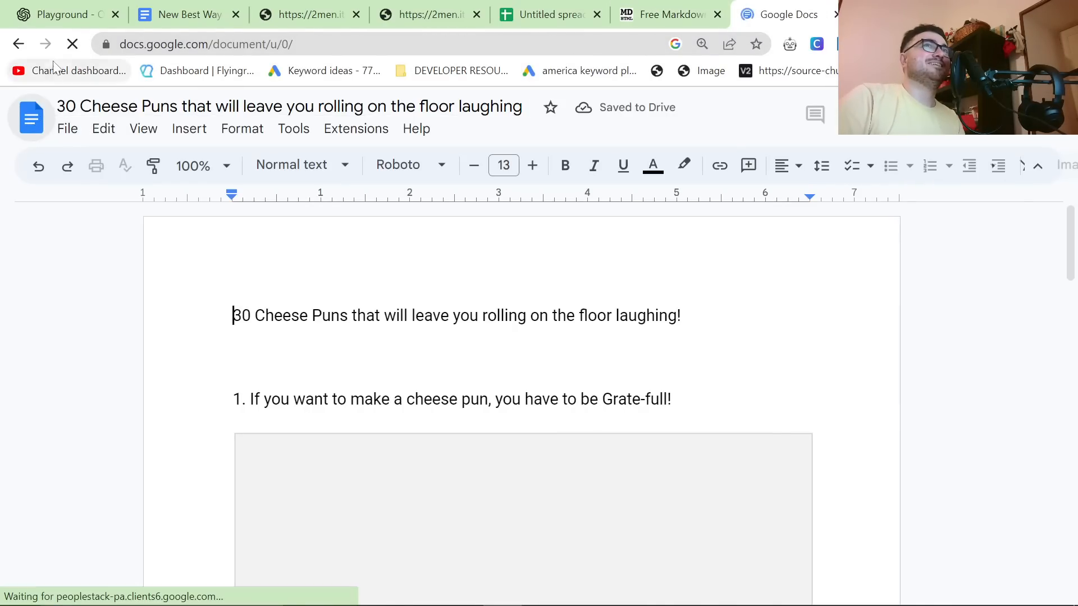
pyautogui.click(611, 241)
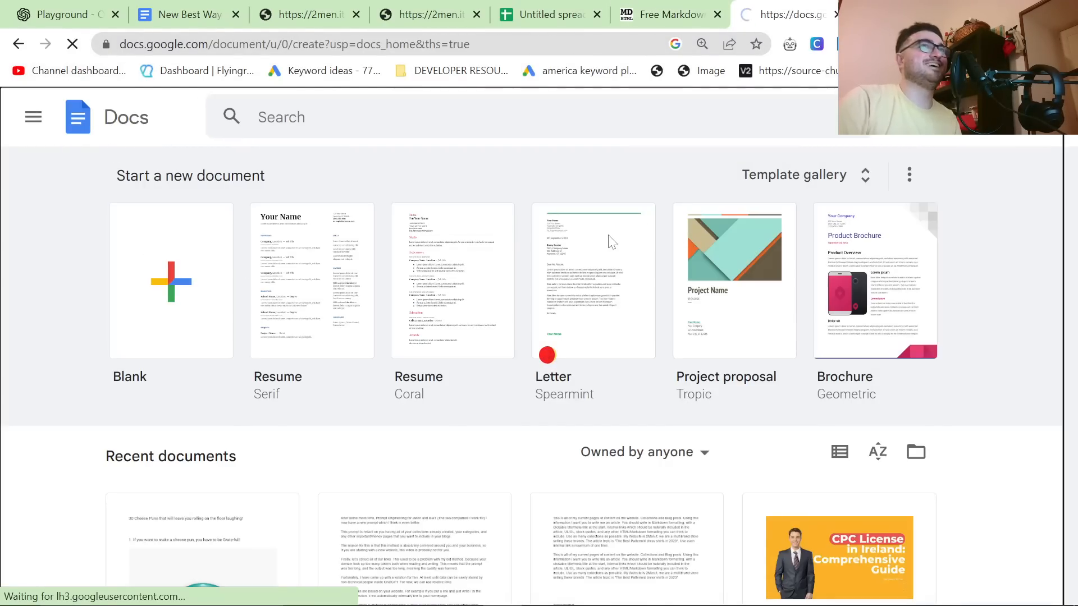
# Step: Paste the rendered article into the new document and open its Kiton link to test it
pyautogui.hotkey('ctrl', 'v')
pyautogui.scroll(20, 359, 414)
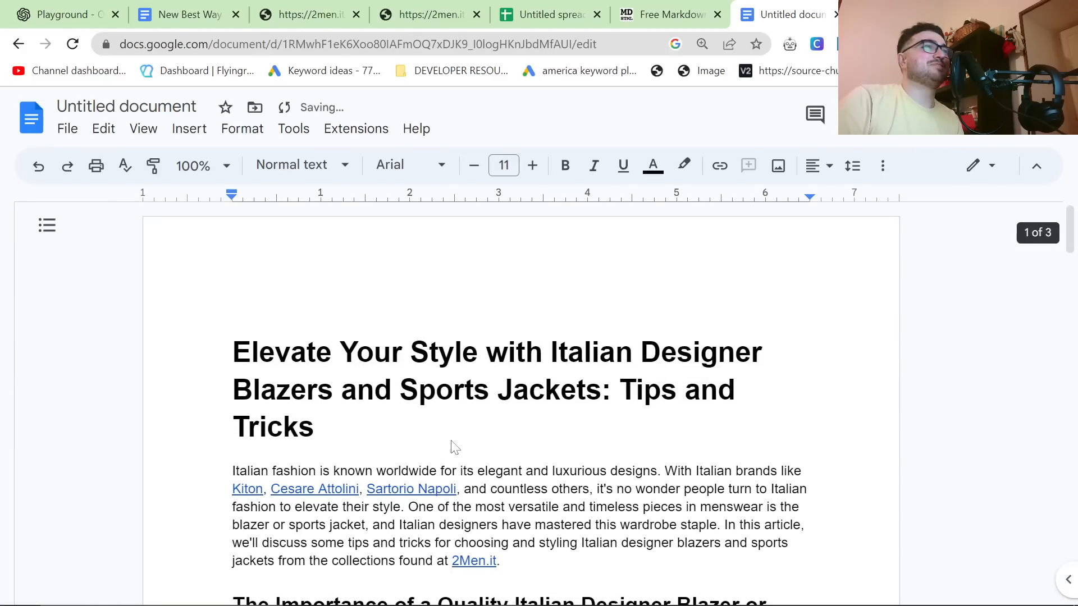
pyautogui.scroll(-3, 454, 447)
pyautogui.click(250, 322)
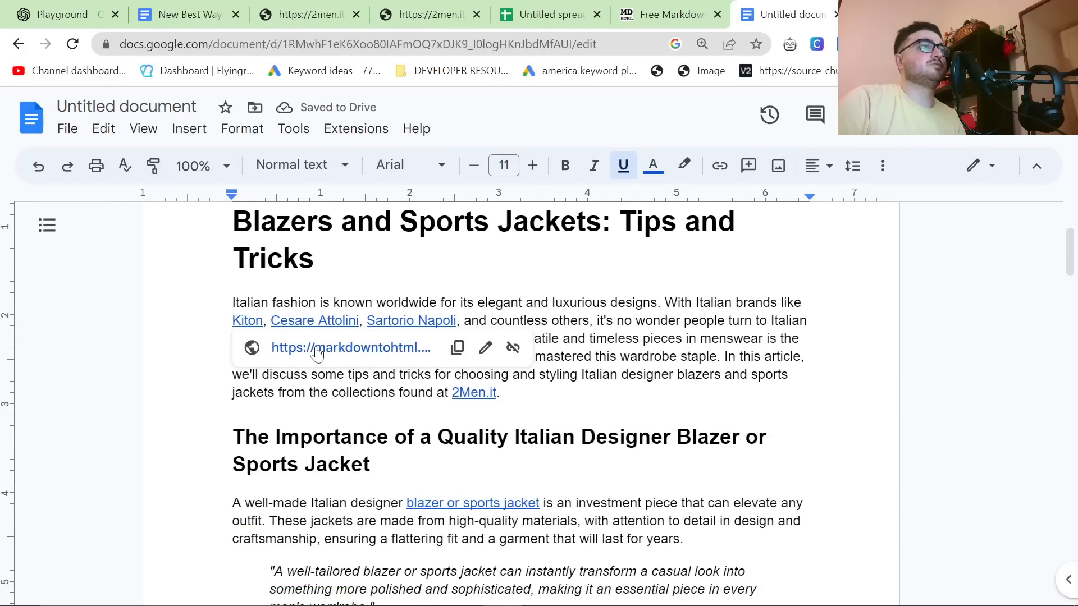
pyautogui.click(318, 348)
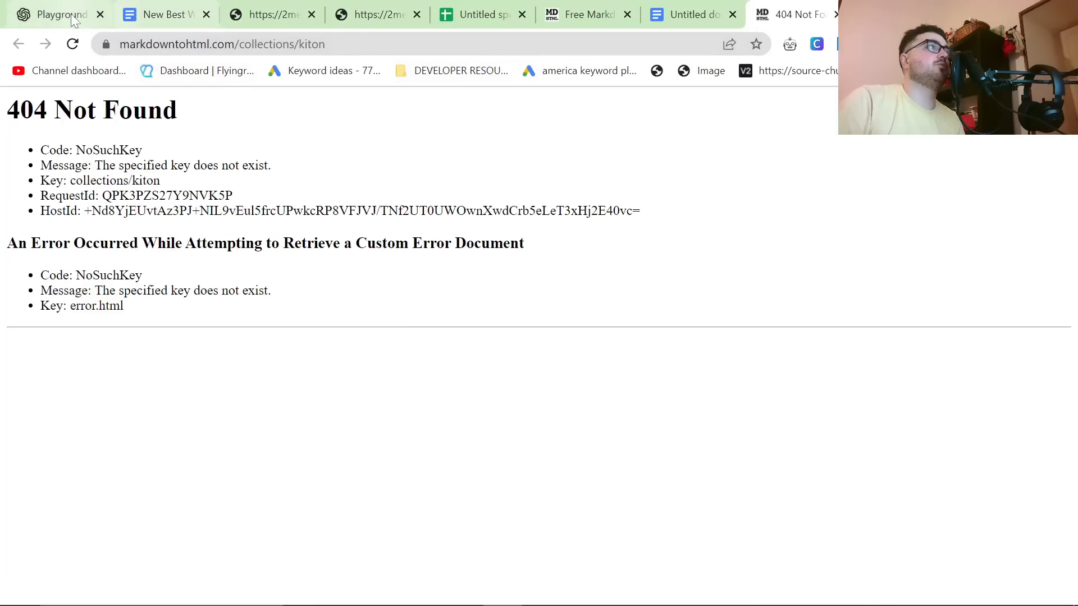
# Step: Copy the article's raw HTML from the Markdown converter and replace the entire Google Docs document content with it
pyautogui.click(565, 7)
pyautogui.click(657, 146)
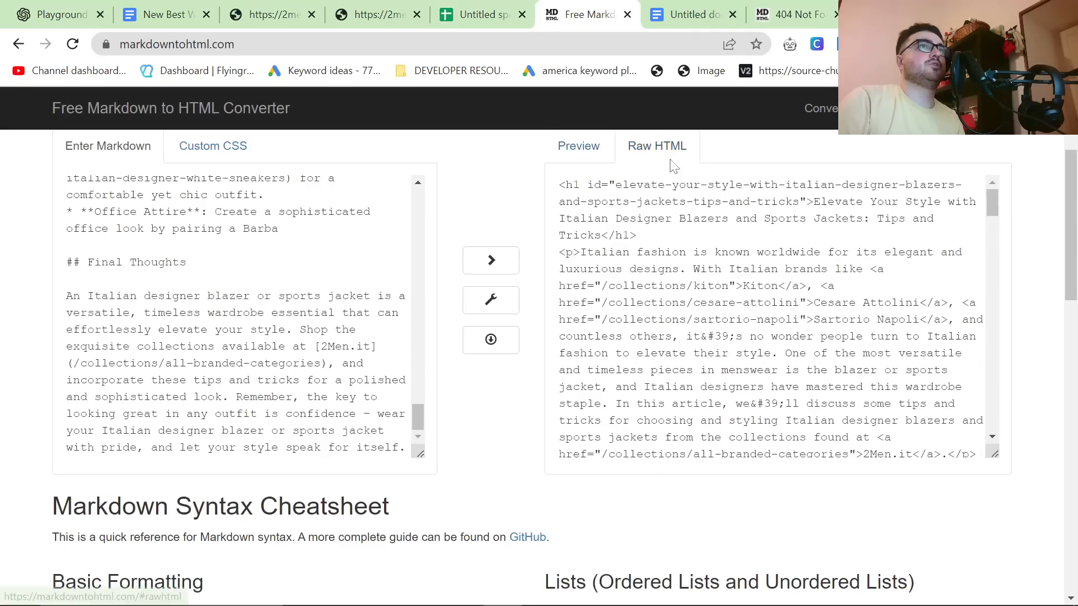
pyautogui.hotkey('ctrl', 'a')
pyautogui.click(686, 8)
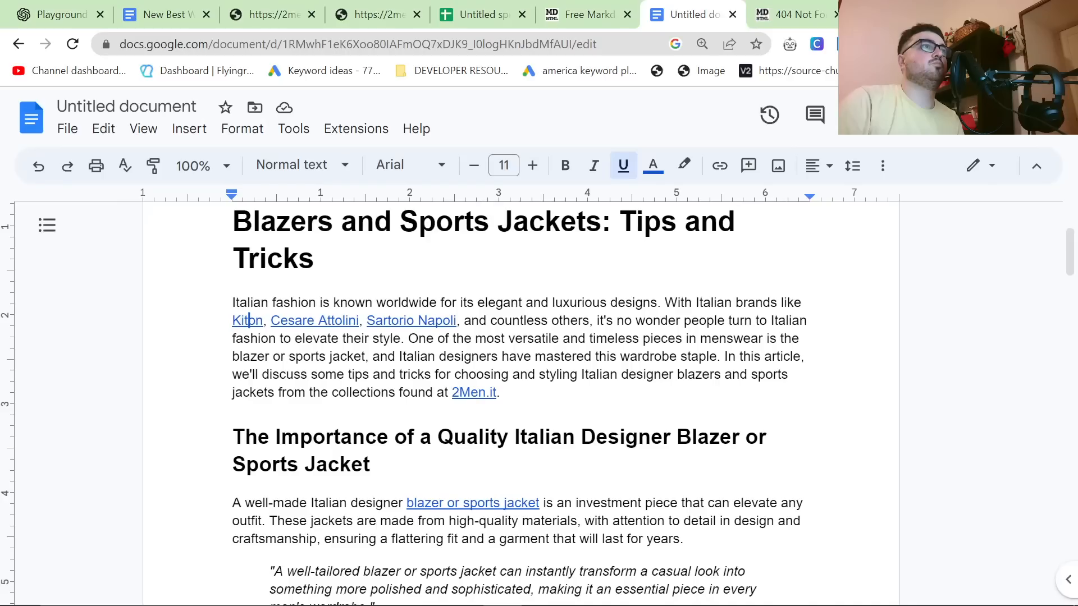
pyautogui.hotkey('ctrl', 'a')
pyautogui.hotkey('ctrl', 'v')
pyautogui.scroll(15, 521, 404)
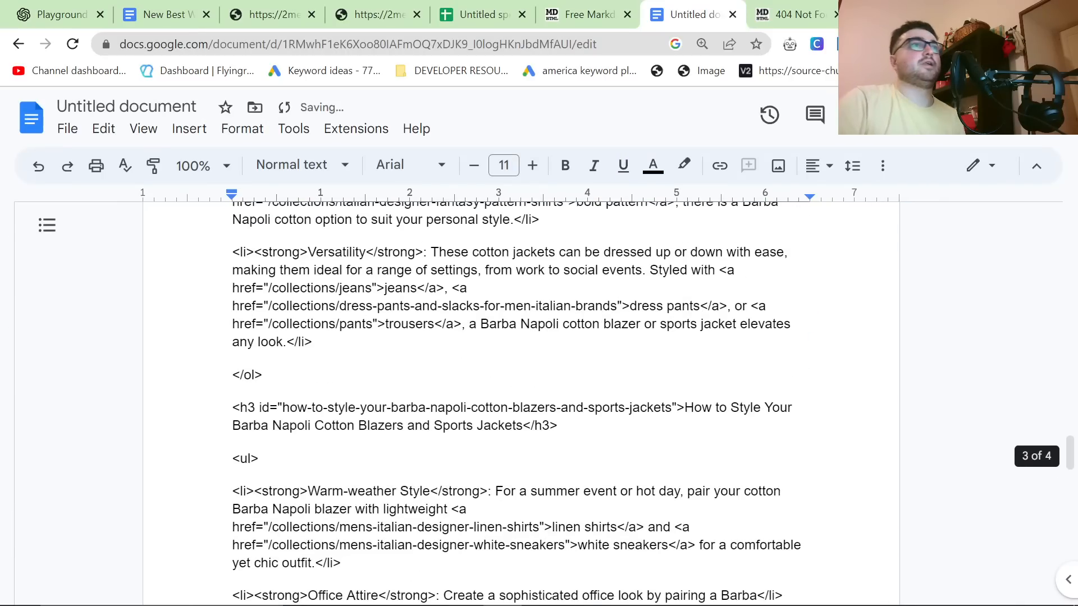
pyautogui.scroll(15, 521, 404)
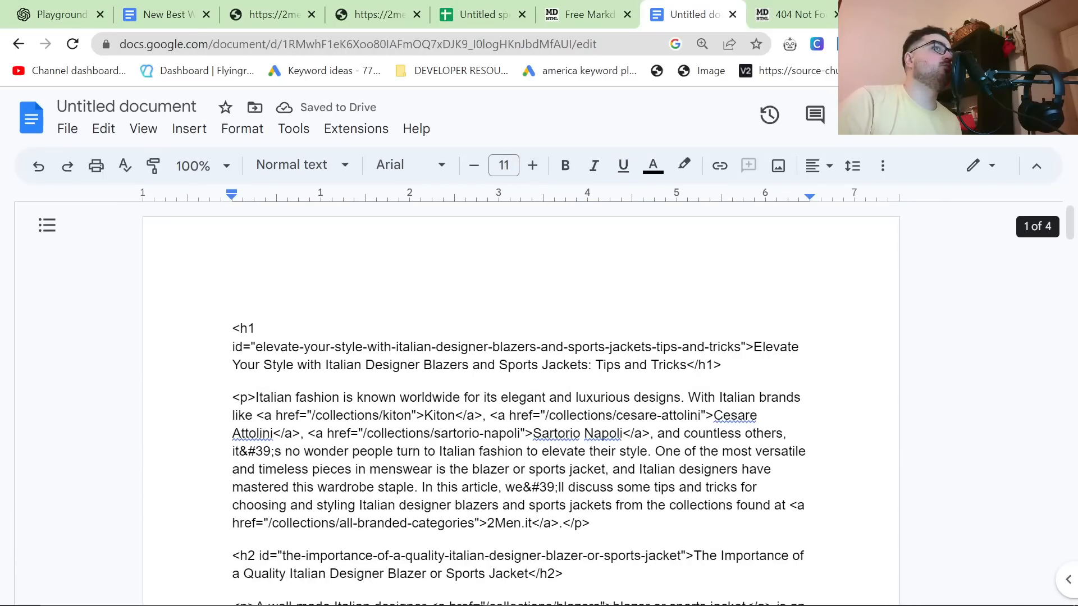
# Step: Highlight the relative link /collections/cesare-attolini in the pasted HTML, and check the raw HTML in the Markdown converter again
pyautogui.moveTo(546, 416); pyautogui.dragTo(689, 415)
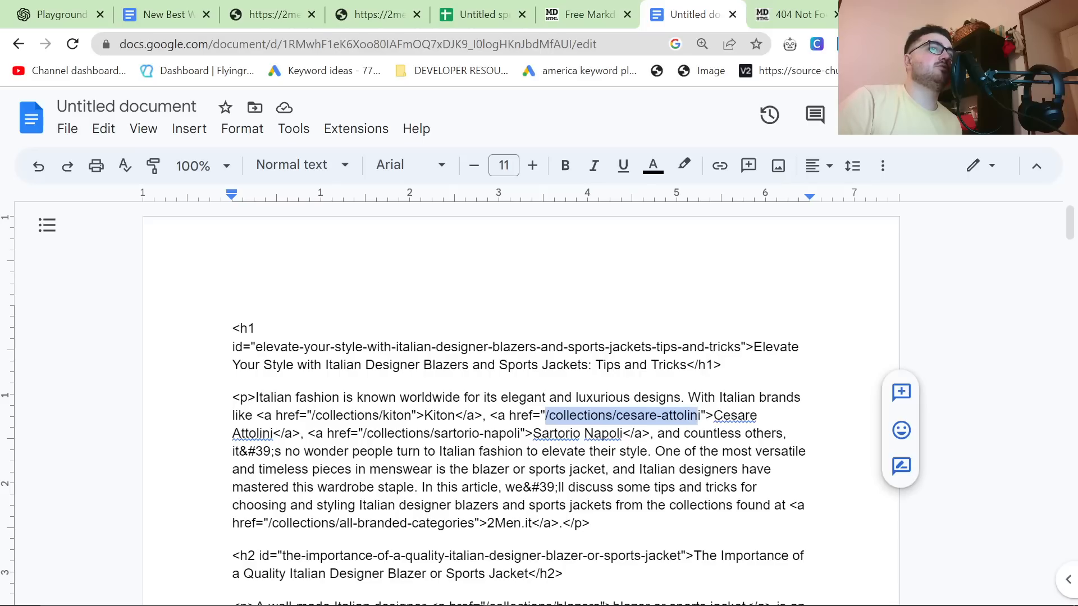
pyautogui.click(688, 487)
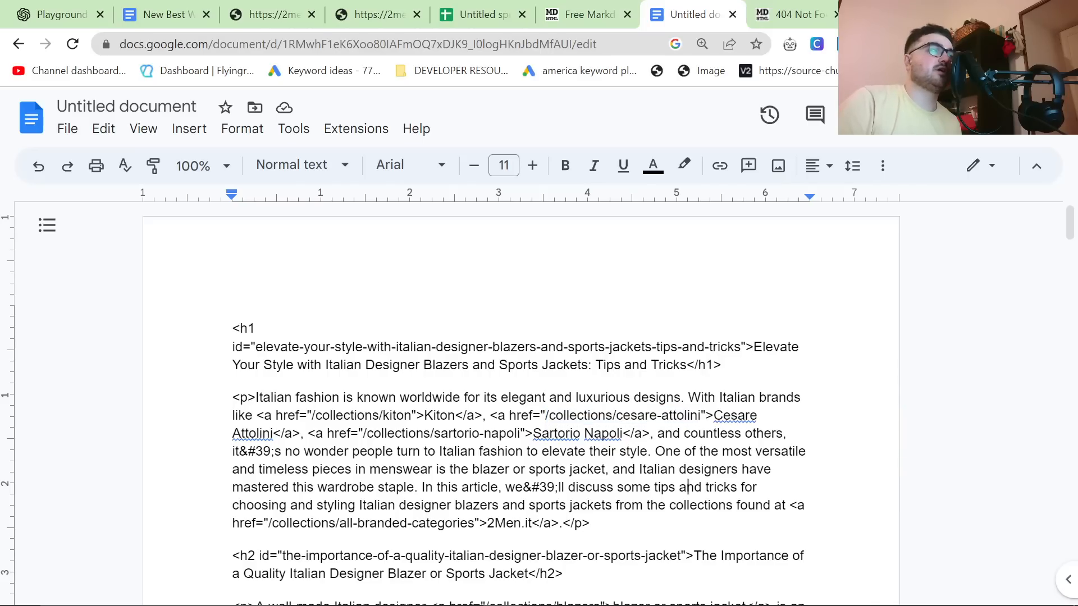
pyautogui.click(568, 9)
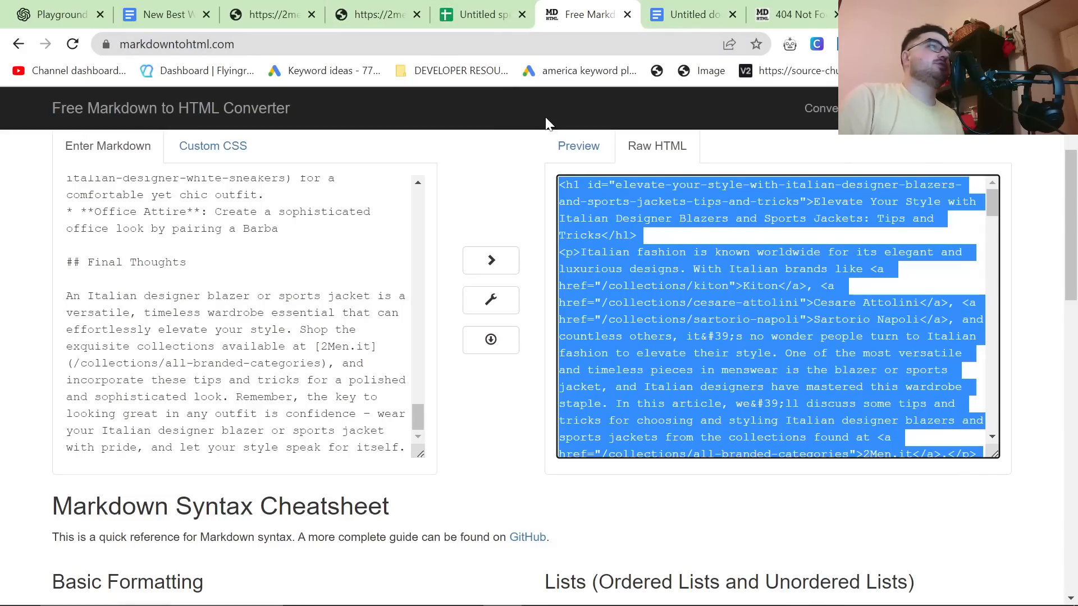
pyautogui.scroll(3, 605, 314)
pyautogui.click(664, 324)
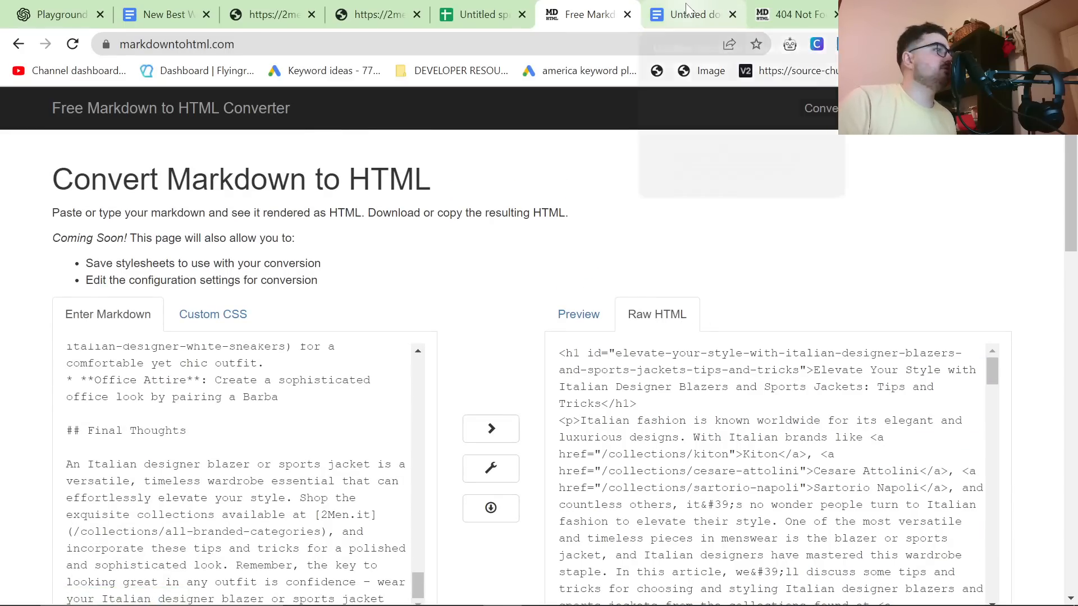
# Step: Review the generated article in the OpenAI Playground and search for "all-branded" to locate its link in the introduction
pyautogui.hotkey('ctrl', '1')
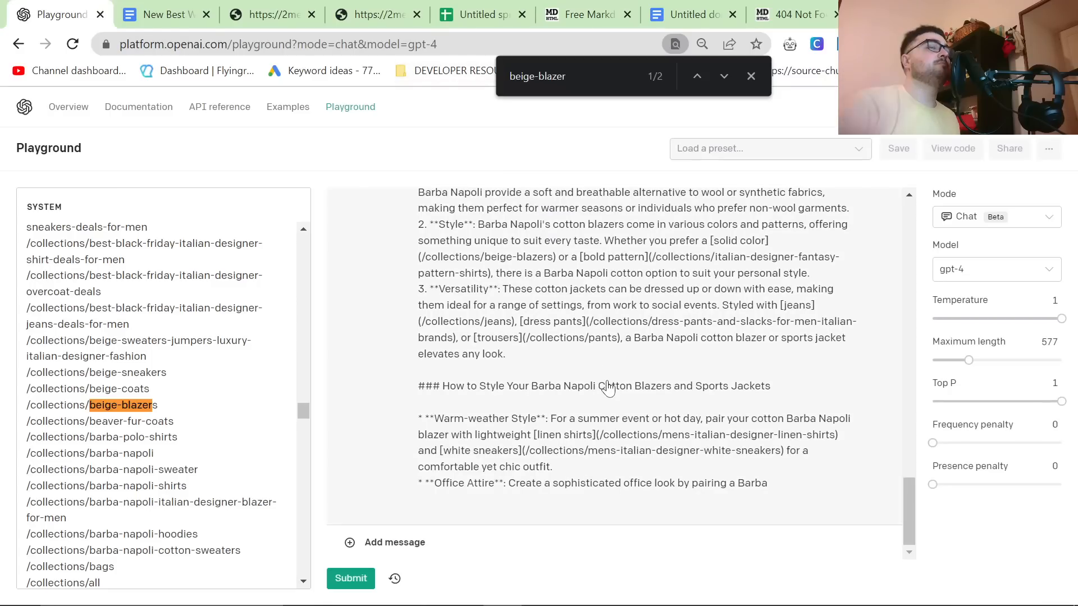
pyautogui.scroll(15, 567, 381)
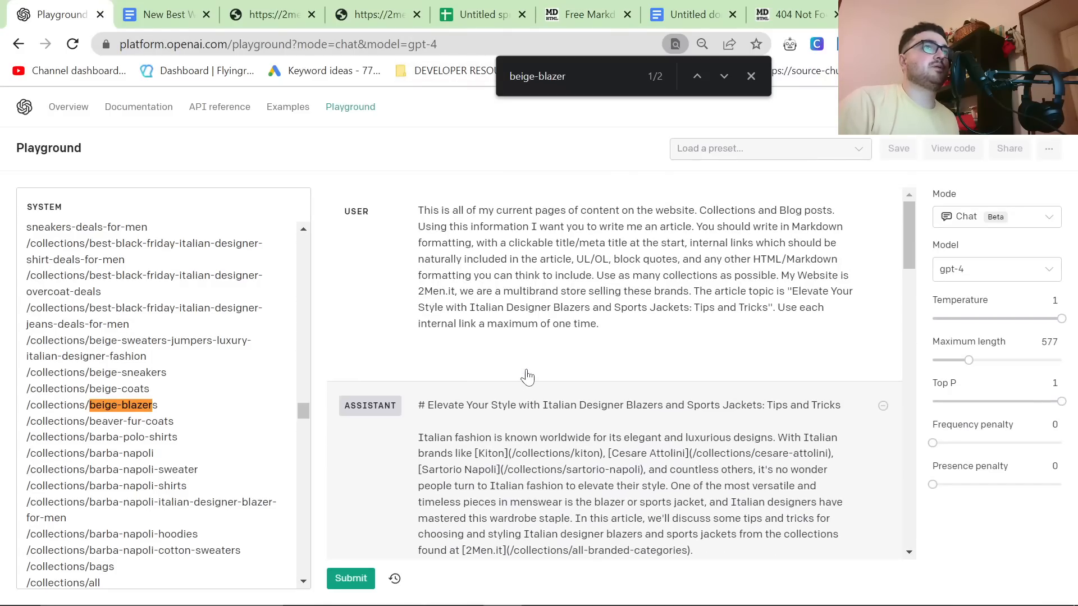
pyautogui.scroll(-5, 612, 350)
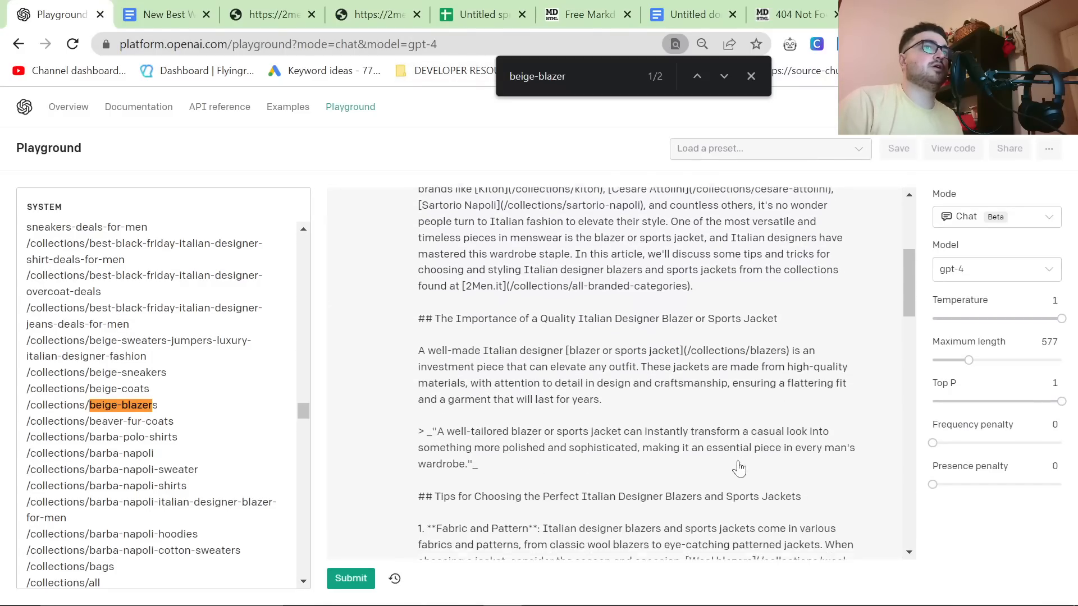
pyautogui.scroll(-1, 707, 457)
pyautogui.scroll(-7, 709, 449)
pyautogui.click(522, 373)
pyautogui.hotkey('ctrl', 'f')
pyautogui.write('all-br')
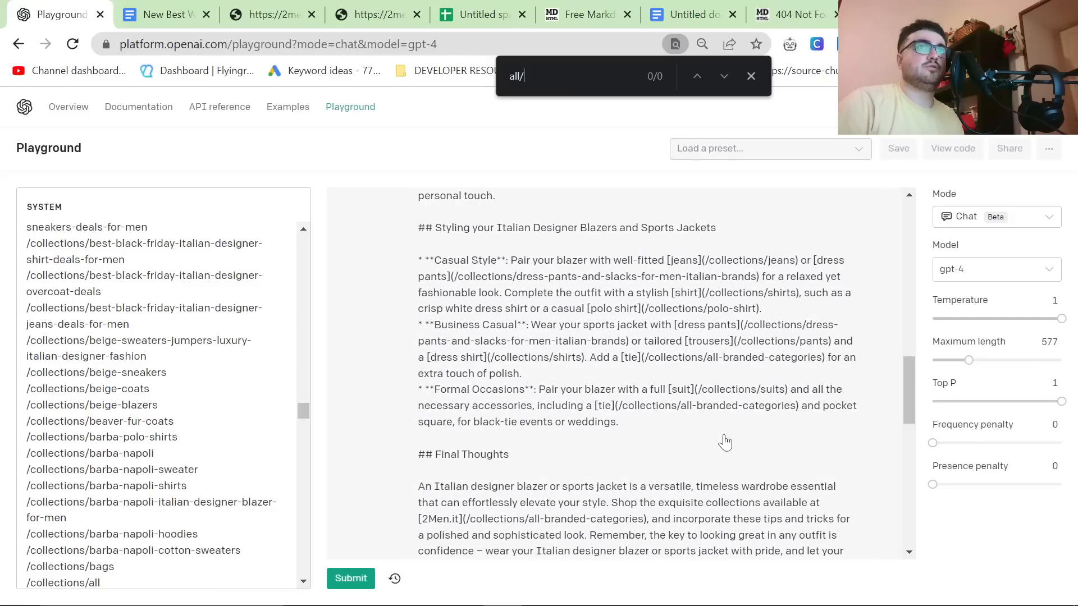
pyautogui.write('aned')
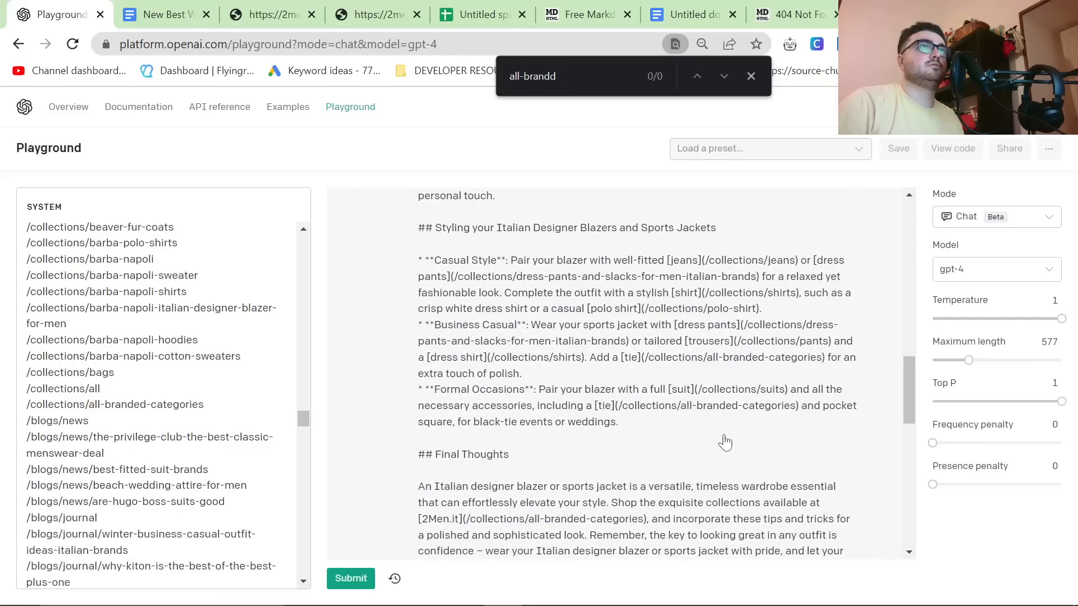
pyautogui.press('BackSpace')
pyautogui.write('ded')
pyautogui.press('Return')
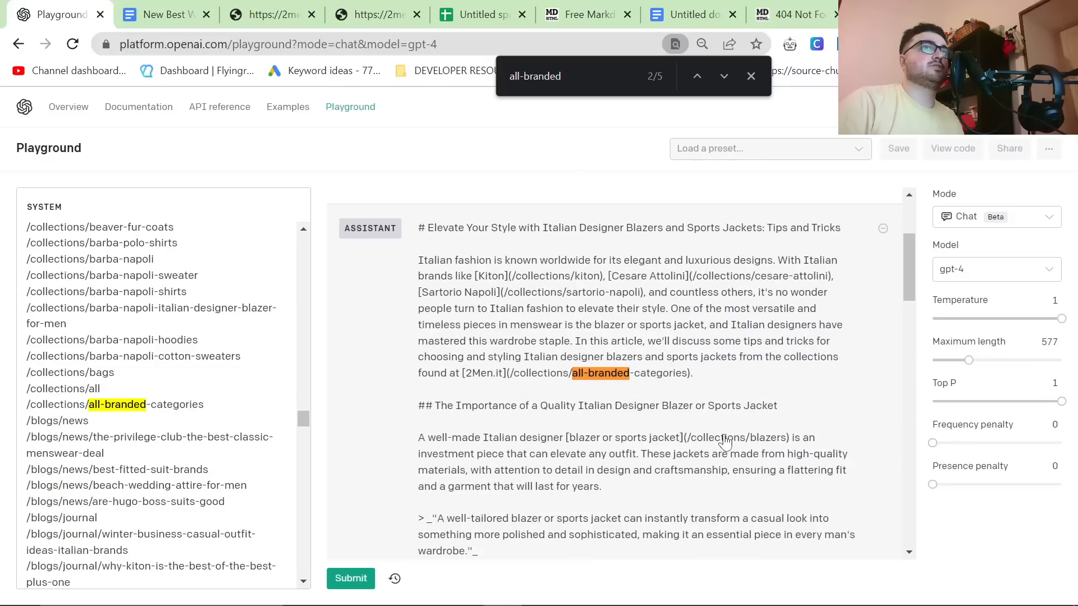
# Step: Examine the "all-branded" link occurrences in the generated article, from the styling section through Final Thoughts
pyautogui.press('Return')
pyautogui.scroll(-1, 685, 458)
pyautogui.press('Return')
pyautogui.press('Return')
pyautogui.press('Return')
pyautogui.scroll(3, 681, 471)
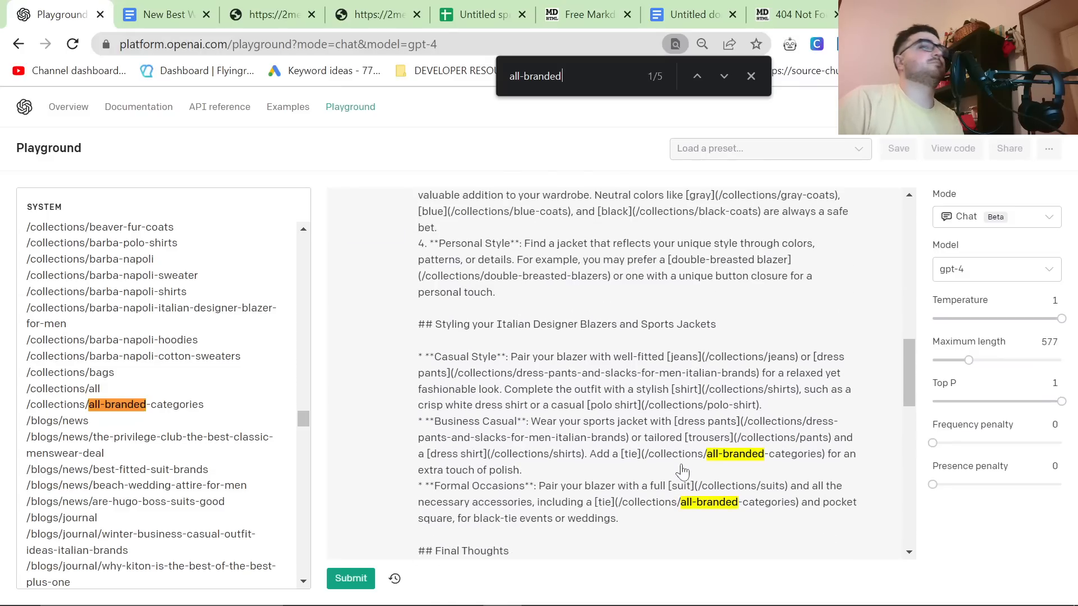
pyautogui.scroll(-1, 763, 501)
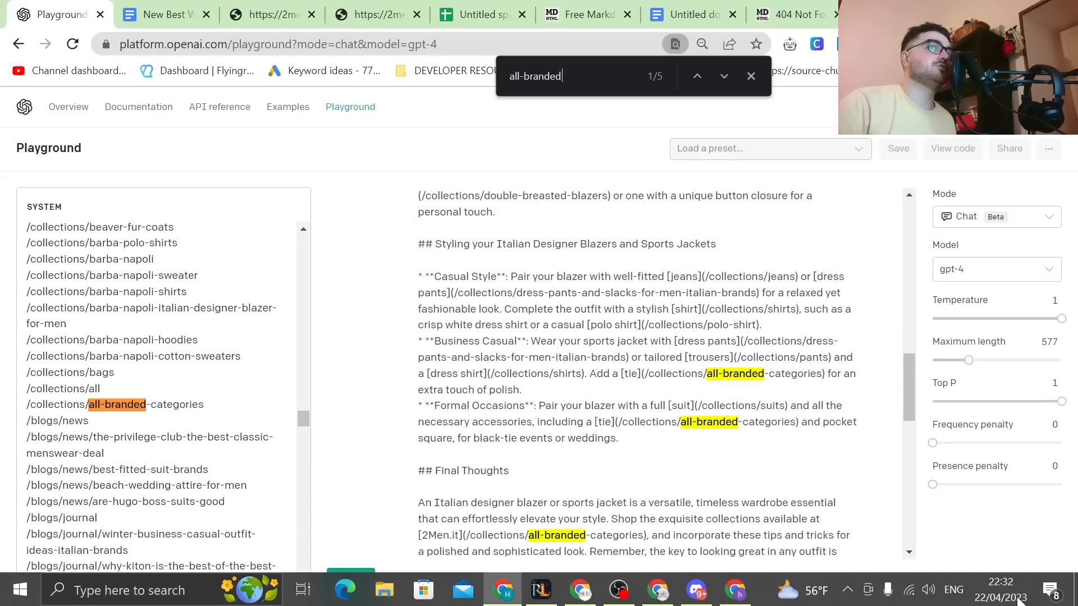
pyautogui.scroll(-3, 629, 387)
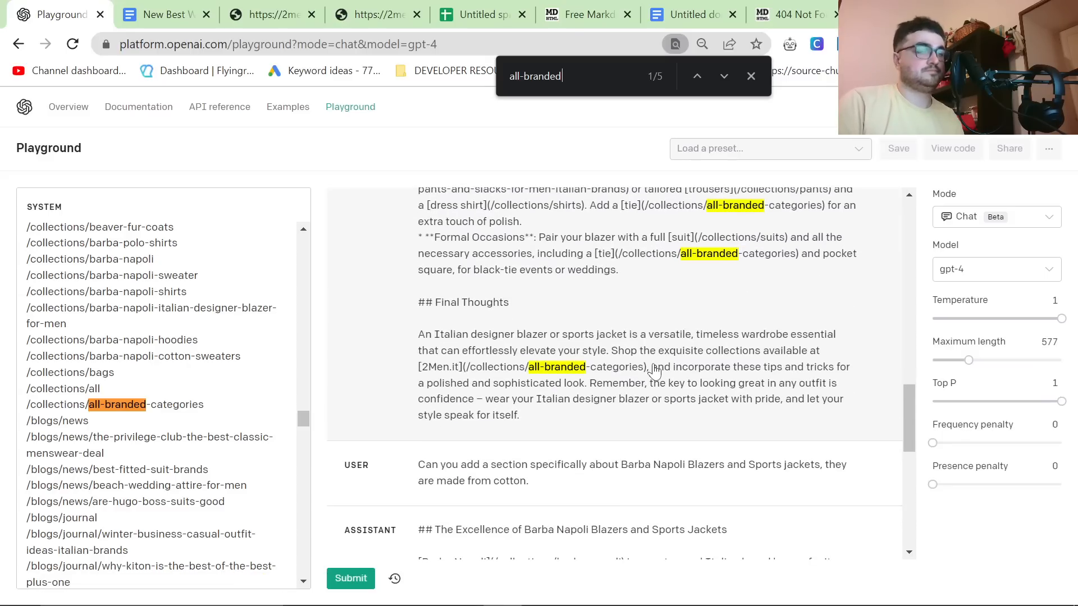
# Step: Open the Barba Napoli Review article from the 2men.it journal in a separate tab and copy its URL
pyautogui.hotkey('ctrl', '3')
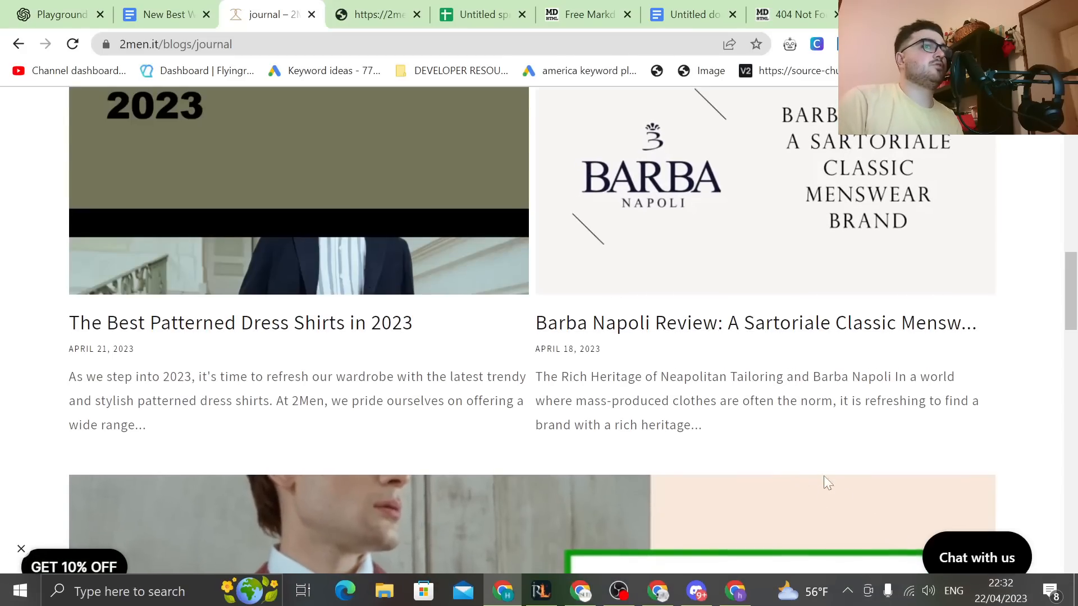
pyautogui.scroll(3, 824, 484)
pyautogui.keyDown('ctrl'); pyautogui.click(753, 333); pyautogui.keyUp('ctrl')
pyautogui.click(334, 16)
pyautogui.click(314, 47)
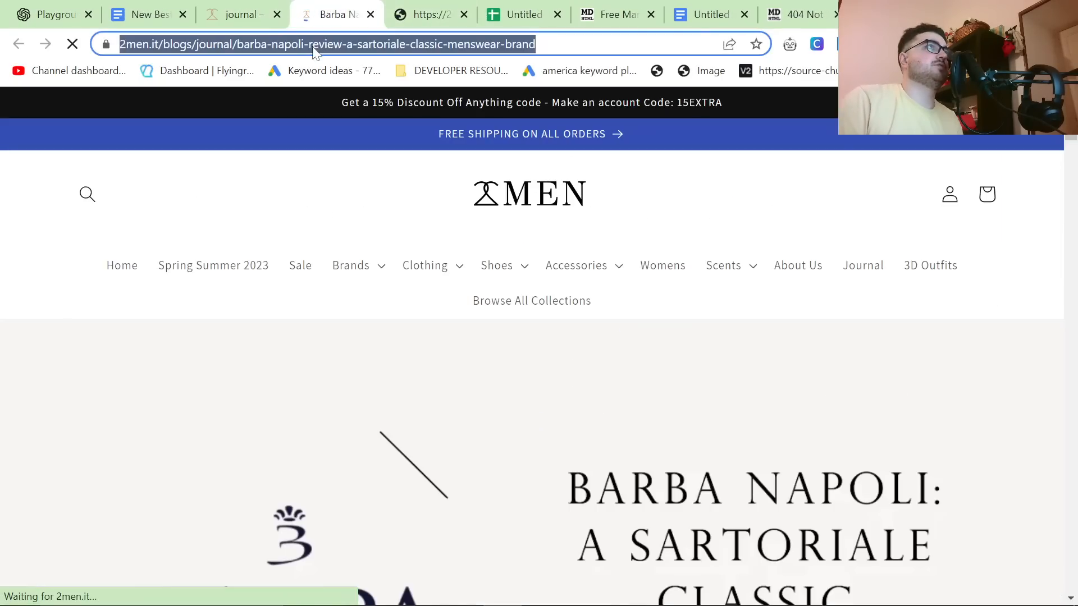
# Step: Switch to Google Search Console and filter the 2men.it search performance by page using the copied Barba Napoli review URL
pyautogui.hotkey('alt', 'Tab')
pyautogui.hotkey('alt', 'Tab')
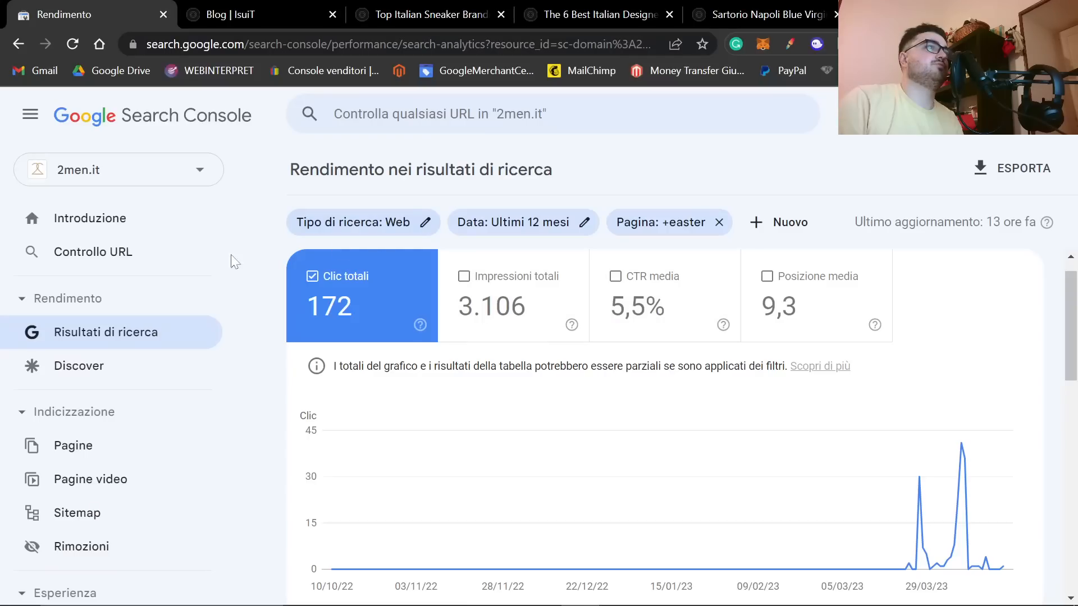
pyautogui.click(113, 334)
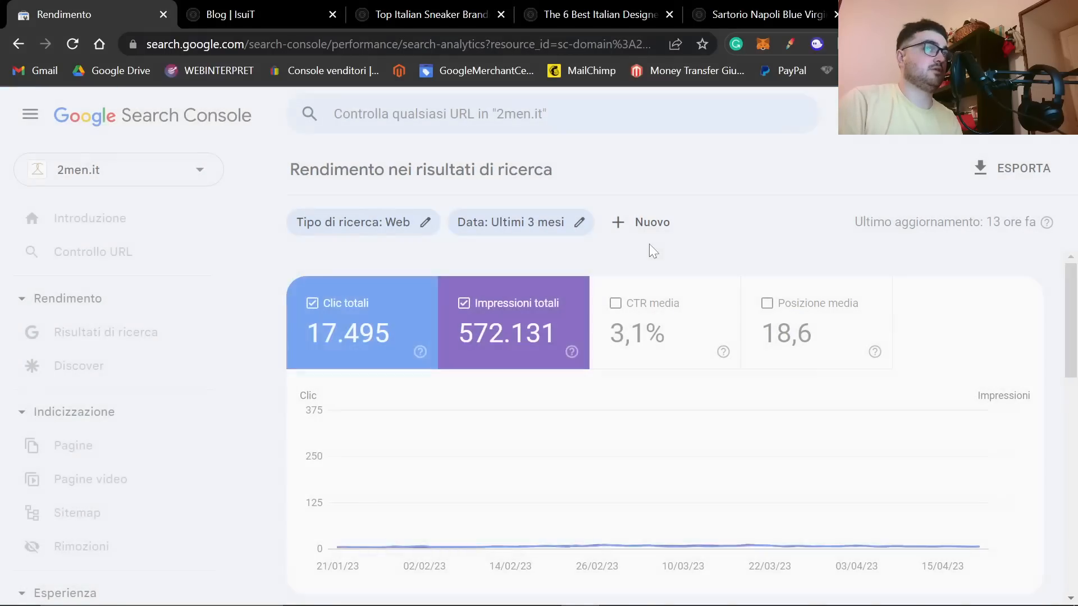
pyautogui.click(651, 224)
pyautogui.click(673, 288)
pyautogui.hotkey('ctrl', 'v')
pyautogui.press('Return')
pyautogui.scroll(-3, 595, 465)
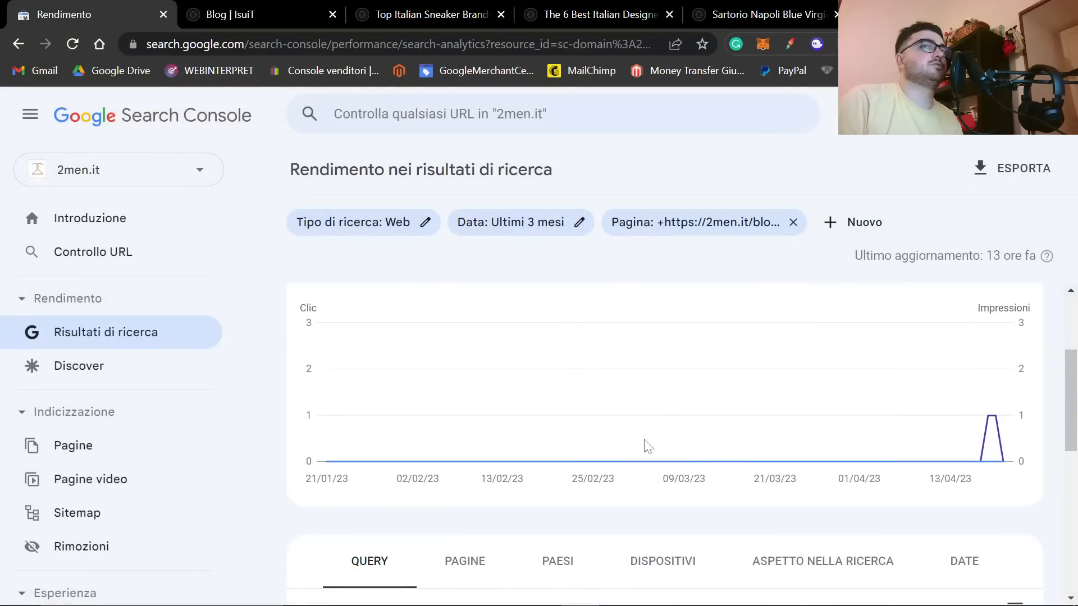
pyautogui.scroll(-6, 999, 421)
pyautogui.scroll(9, 979, 428)
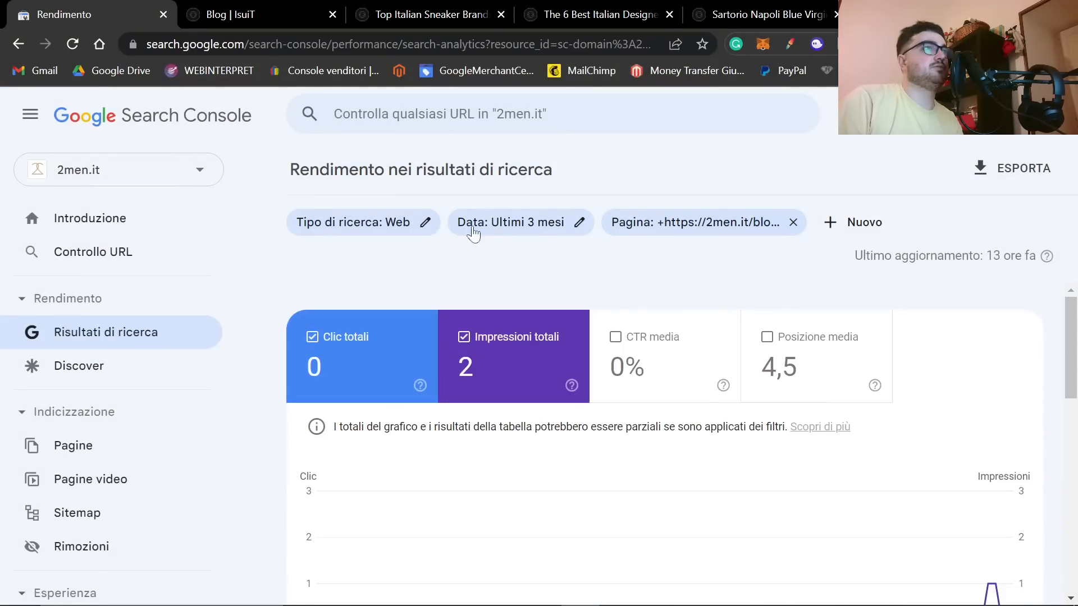
# Step: Set the report's date range to the most recent date (Data più recente) and view the article's queries
pyautogui.click(556, 227)
pyautogui.click(524, 249)
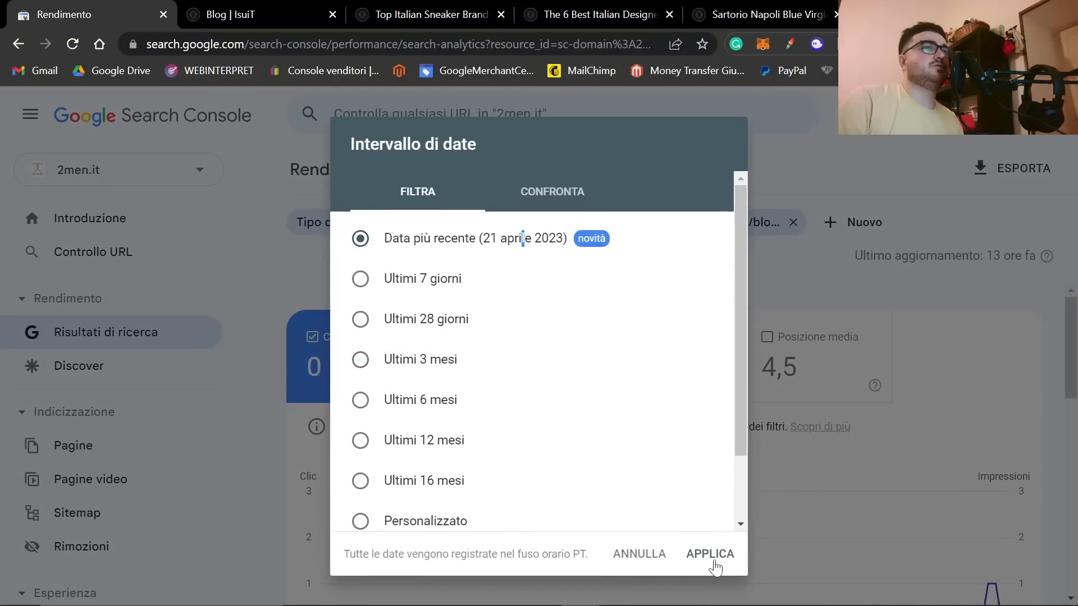
pyautogui.click(699, 536)
pyautogui.scroll(-5, 705, 451)
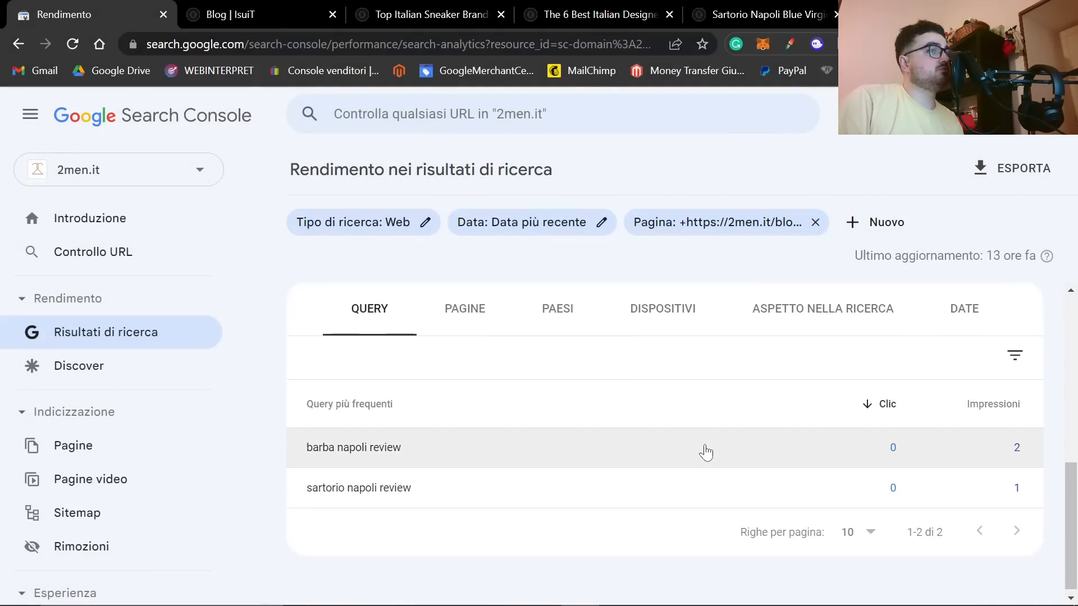
# Step: Copy the query "barba napoli review", search Google for it, and locate the 2men.it article in the results
pyautogui.moveTo(406, 451); pyautogui.dragTo(295, 449)
pyautogui.hotkey('ctrl', 'c')
pyautogui.click(331, 2)
pyautogui.hotkey('ctrl', 'l')
pyautogui.hotkey('ctrl', 'v')
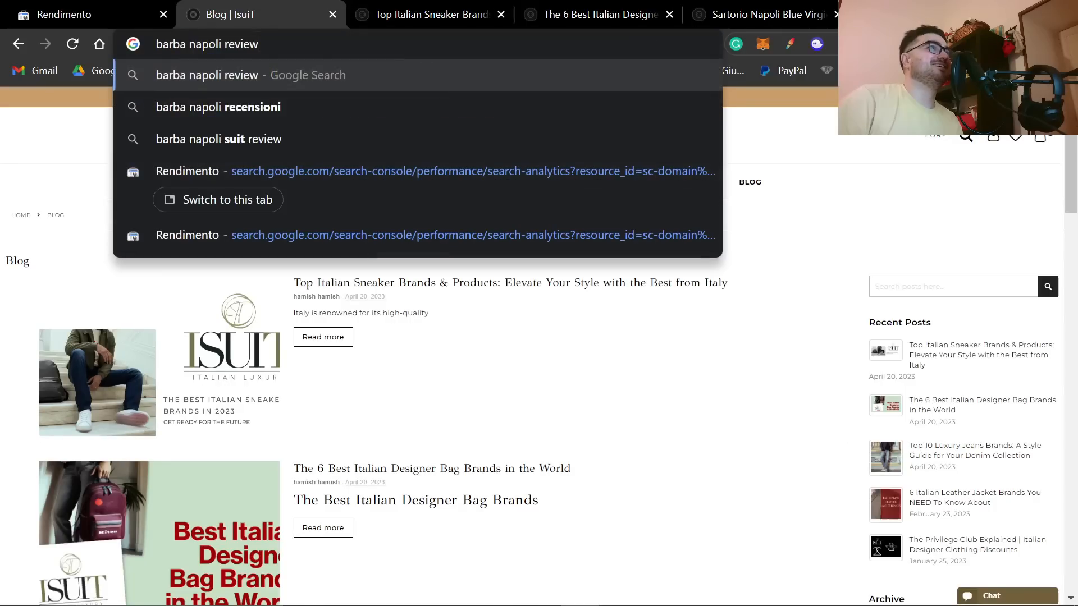
pyautogui.press('Return')
pyautogui.scroll(-8, 511, 370)
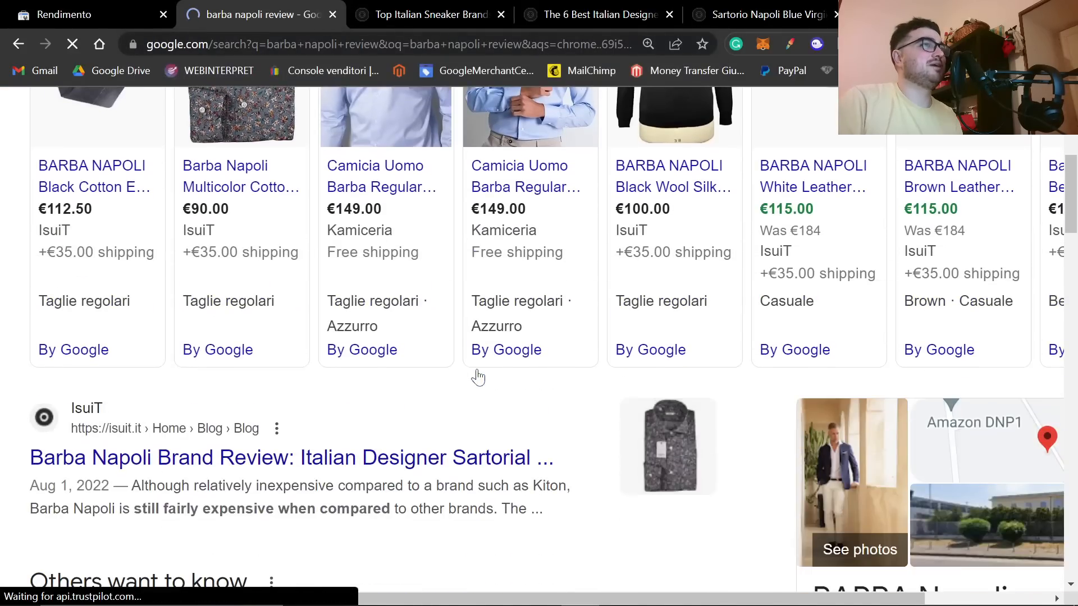
pyautogui.scroll(-6, 200, 224)
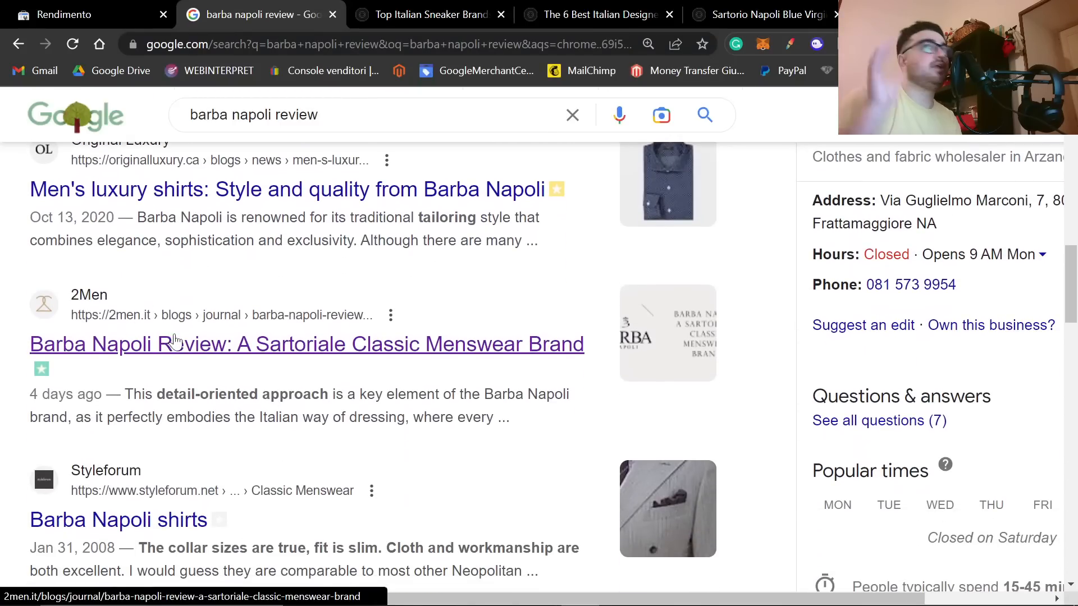
pyautogui.click(179, 342)
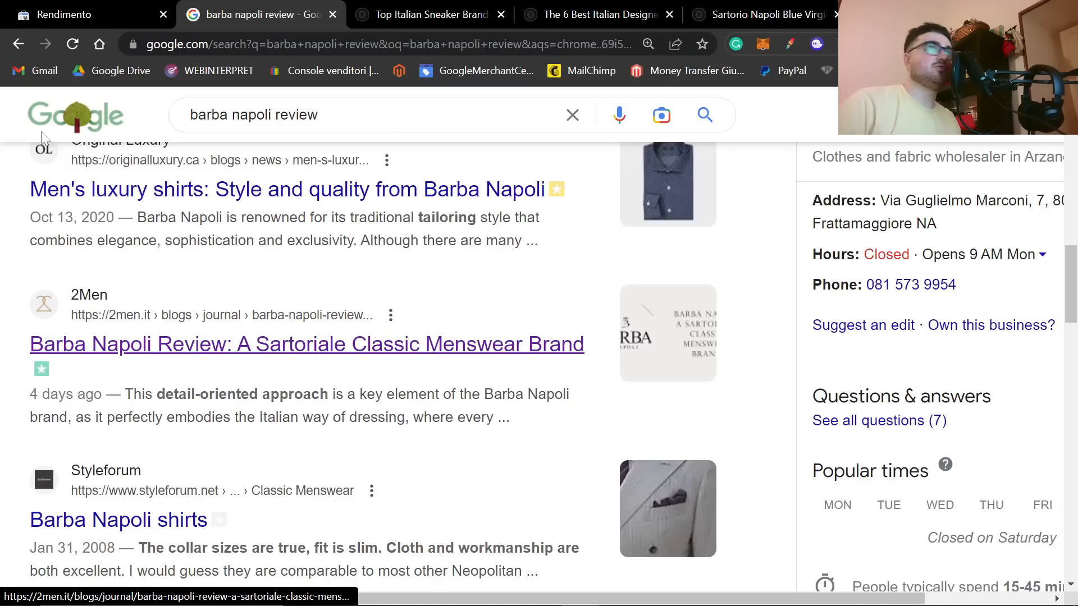
# Step: Repeat the "barba napoli review" search in a new incognito window and accept all of Google's cookies
pyautogui.click(1064, 44)
pyautogui.click(948, 110)
pyautogui.hotkey('ctrl', 'v')
pyautogui.press('Return')
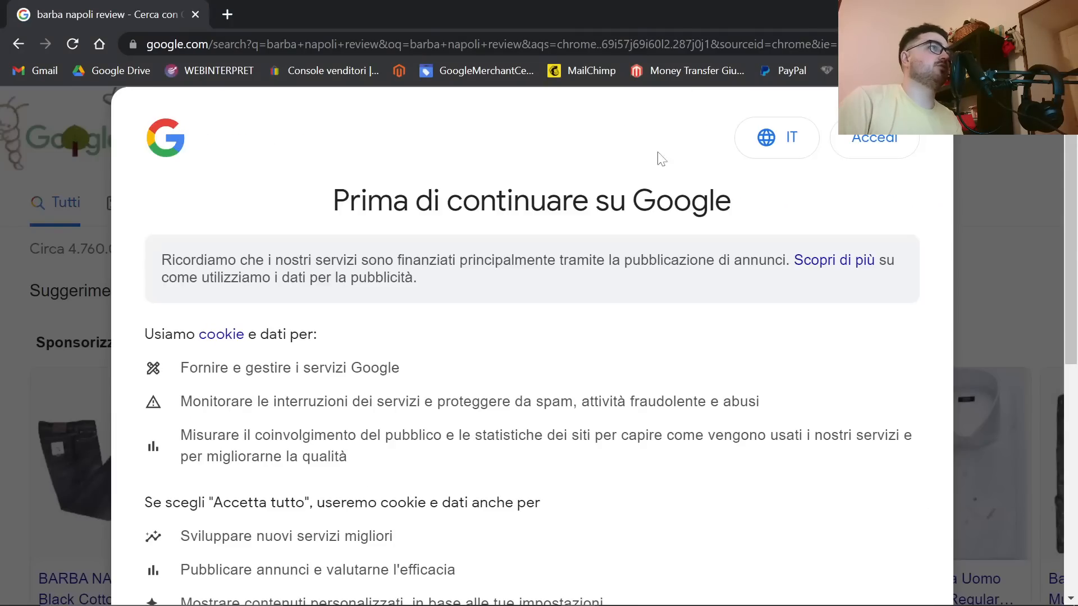
pyautogui.scroll(-5, 668, 336)
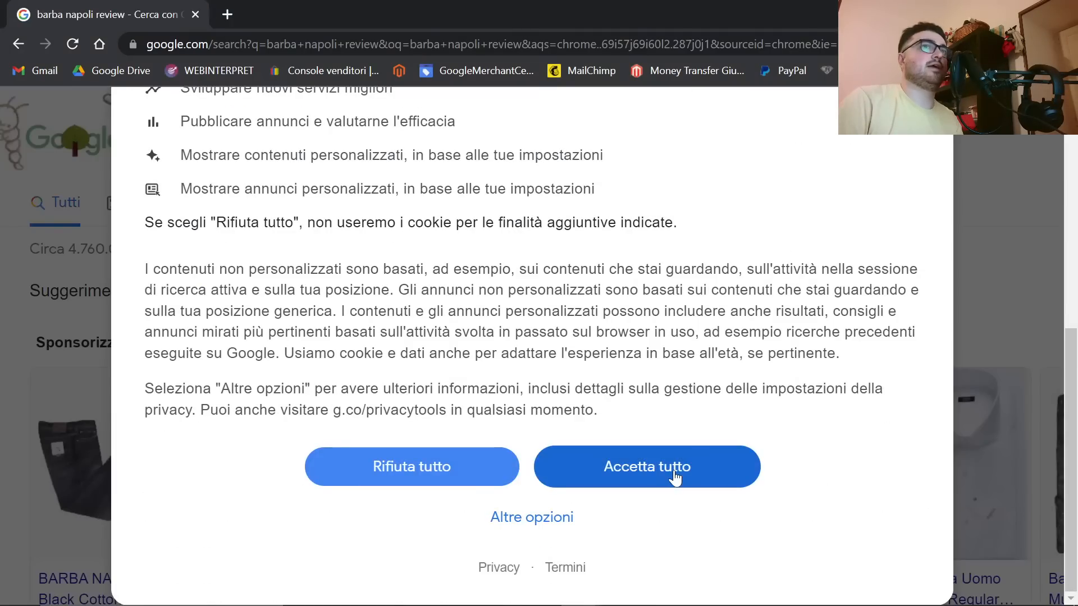
pyautogui.click(596, 478)
# Step: Find "2men" on the incognito results page to check where the 2men.it article ranks
pyautogui.scroll(-10, 343, 420)
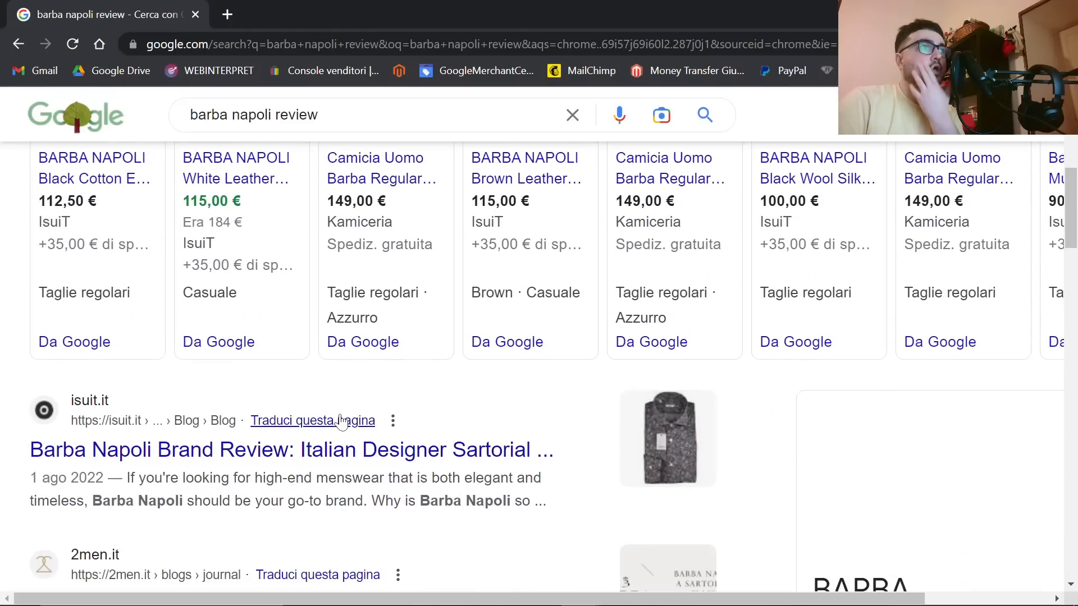
pyautogui.scroll(-3, 341, 420)
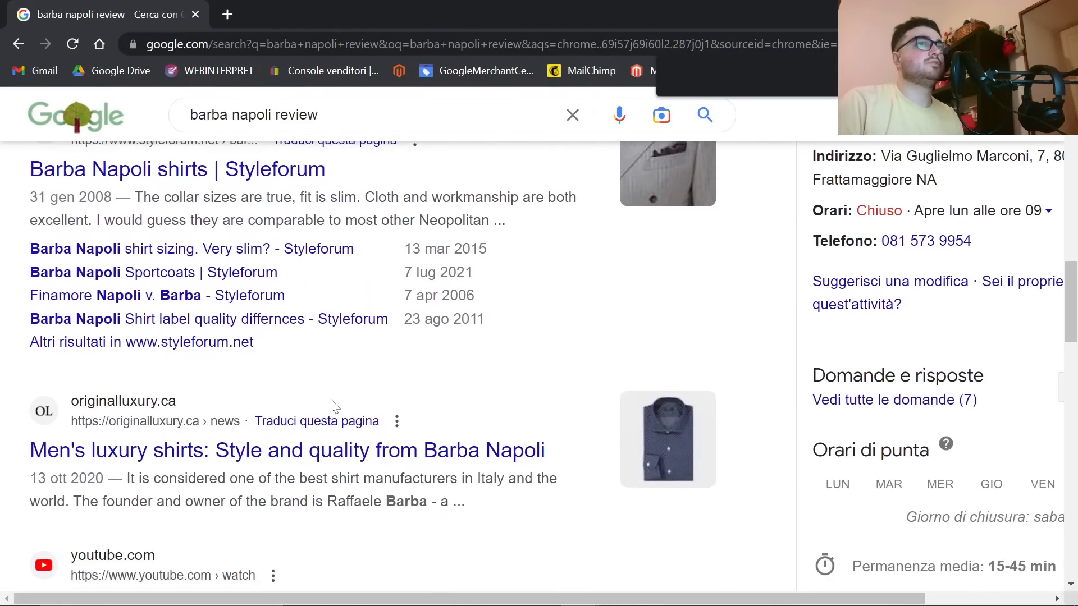
pyautogui.write('2men')
pyautogui.scroll(9, 333, 404)
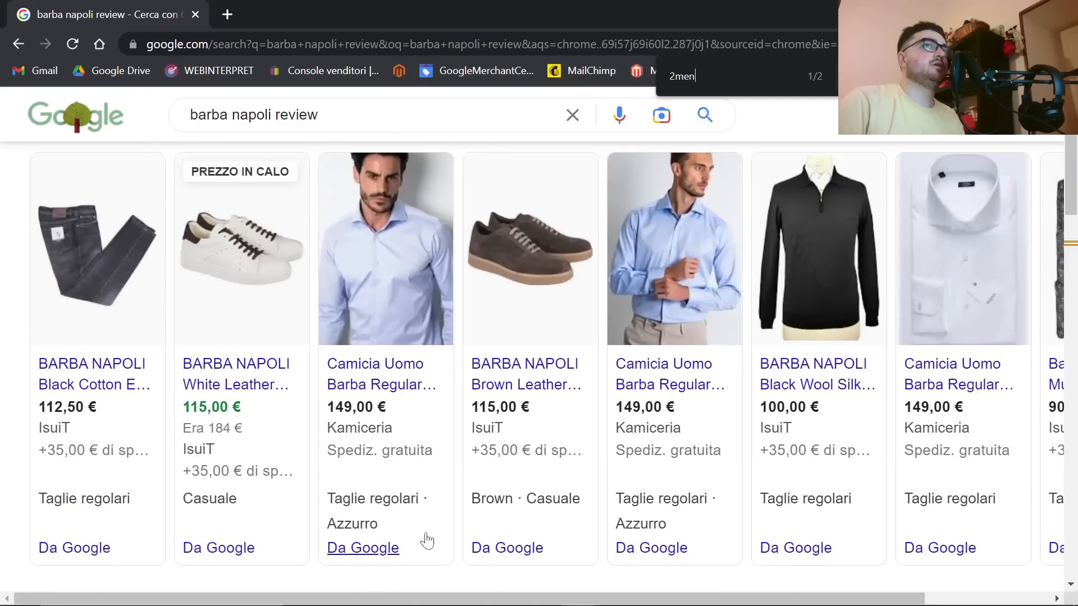
pyautogui.scroll(-6, 191, 427)
pyautogui.scroll(-2, 194, 426)
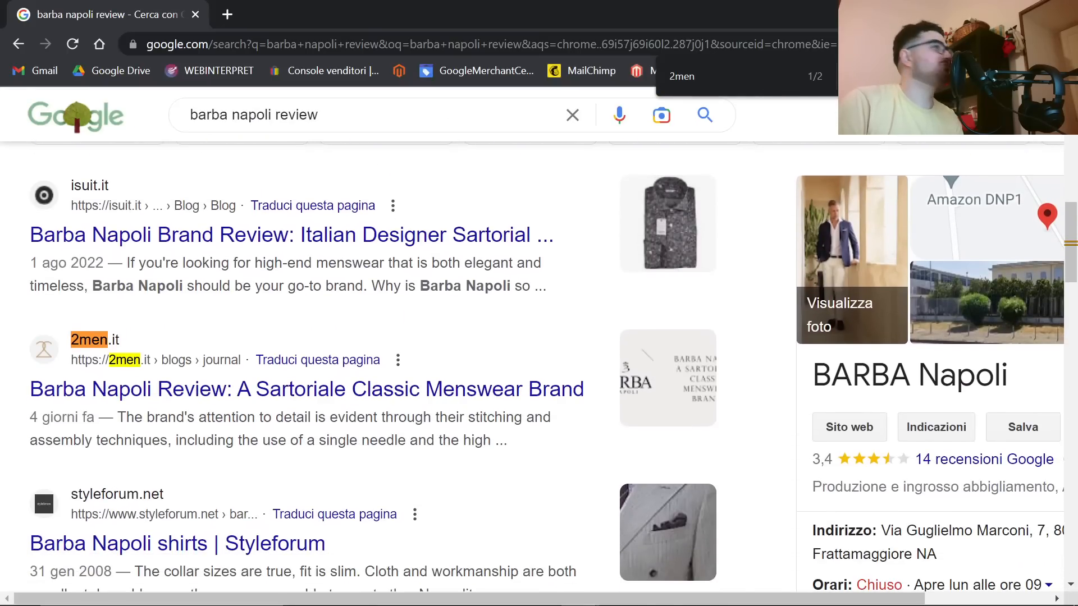
pyautogui.scroll(1, 175, 384)
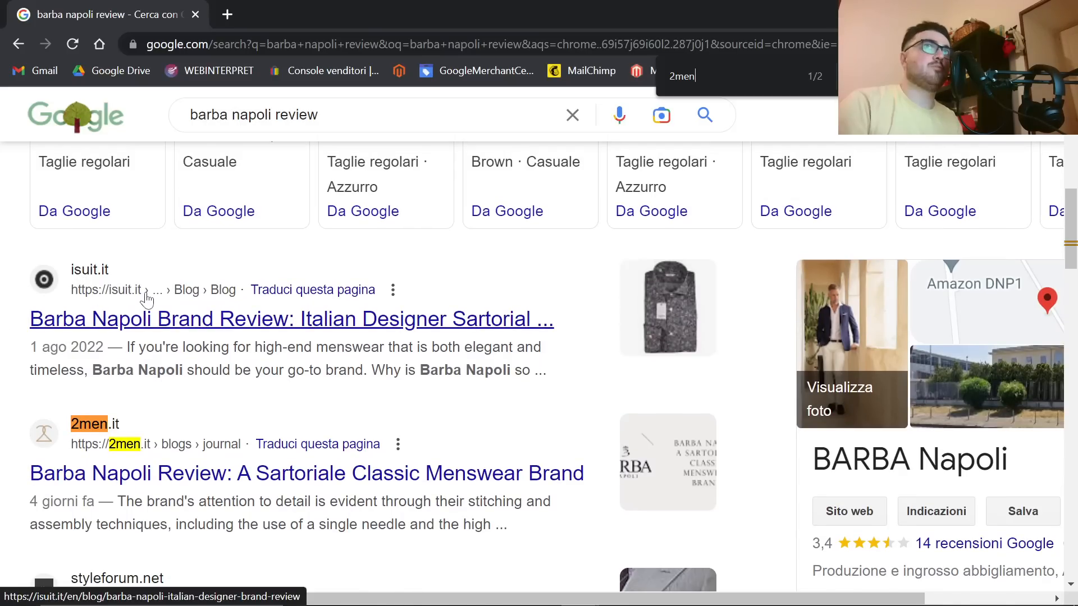
# Step: Return to the 2men.it journal, open The Best Patterned Dress Shirts in 2023 in a separate tab, and copy its URL
pyautogui.hotkey('alt', 'Tab')
pyautogui.click(93, 11)
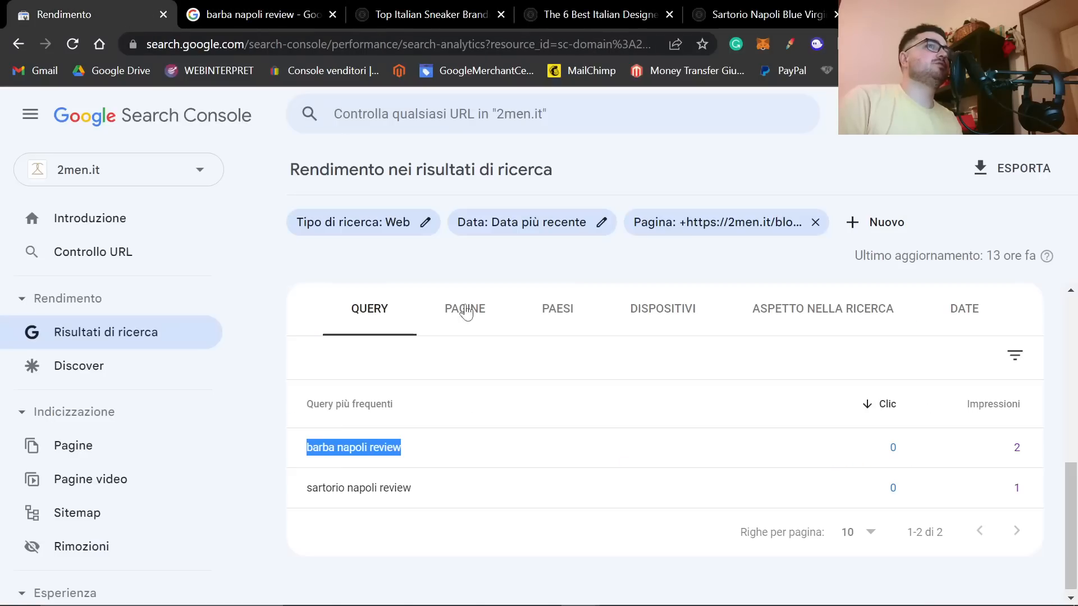
pyautogui.hotkey('alt', 'Tab')
pyautogui.hotkey('alt', 'Tab')
pyautogui.hotkey('alt', 'Tab')
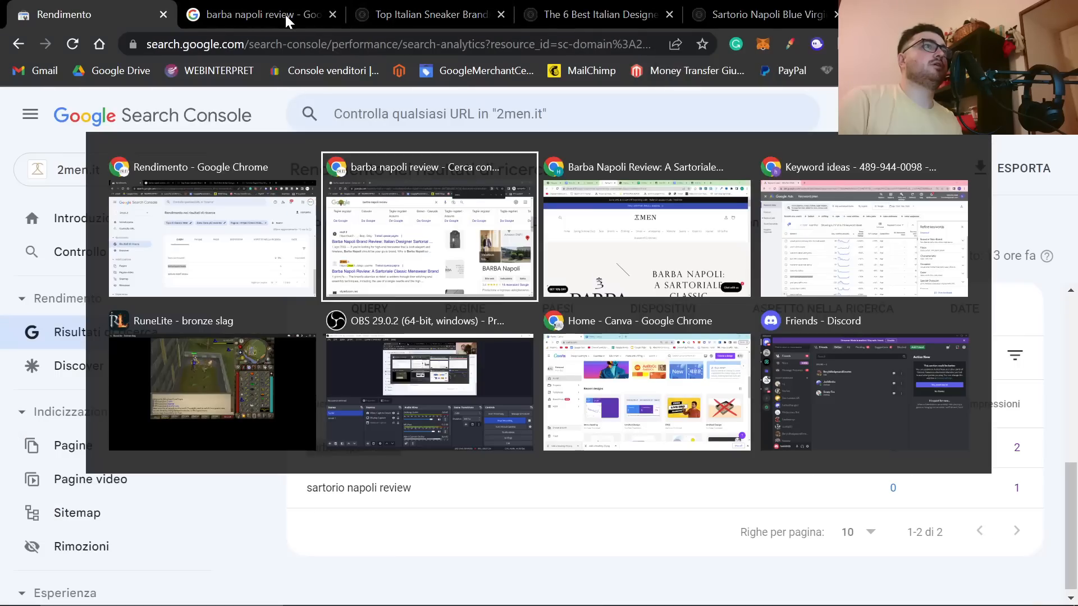
pyautogui.click(559, 277)
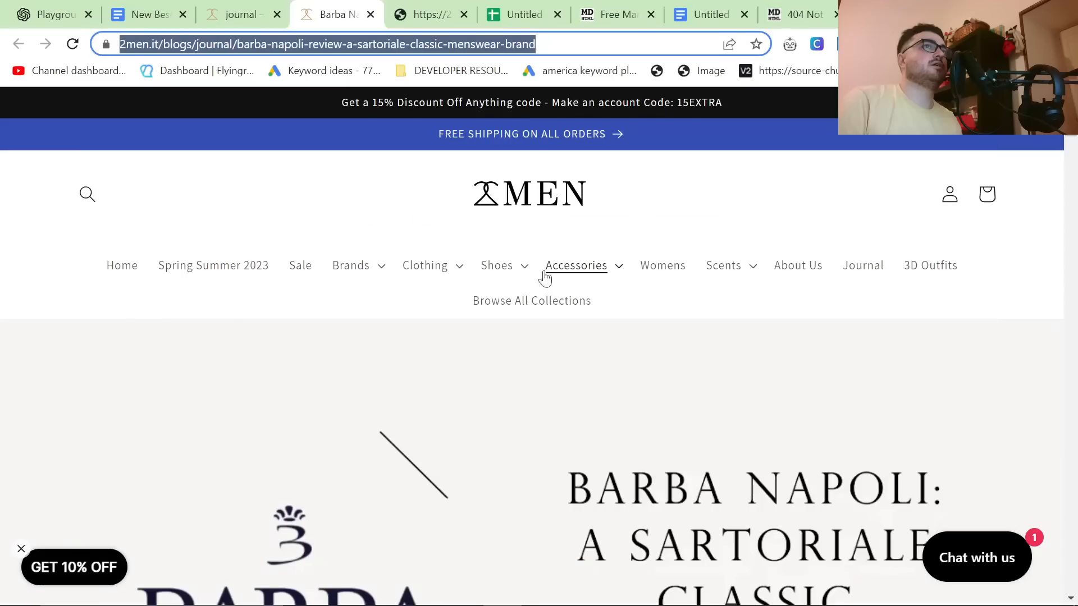
pyautogui.click(242, 14)
pyautogui.scroll(-1, 427, 394)
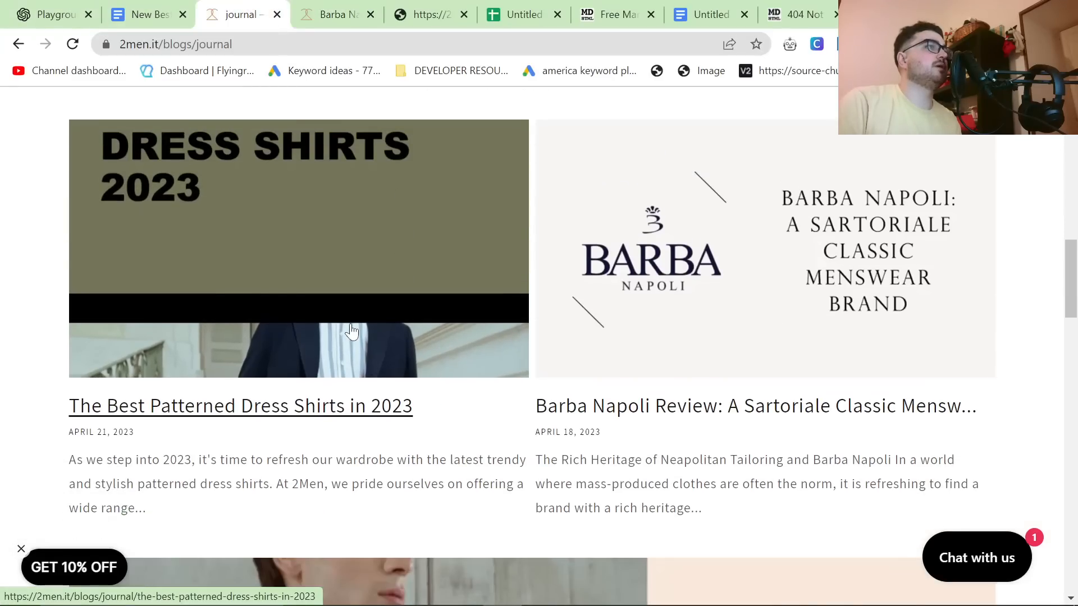
pyautogui.middleClick(348, 327)
pyautogui.click(377, 7)
pyautogui.click(346, 48)
pyautogui.hotkey('ctrl', 'c')
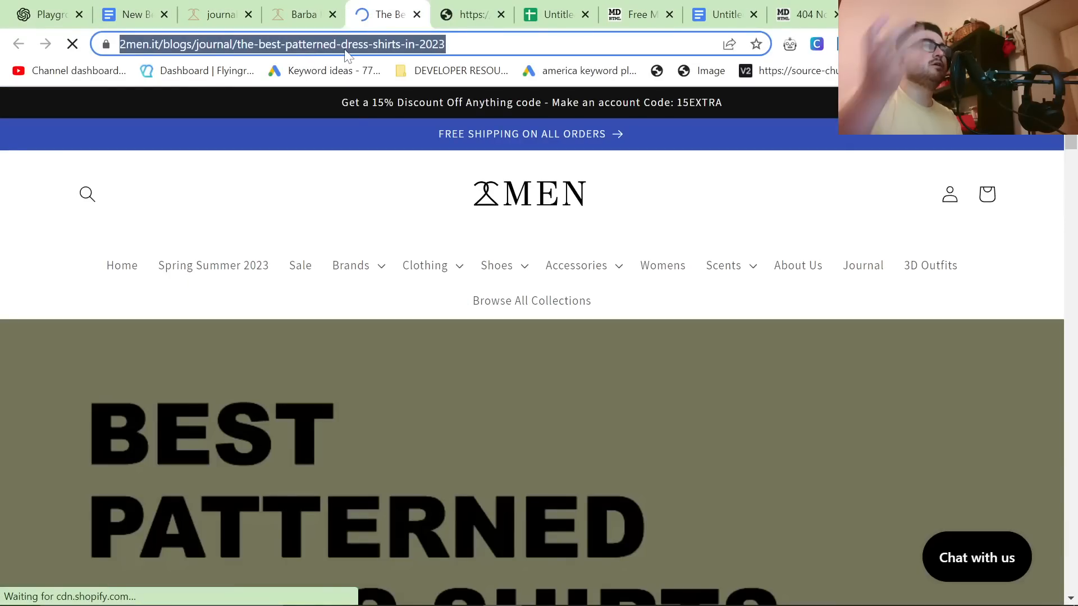
# Step: Examine the published patterned dress shirts article and revisit the Google Docs prompt it was generated from
pyautogui.scroll(-8, 556, 471)
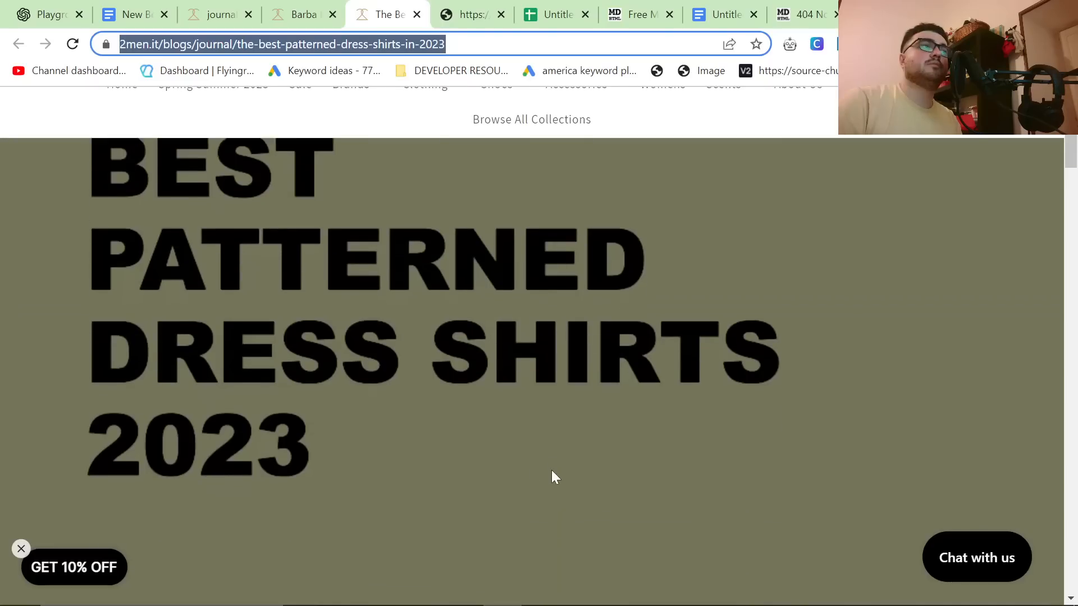
pyautogui.scroll(-10, 563, 464)
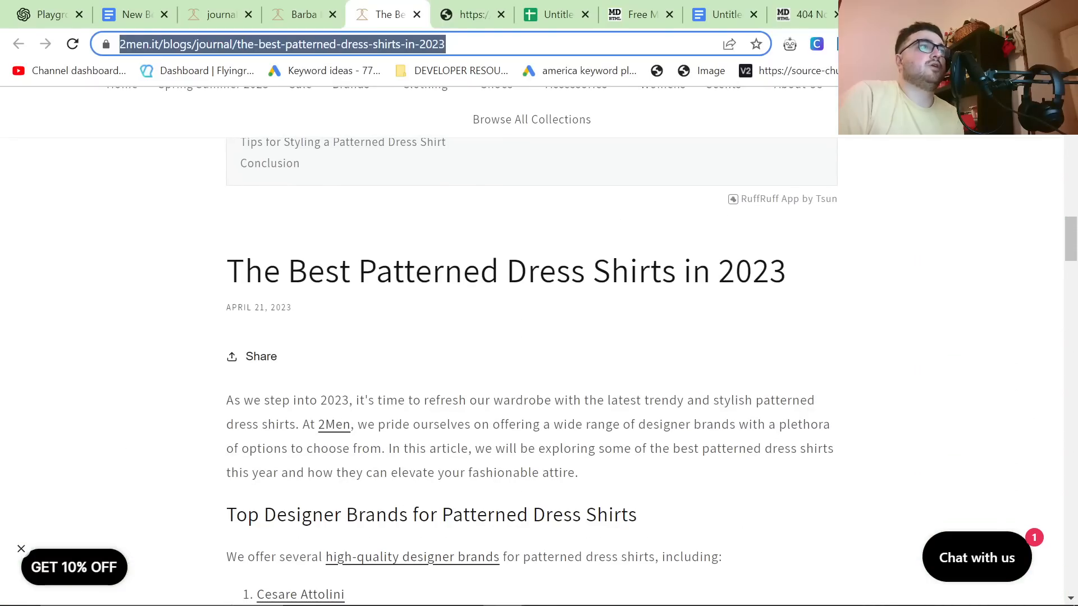
pyautogui.scroll(-15, 606, 470)
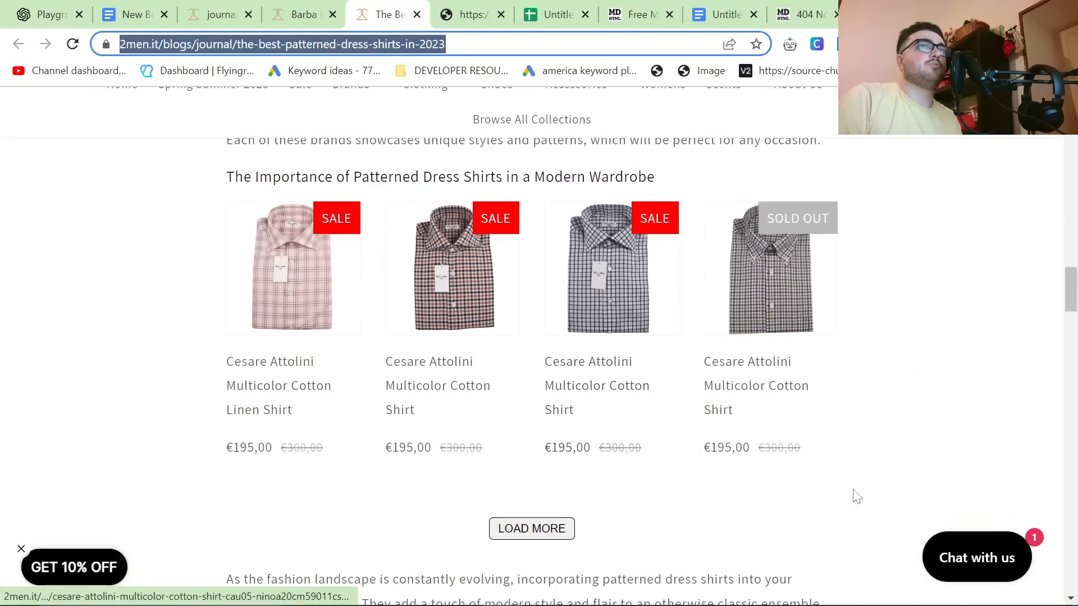
pyautogui.click(134, 8)
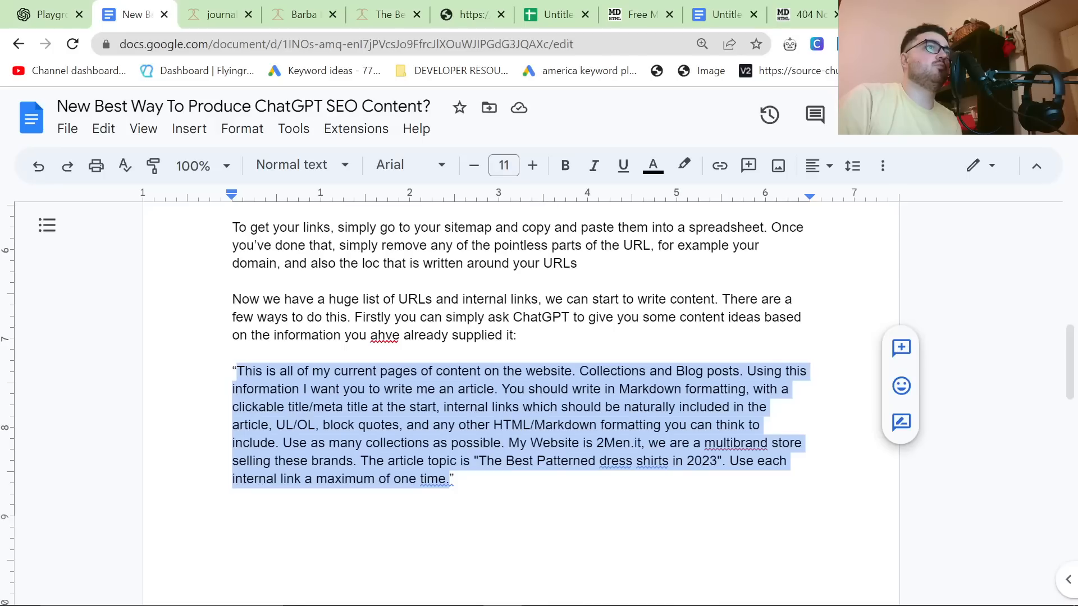
pyautogui.click(54, 16)
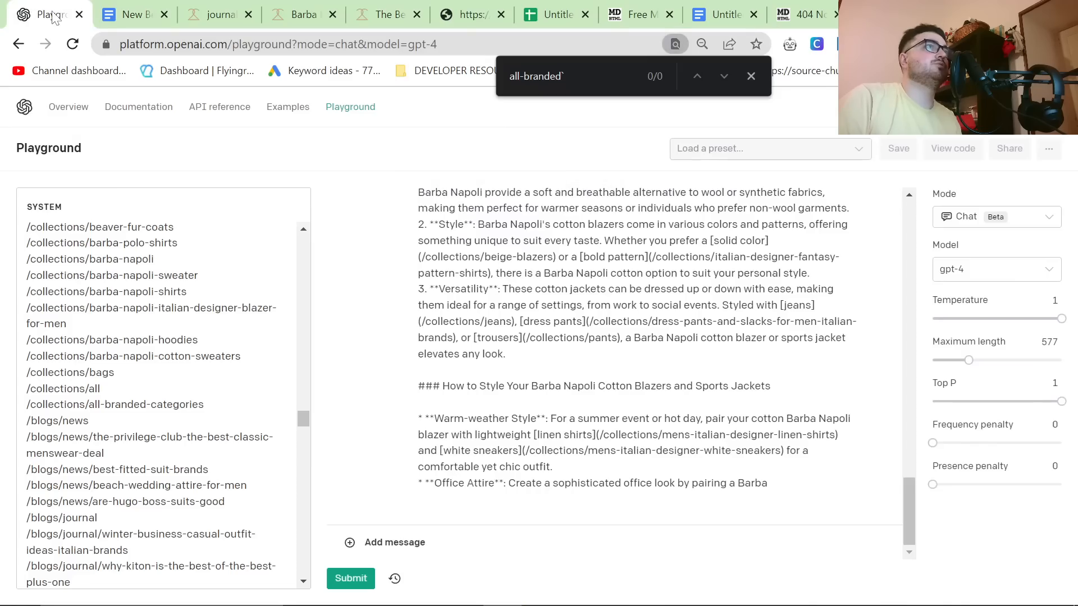
pyautogui.click(128, 7)
# Step: Filter the Search Console performance report by page using the patterned dress shirts article's URL
pyautogui.hotkey('alt', 'Tab')
pyautogui.scroll(5, 409, 416)
pyautogui.click(683, 218)
pyautogui.click(608, 168)
pyautogui.click(604, 116)
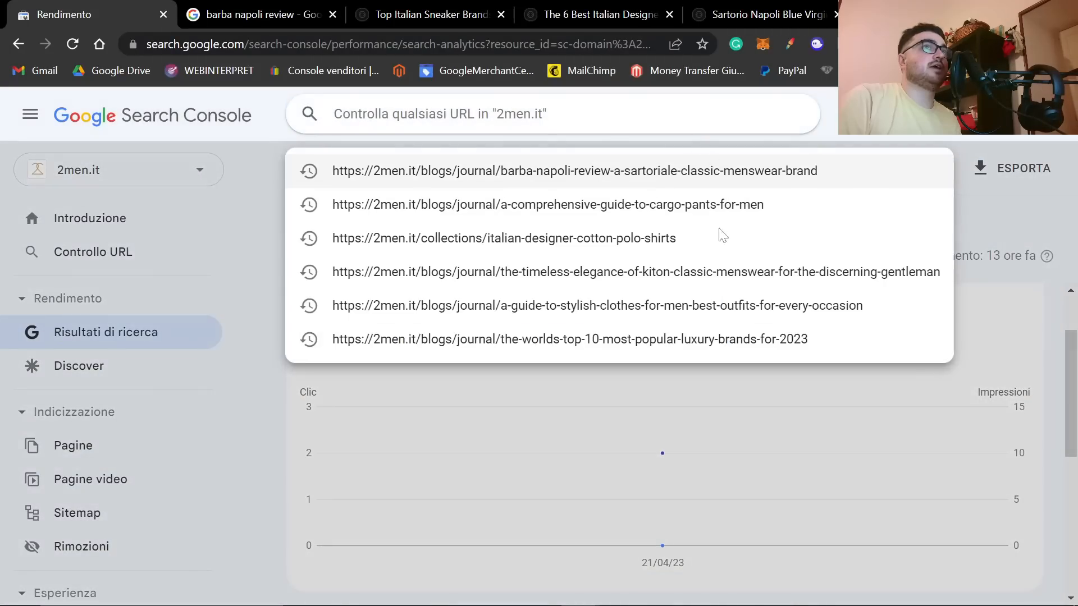
pyautogui.press('Escape')
pyautogui.click(709, 221)
pyautogui.hotkey('ctrl', 'v')
pyautogui.press('Return')
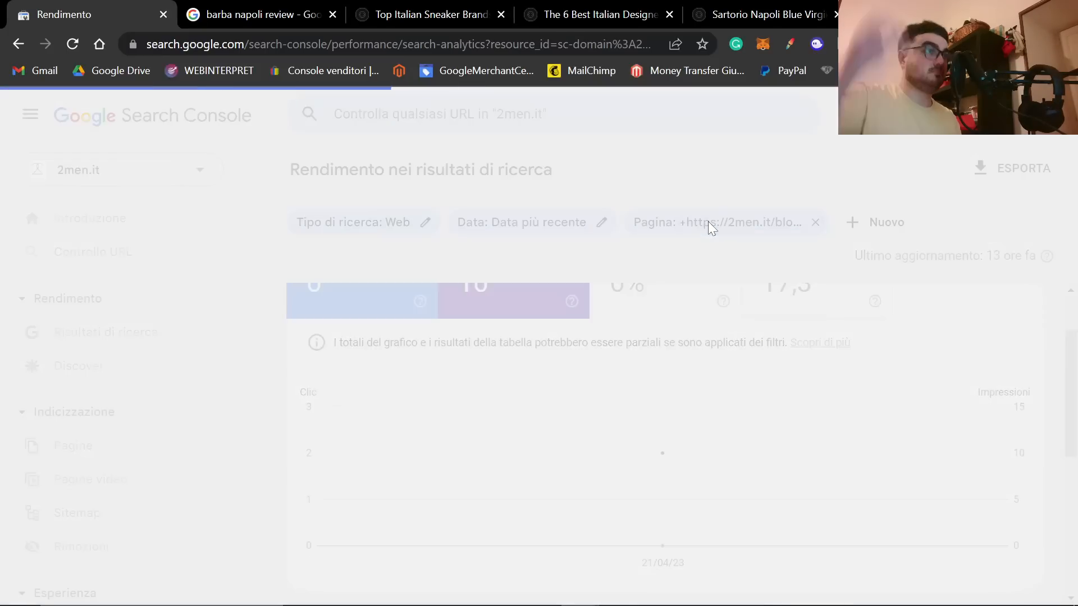
pyautogui.scroll(-3, 723, 316)
# Step: Reset the search performance report to its default filters and filter it by page using the patterned dress shirts article's URL
pyautogui.click(126, 332)
pyautogui.click(659, 225)
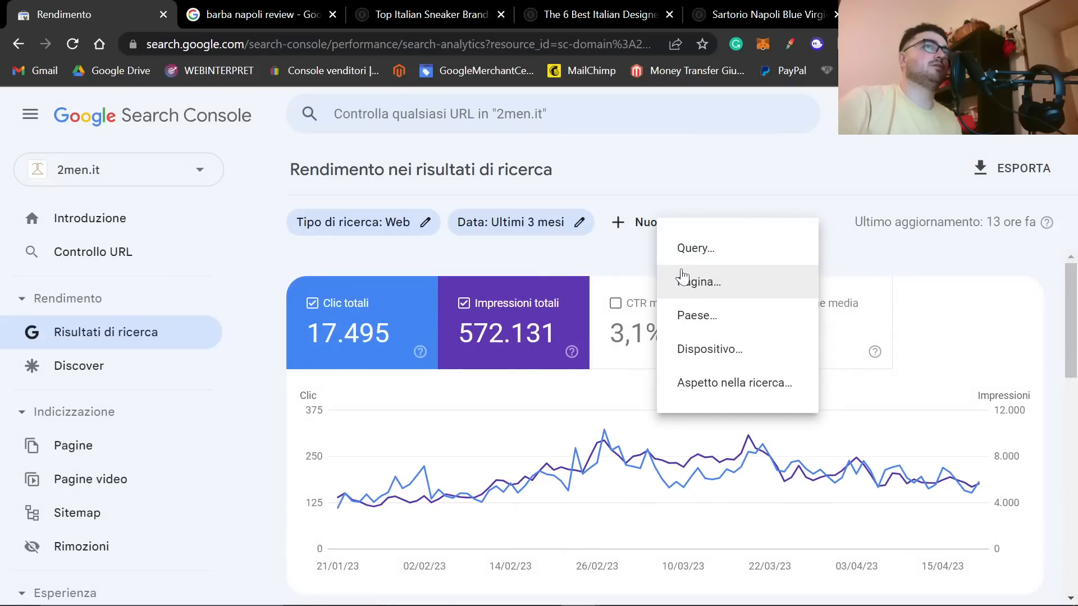
pyautogui.click(688, 278)
pyautogui.write('https://2men.it/blogs/journal/the-best-patterned-dress-shirts-in-2023')
pyautogui.press('Return')
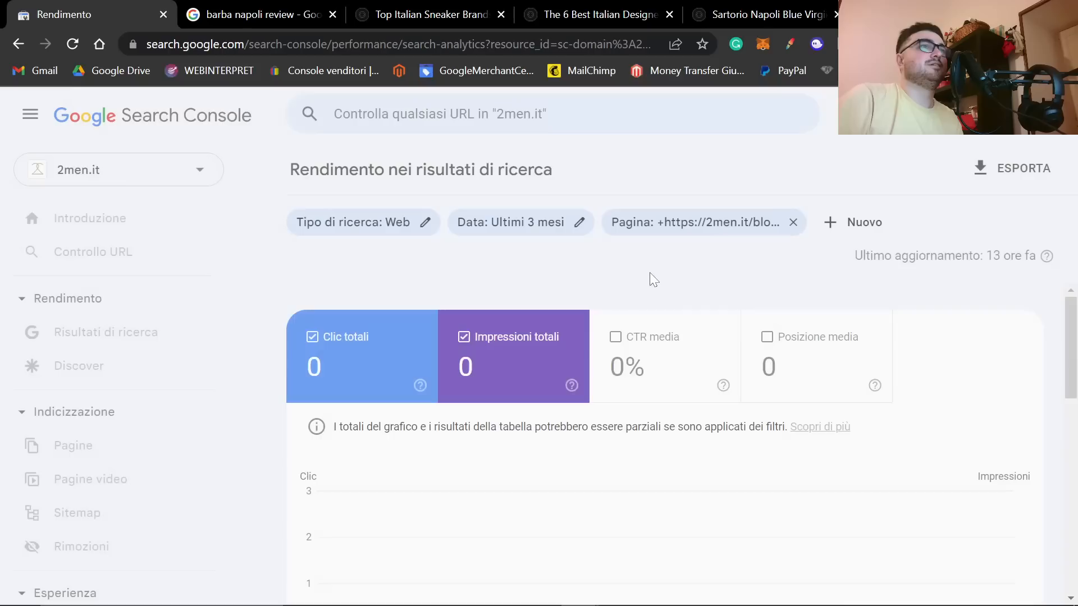
# Step: Inspect the patterned dress shirts article's URL in Search Console to check its indexing status
pyautogui.click(529, 114)
pyautogui.write('https://2men.it/blogs/journal/the-best-patterned-dress-shirts-in-2023/')
pyautogui.press('Return')
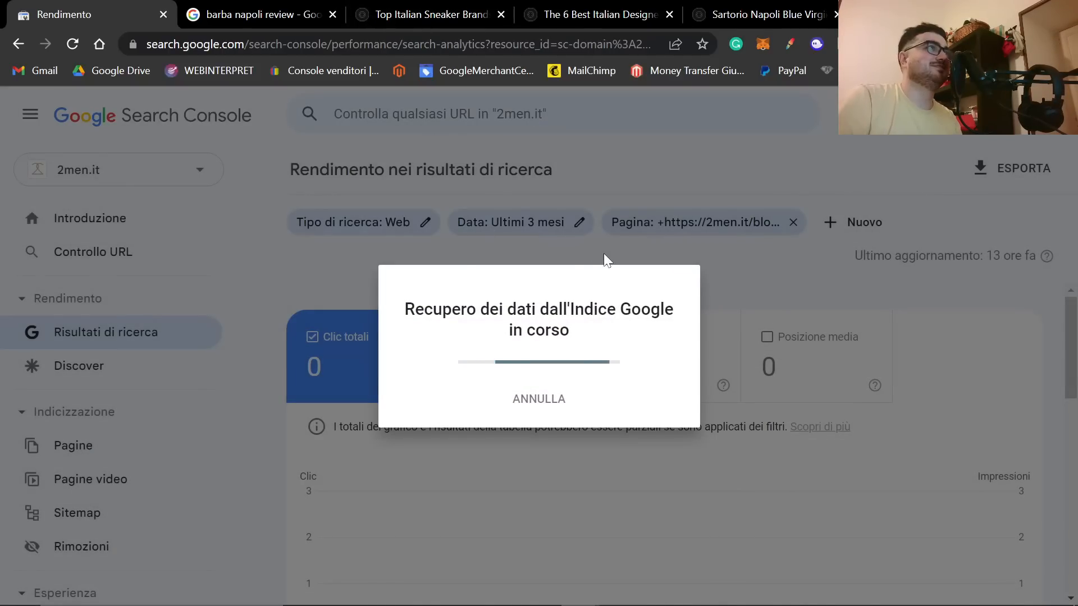
pyautogui.scroll(-4, 516, 244)
pyautogui.scroll(2, 516, 245)
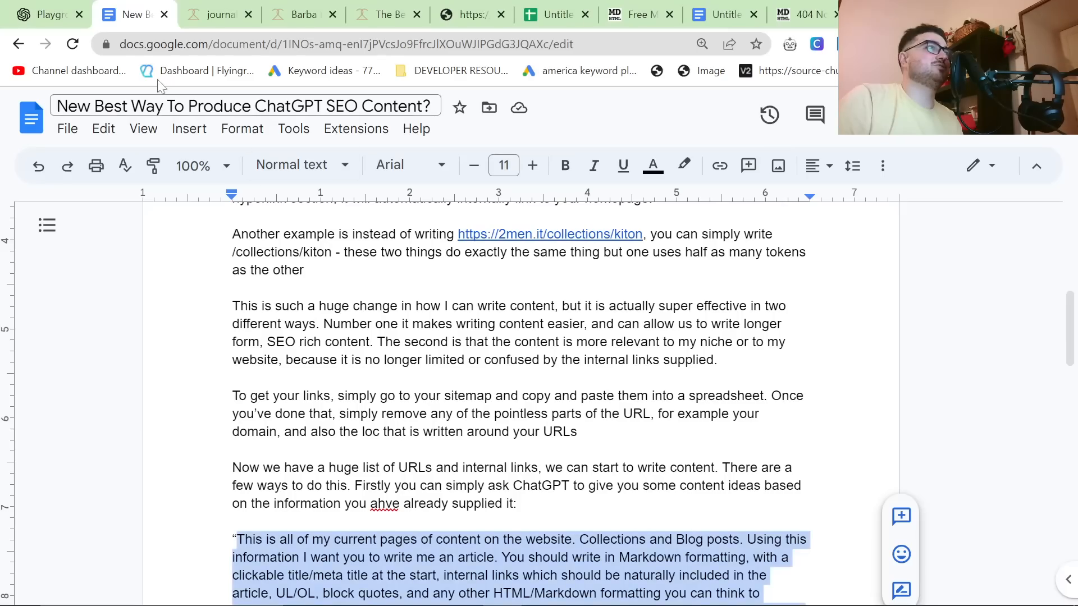
# Step: Return to the 2men.it journal and open A Guide to Men's Italian Designer T-Shirts in a separate tab placed beside the Google Docs tab
pyautogui.click(220, 14)
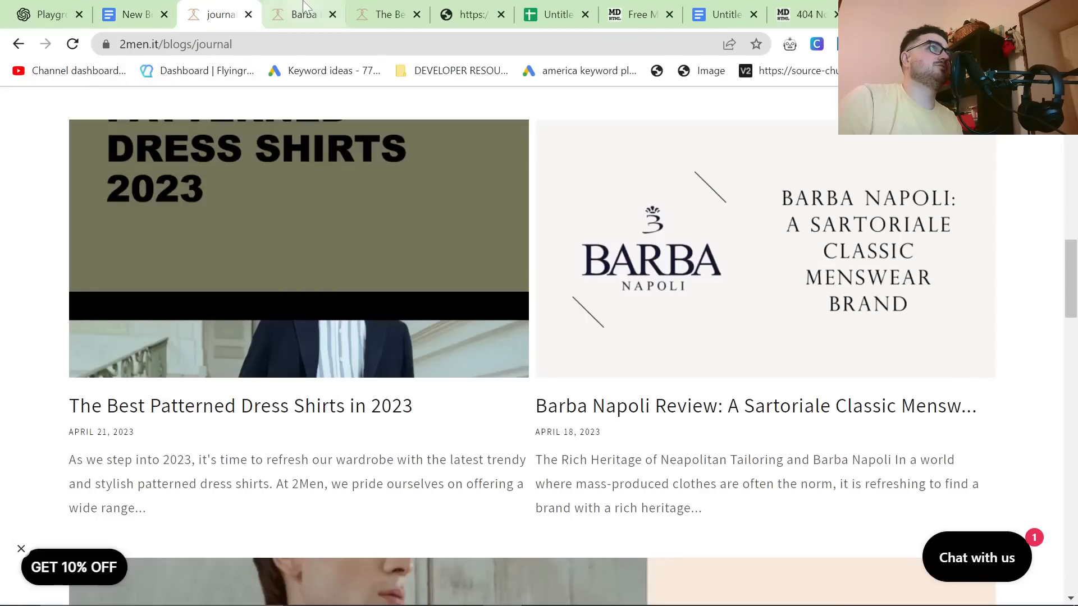
pyautogui.scroll(5, 427, 290)
pyautogui.middleClick(428, 291)
pyautogui.moveTo(257, 8); pyautogui.dragTo(164, 2)
# Step: Examine the published Italian designer T-shirts guide, including its table of contents and embedded product listings
pyautogui.scroll(-10, 414, 352)
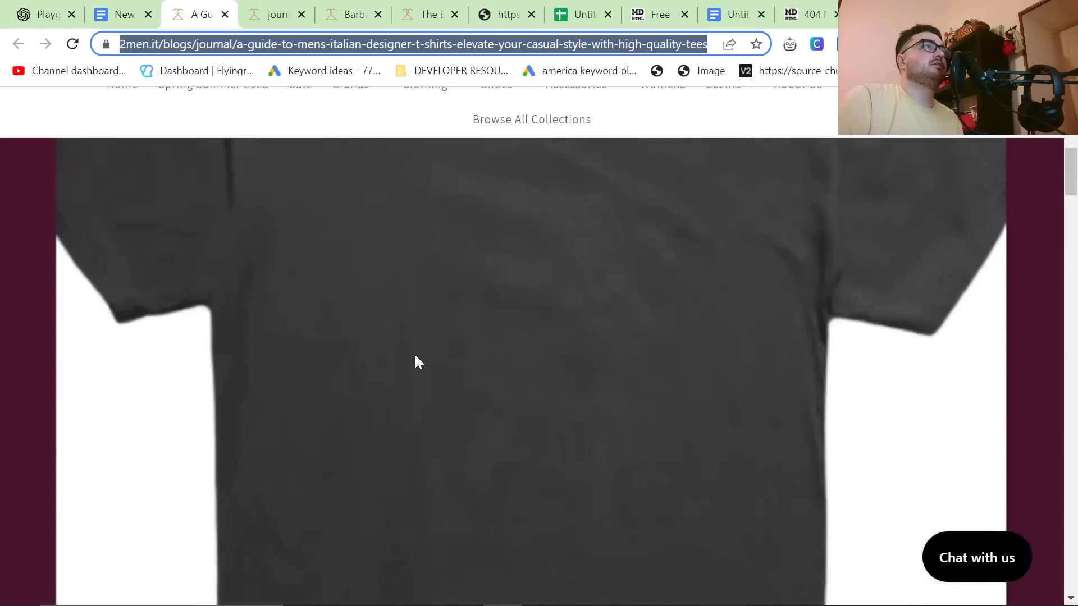
pyautogui.scroll(-5, 403, 360)
pyautogui.scroll(1, 400, 363)
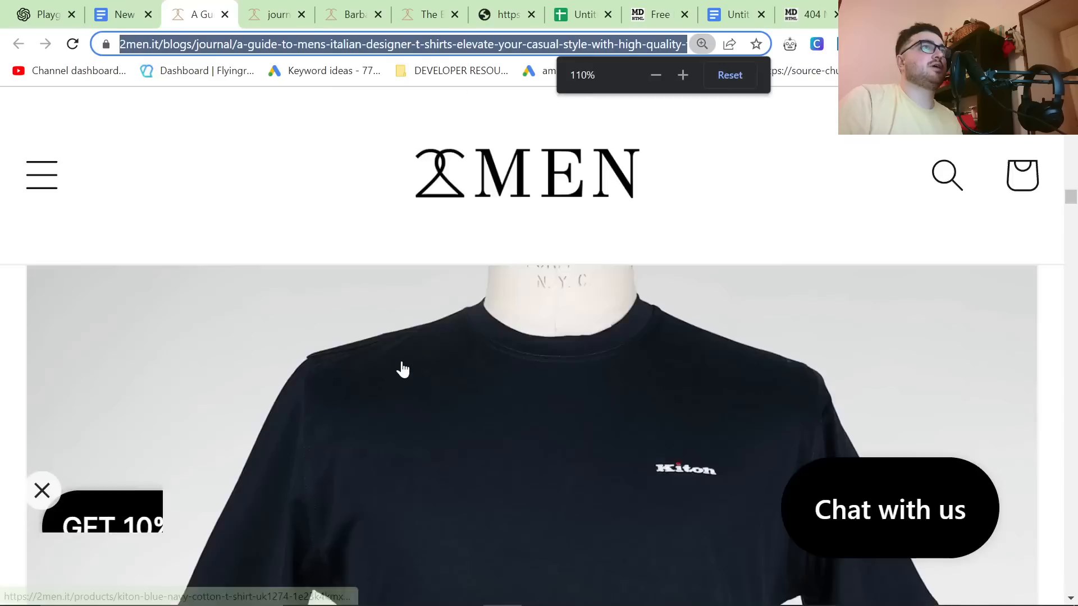
pyautogui.scroll(-4, 400, 364)
pyautogui.scroll(6, 398, 366)
pyautogui.scroll(8, 395, 366)
pyautogui.scroll(-8, 395, 368)
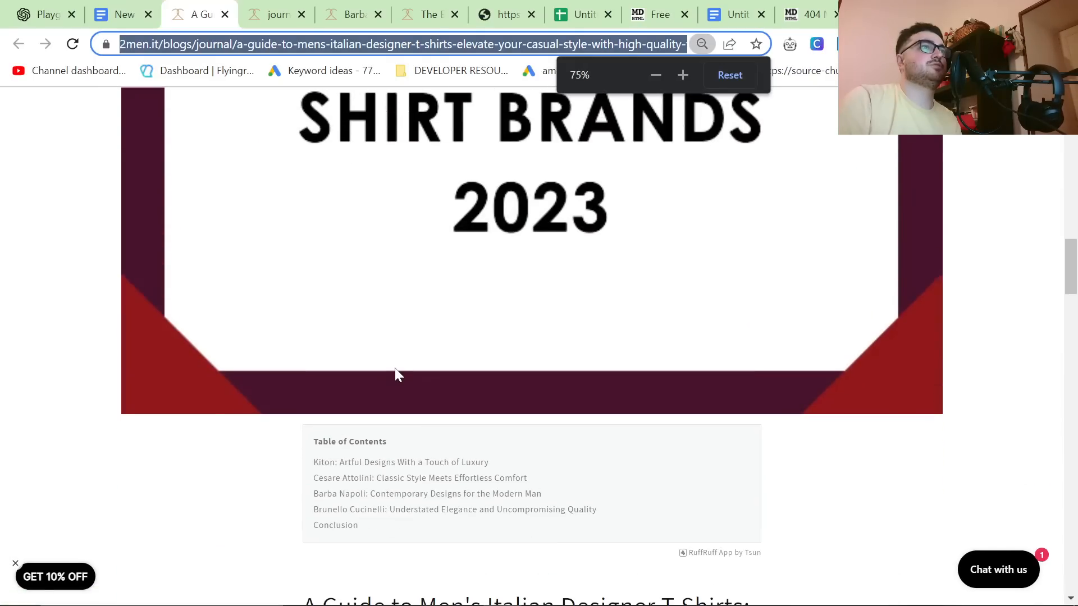
pyautogui.scroll(6, 395, 368)
pyautogui.scroll(-10, 394, 370)
pyautogui.scroll(-15, 396, 379)
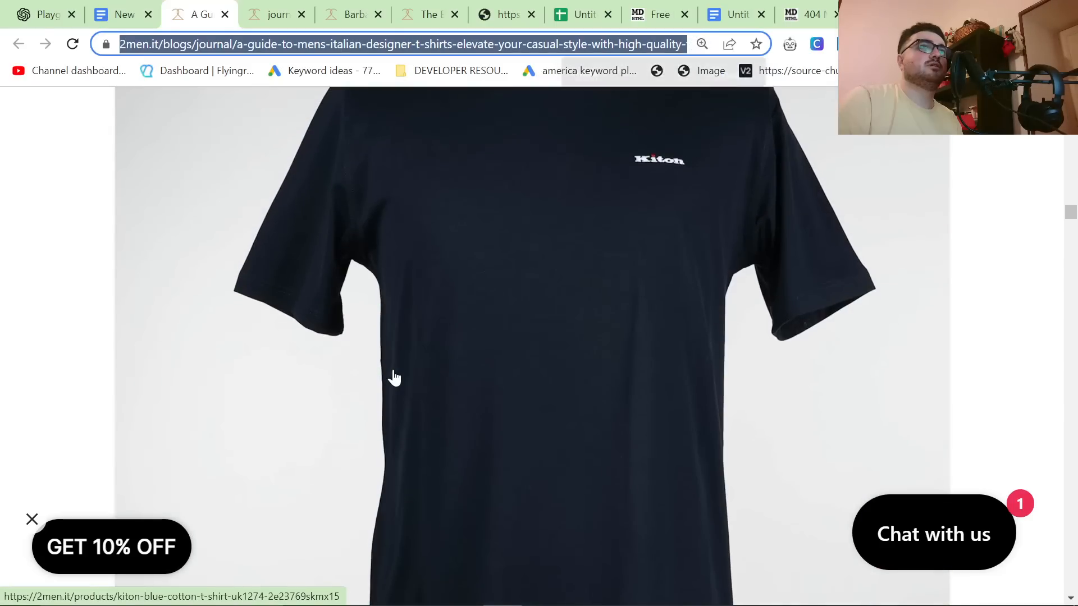
pyautogui.scroll(-4, 392, 377)
# Step: Copy the T-shirts guide's URL and use it as the page filter in the Search Console search performance report
pyautogui.hotkey('alt', 'Tab')
pyautogui.press('Escape')
pyautogui.hotkey('ctrl', 'l')
pyautogui.hotkey('alt', 'Tab')
pyautogui.click(137, 332)
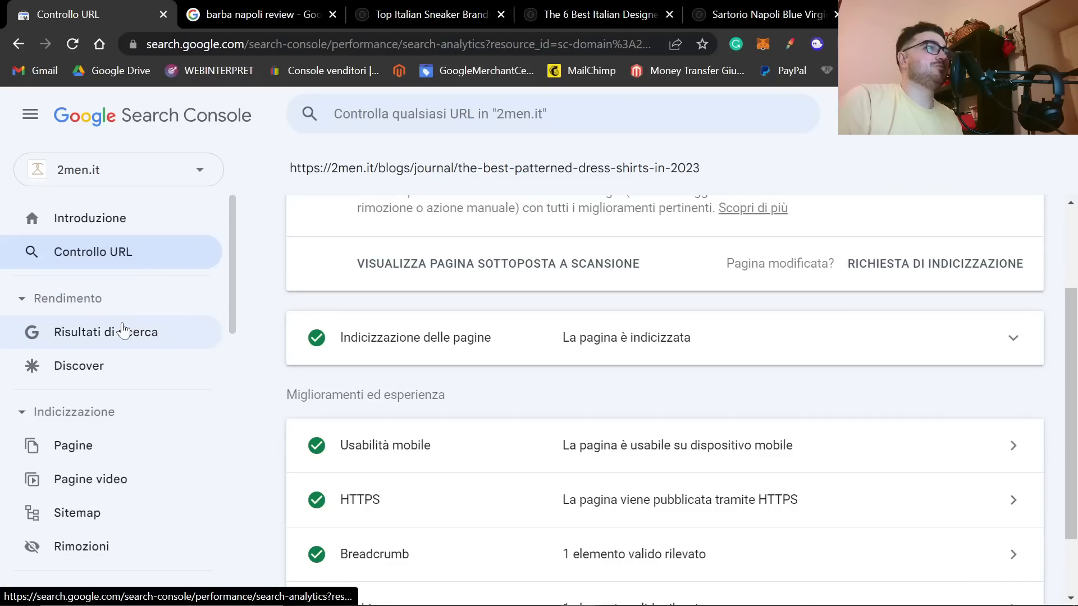
pyautogui.click(653, 236)
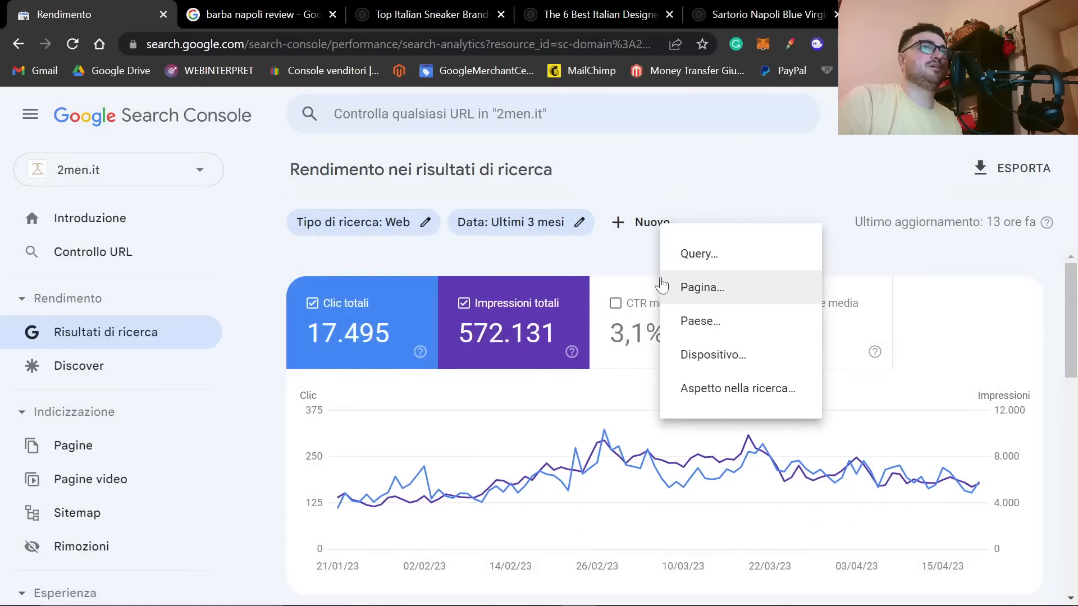
pyautogui.click(847, 279)
pyautogui.hotkey('ctrl', 'v')
pyautogui.press('Return')
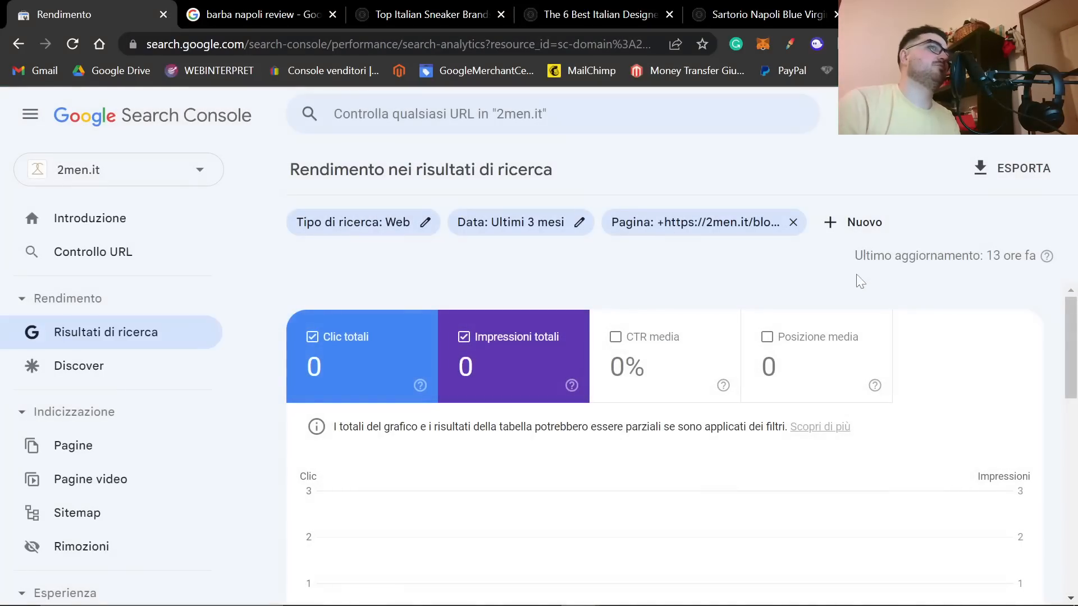
# Step: Set the T-shirts guide report's date range to the most recent date, 21 aprile 2023, and check its chart
pyautogui.click(542, 231)
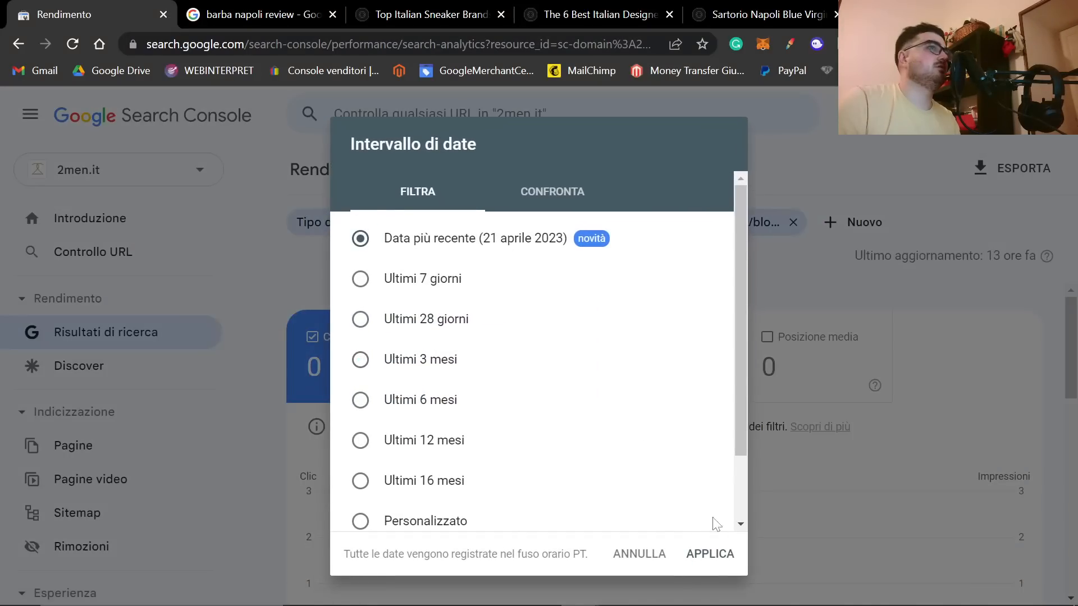
pyautogui.click(710, 553)
pyautogui.scroll(-2, 693, 510)
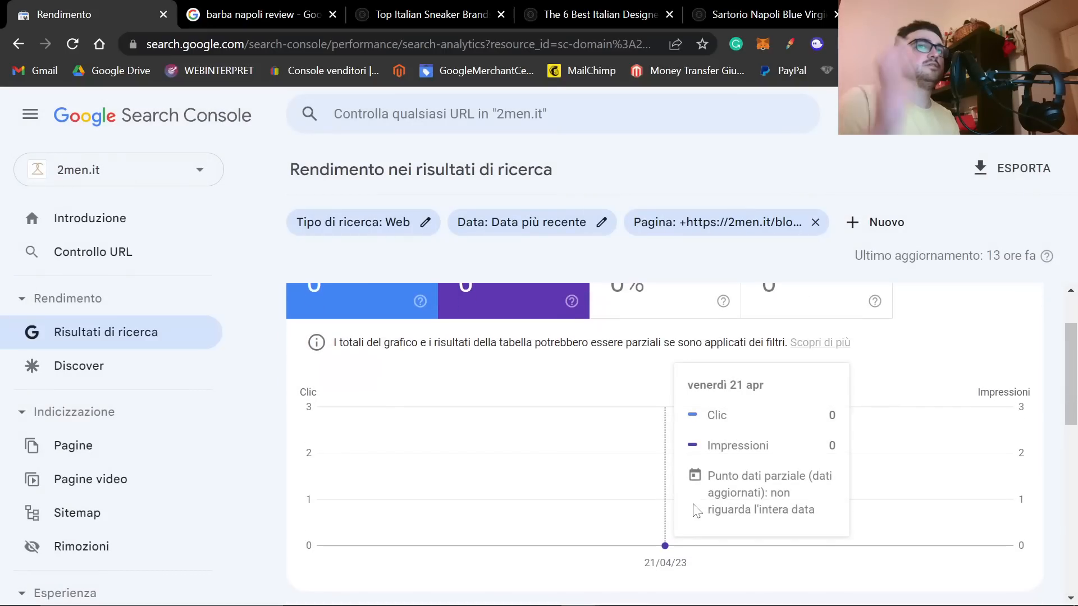
# Step: Reset the performance report, open the Cesare Attolini brand overview article from the 2men.it journal in a separate tab, and copy its URL
pyautogui.click(127, 332)
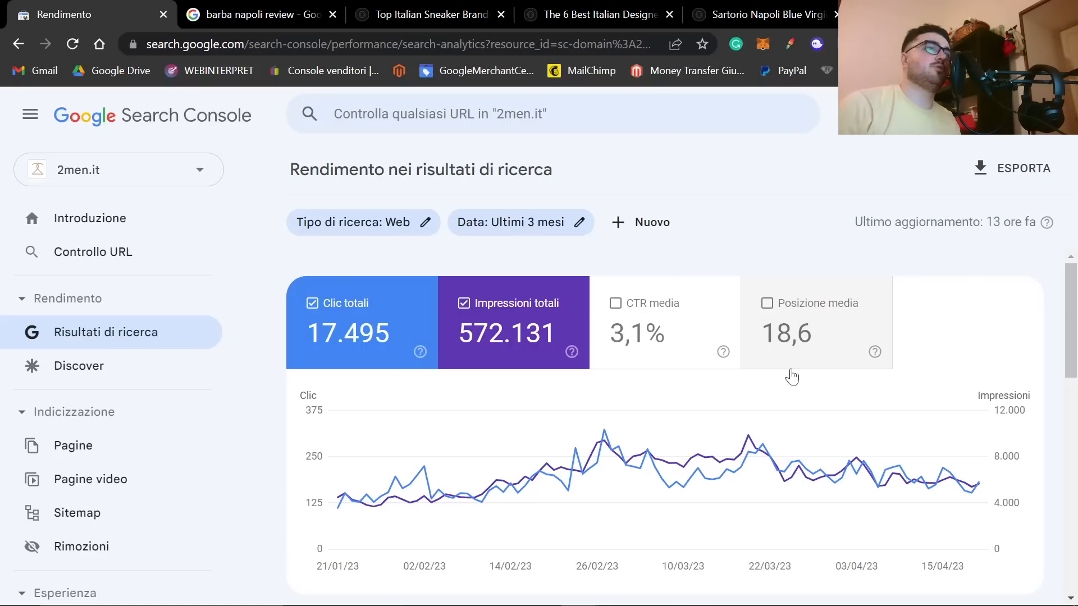
pyautogui.hotkey('alt', 'Tab')
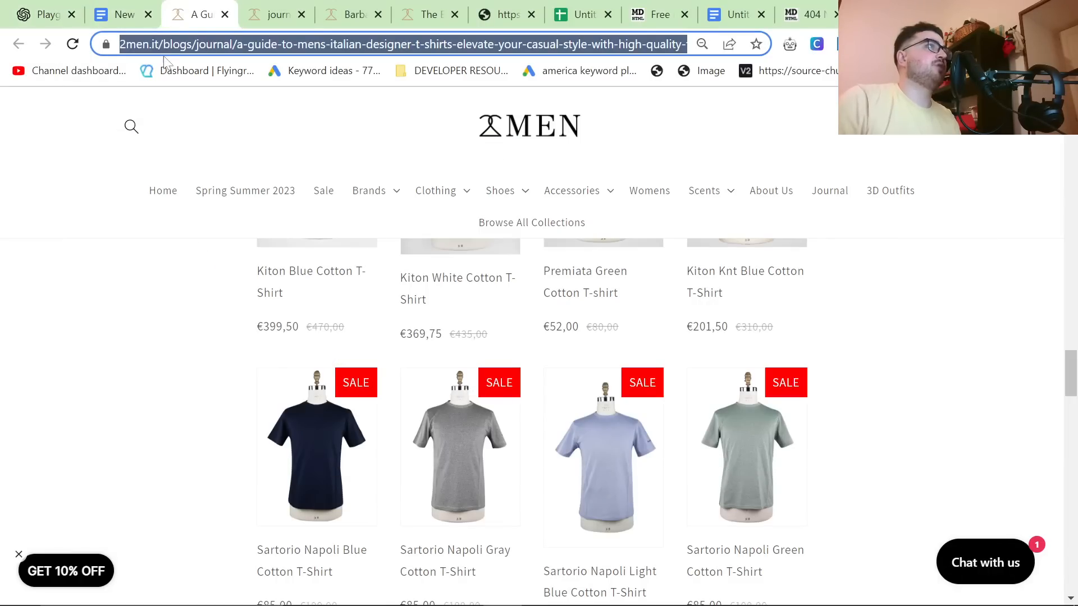
pyautogui.click(275, 14)
pyautogui.scroll(-15, 263, 347)
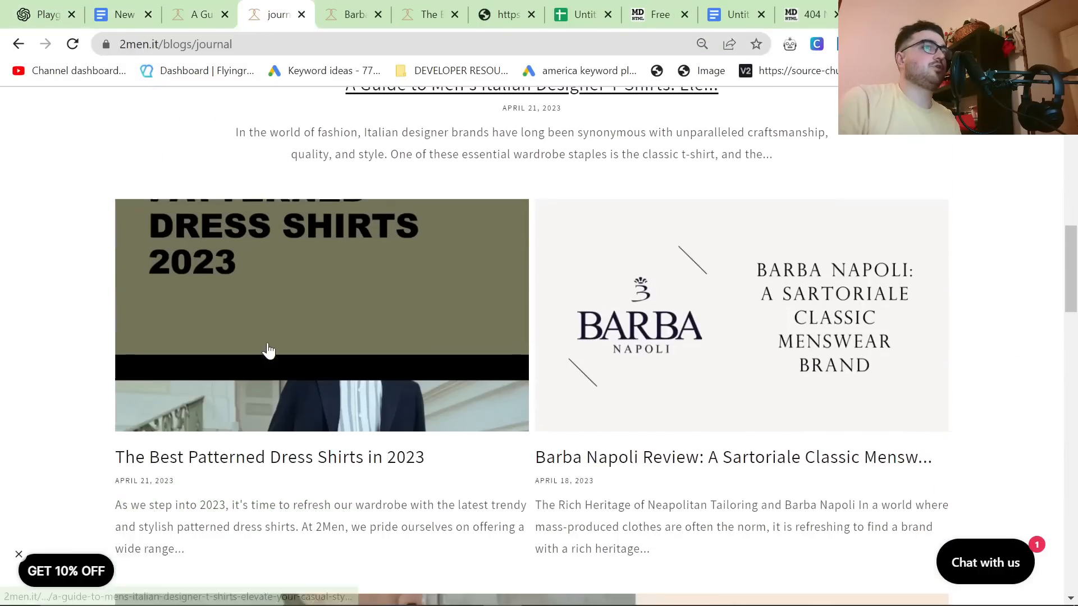
pyautogui.middleClick(395, 341)
pyautogui.click(325, 16)
pyautogui.hotkey('ctrl', 'l')
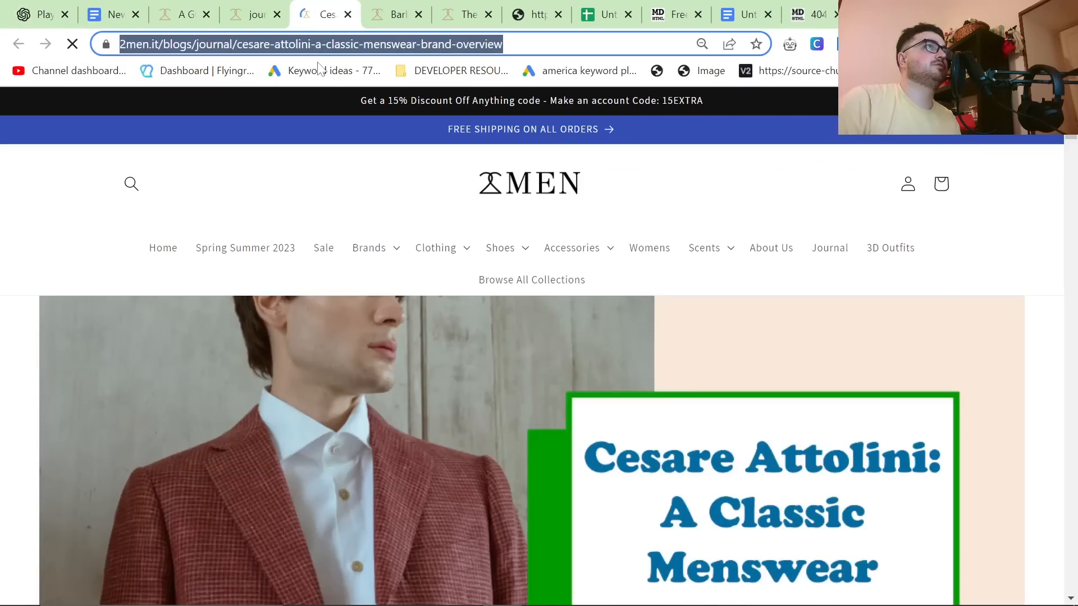
# Step: Filter the Search Console performance report by page using the Cesare Attolini article's URL and view the results
pyautogui.hotkey('alt', 'Tab')
pyautogui.click(640, 221)
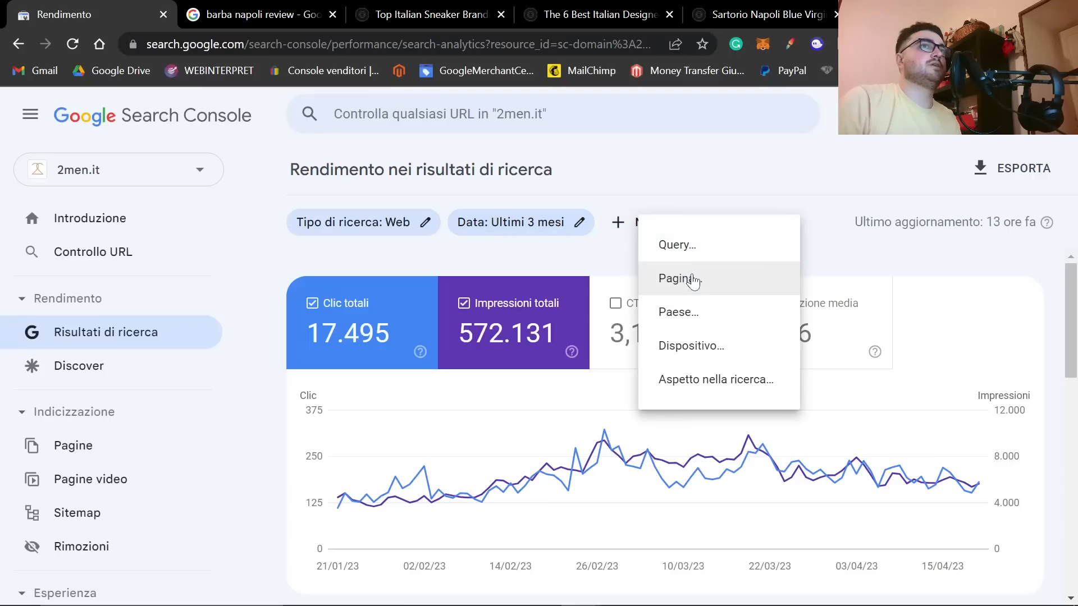
pyautogui.click(689, 279)
pyautogui.hotkey('ctrl', 'v')
pyautogui.press('Return')
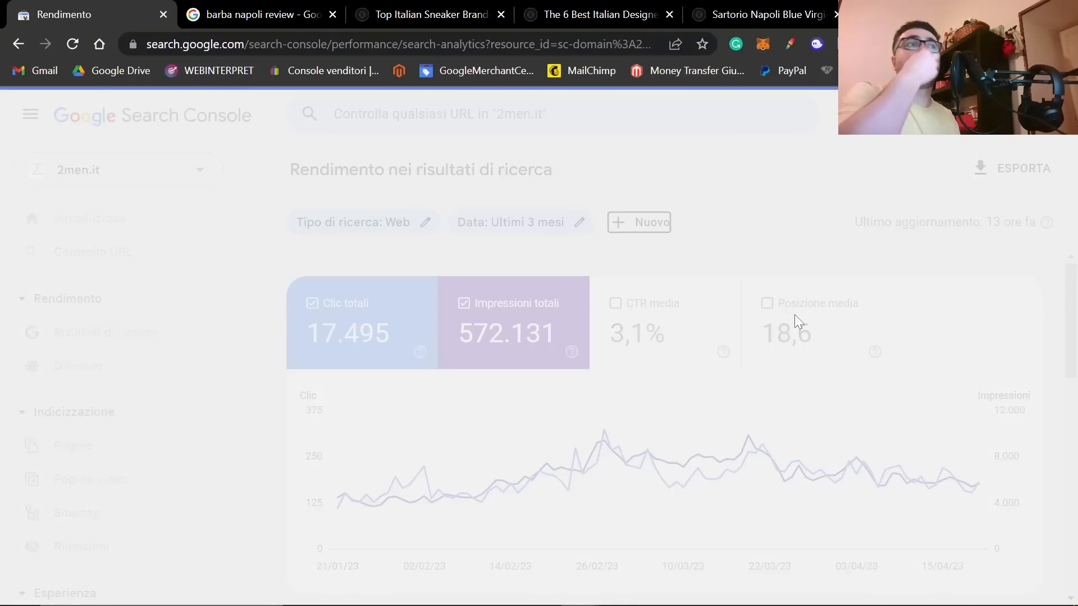
pyautogui.scroll(-4, 702, 325)
pyautogui.scroll(1, 746, 383)
# Step: Set the Cesare Attolini report's date range to the most recent date, 21 aprile 2023, and review its top queries
pyautogui.click(510, 222)
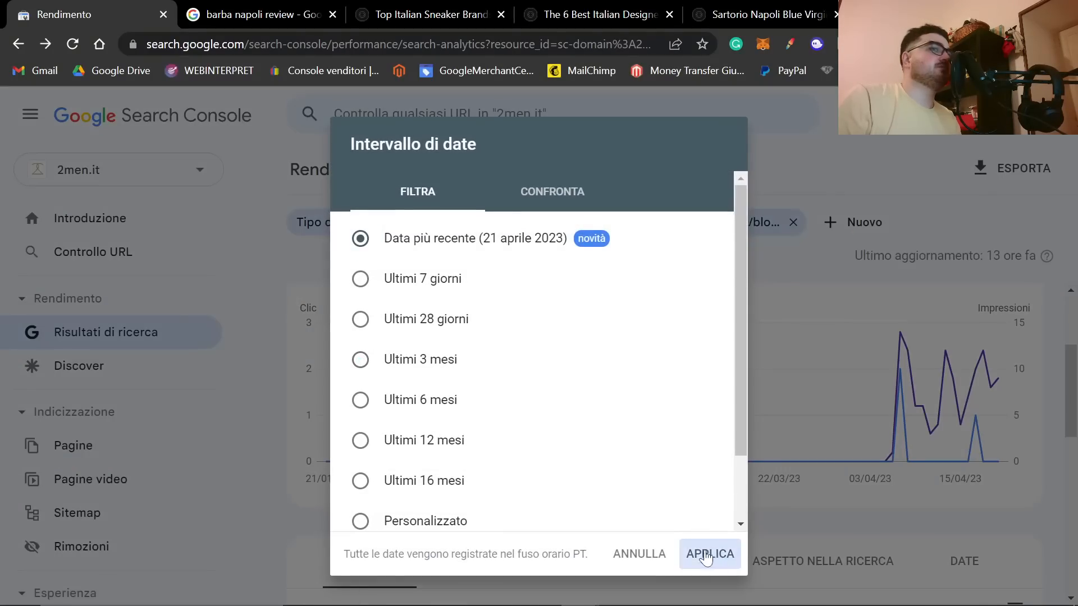
pyautogui.click(710, 555)
pyautogui.scroll(-8, 656, 519)
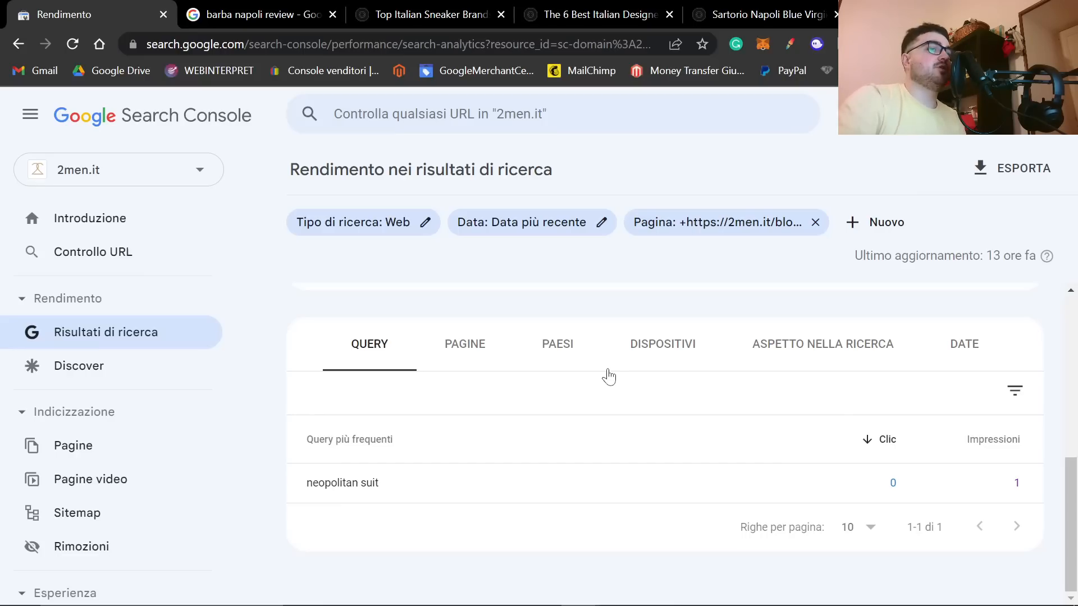
# Step: Revisit the published Cesare Attolini article and return to its query list in Search Console
pyautogui.hotkey('alt', 'Tab')
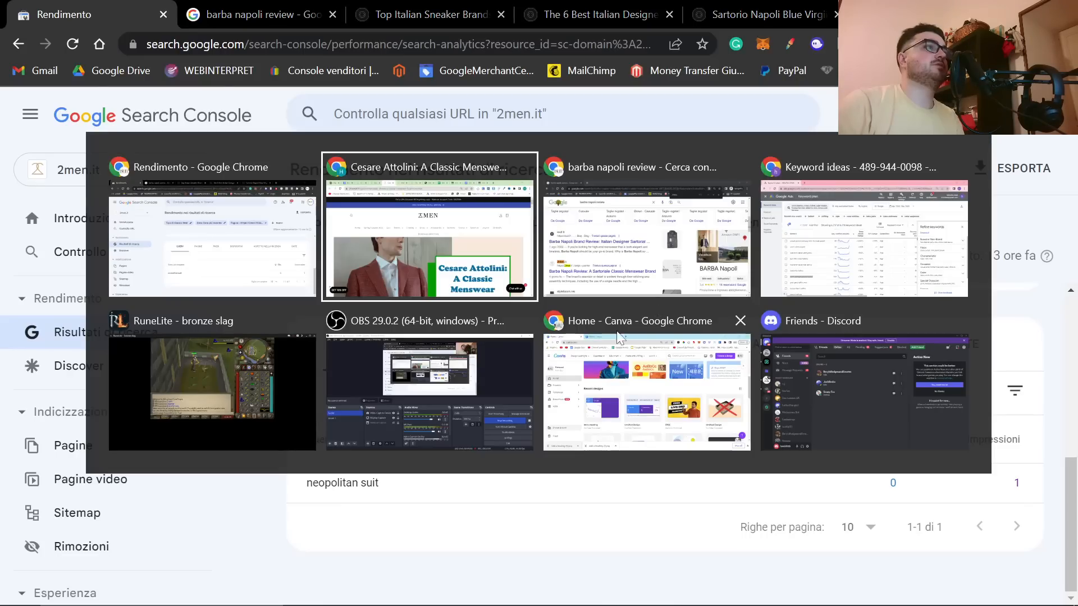
pyautogui.click(445, 287)
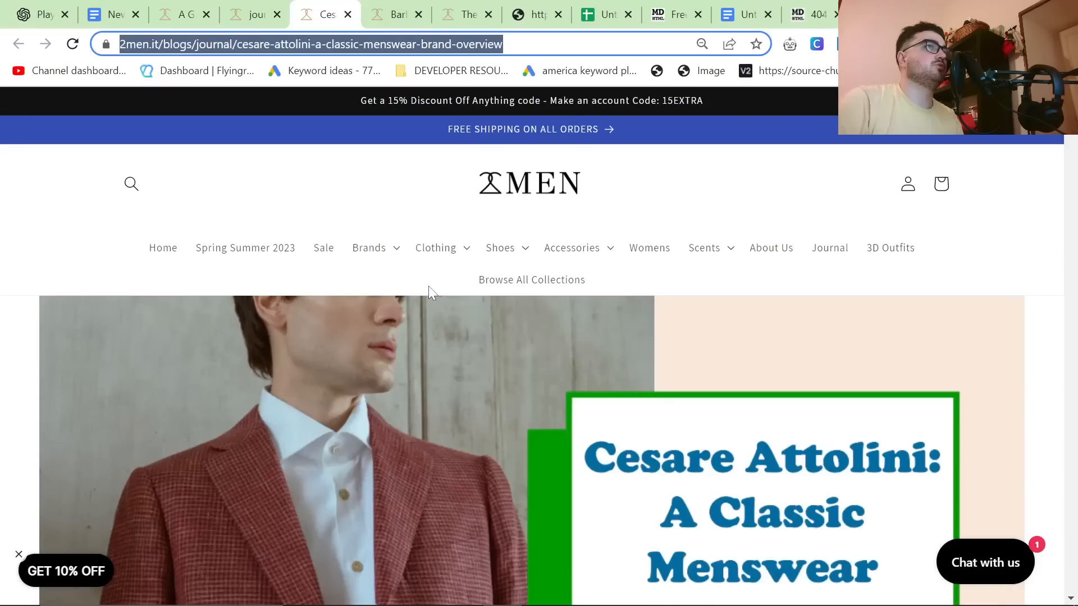
pyautogui.hotkey('alt', 'Tab')
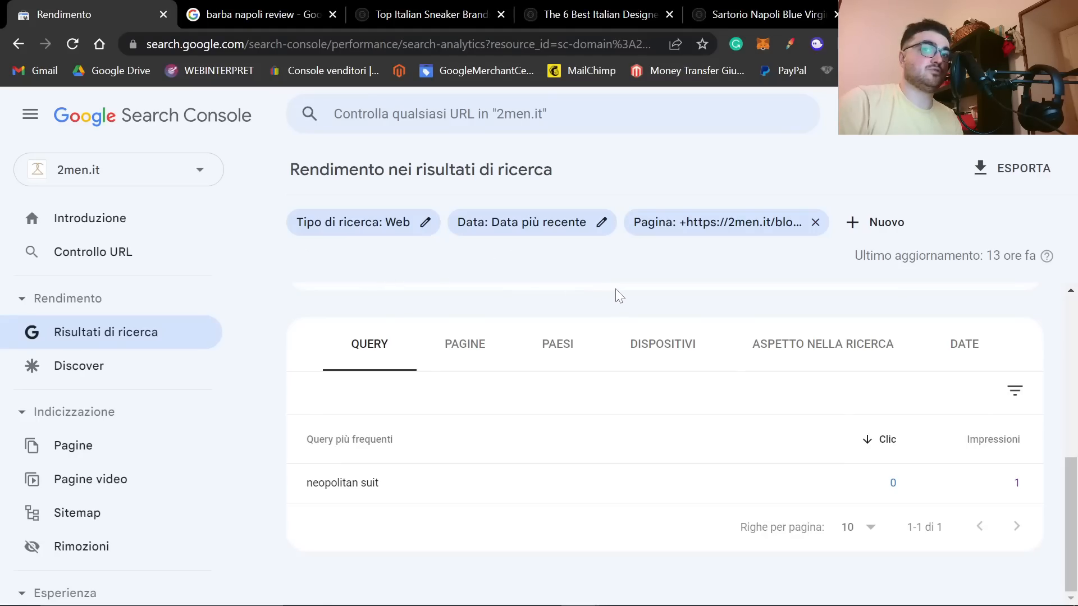